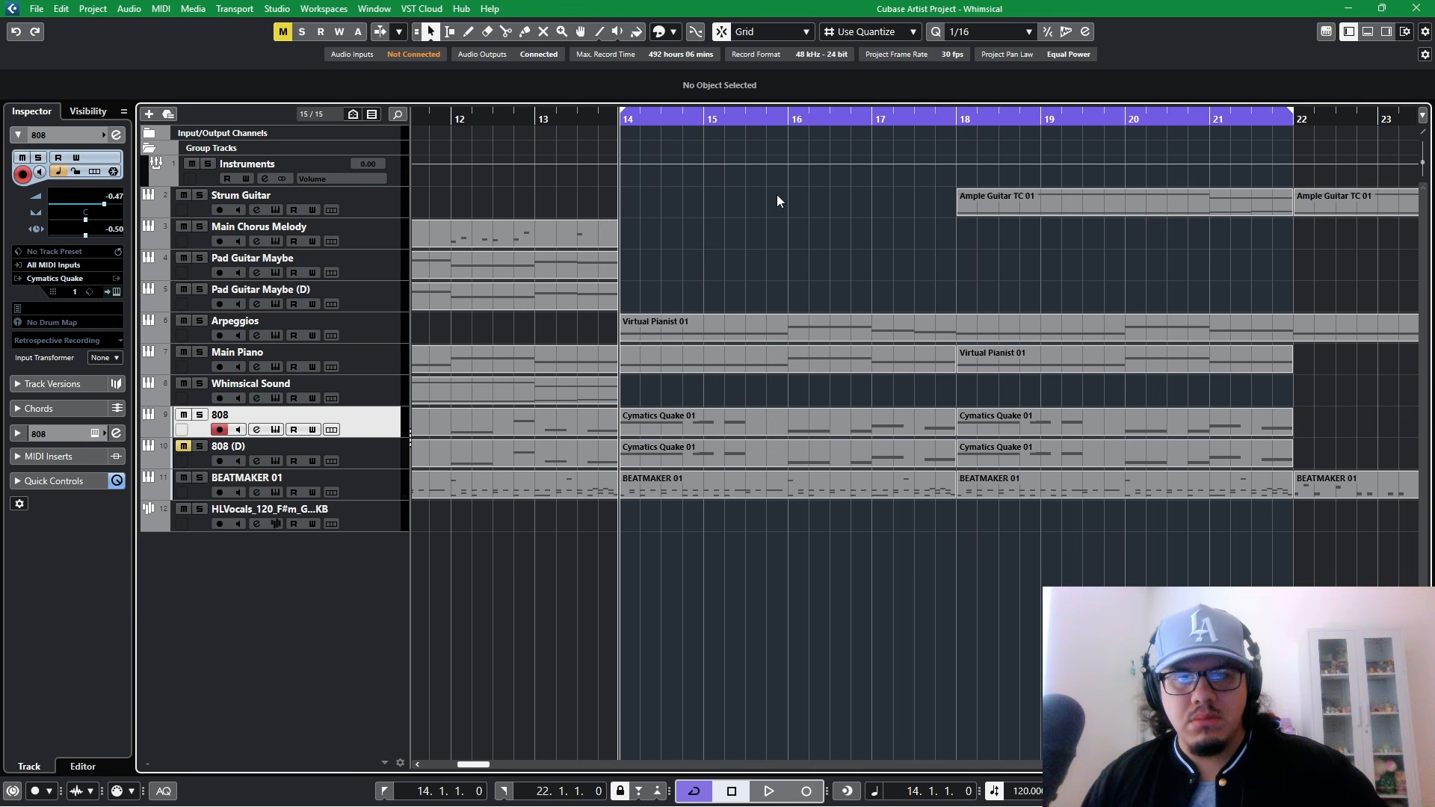
Step: Play back the looped section between bars 14 and 22
key("space")
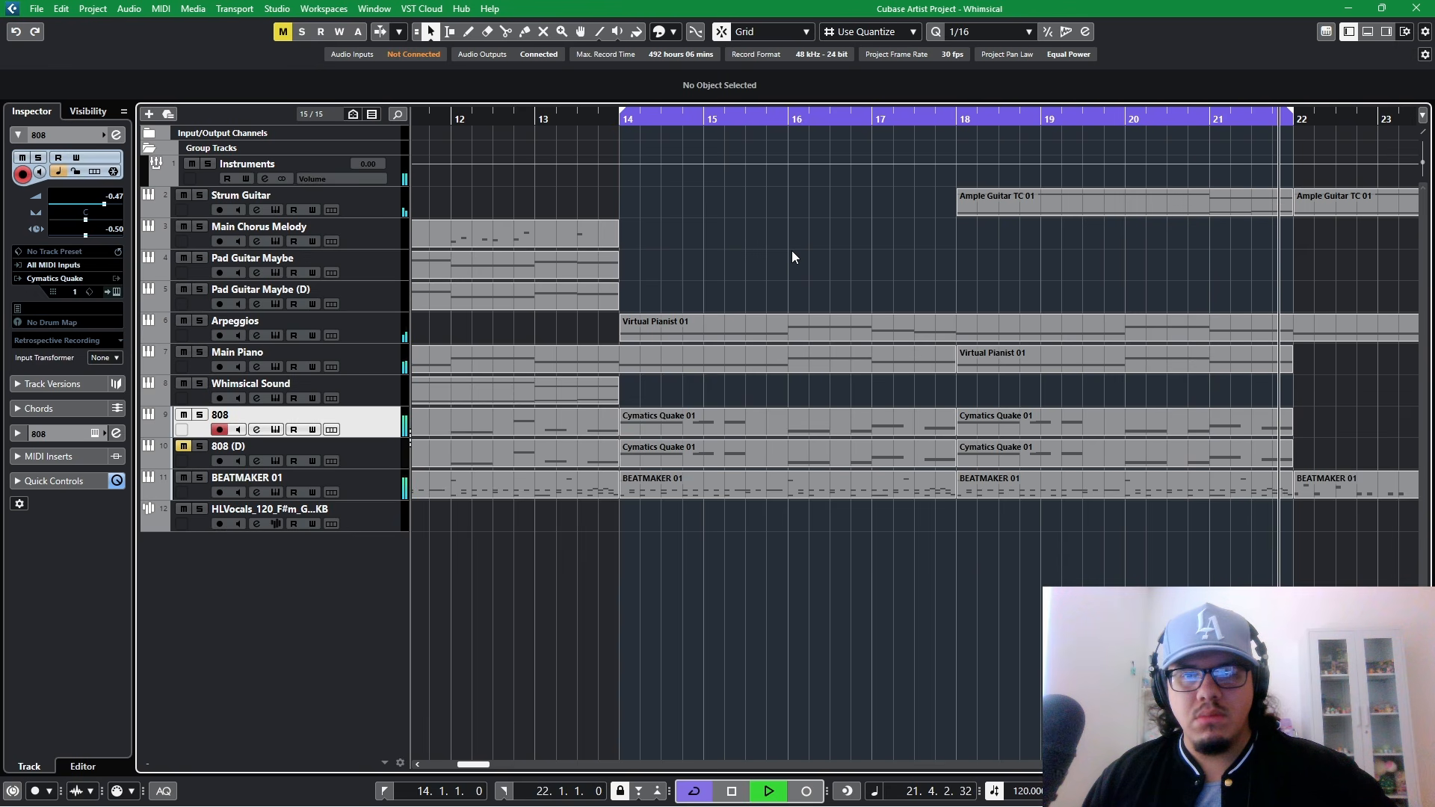
key("space")
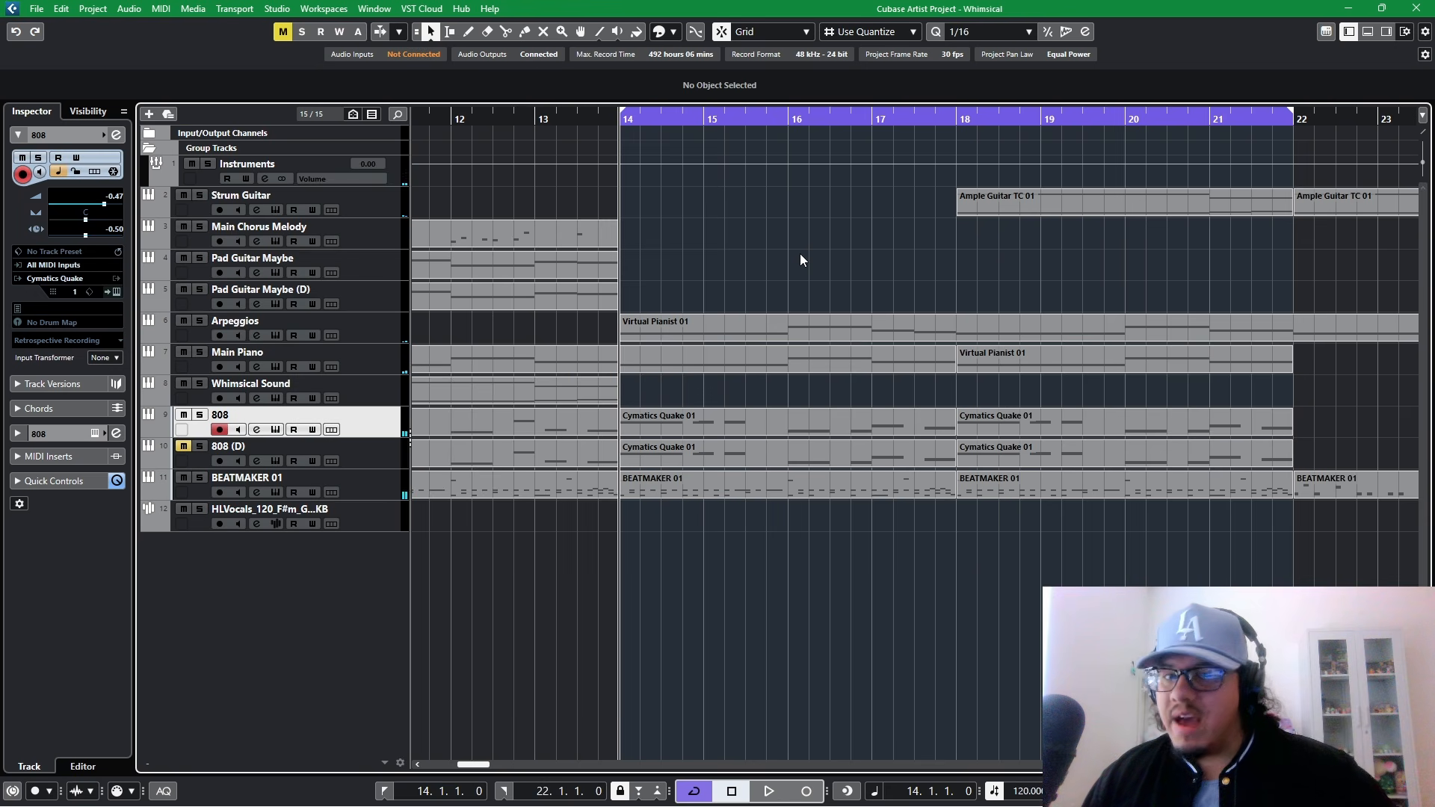
Step: Solo the 808 (D) track and audition it from bar 14, leaving the playhead back at bar 14
left_click(199, 446)
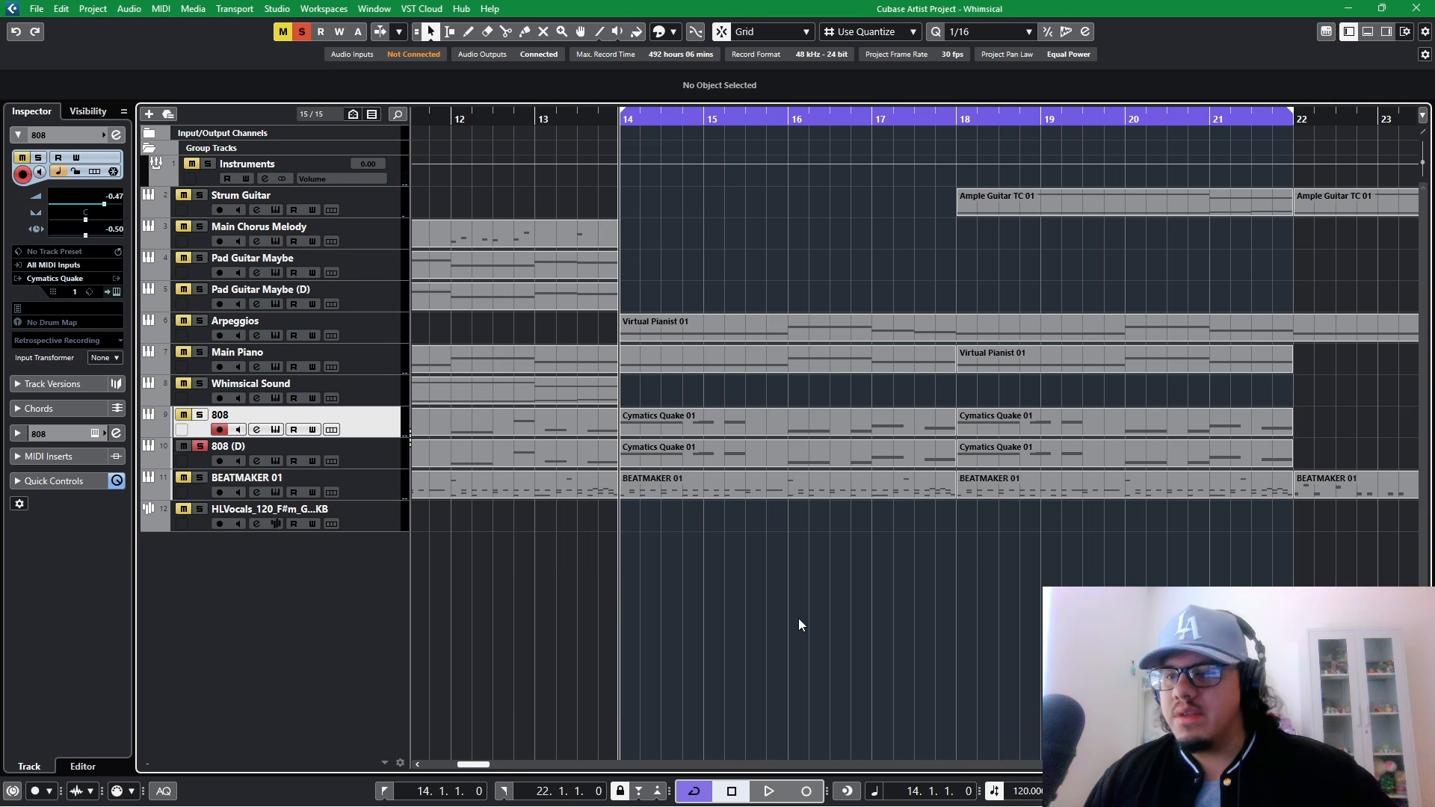
key("space")
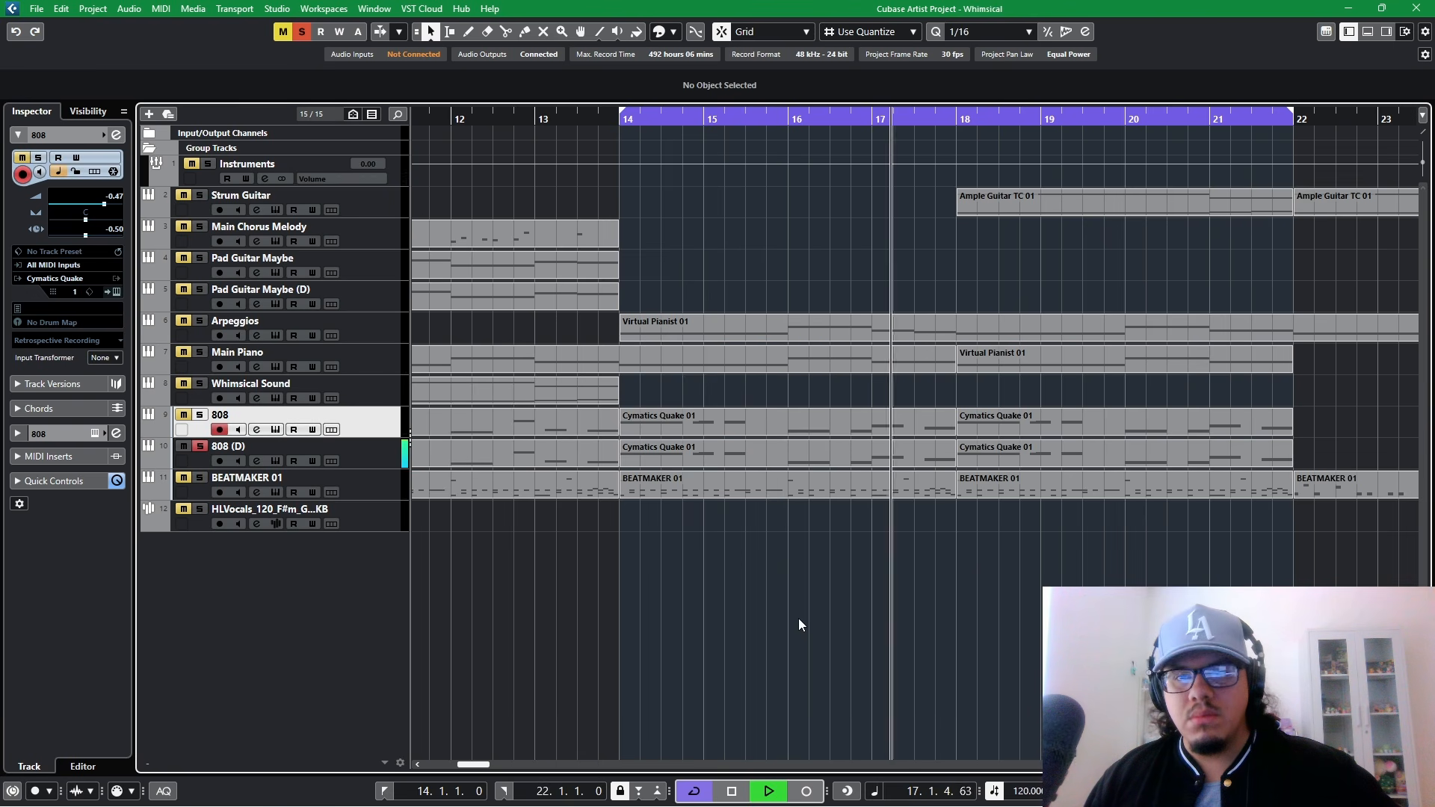
key("space")
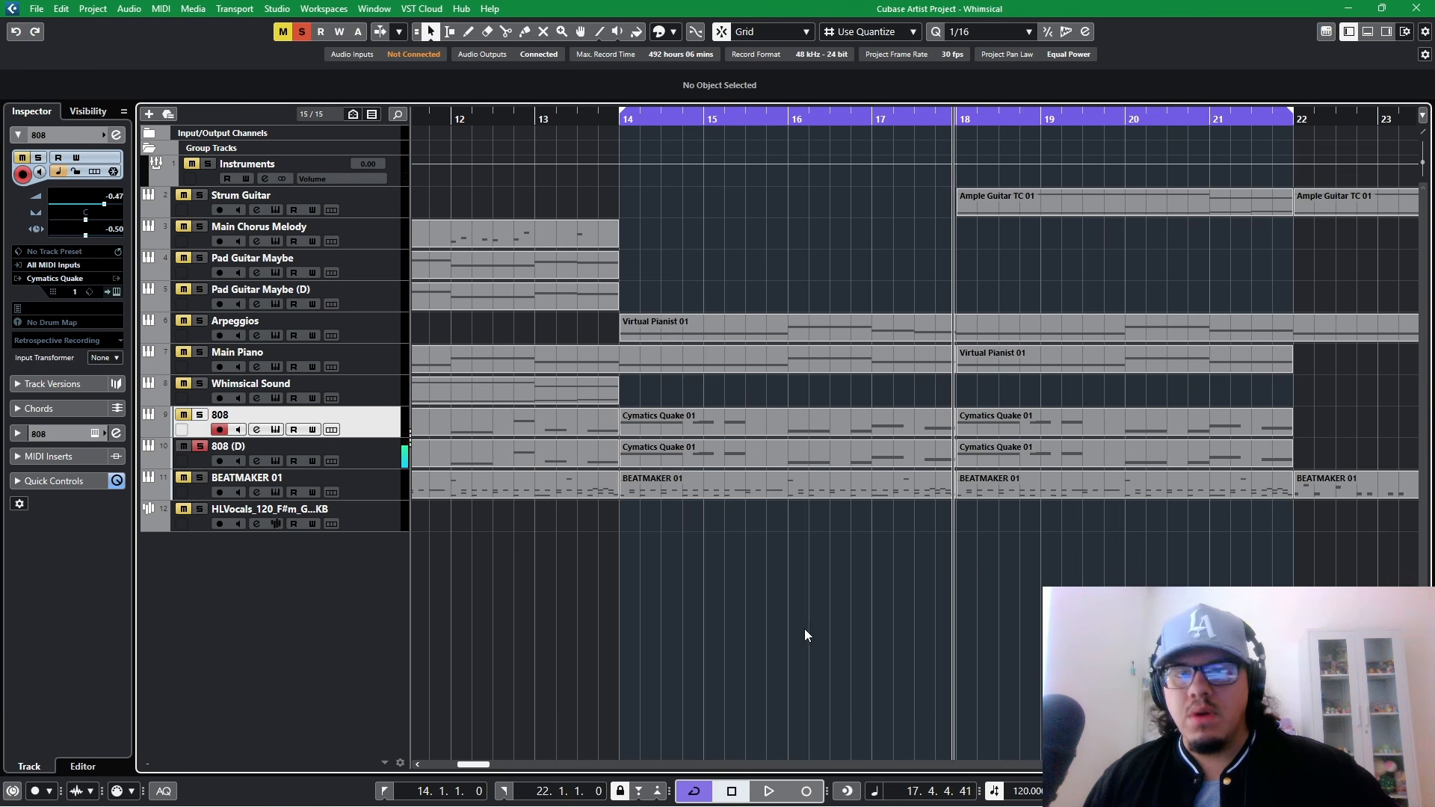
left_click(618, 124)
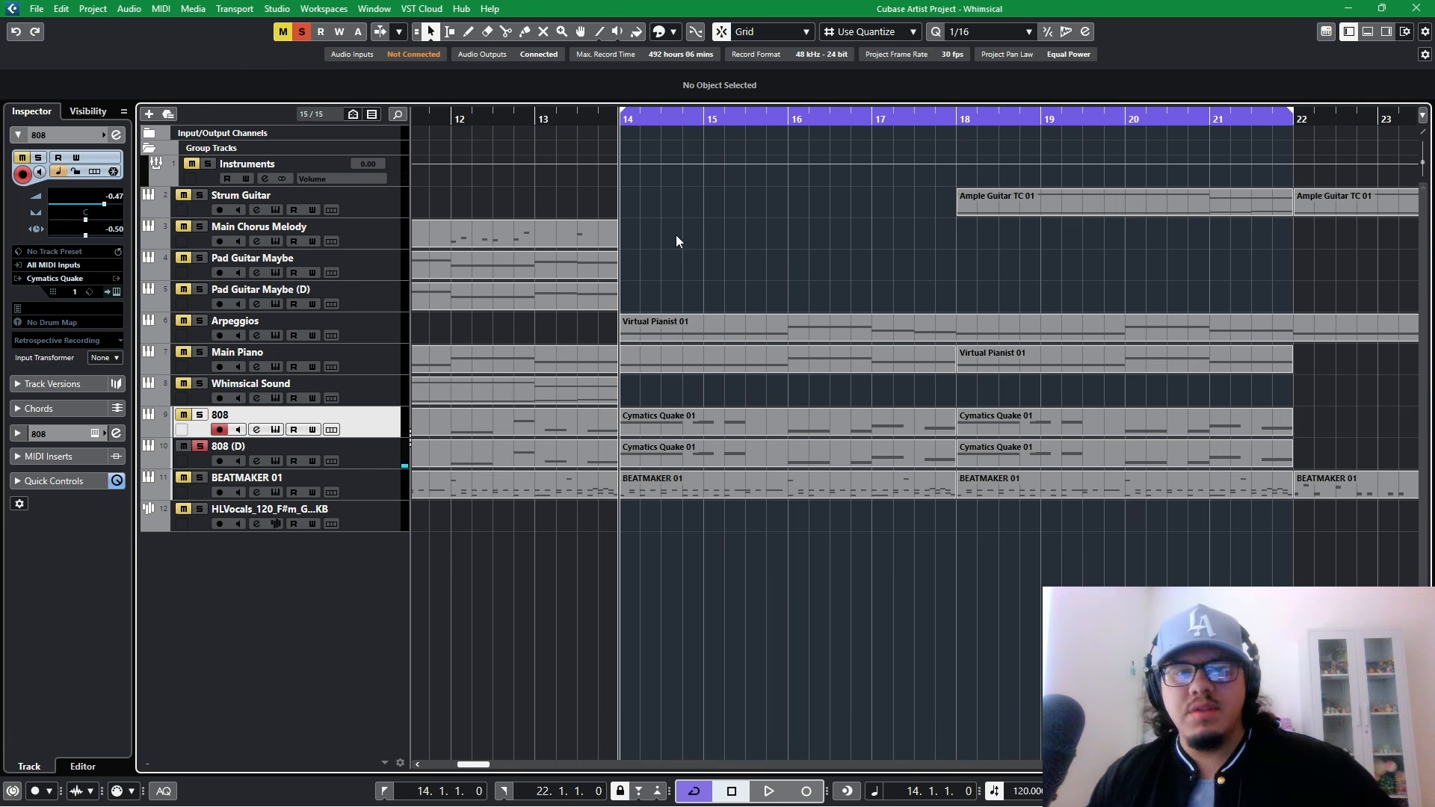
Step: Examine the 808 - Blink preset in the 808 (D) track's Cymatics Quake instrument, closing the instrument again
left_click(371, 452)
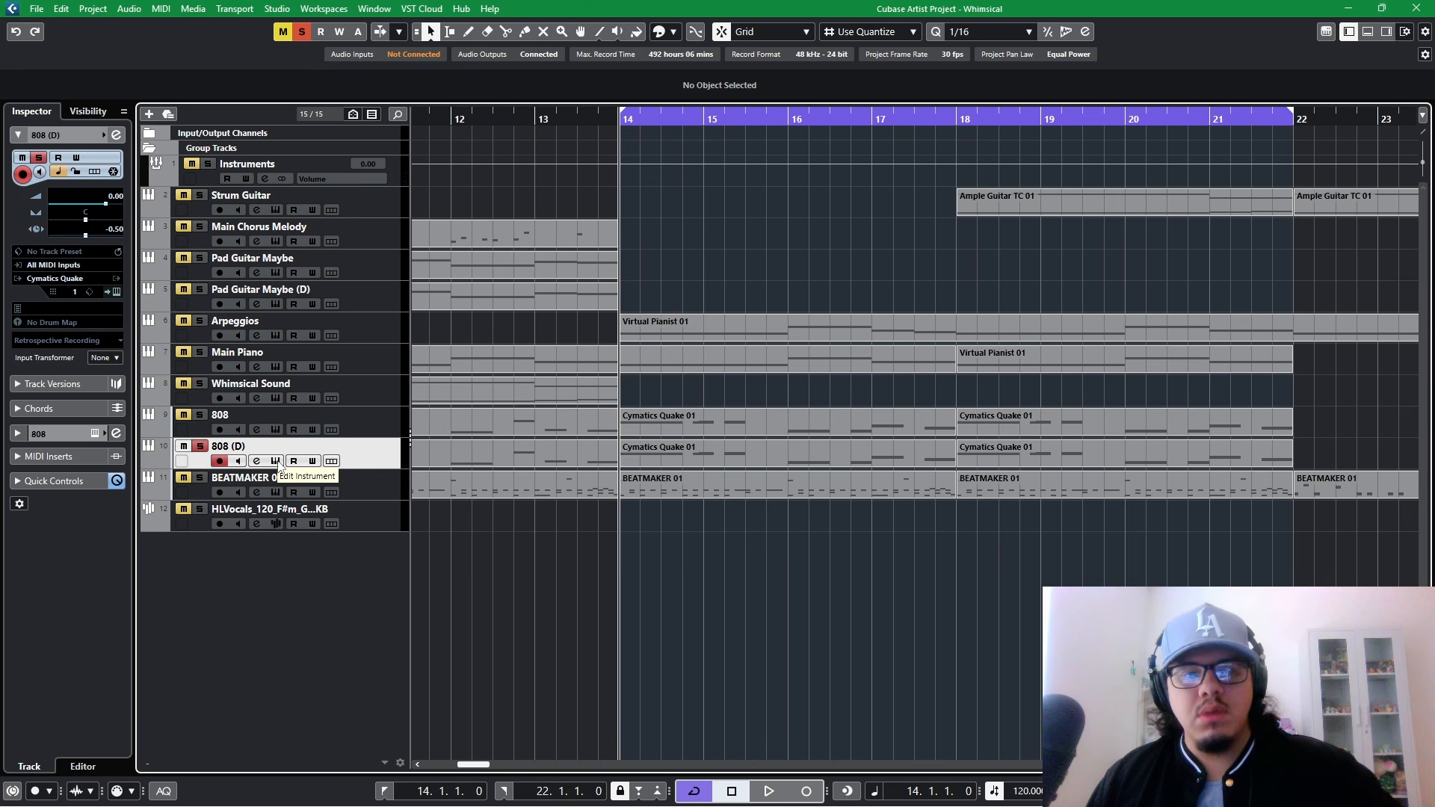
left_click(276, 461)
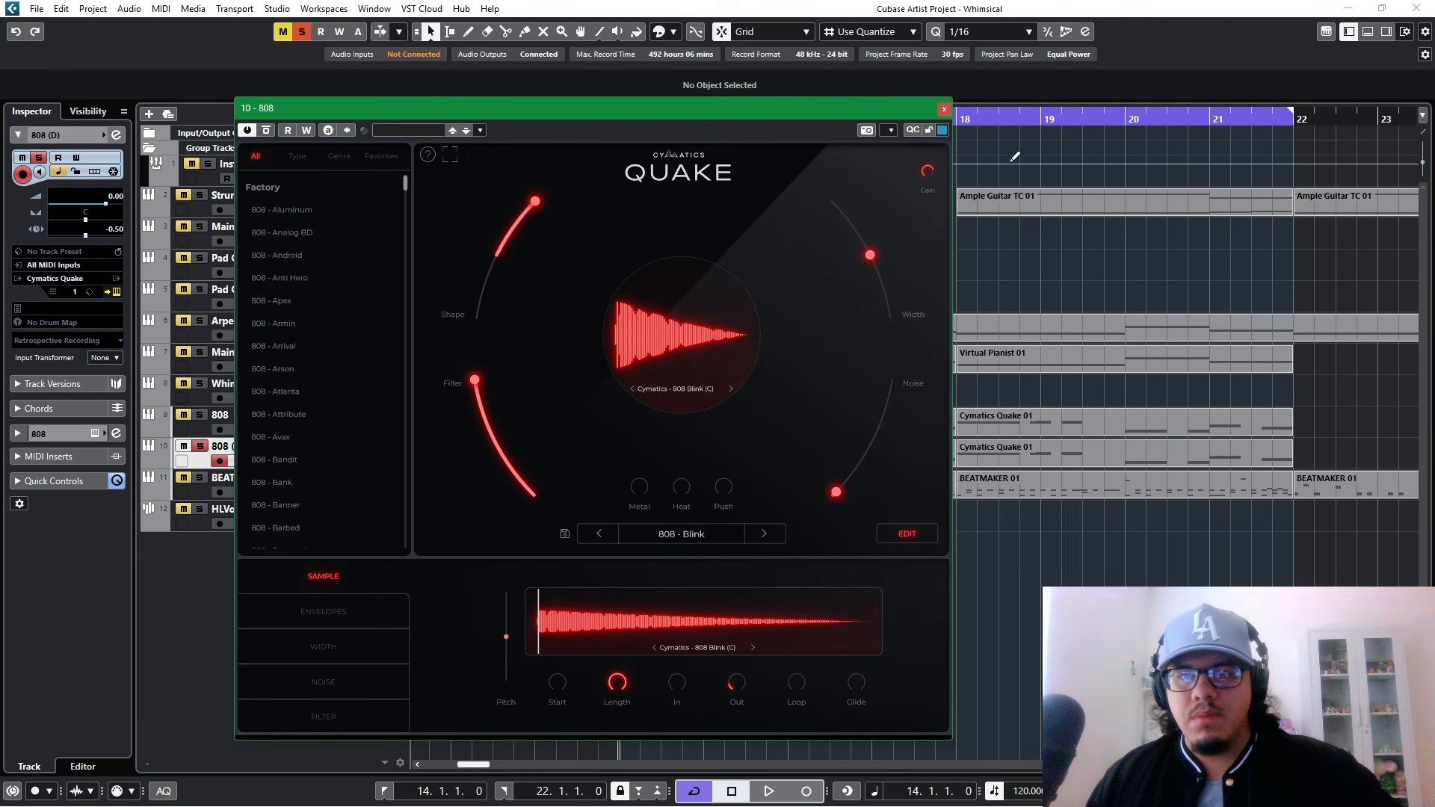
left_click_drag(789, 108, 949, 73)
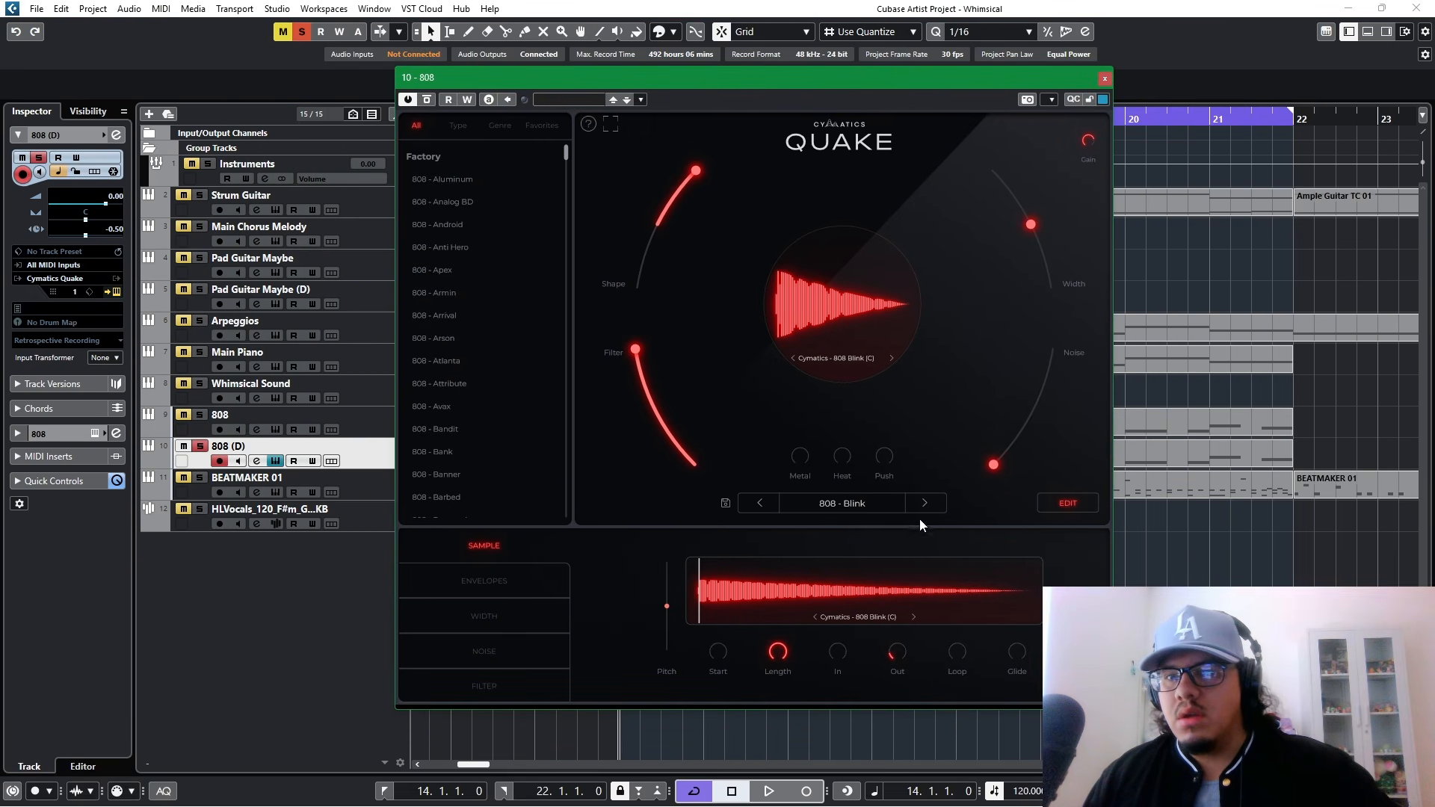
left_click(1104, 79)
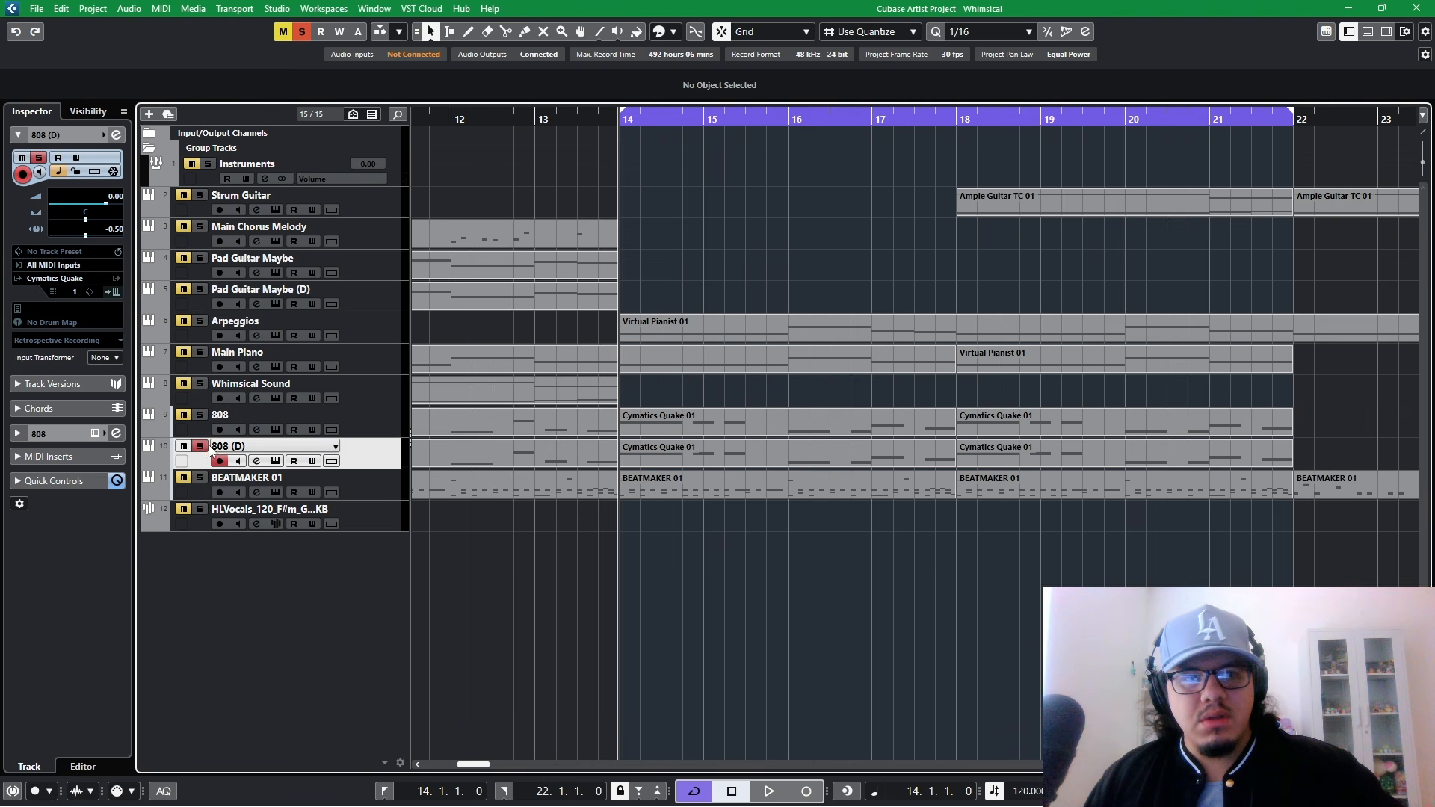
Step: Set the 808 (D) track's delay to 0
double_click(118, 229)
type("0")
key("Return")
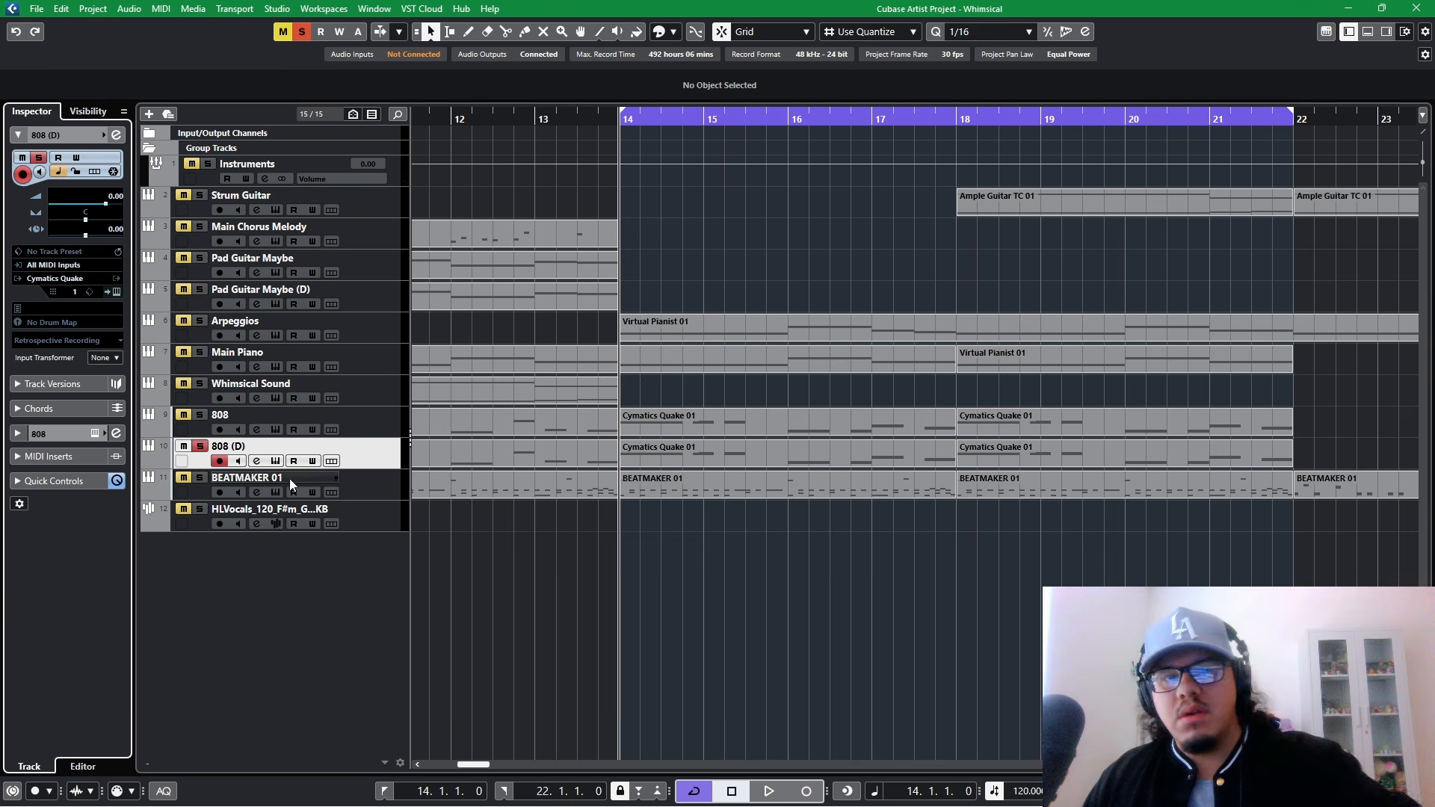
Step: Open the 808 (D) channel settings and audition the track briefly, returning the playhead to bar 14
left_click(122, 136)
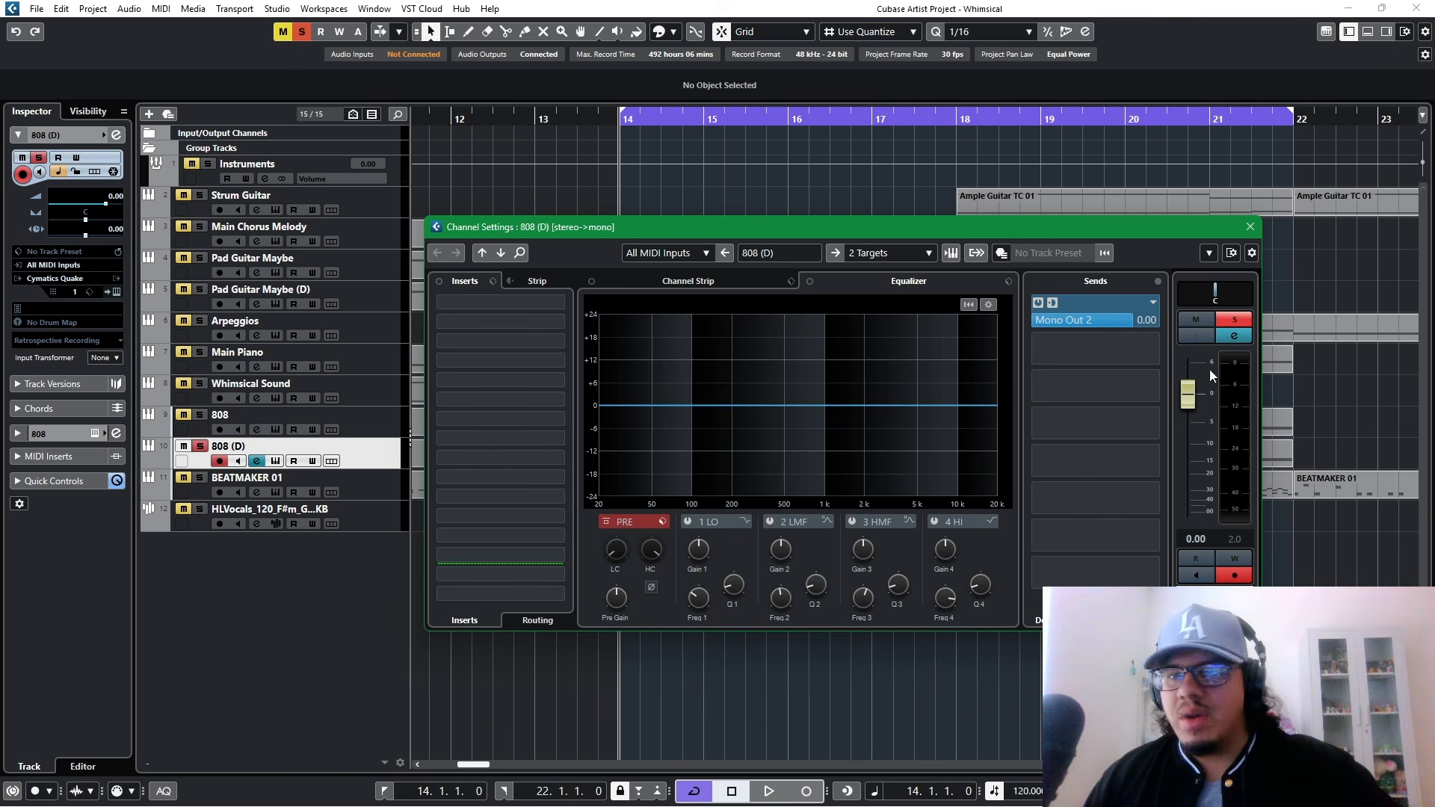
key("space")
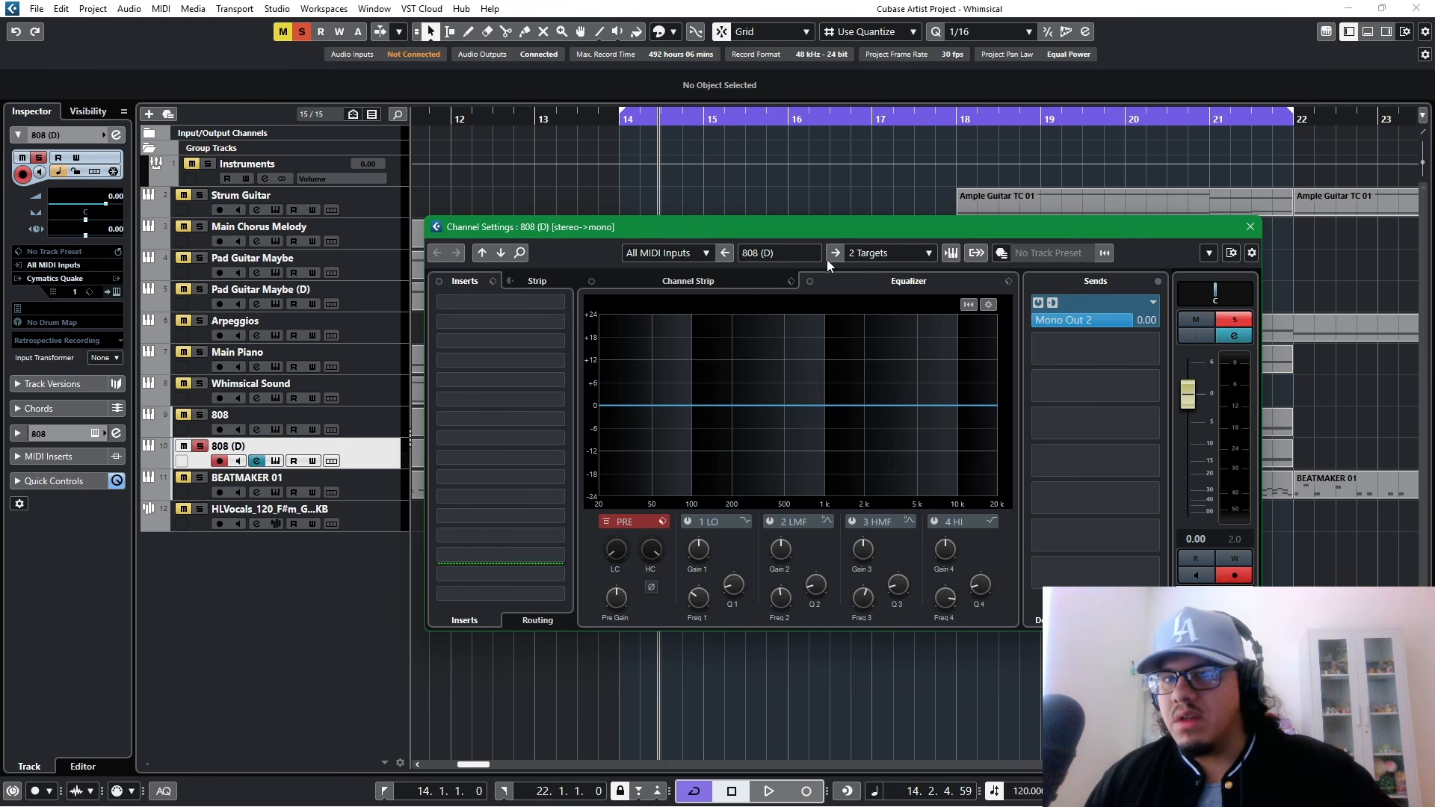
left_click_drag(832, 231, 828, 272)
key("KP_1")
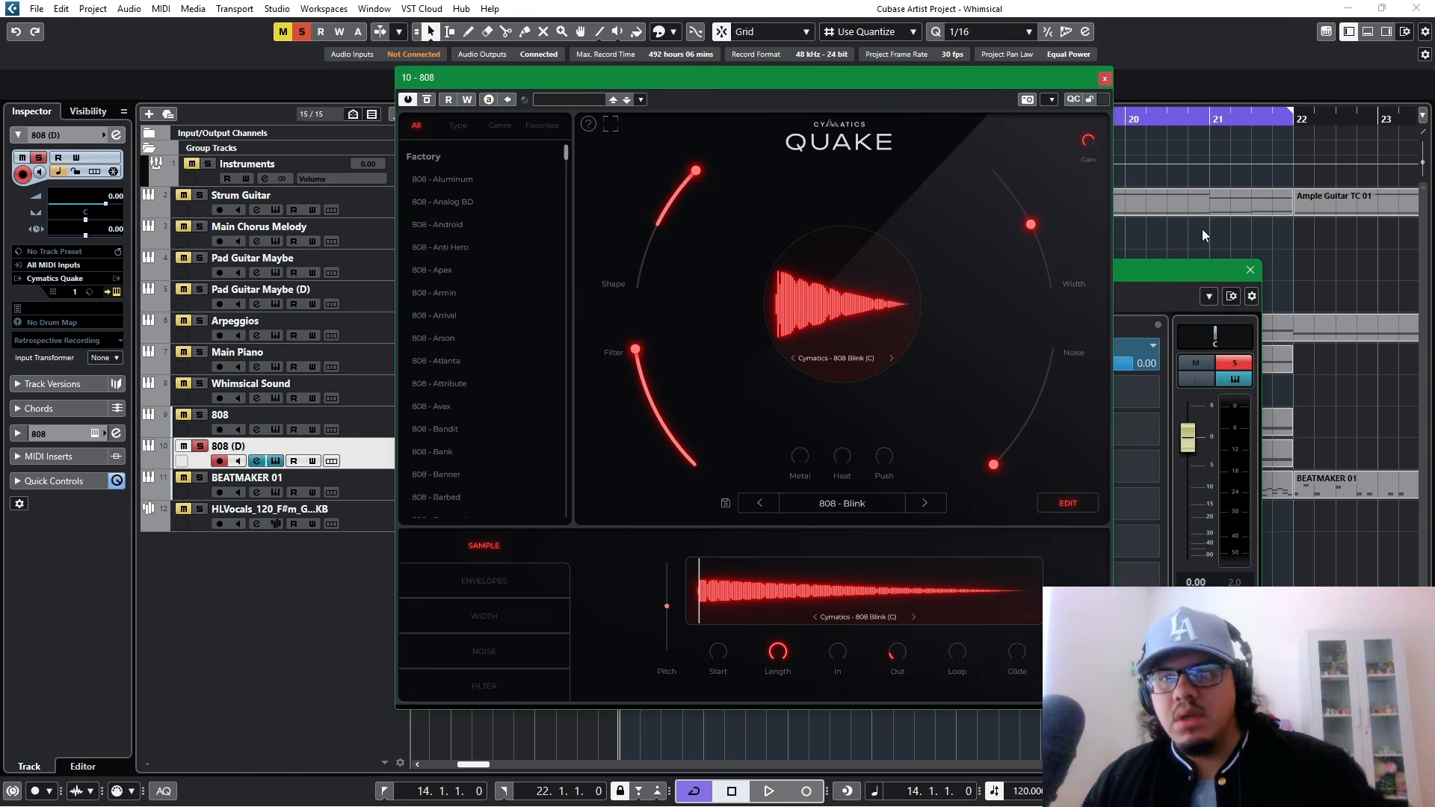
Step: Lower the Gain in the 808 (D) track's Quake instrument while checking the channel level during playback, closing the instrument when done
mouse_move(1082, 142)
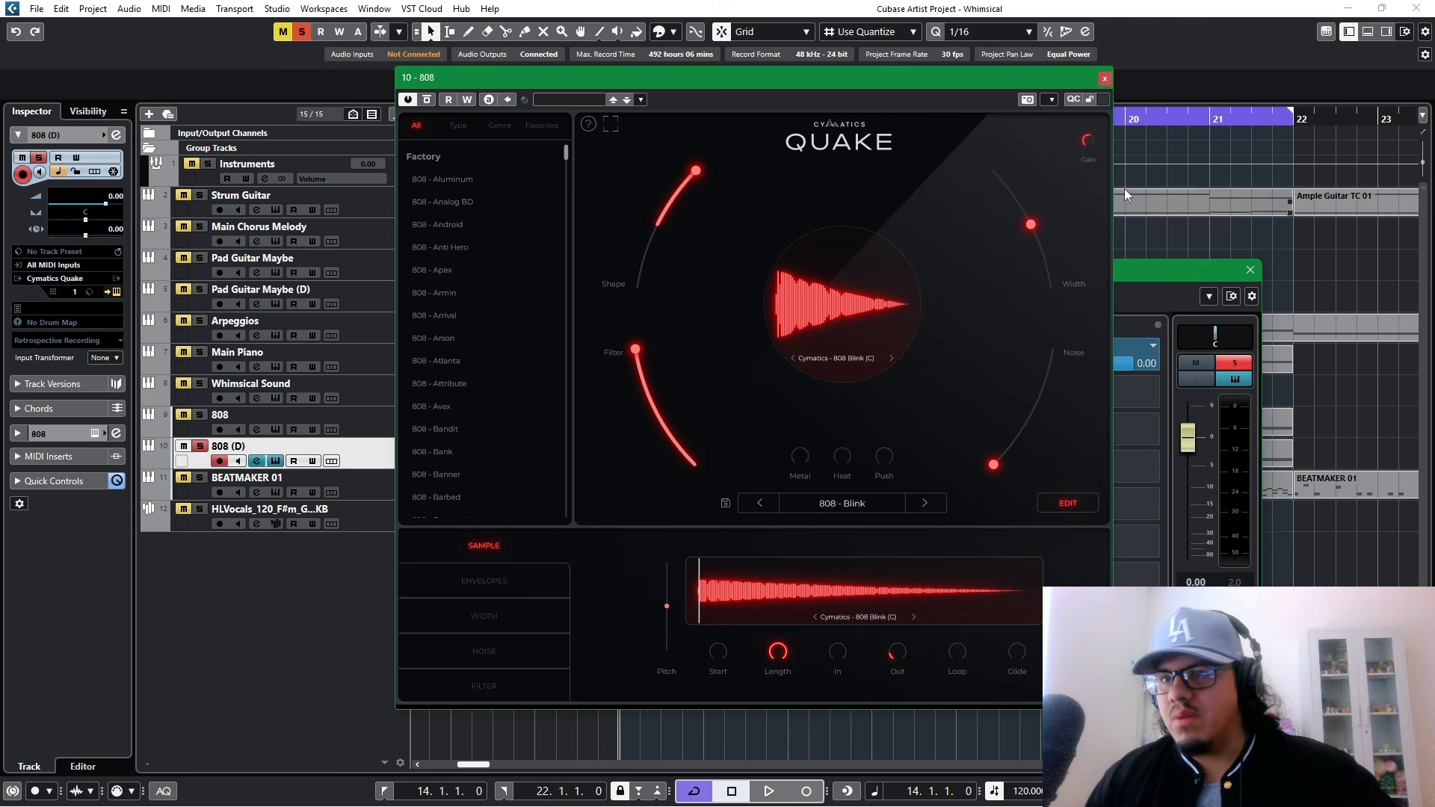
key("space")
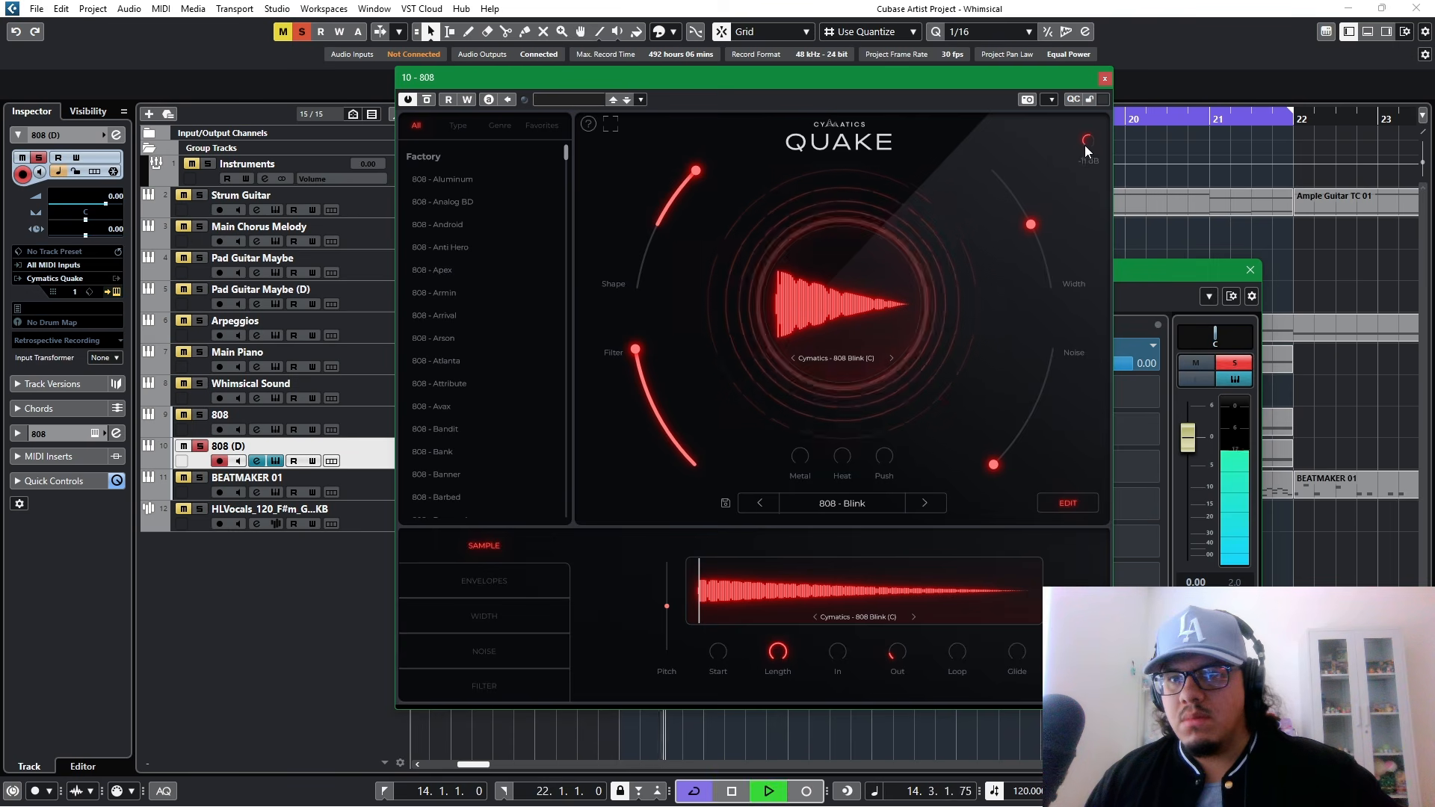
scroll(1083, 144, "down", 2)
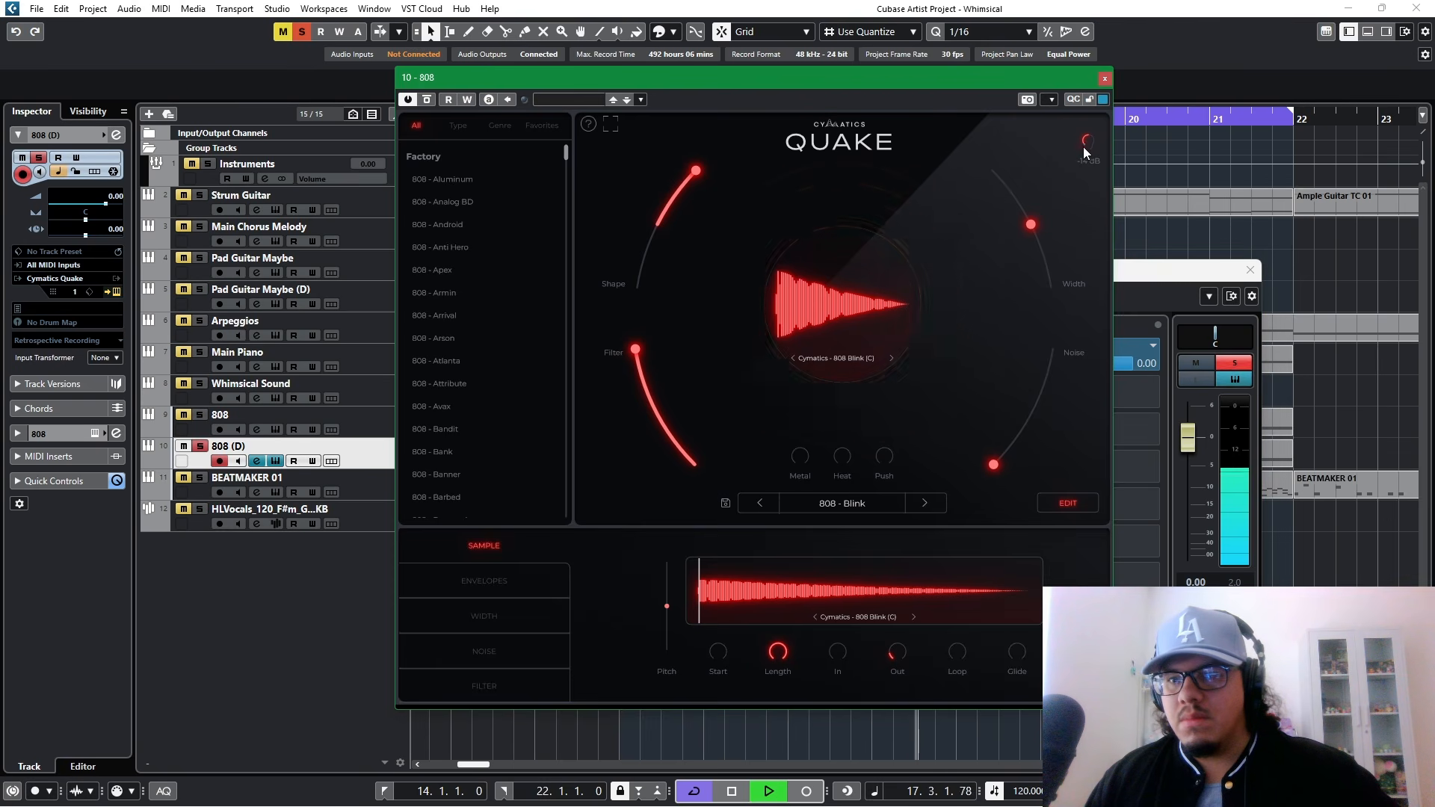
key("space")
left_click(1105, 78)
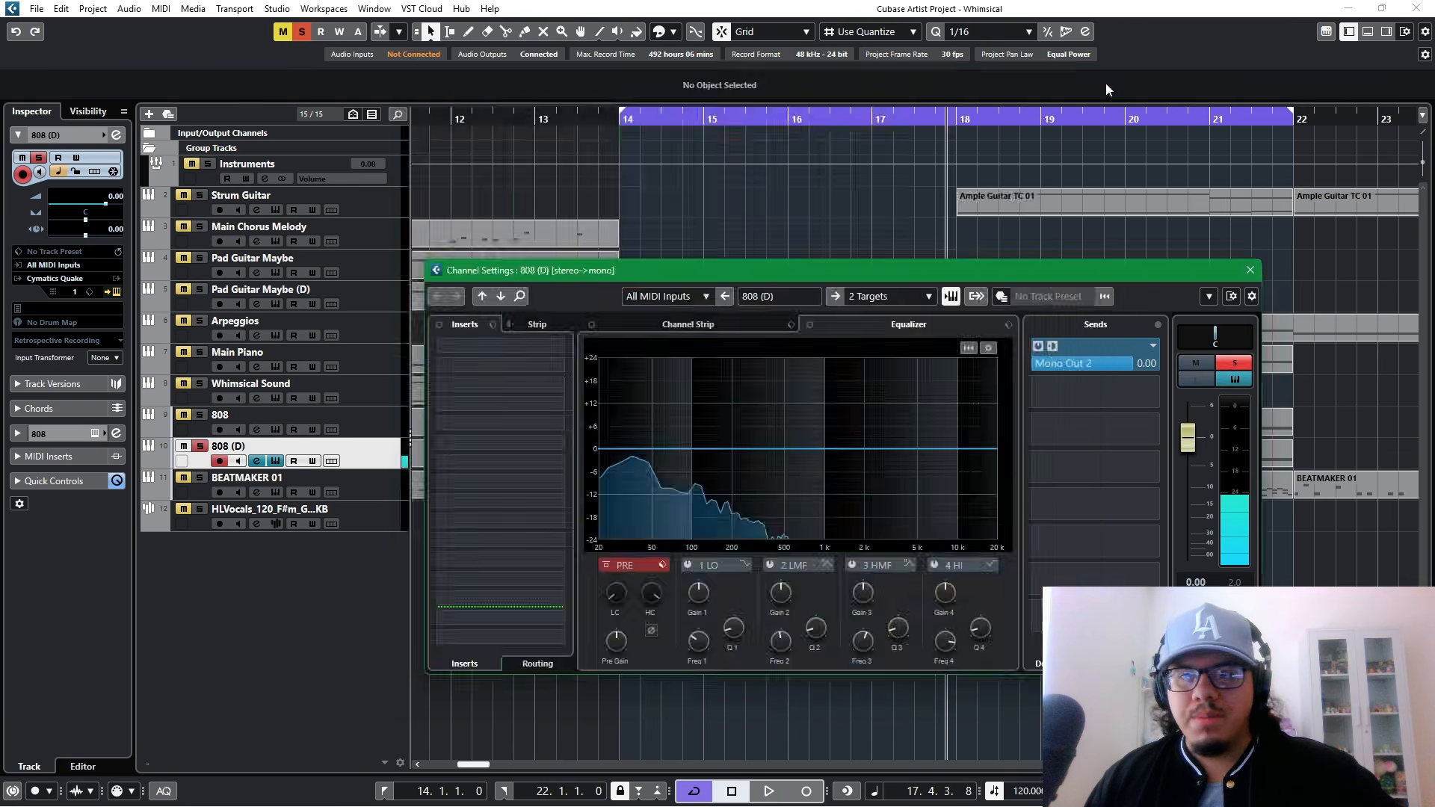
left_click_drag(900, 263, 990, 291)
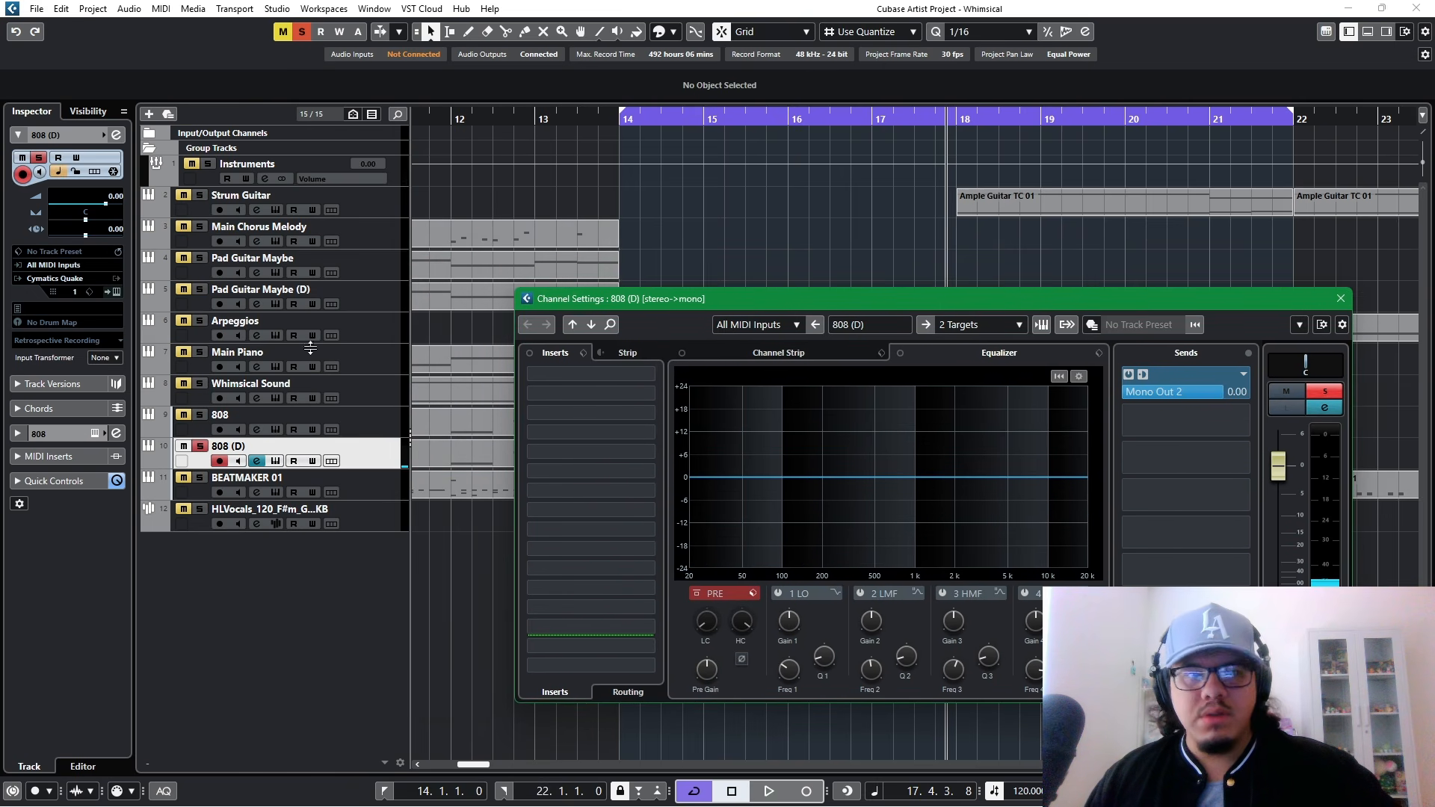
Step: Set the 808 (D) track's delay to -0.5
double_click(119, 229)
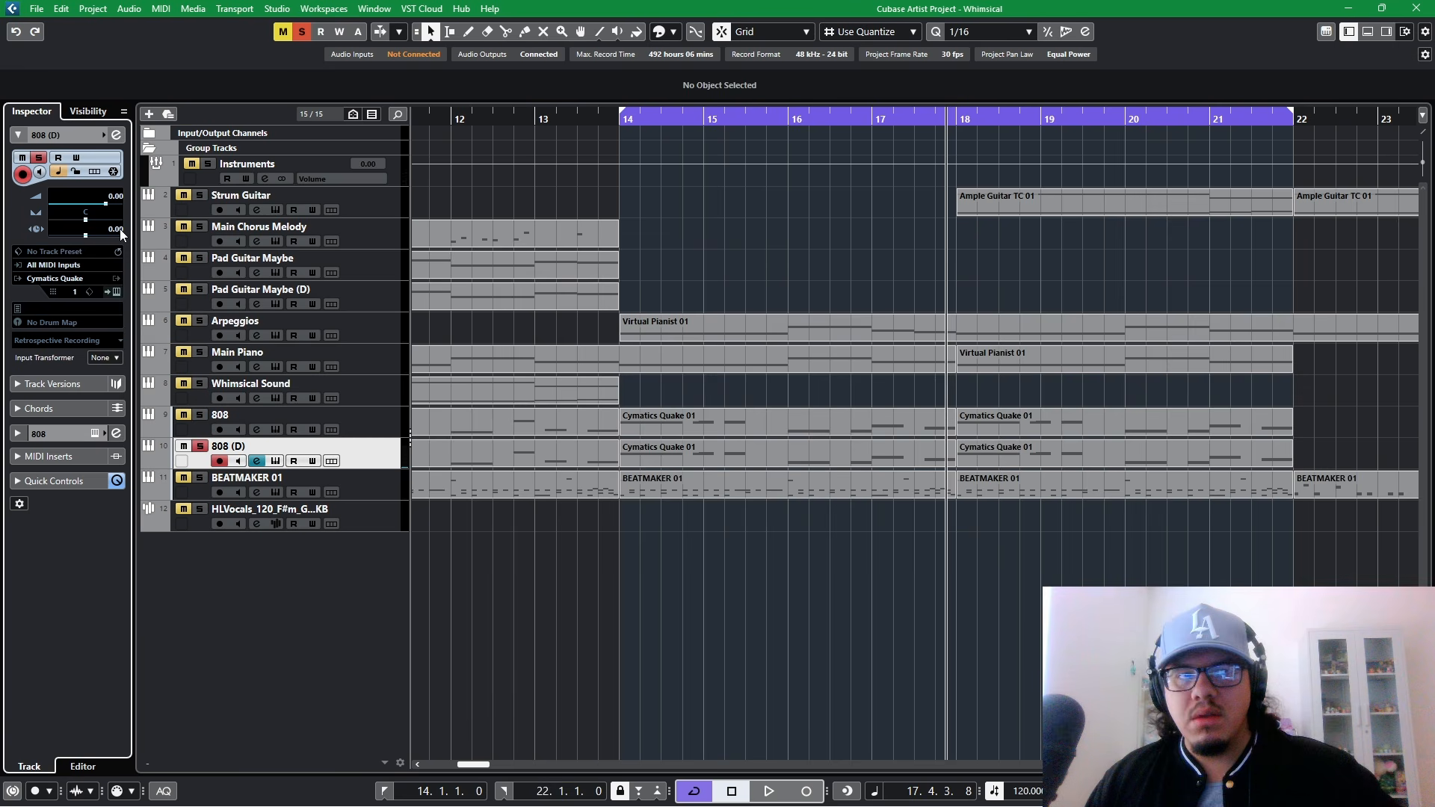
type("-0.5")
key("Return")
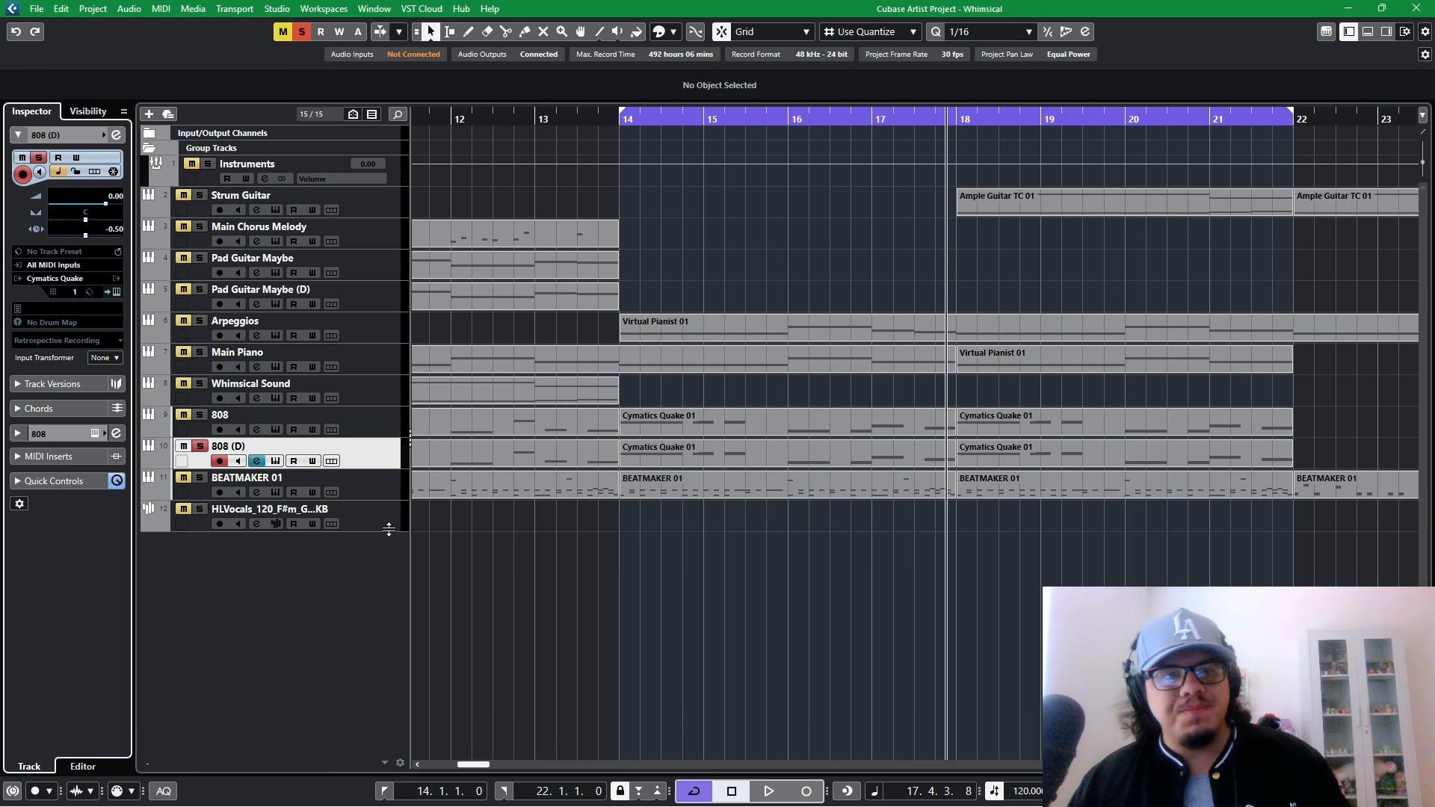
Step: Solo the BEATMAKER 01 track alongside 808 (D), and reselect the 808 (D) track
left_click(378, 490)
left_click(199, 478)
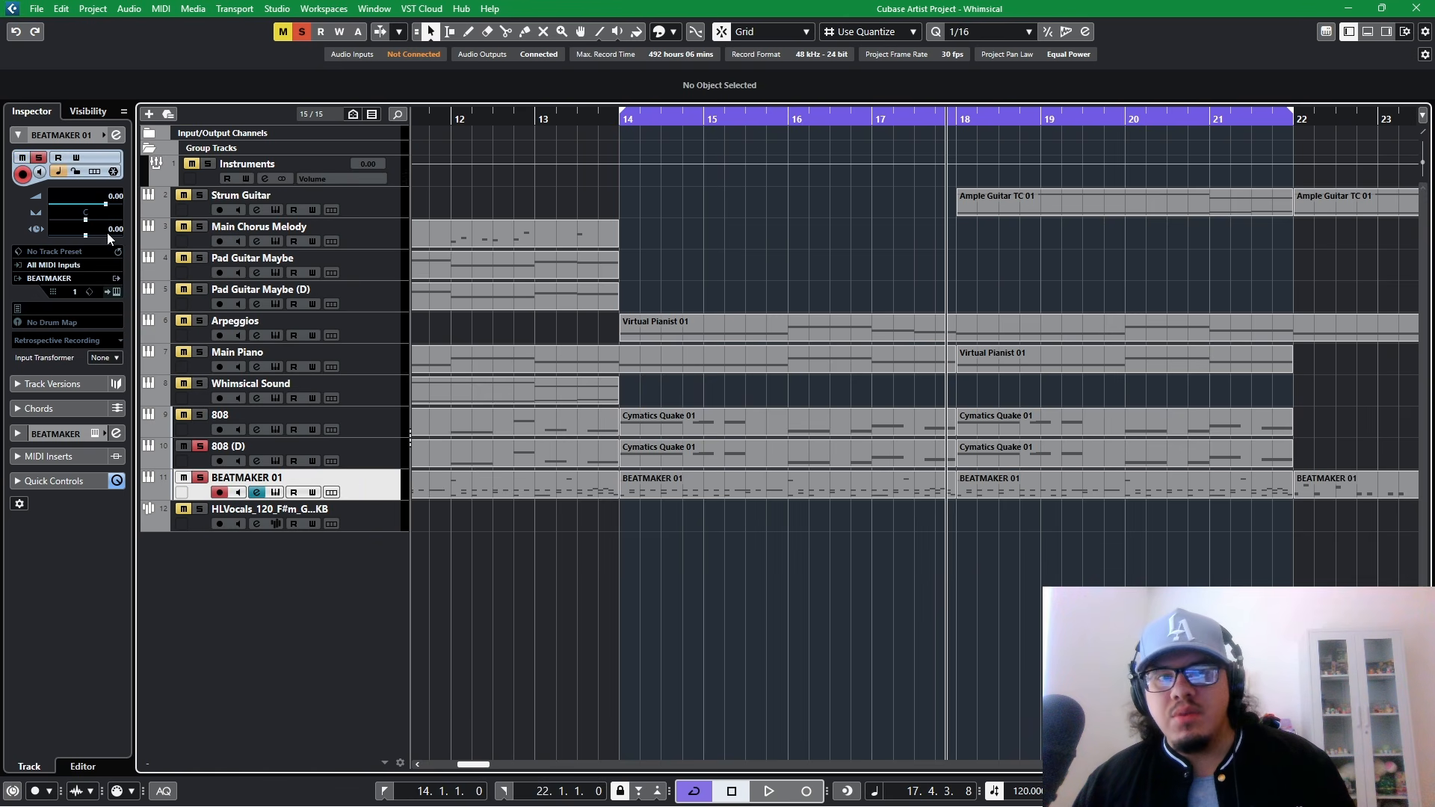
left_click(367, 450)
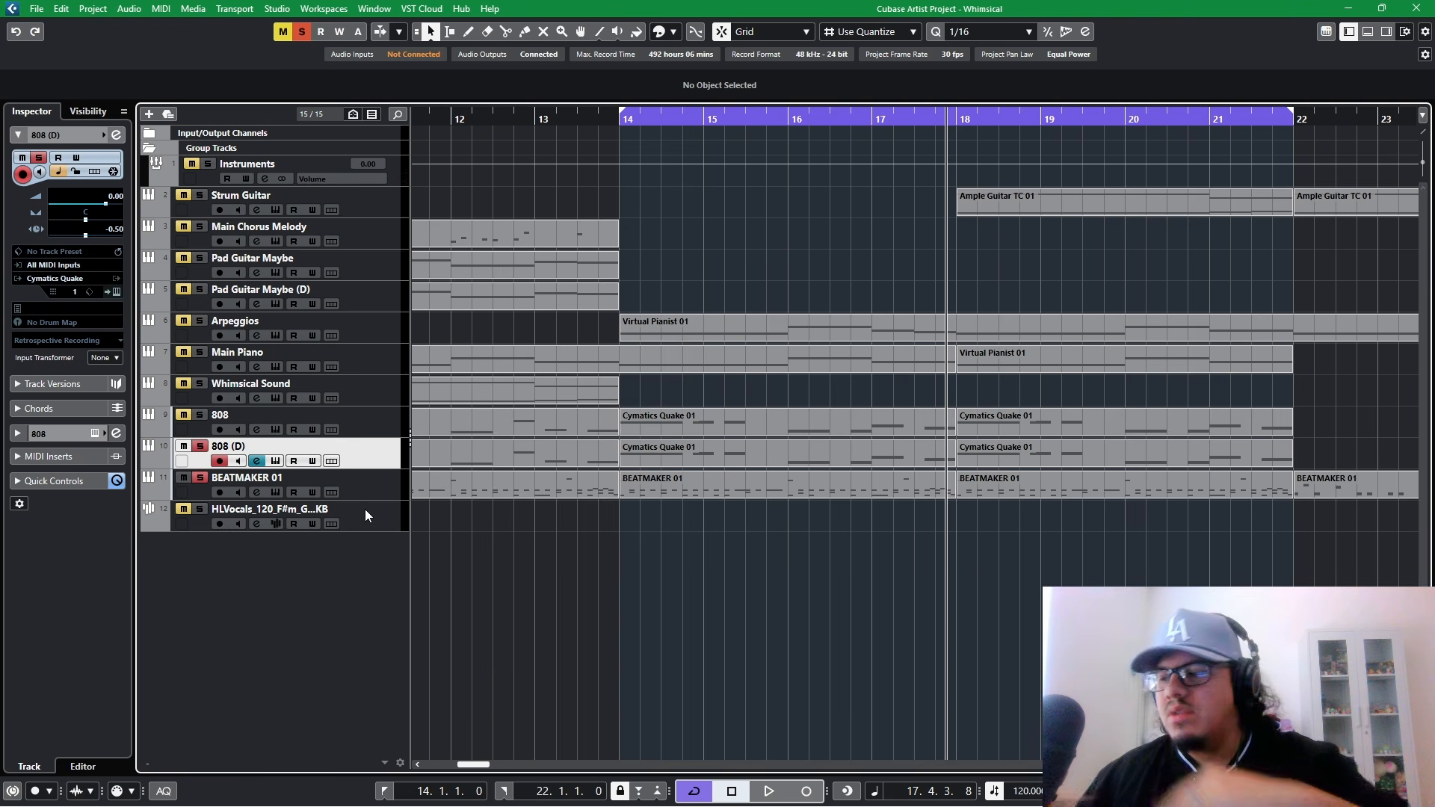
Step: Return the playhead to bar 14, reopen the 808 (D) channel settings and play a short stretch of the track
left_click(616, 120)
left_click(620, 119)
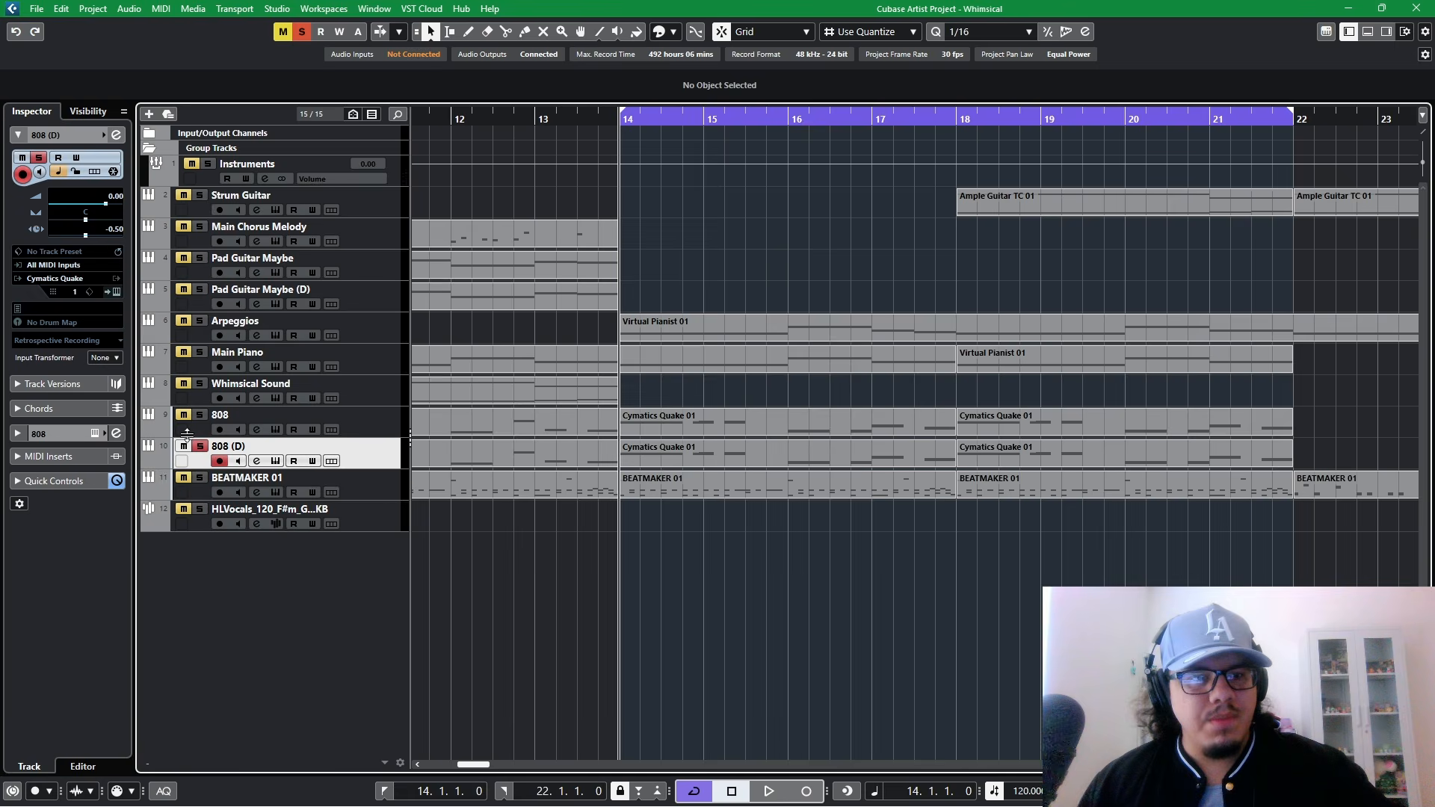
left_click(116, 134)
left_click_drag(844, 299, 796, 193)
key("space")
key("space")
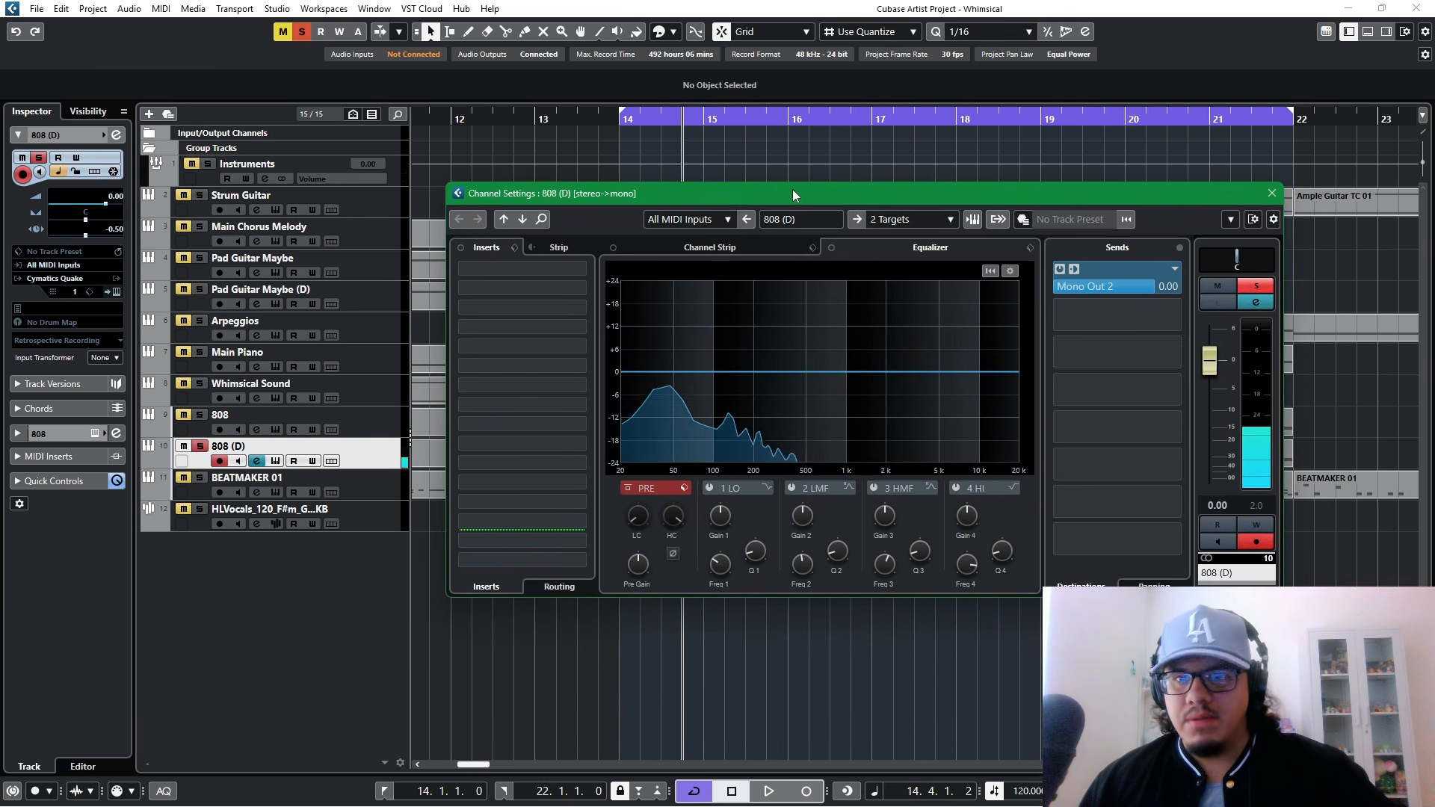
Step: Load the Saturn 2 distortion effect into the first insert slot of the 808 (D) channel
left_click(580, 268)
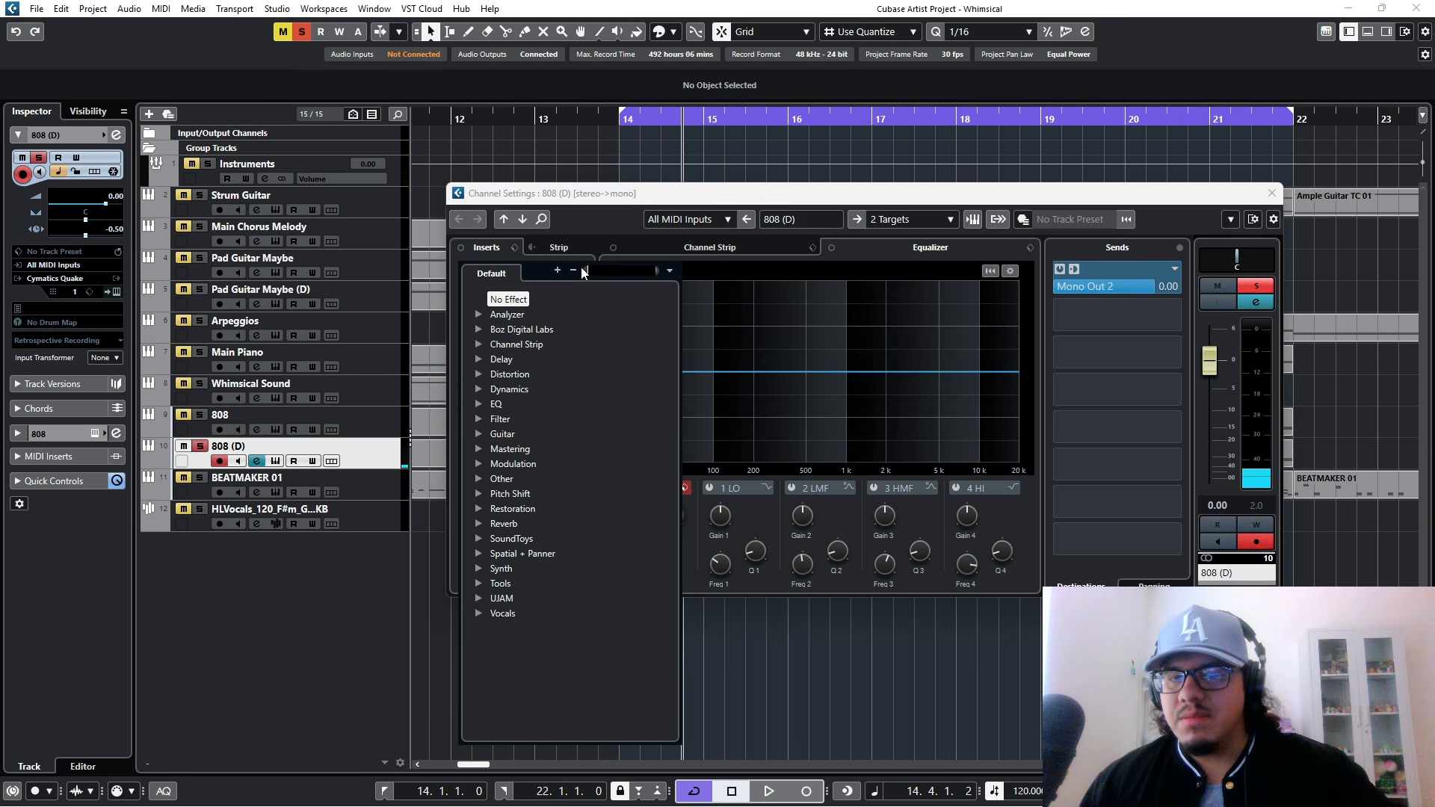
left_click(477, 388)
scroll(571, 636, "down", 10)
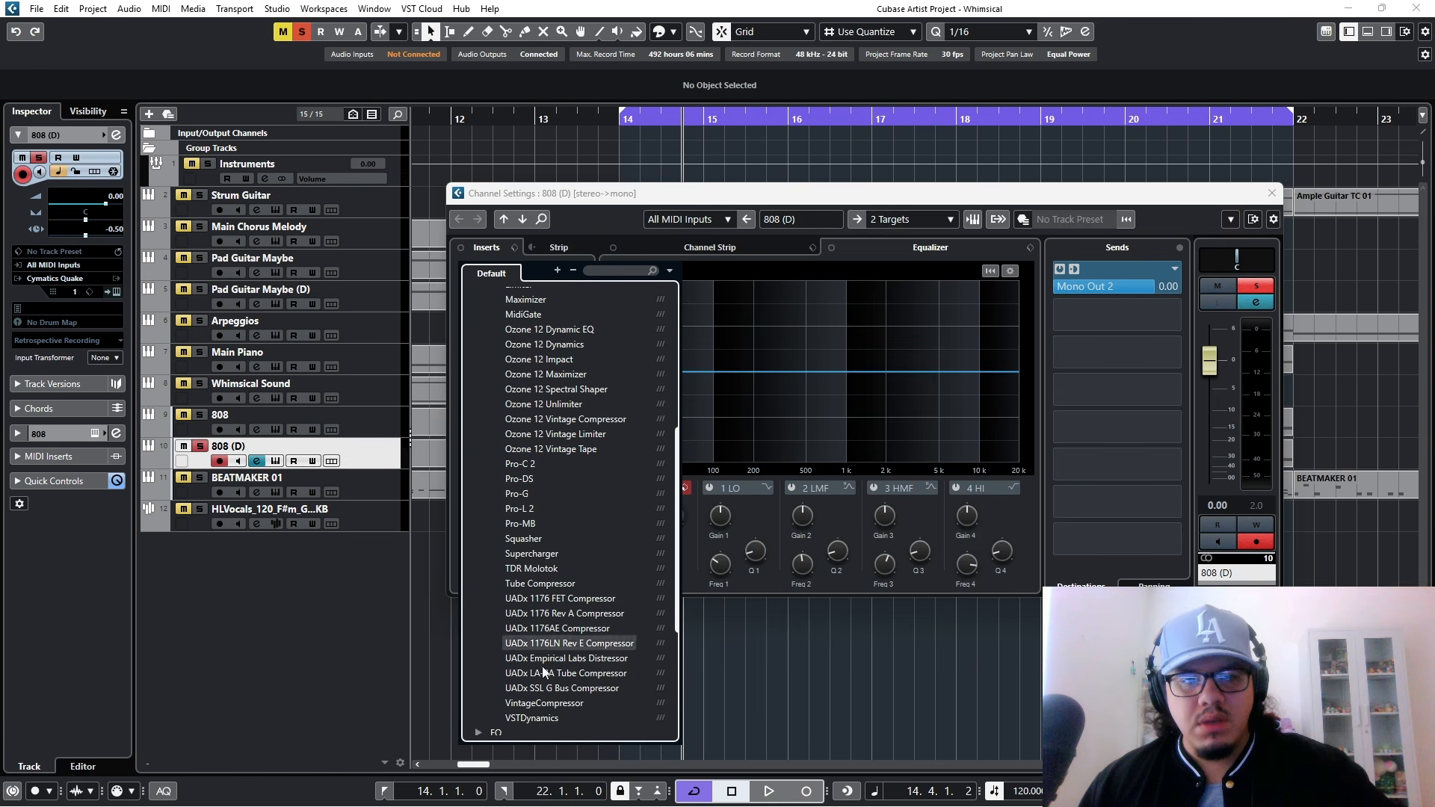
scroll(538, 673, "up", 4)
scroll(514, 420, "up", 5)
left_click(479, 389)
left_click(479, 374)
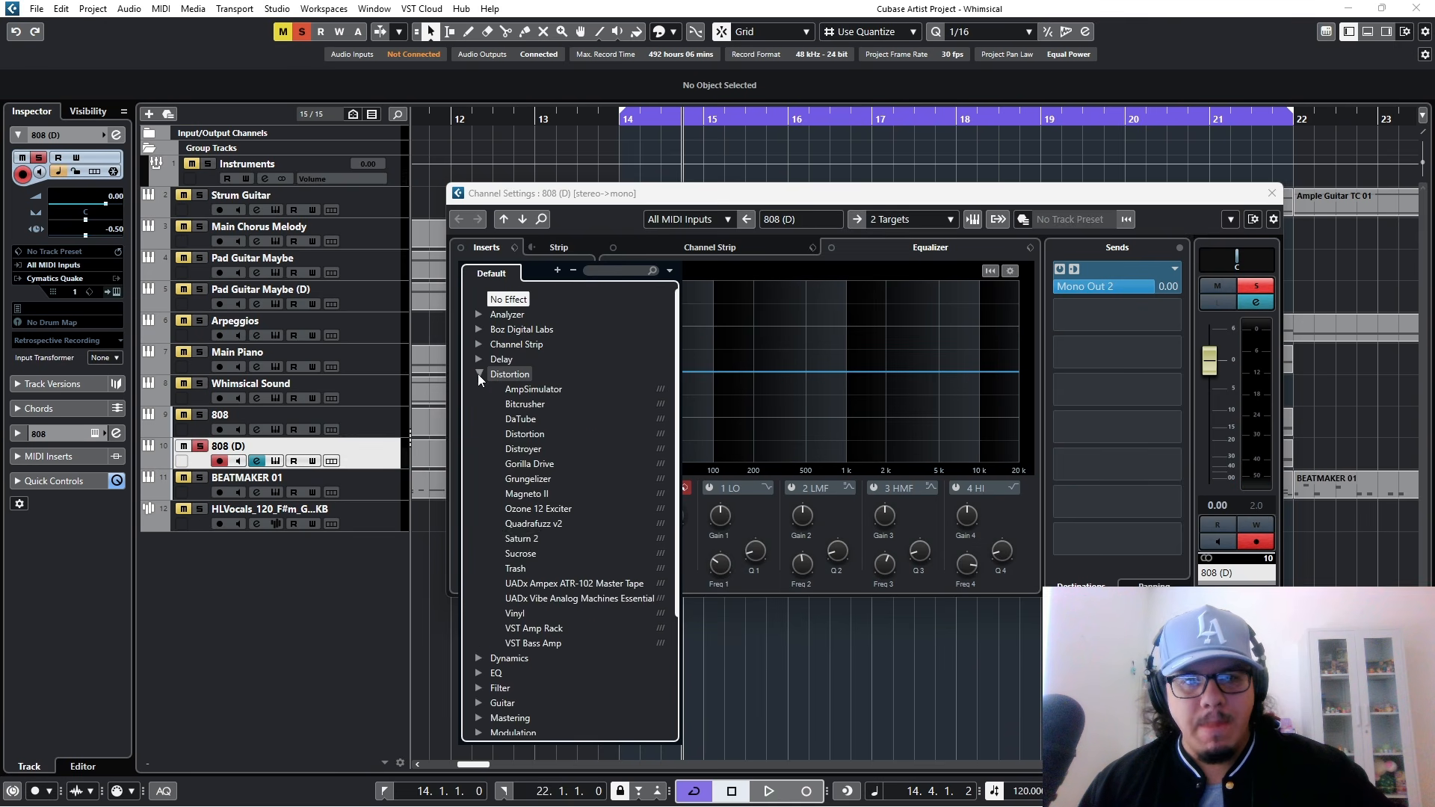
left_click(521, 538)
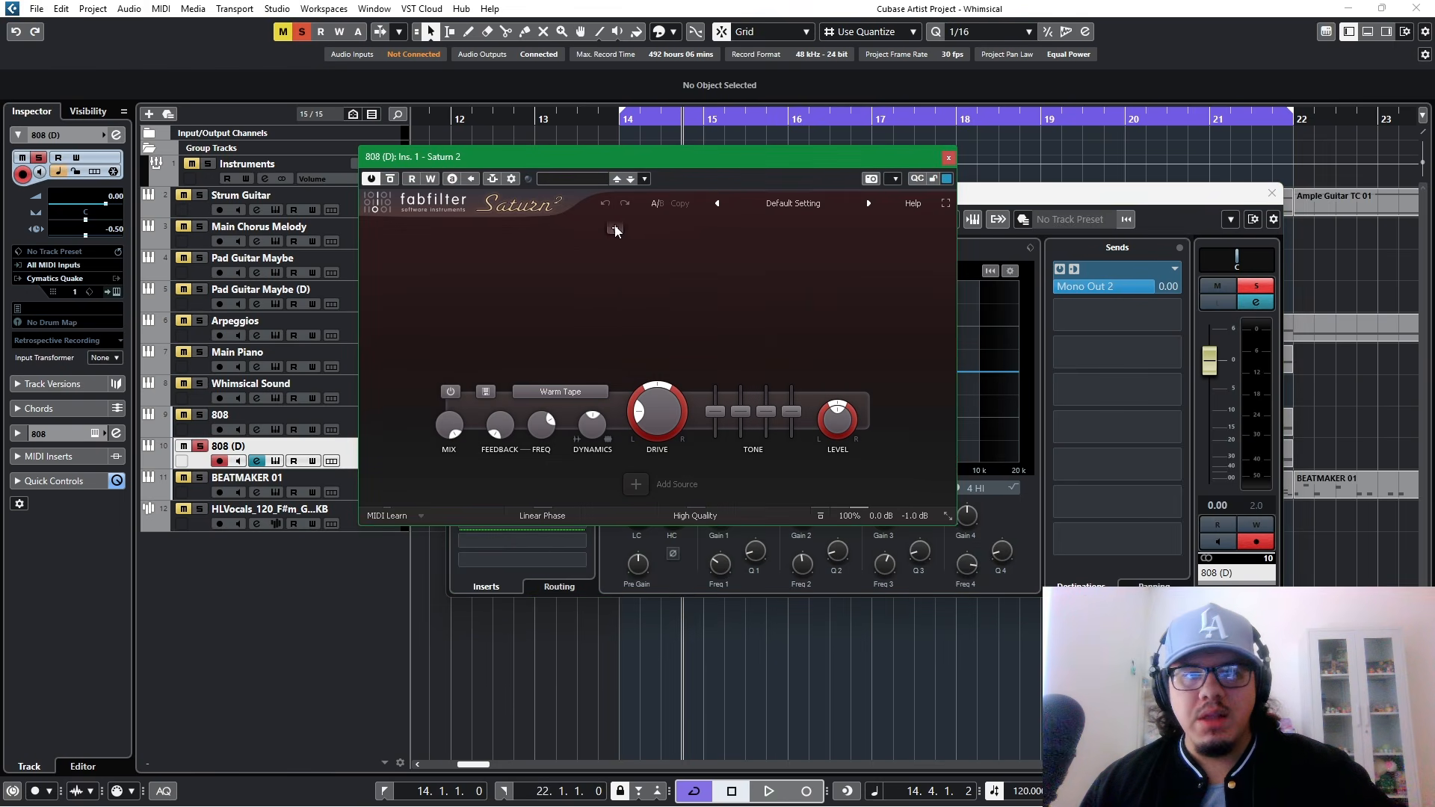
Step: Split Saturn 2 into three frequency bands and bypass the saturation on the low and high bands
left_click(614, 231)
left_click(755, 232)
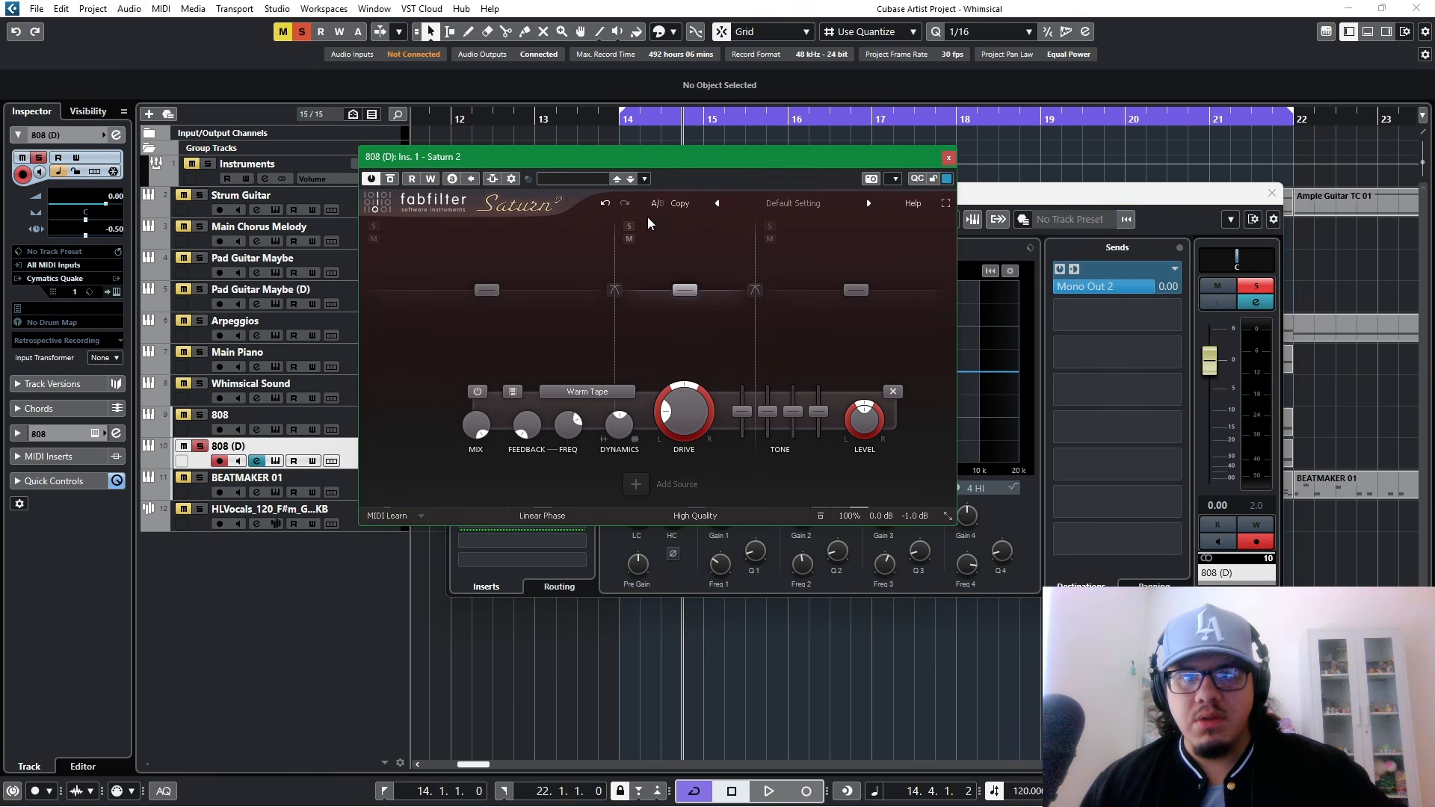
left_click(568, 245)
left_click(385, 391)
left_click(855, 328)
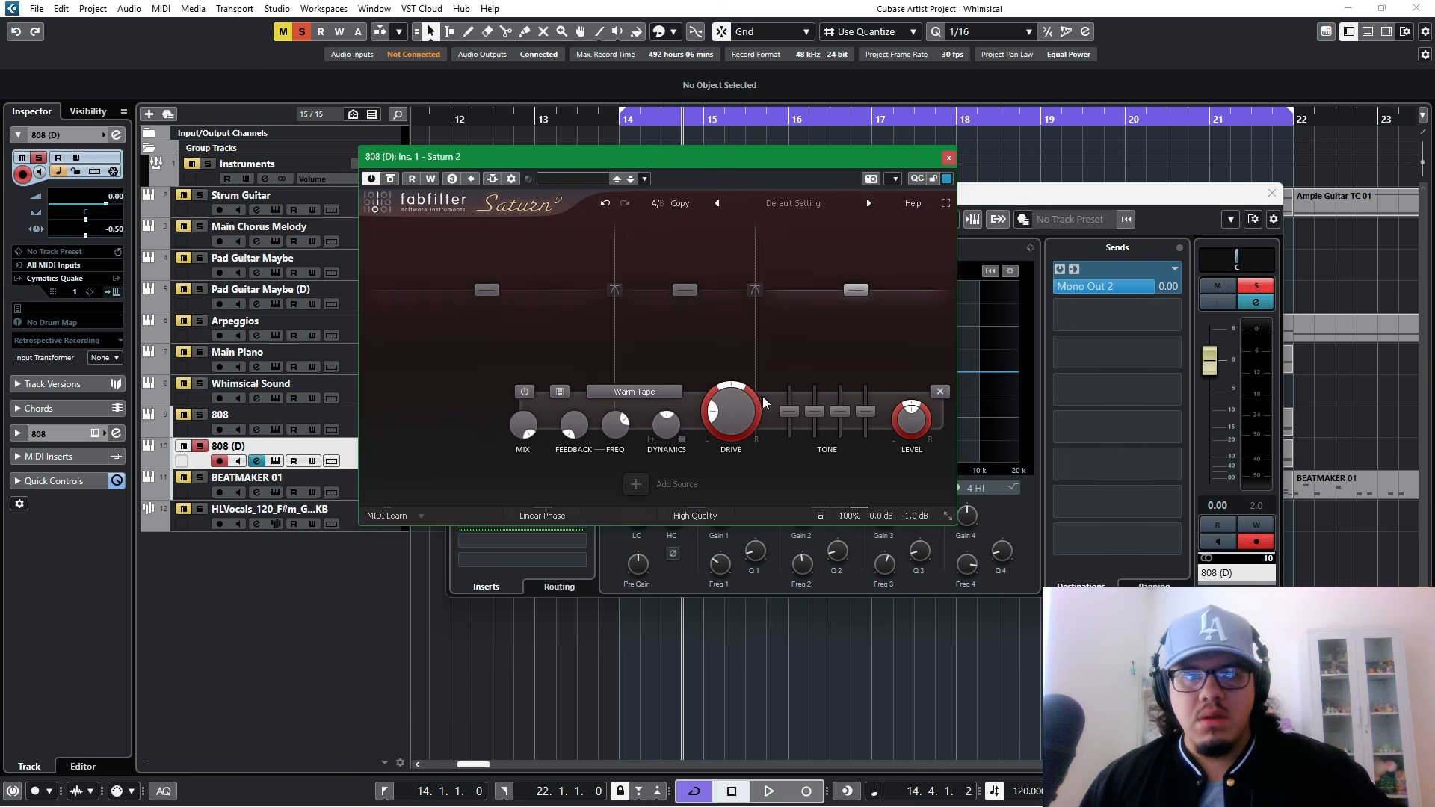
left_click(526, 391)
left_click(684, 248)
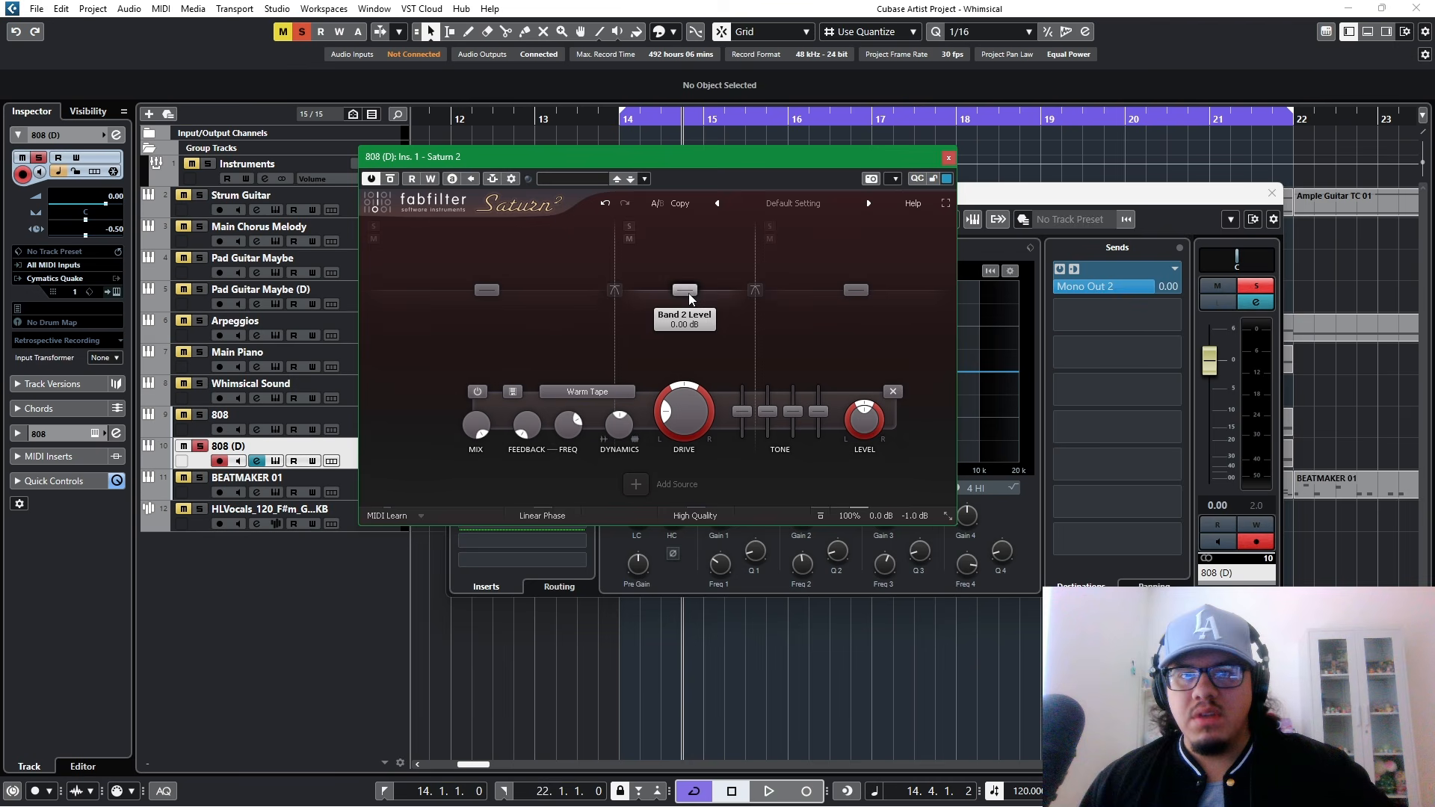
Step: Solo Saturn 2's middle band and narrow it by ear, setting its lower crossover to about 260 Hz and lowering the upper one
left_click_drag(620, 280, 640, 275)
left_click_drag(756, 266, 669, 293)
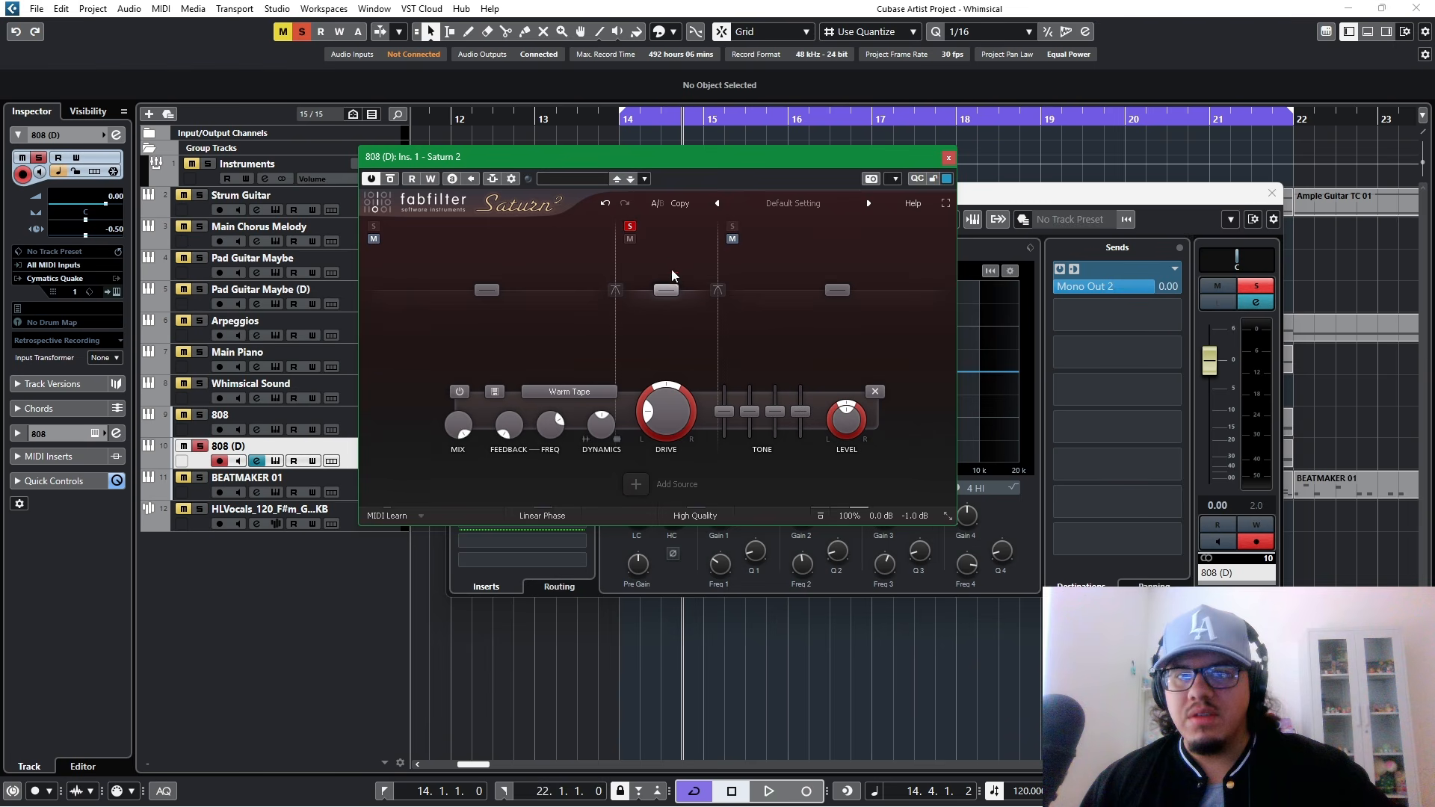
key("space")
left_click_drag(667, 291, 625, 298)
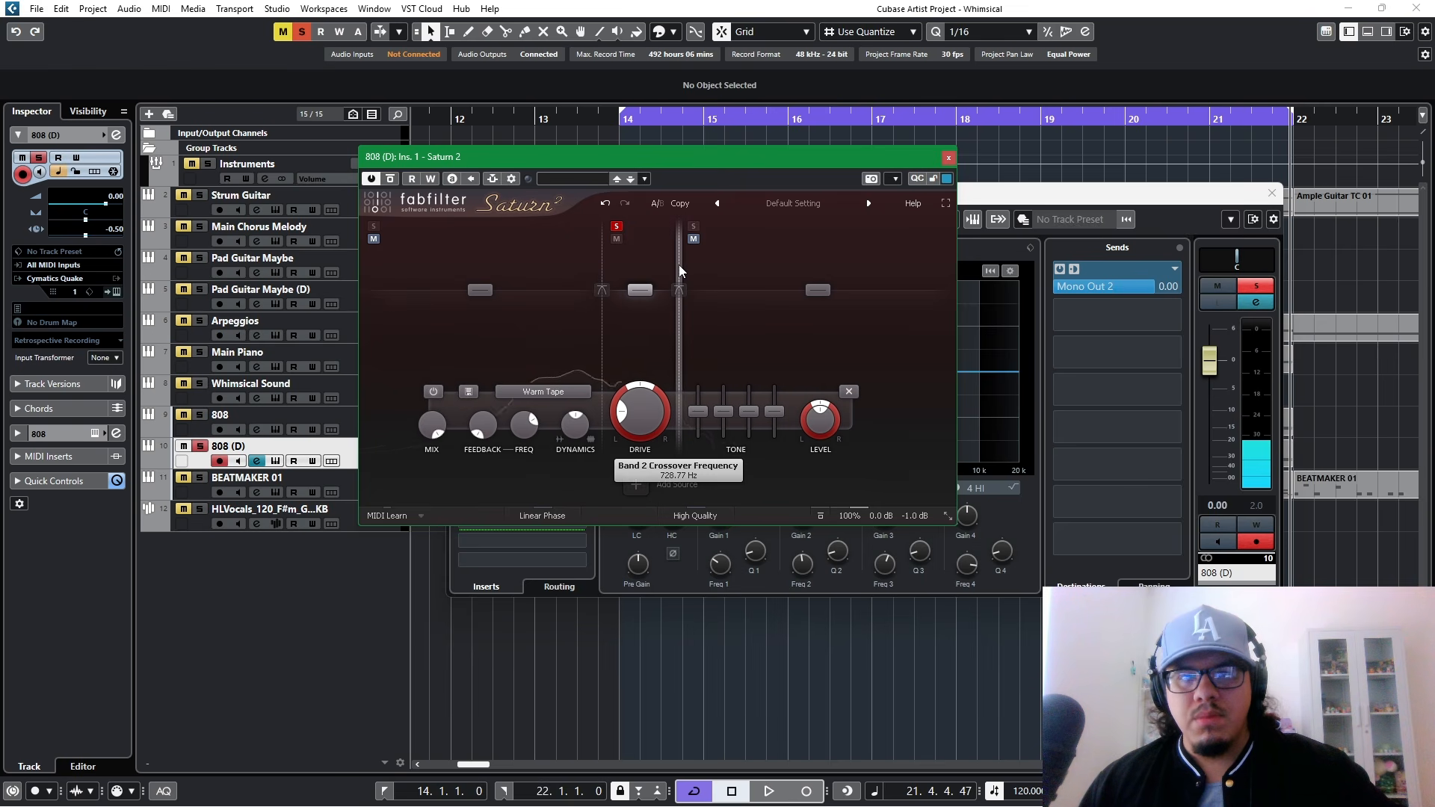
left_click_drag(679, 272, 667, 281)
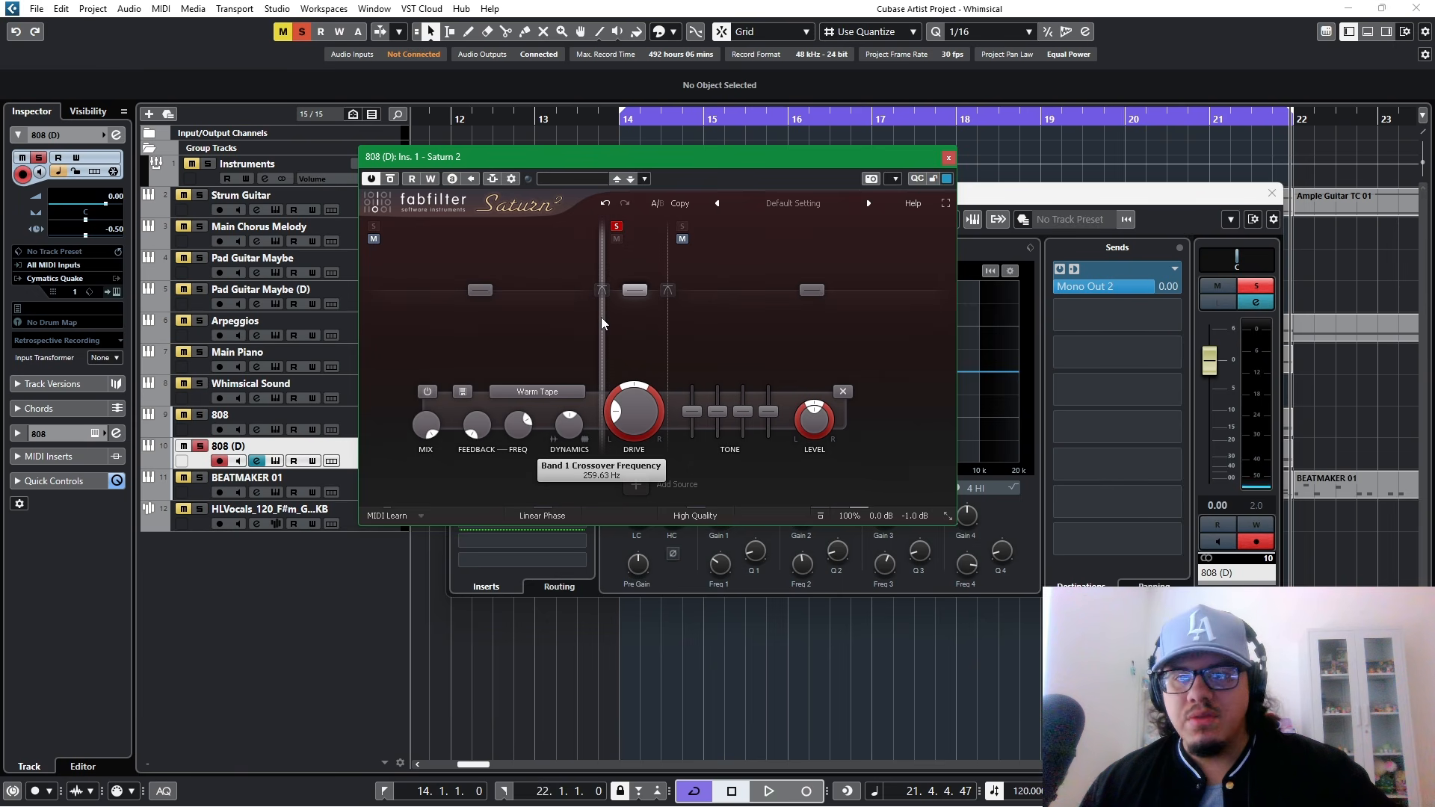
Step: Audition Saturn 2's soloed middle band briefly and change its distortion style to Heavy Saturation
key("space")
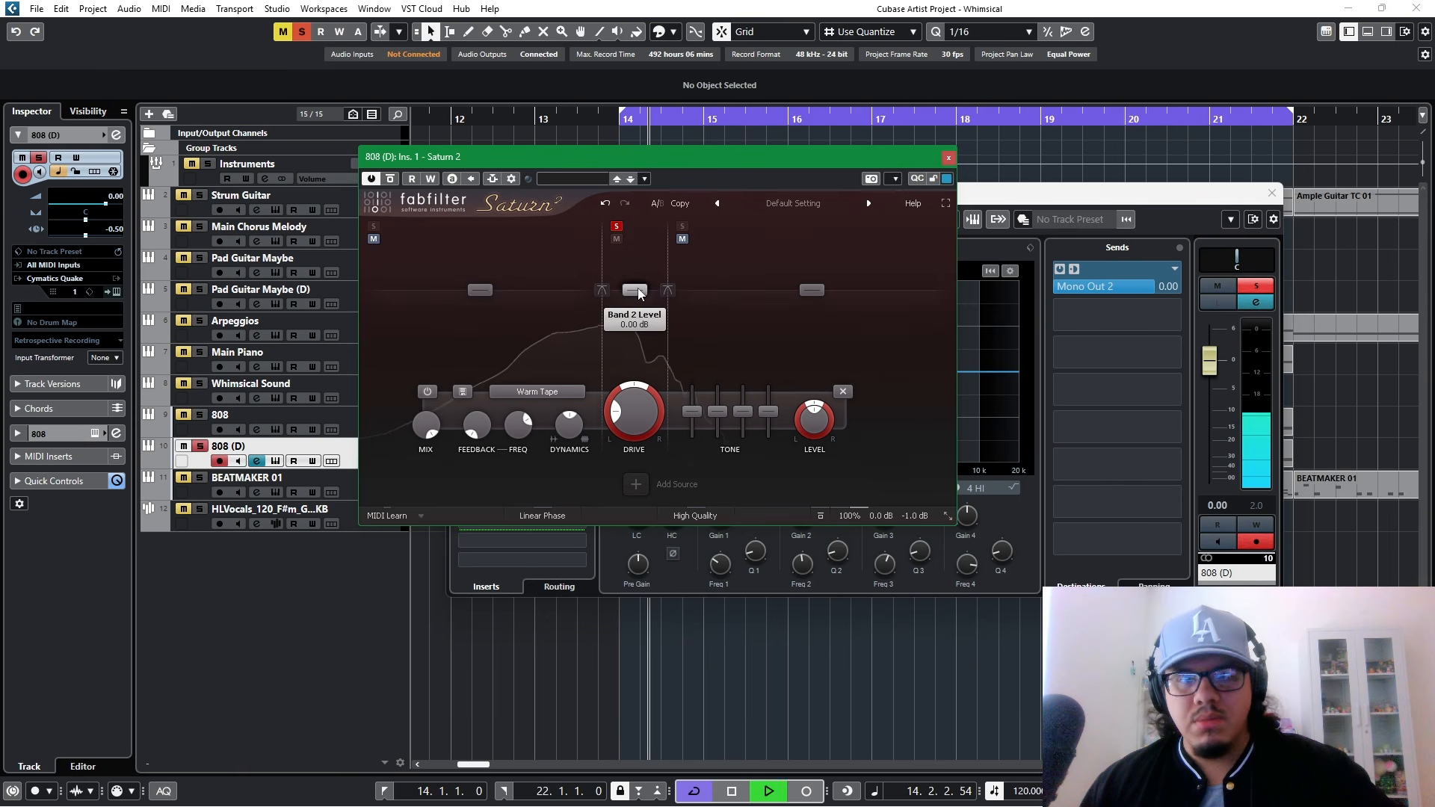
key("space")
left_click(538, 392)
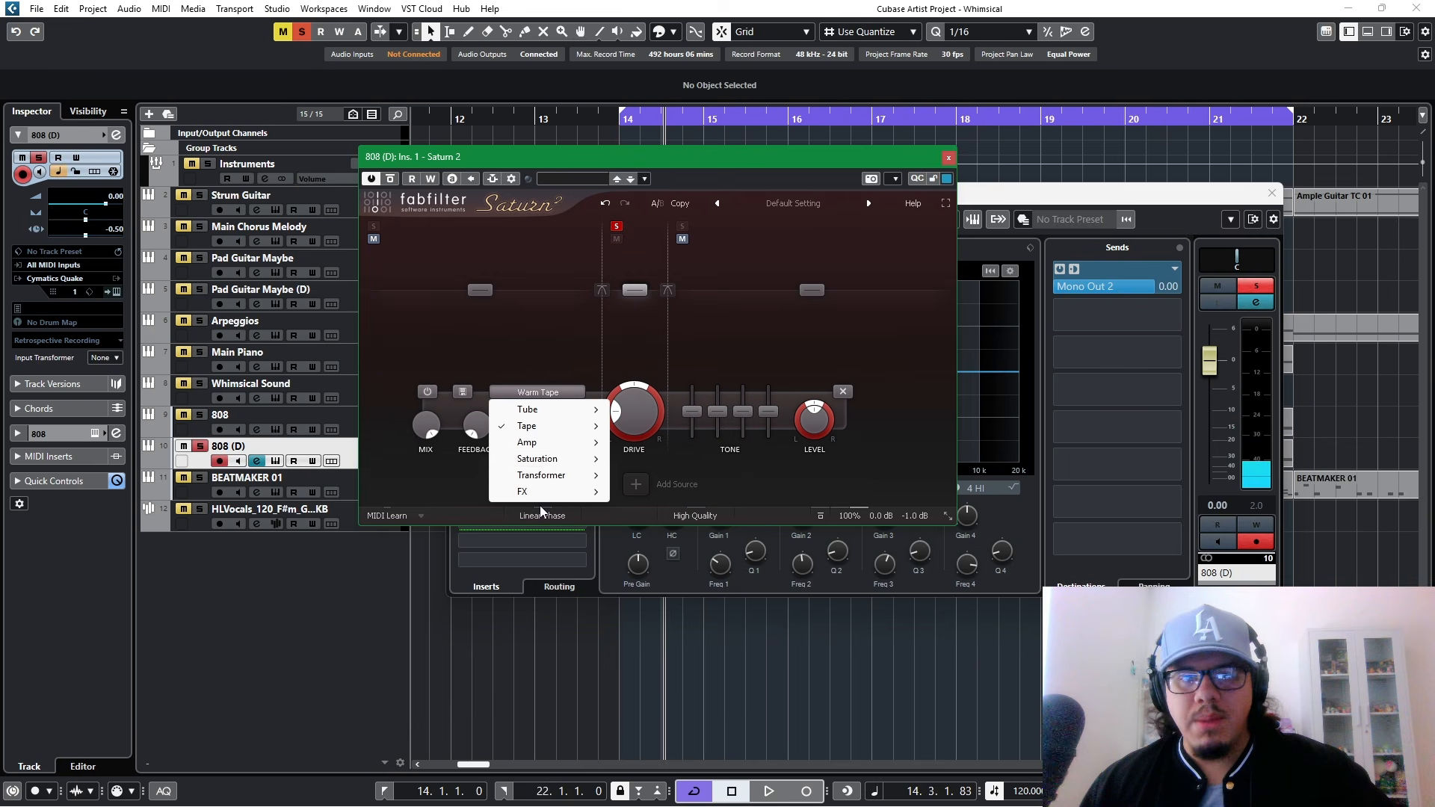
mouse_move(549, 459)
left_click(668, 491)
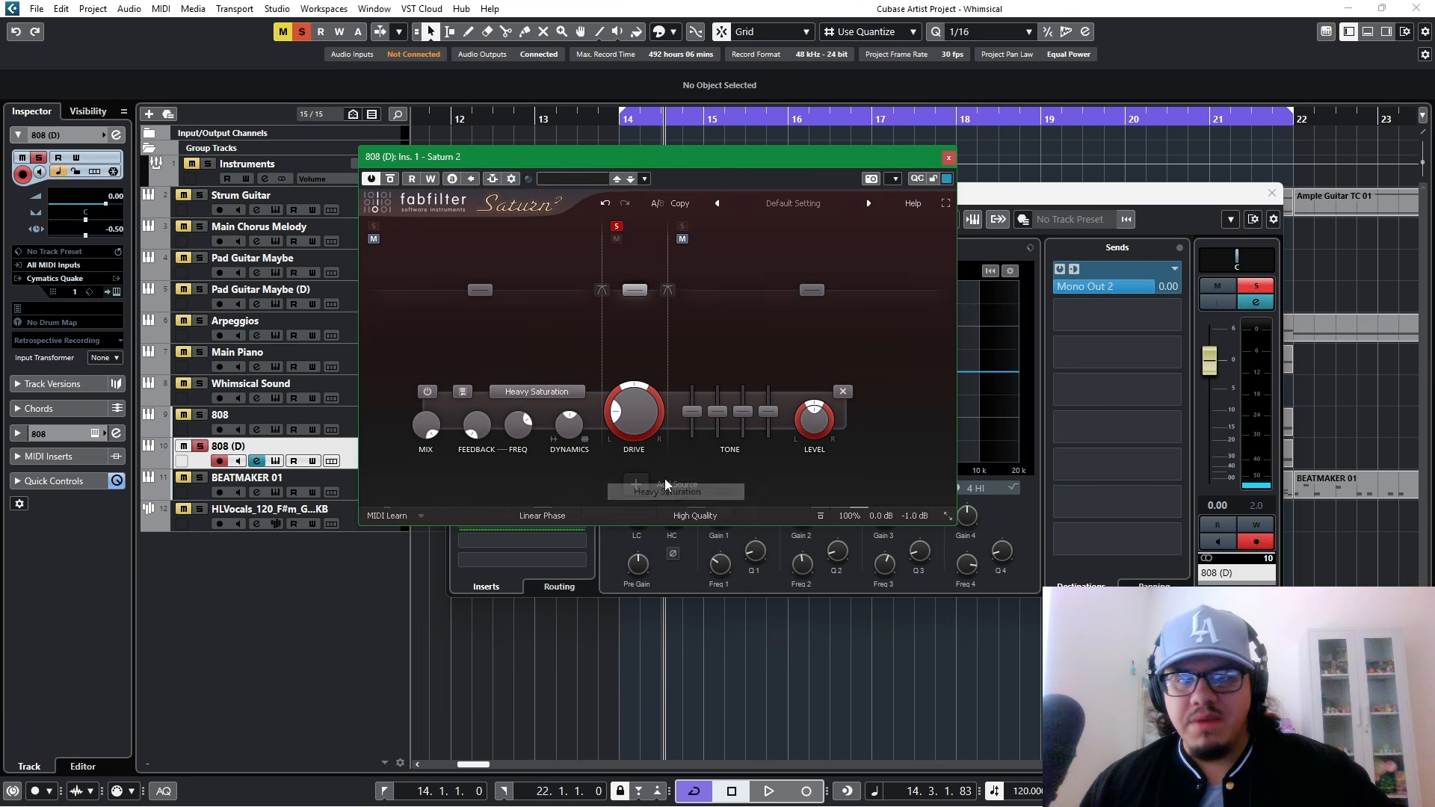
Step: Raise the middle band's dynamics and drive by ear, comparing the playing band with its saturation bypassed
left_click_drag(559, 420, 564, 395)
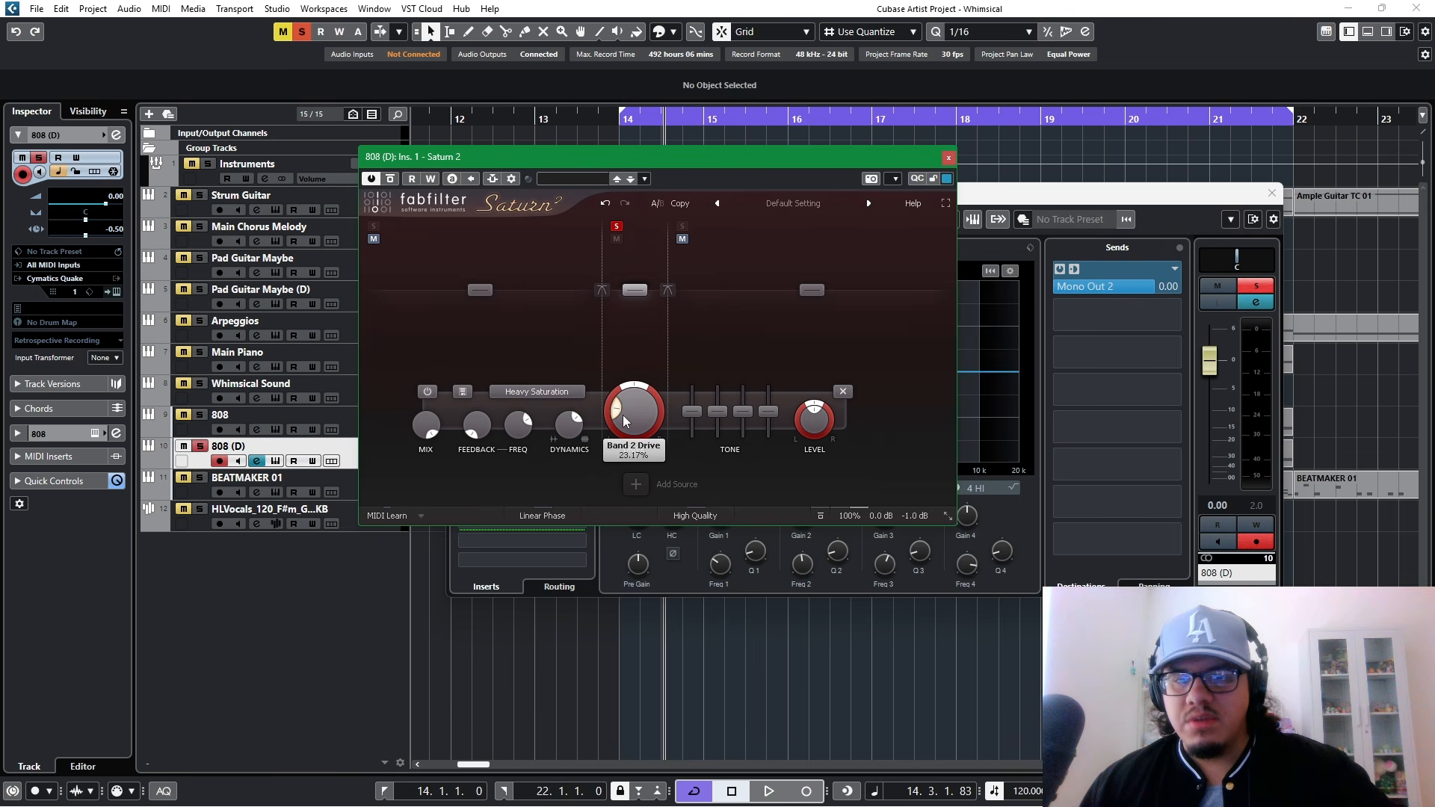
key("space")
left_click_drag(622, 413, 622, 402)
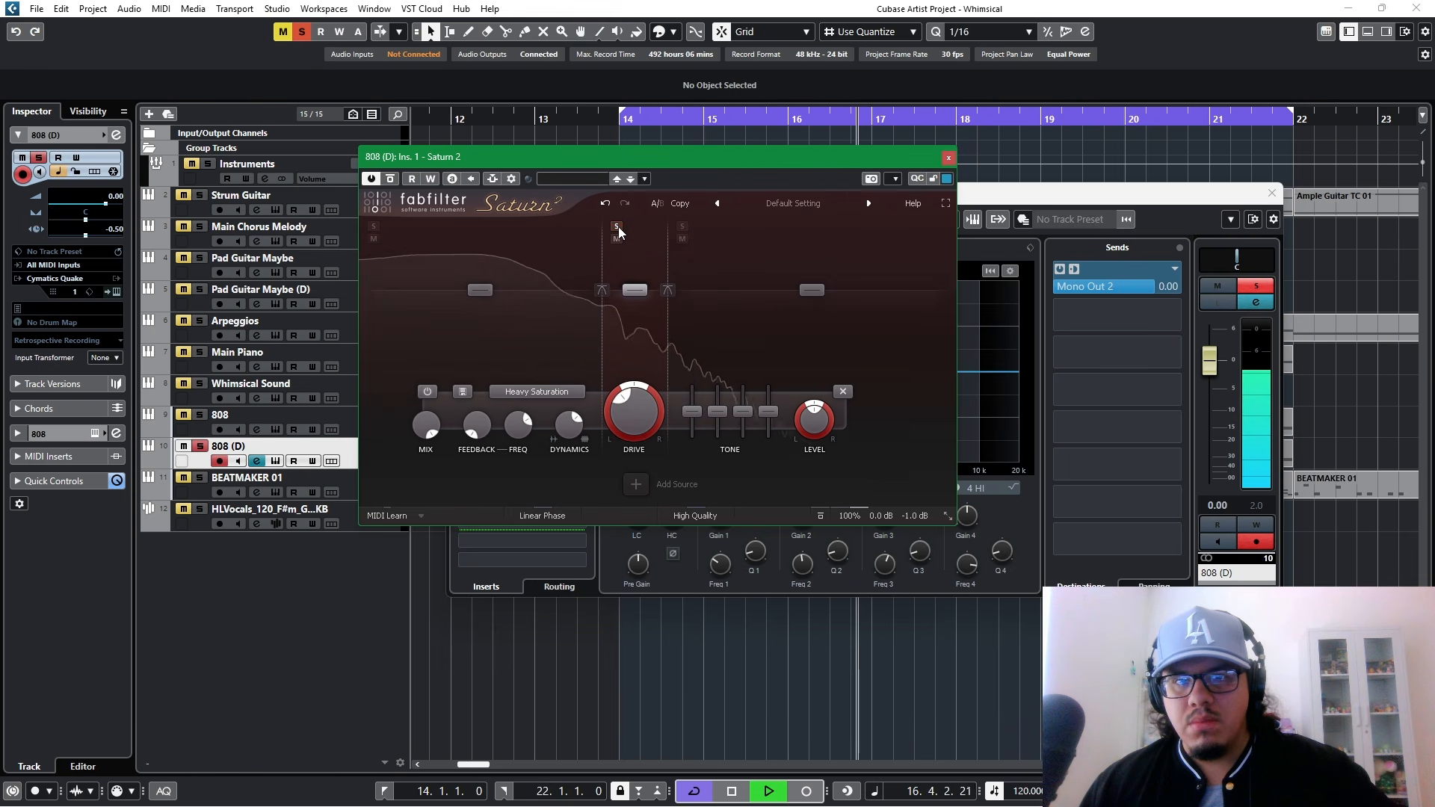
left_click(428, 390)
left_click(429, 389)
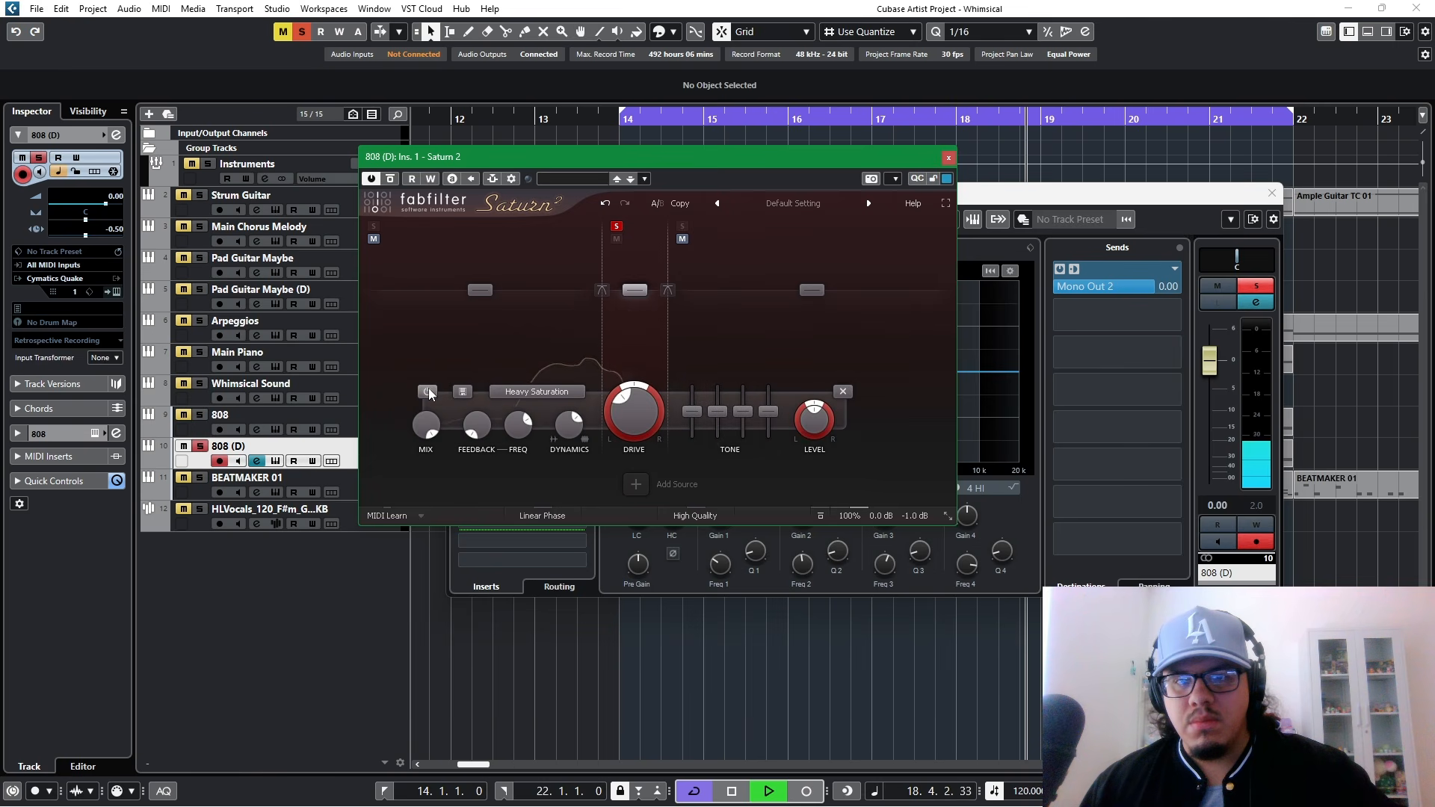
key("space")
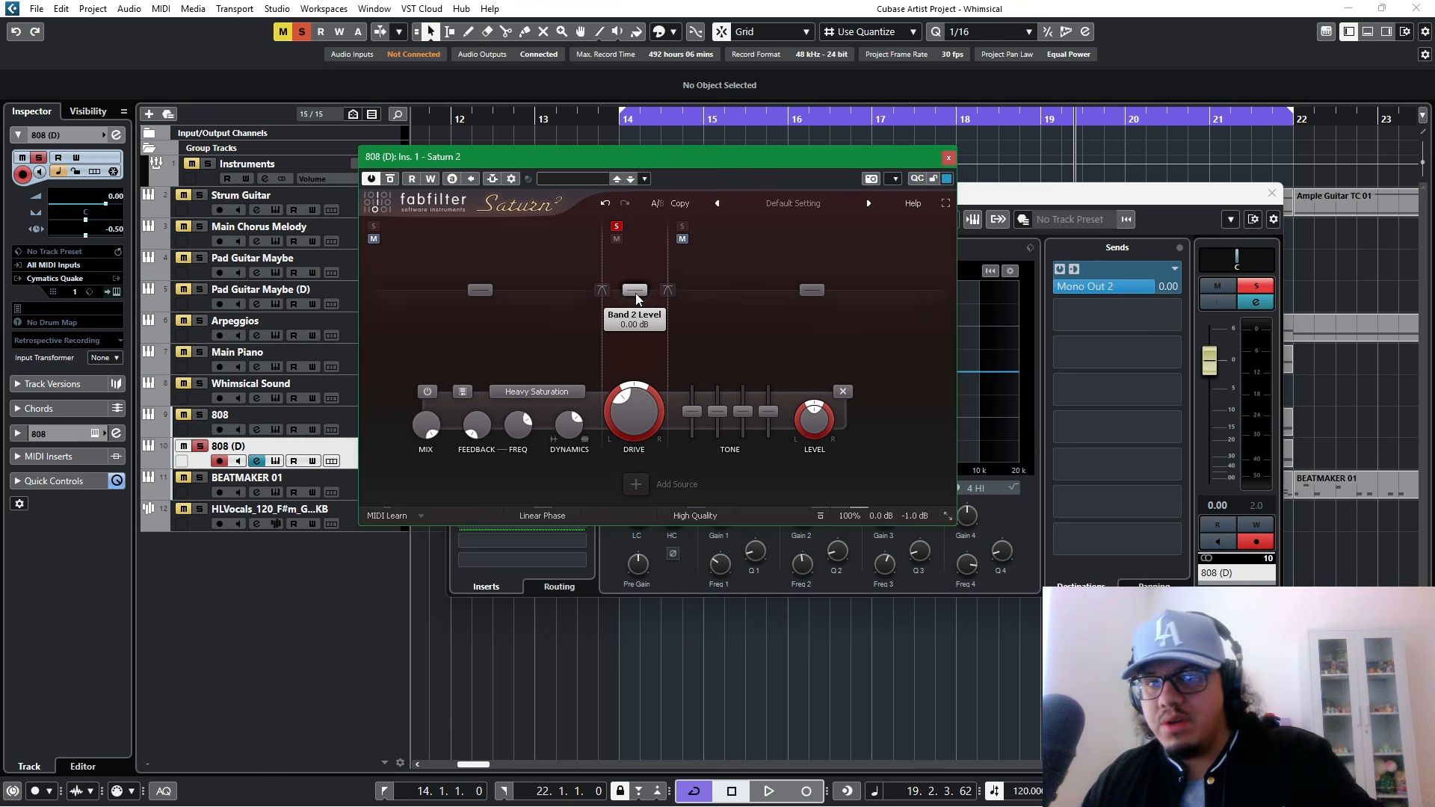
Step: Set the middle band's level to +1.00 dB, unsolo it, and compare the full 808 with Saturn 2 bypassed before closing the effect
scroll(637, 298, "up", 1)
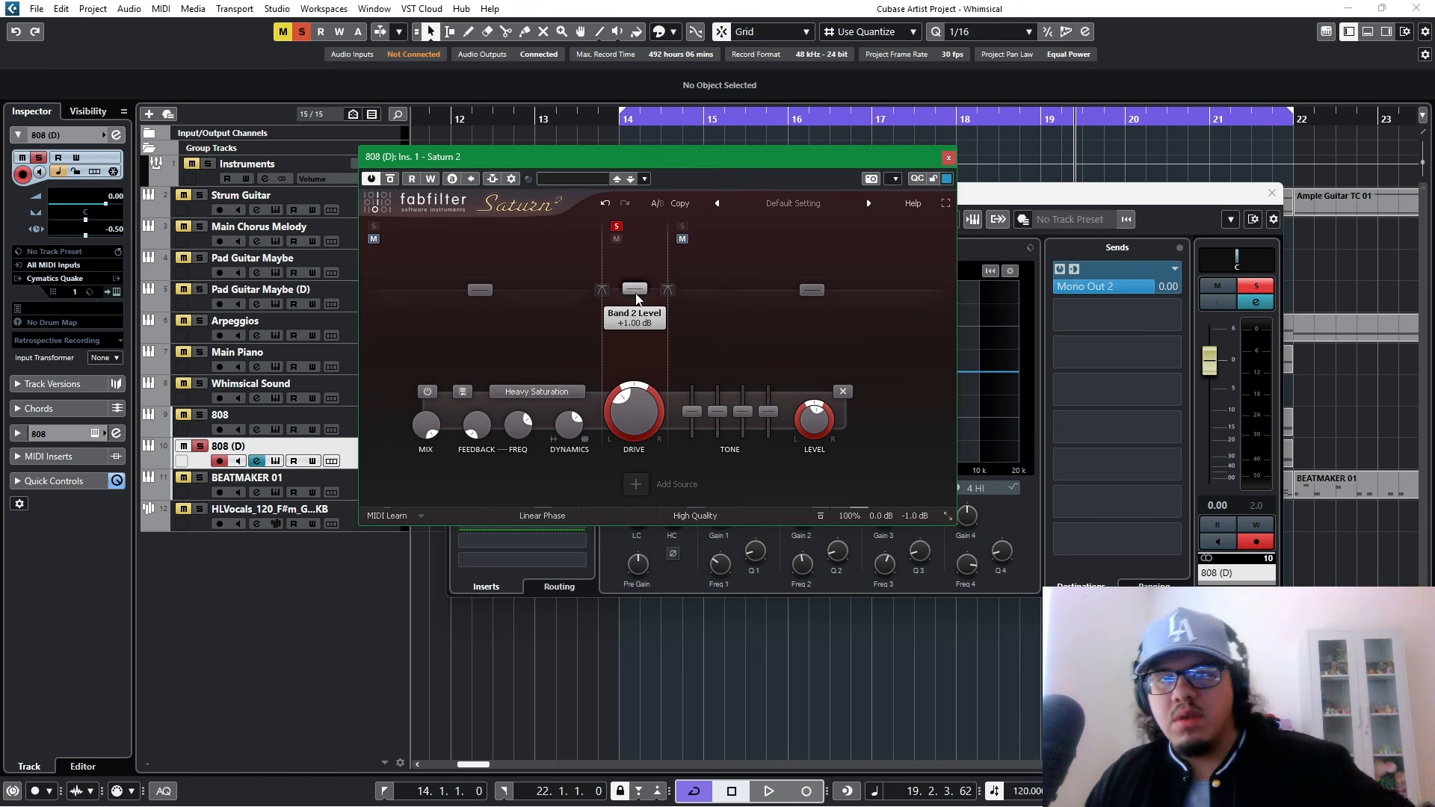
left_click(619, 227)
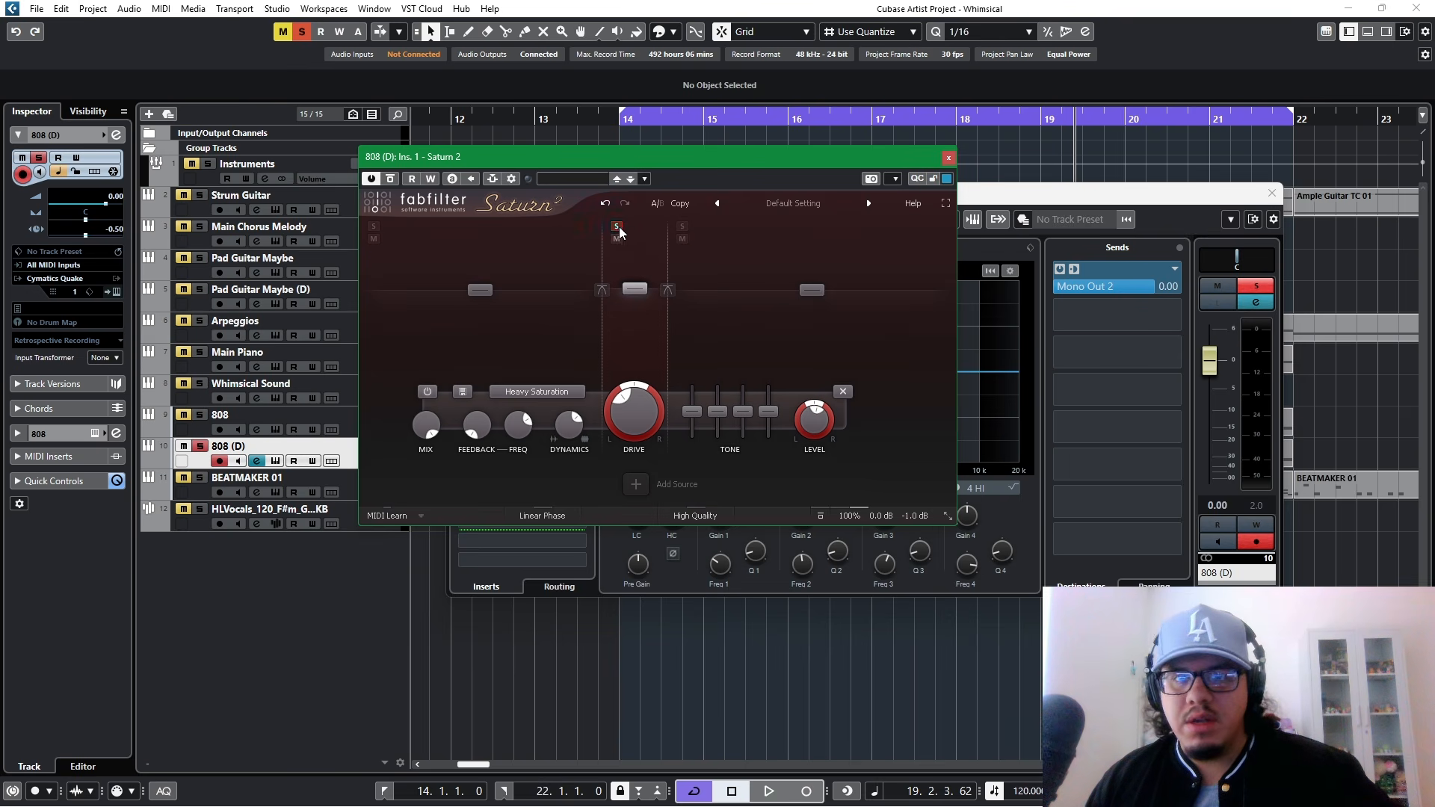
key("space")
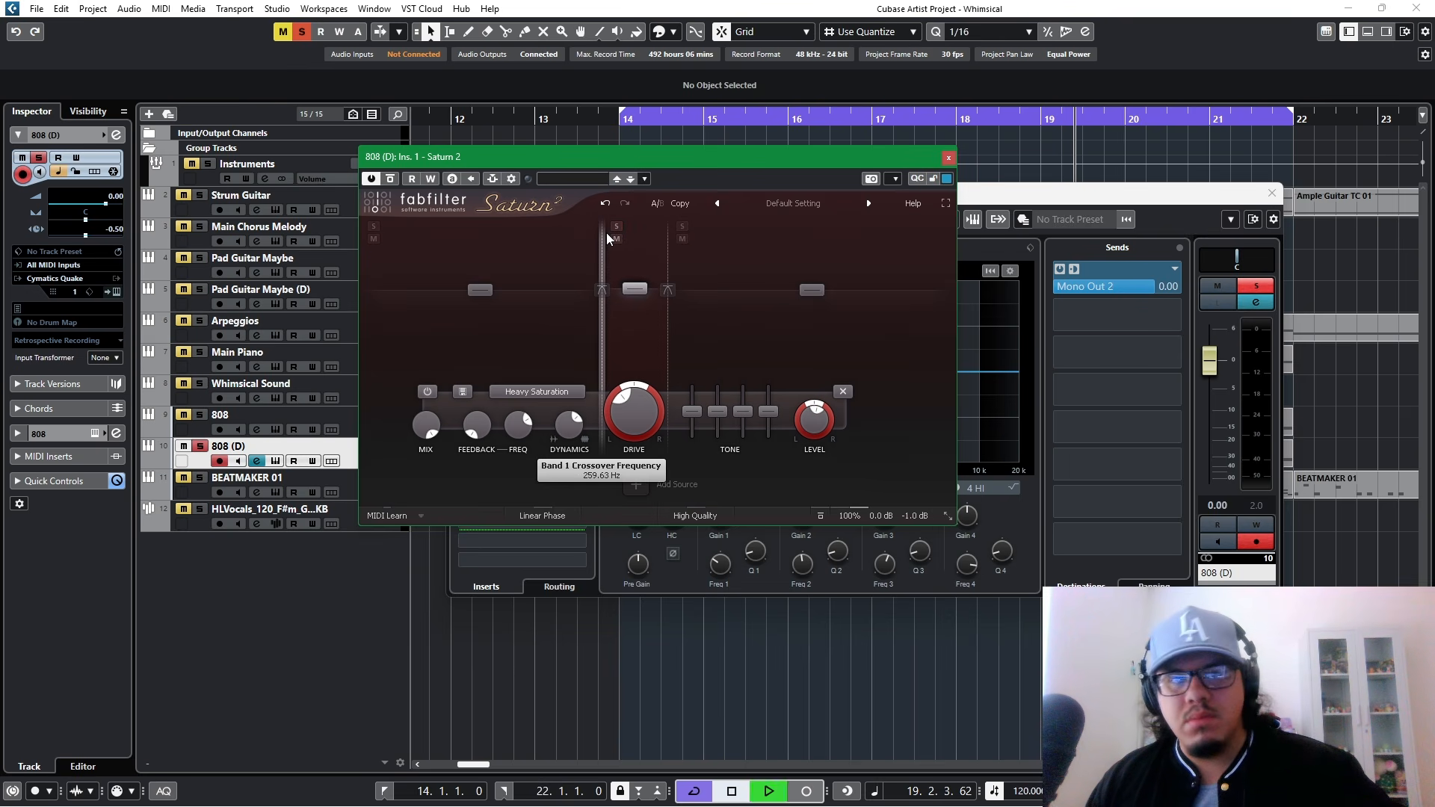
left_click(390, 180)
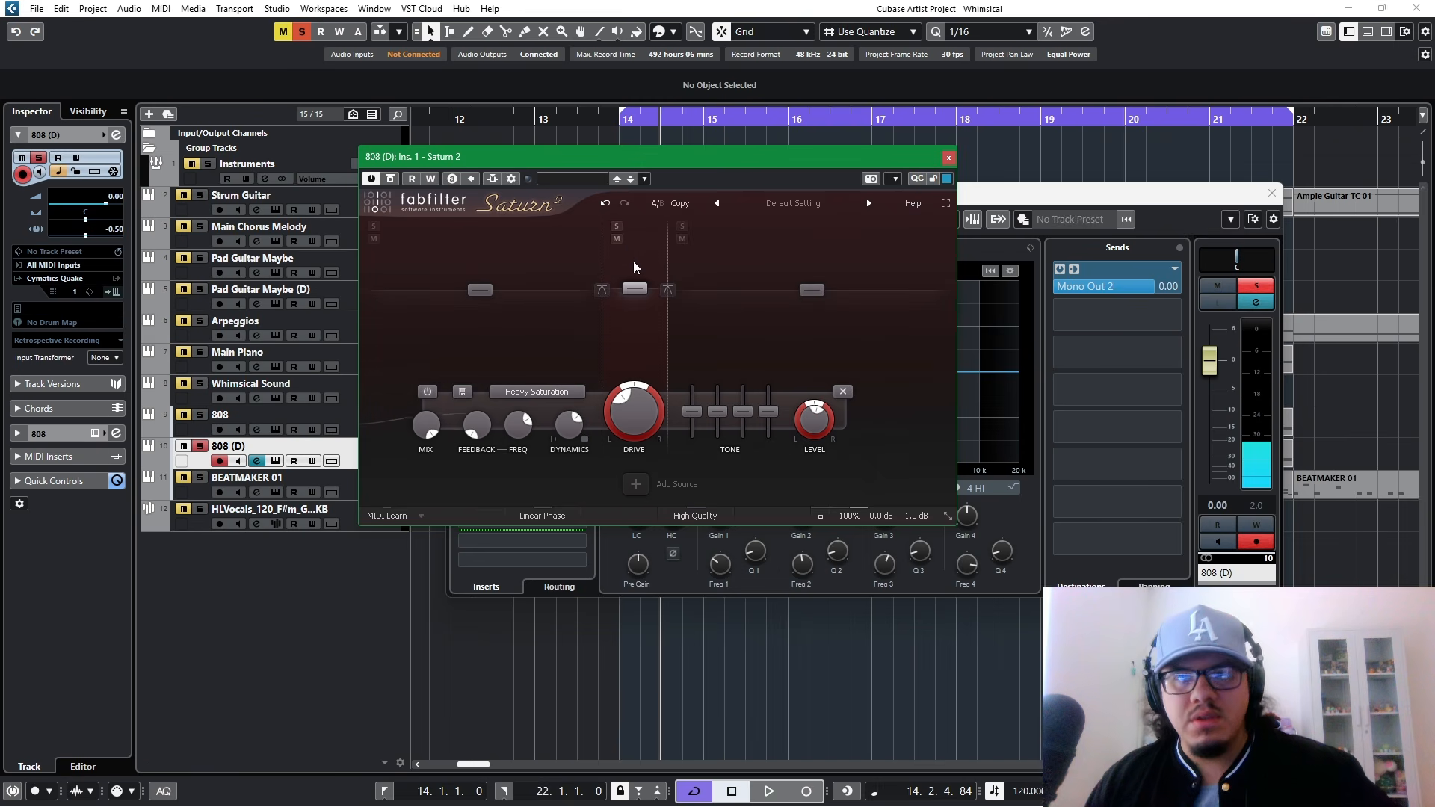
left_click(948, 159)
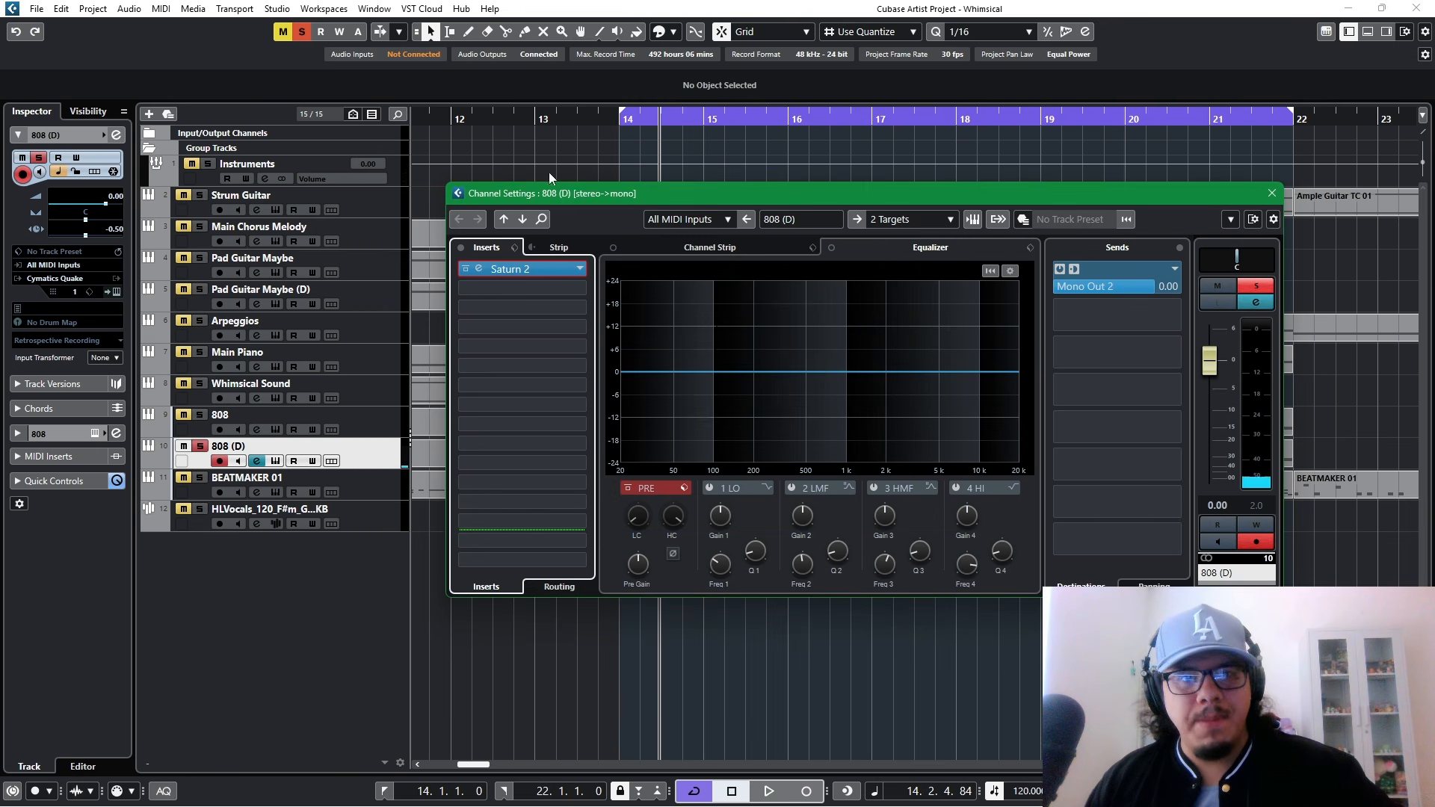
Step: Load the Pro-Q 3 equalizer into the second insert slot of the 808 (D) channel
mouse_move(607, 194)
left_mouse_down()
mouse_move(616, 228)
mouse_move(616, 199)
left_mouse_up()
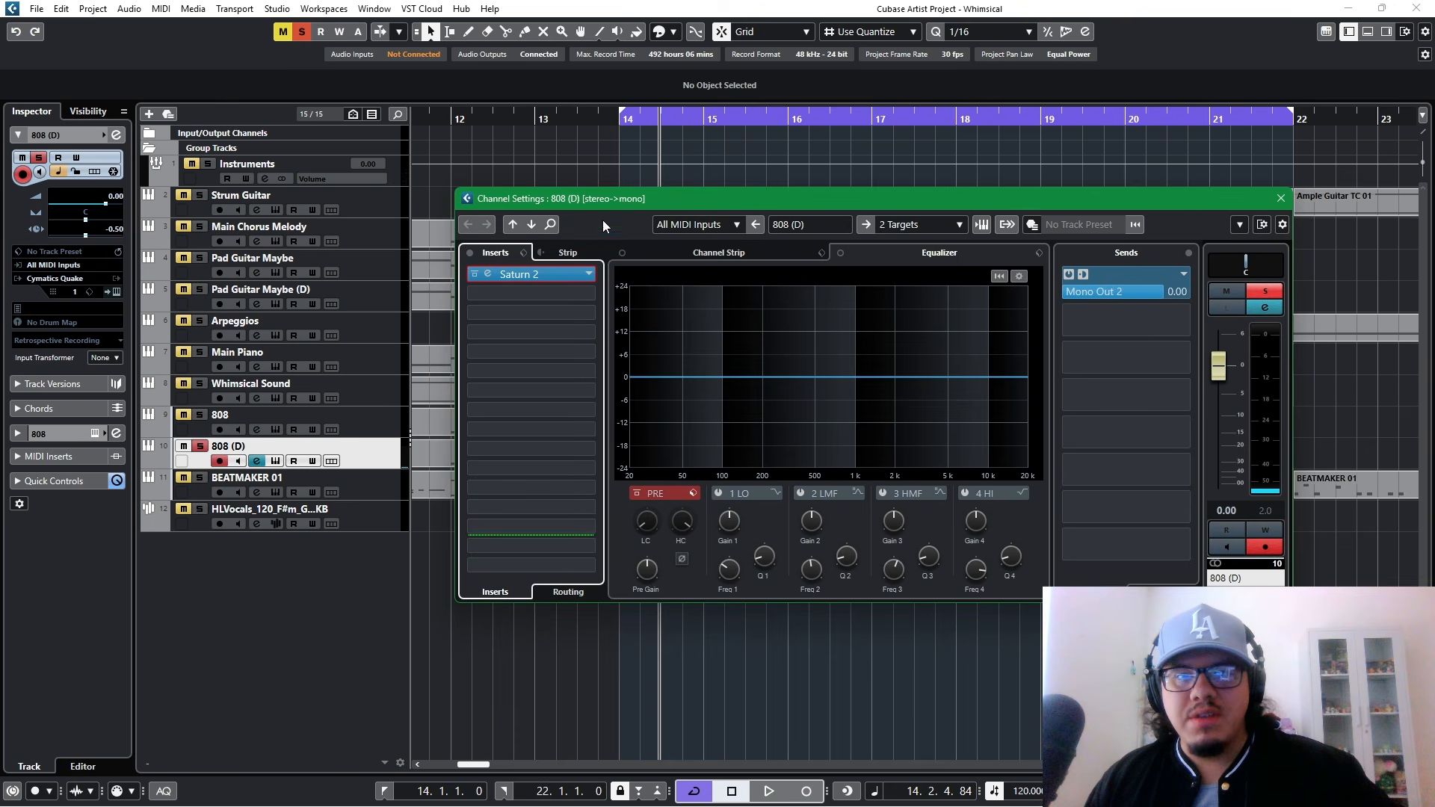
left_click(589, 294)
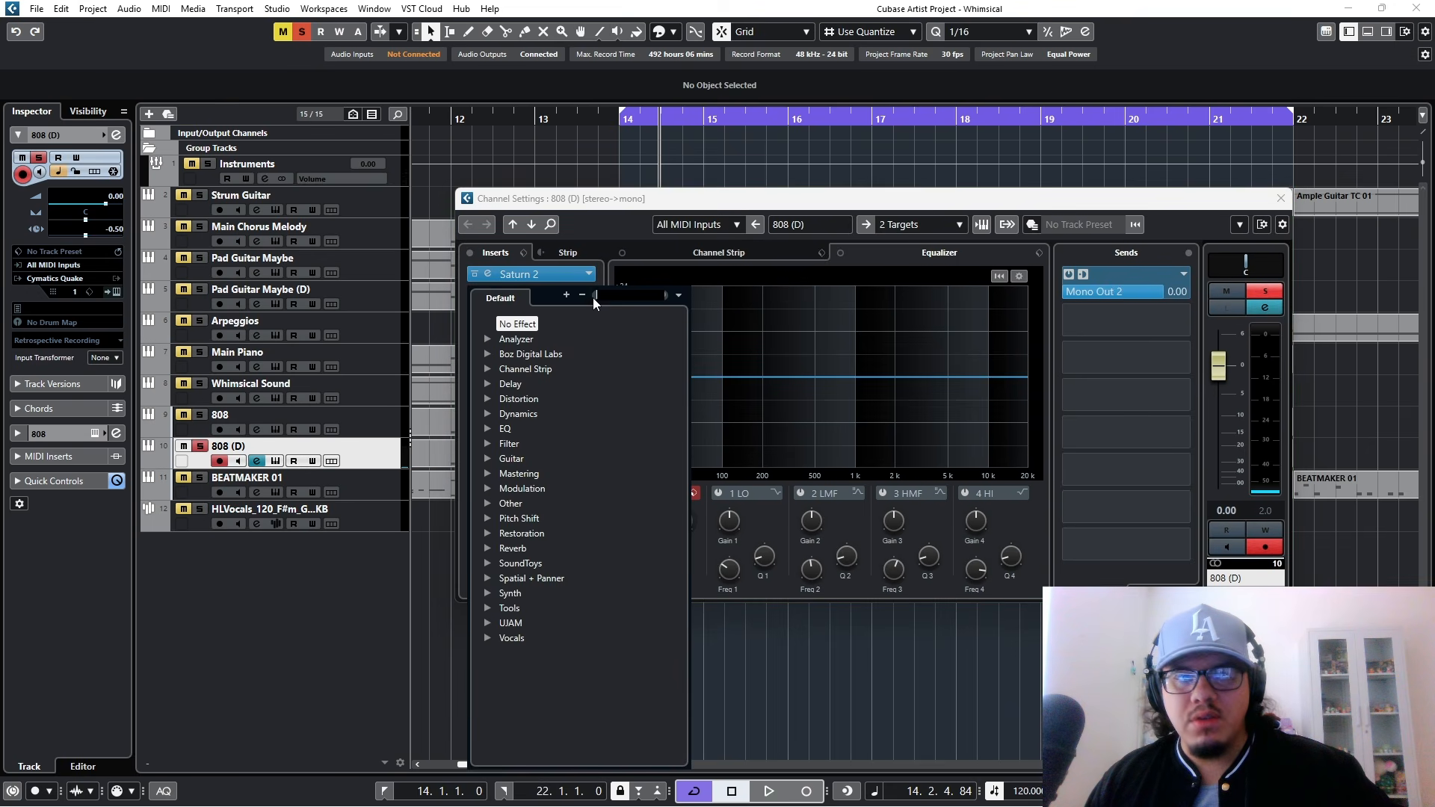
left_click(489, 429)
left_click(530, 653)
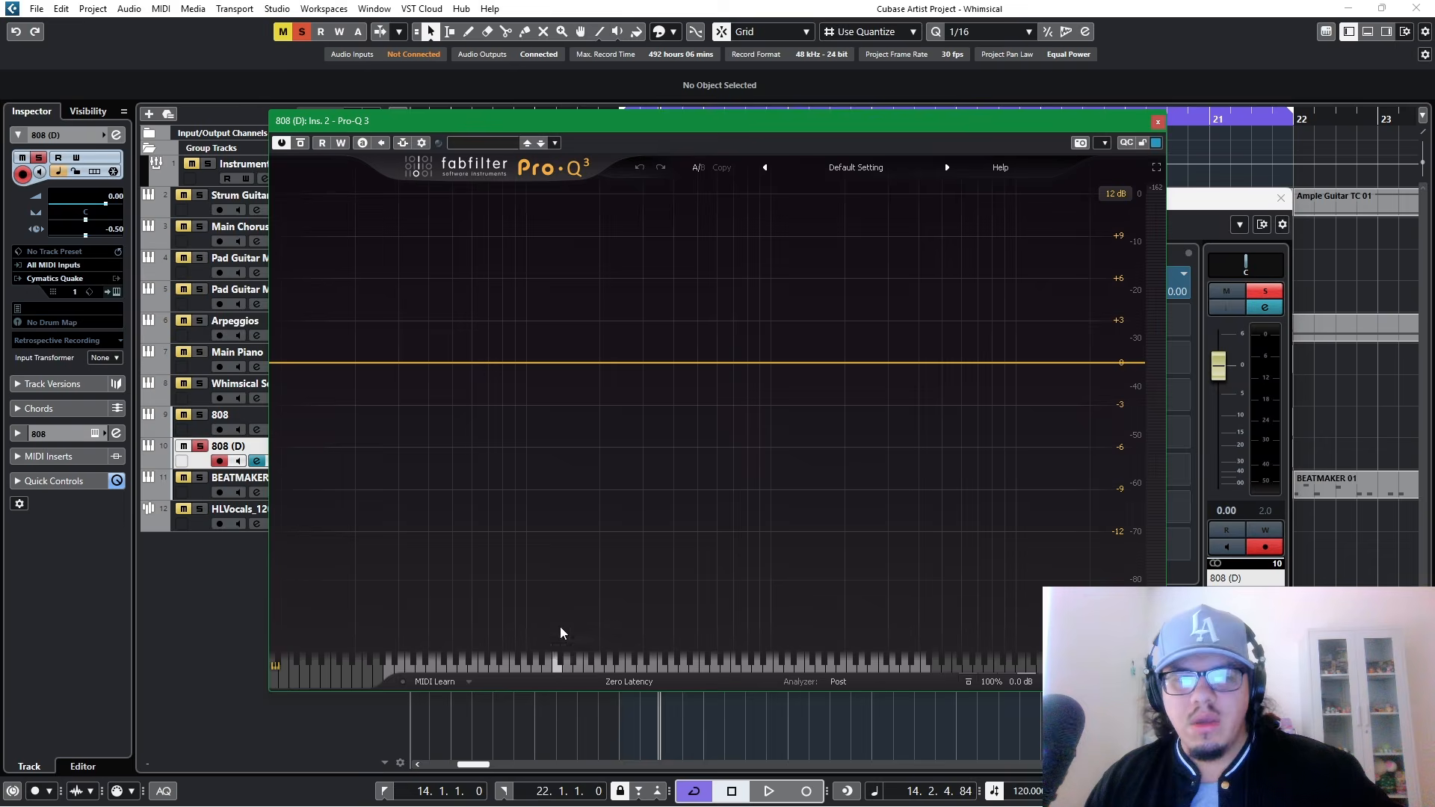
left_click_drag(885, 132, 934, 182)
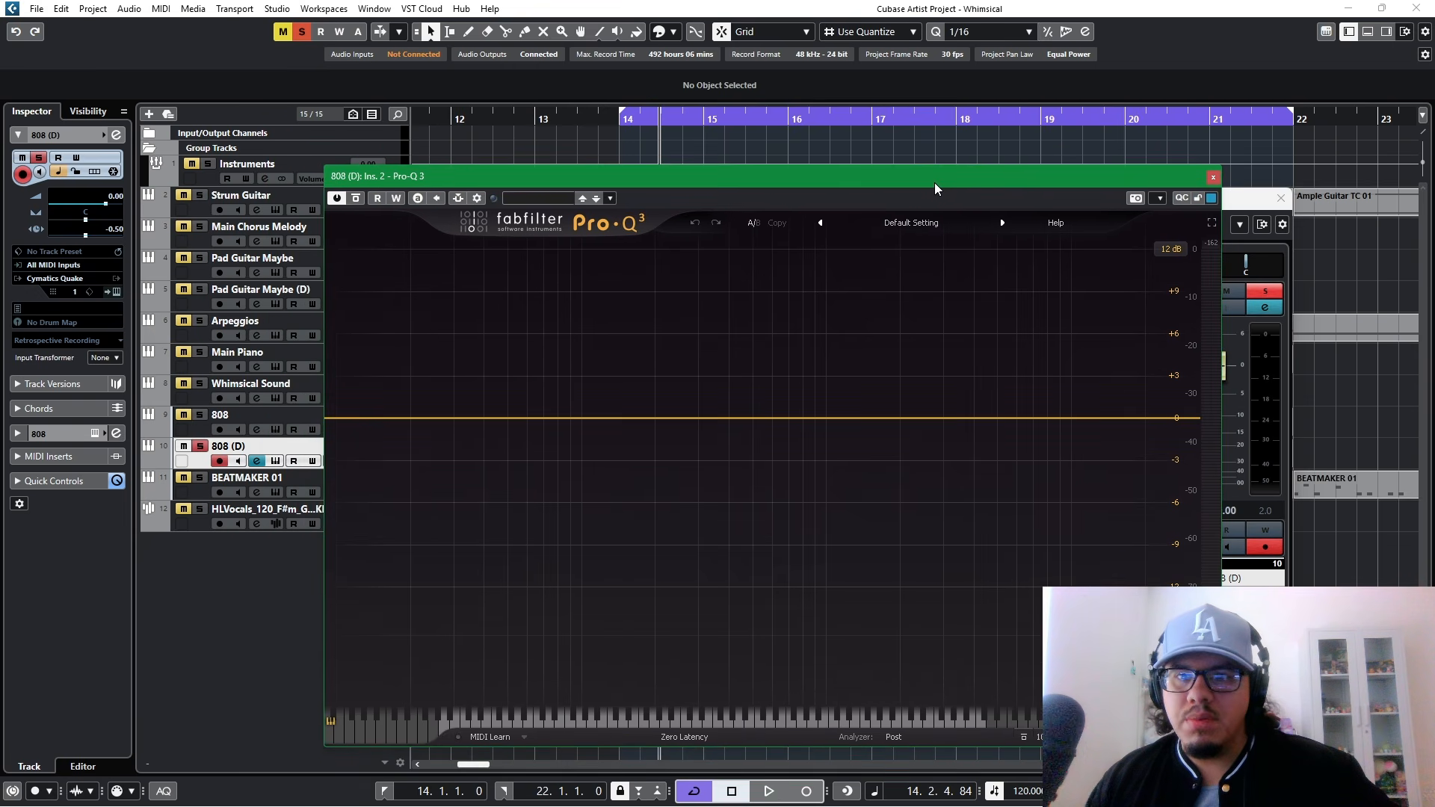
Step: Add a 12 dB/oct low cut at 30 Hz in Pro-Q 3 and compare the playing 808 with the equalizer bypassed
left_click(366, 420)
left_click_drag(395, 364, 442, 372)
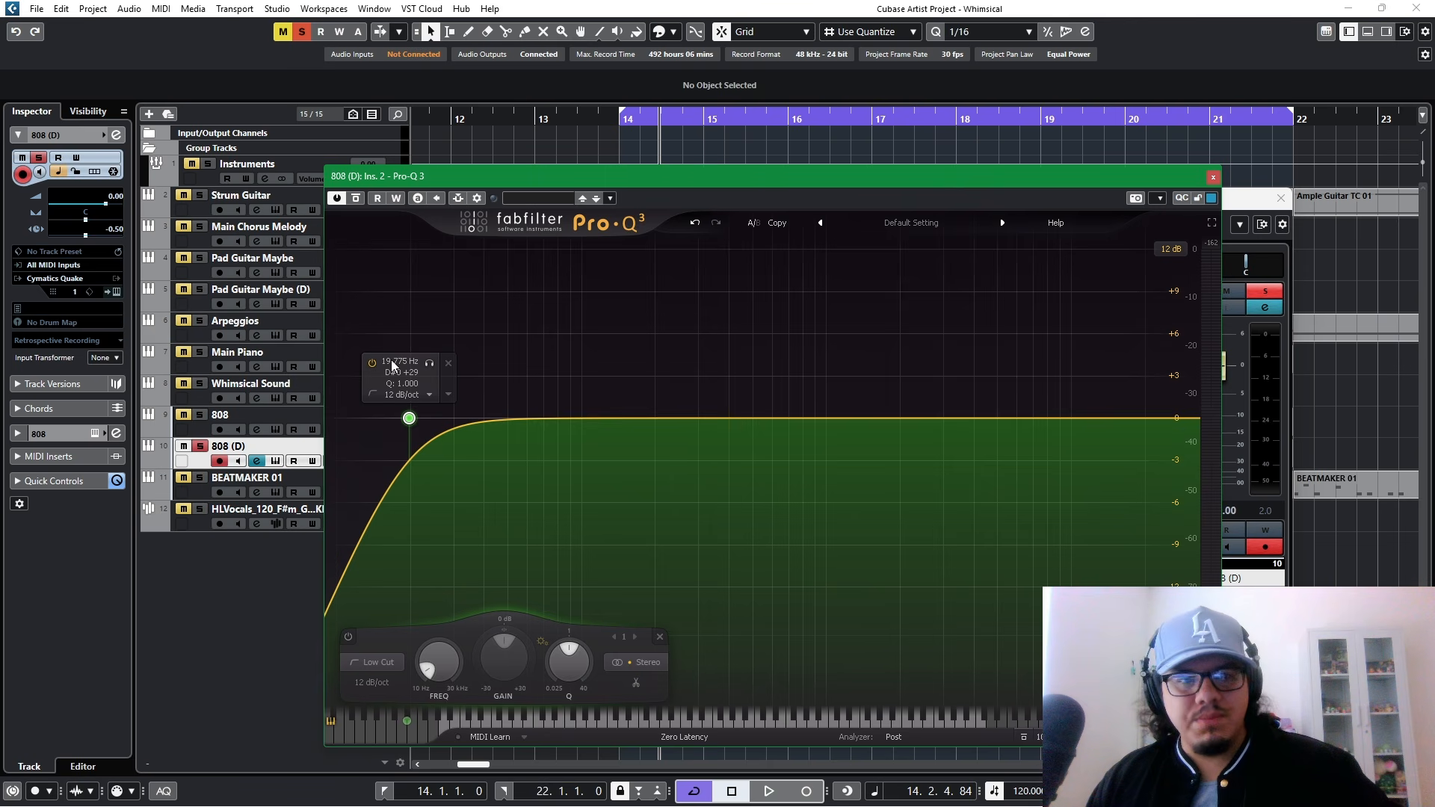
key("Return")
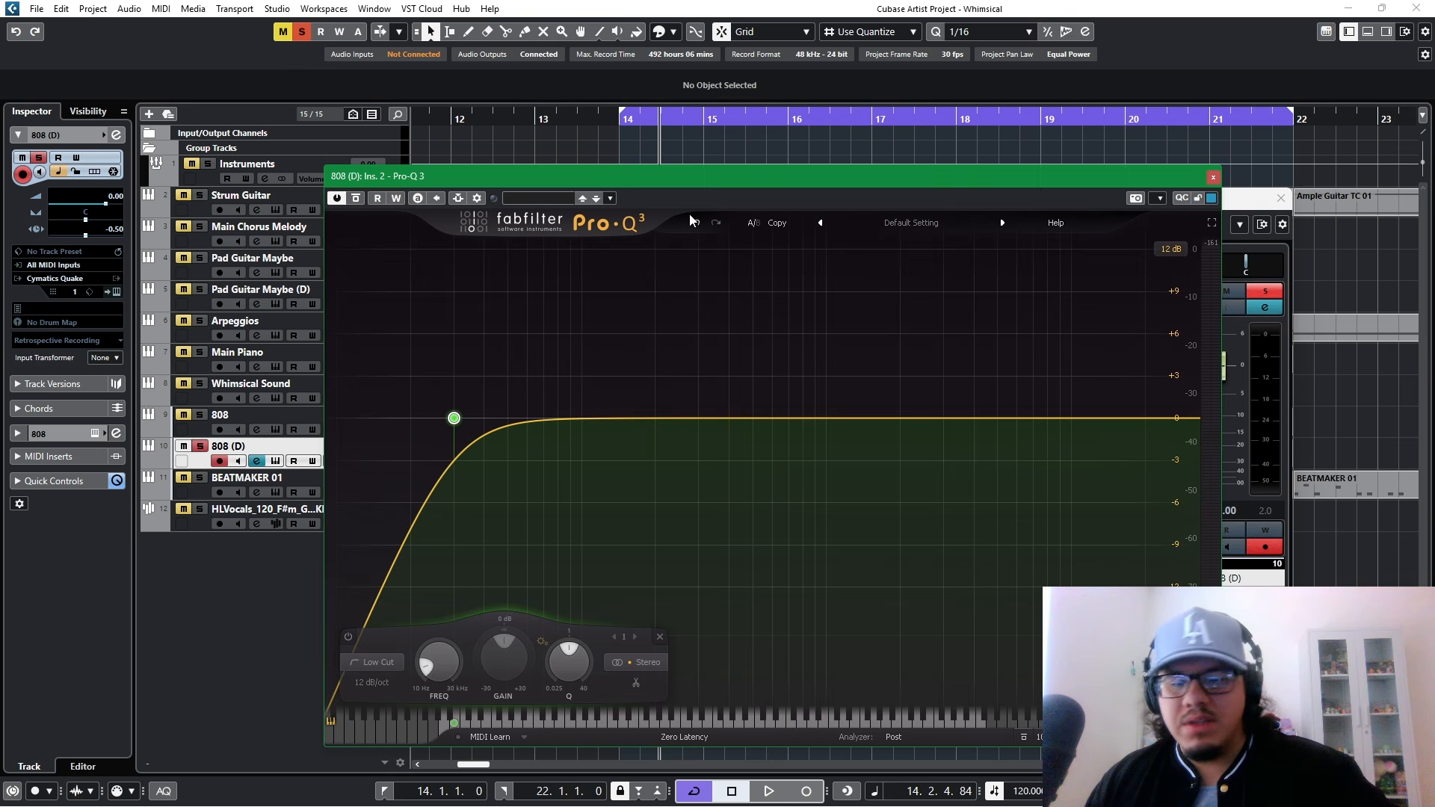
key("space")
mouse_move(457, 417)
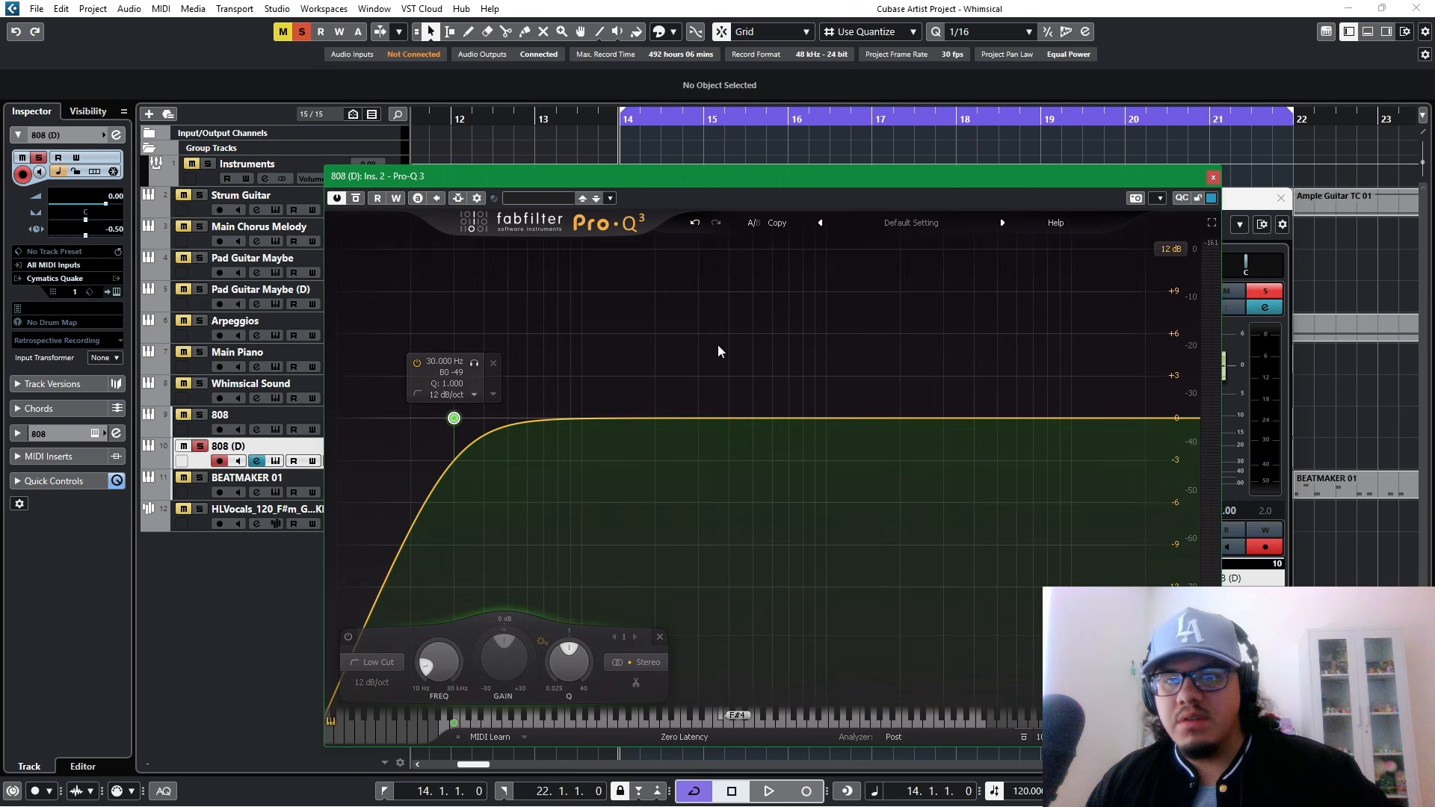
key("space")
left_click(358, 200)
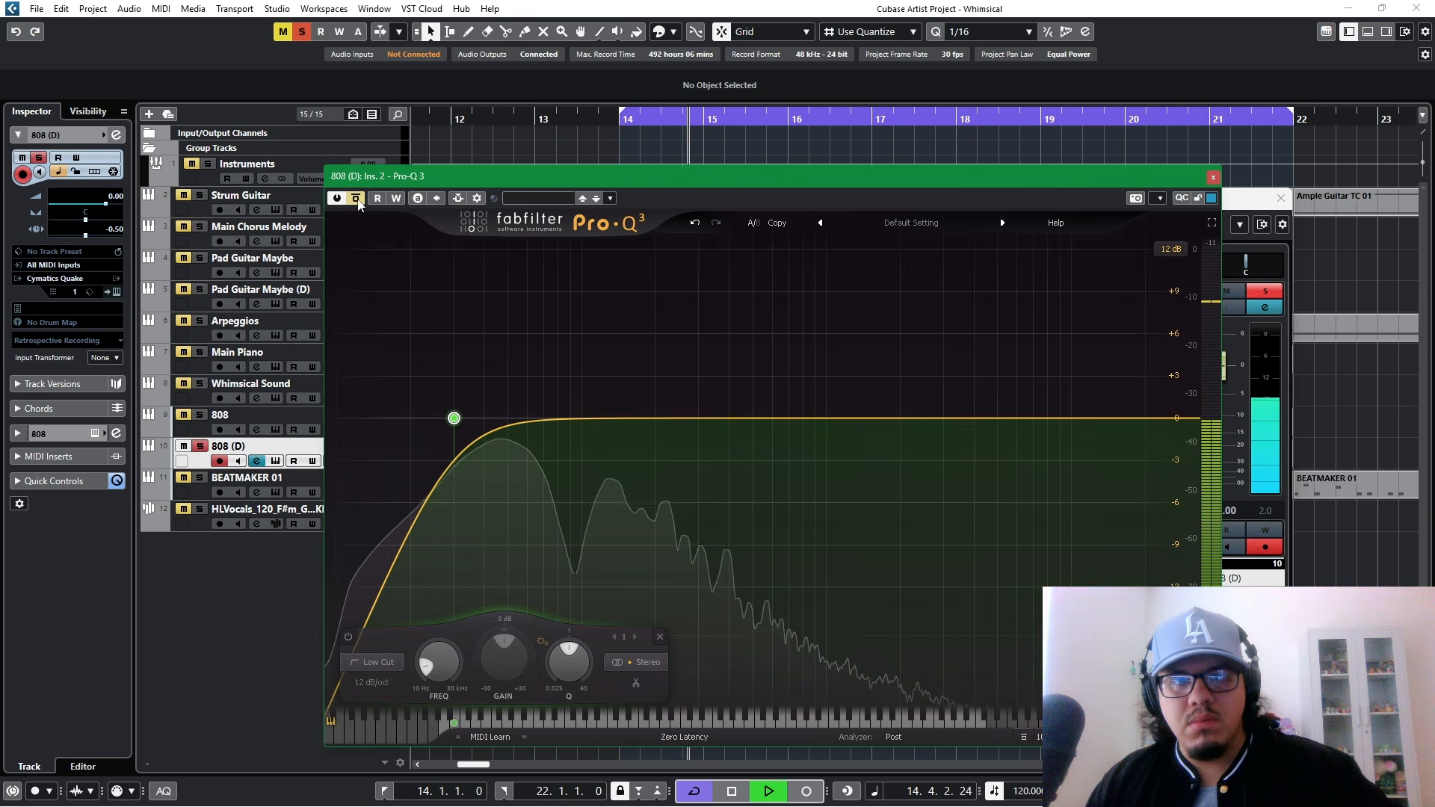
left_click(356, 200)
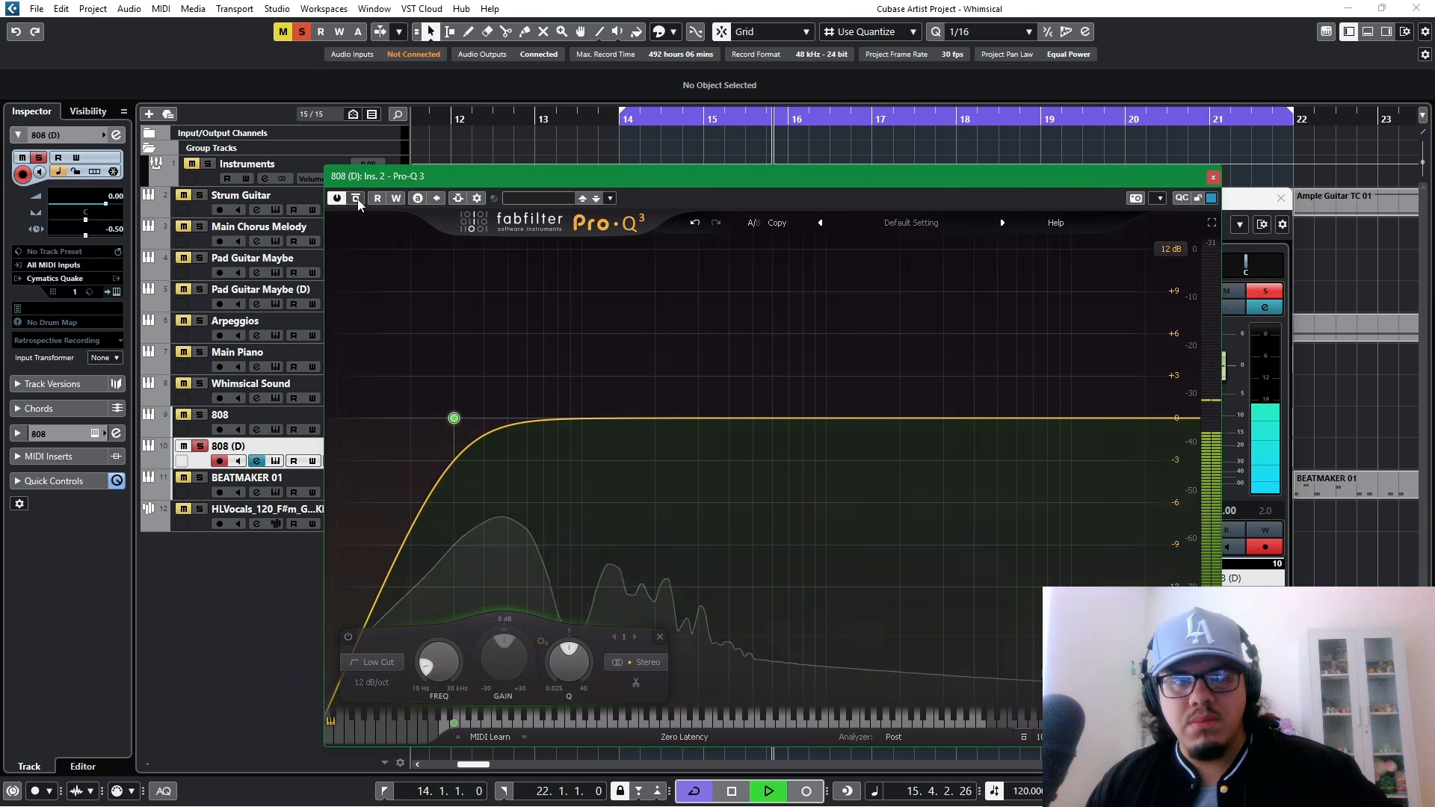
Step: Add a bell band at about 115 Hz, raise its Q and audition that frequency area in solo during playback
left_click(607, 423)
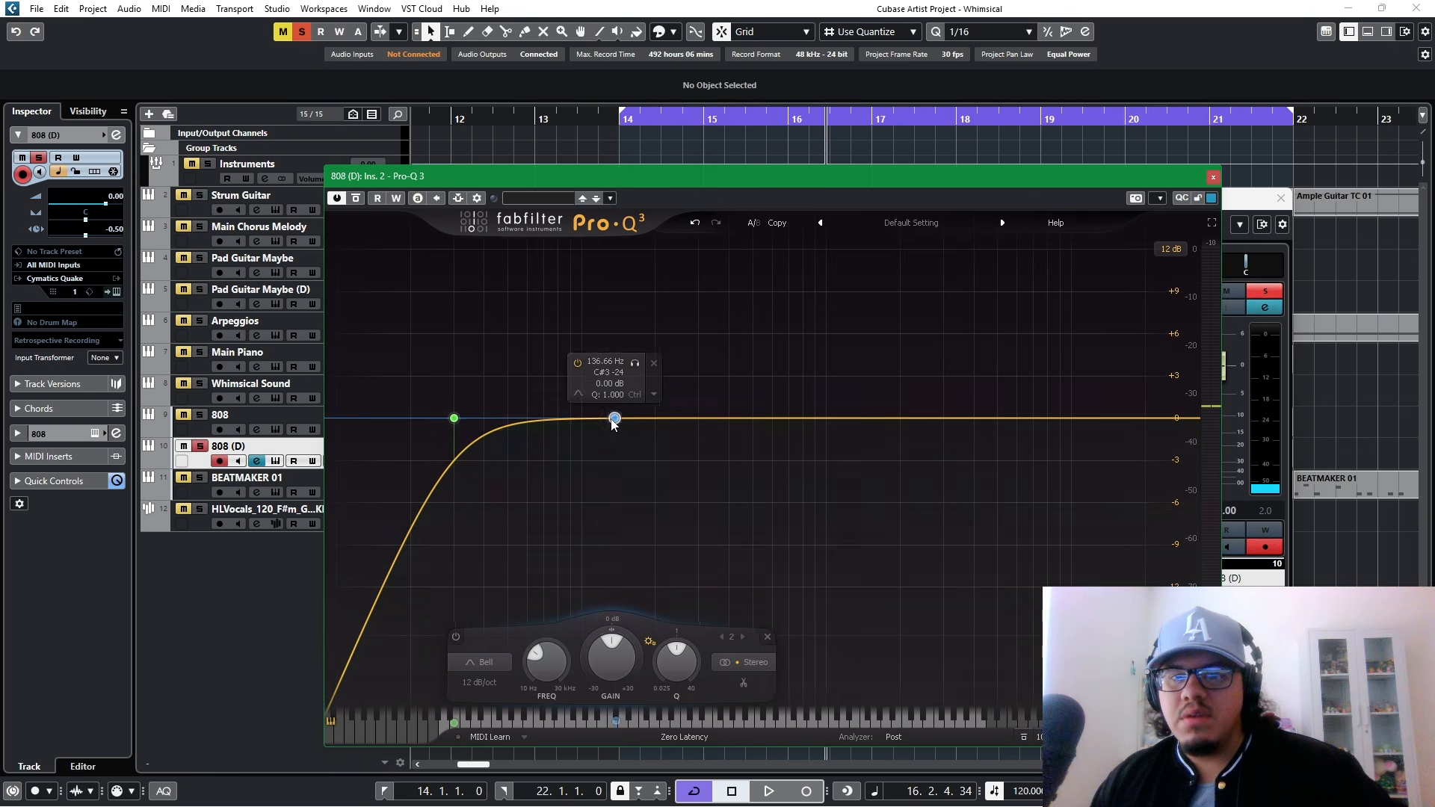
scroll(669, 666, "up", 2)
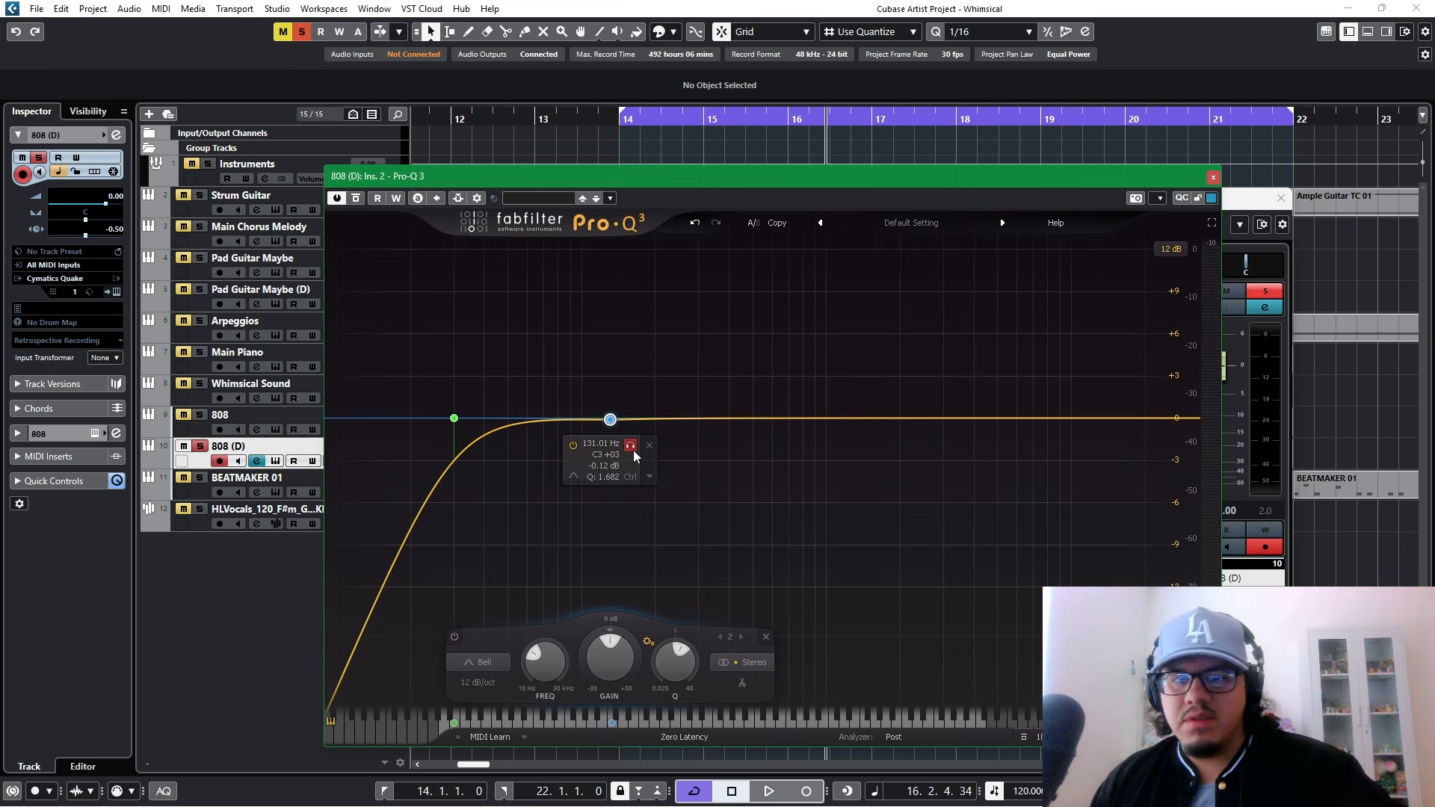
mouse_move(632, 450)
left_mouse_down()
mouse_move(600, 454)
mouse_move(616, 456)
left_mouse_up()
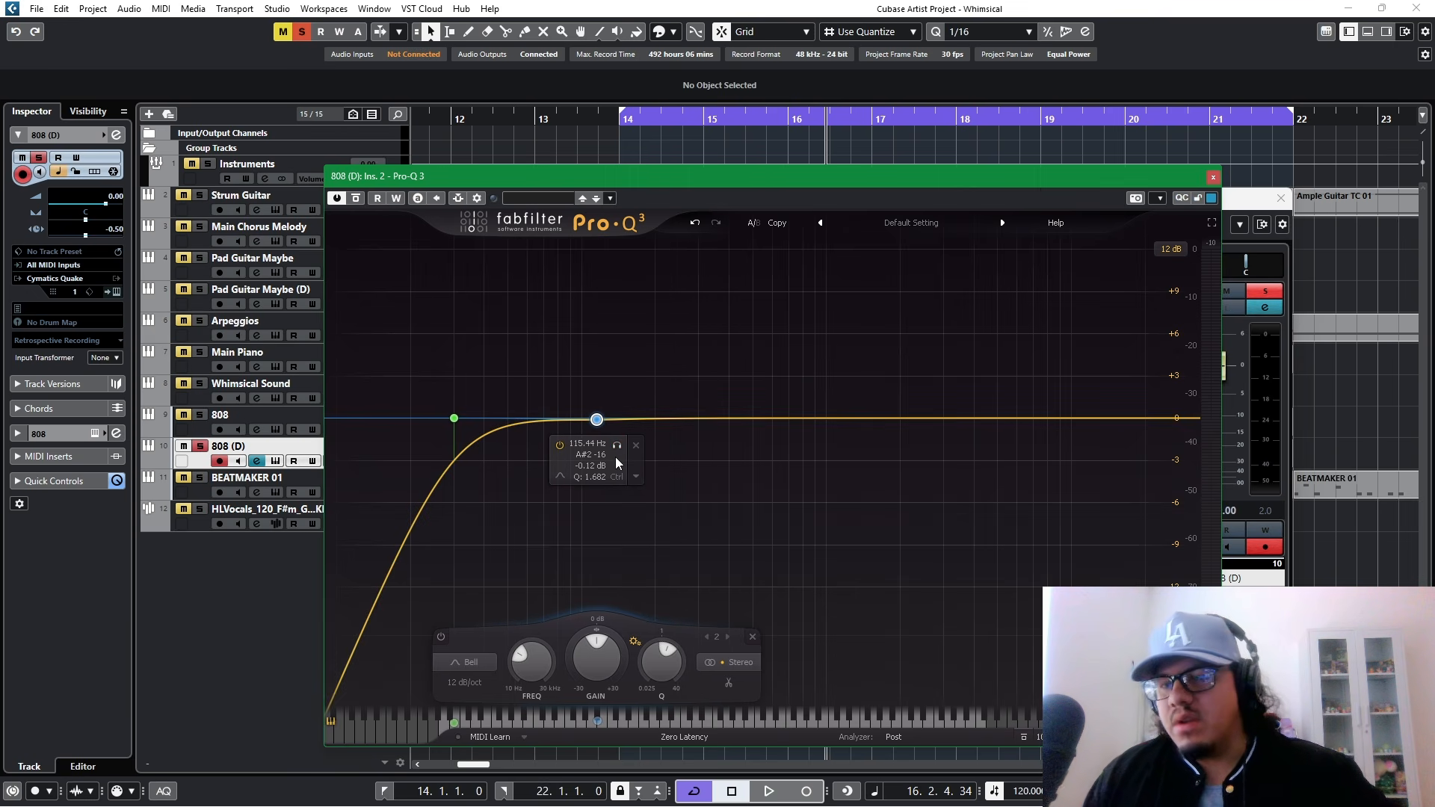
key("space")
left_click(617, 447)
mouse_move(617, 447)
left_mouse_down()
mouse_move(629, 446)
mouse_move(607, 456)
mouse_move(622, 456)
left_mouse_up()
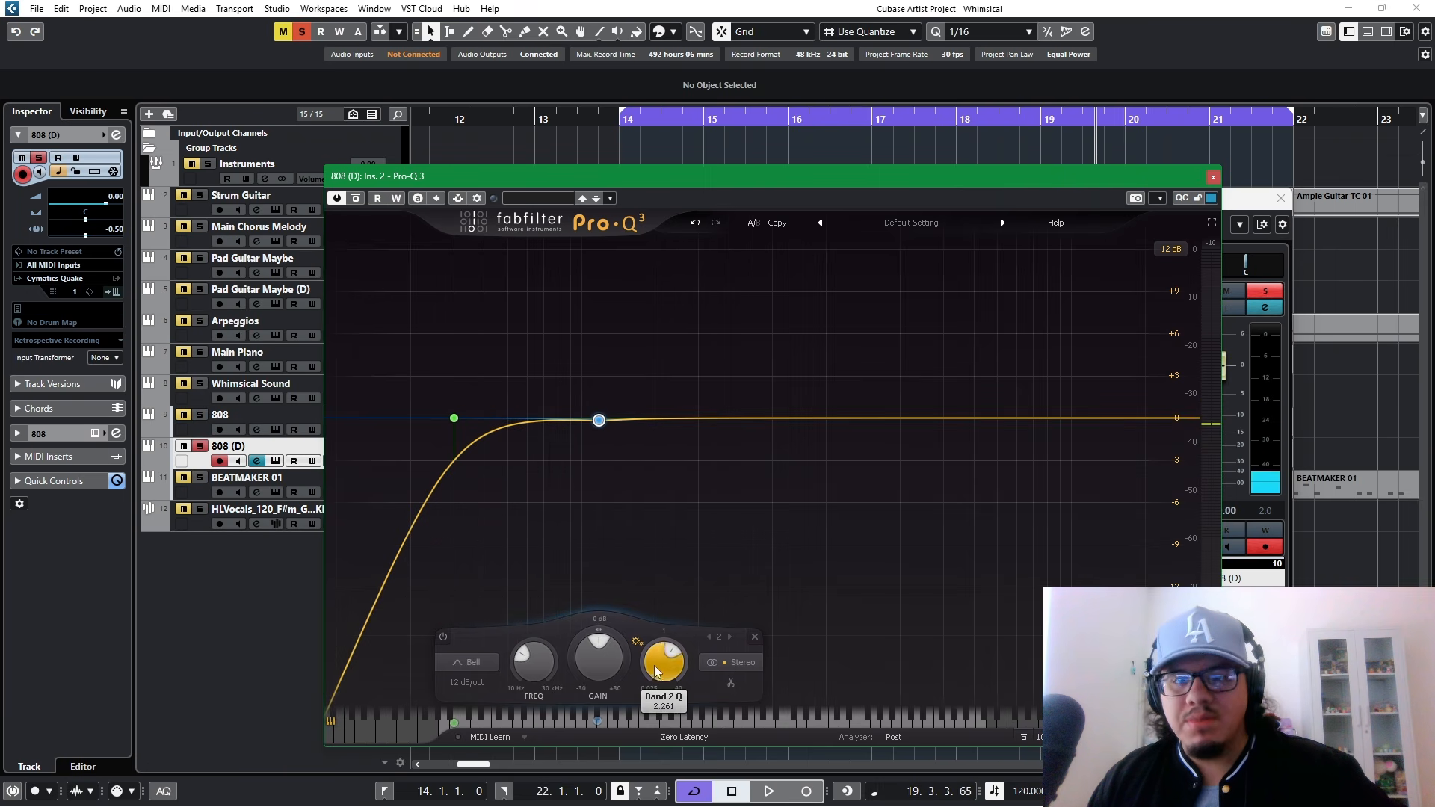
Step: Pull the new bell band down into a narrow cut of nearly 6 dB, tuning its frequency and Q by ear during playback
left_click_drag(598, 426, 597, 475)
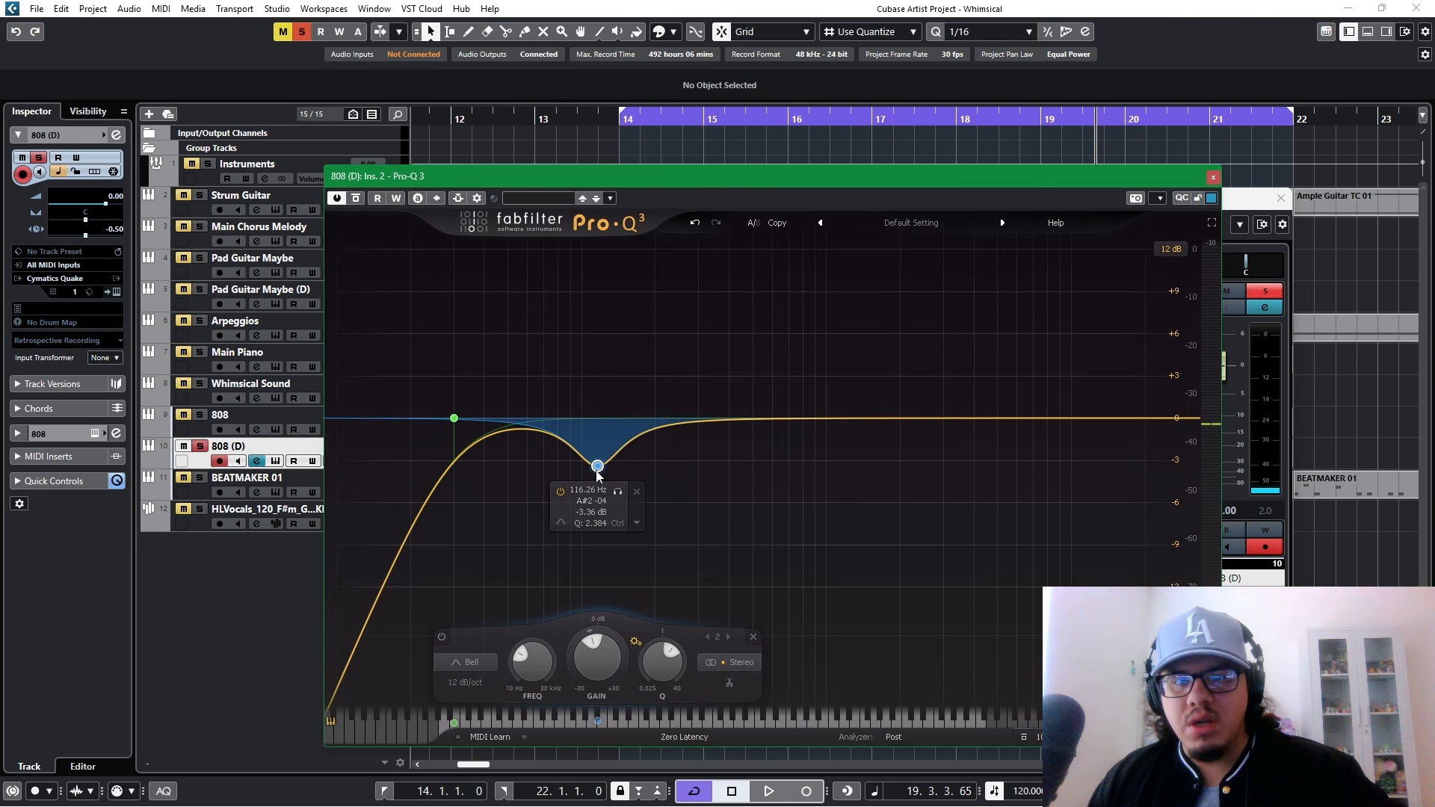
left_click_drag(657, 661, 656, 652)
key("space")
left_click_drag(594, 475, 598, 483)
left_click_drag(661, 681, 660, 672)
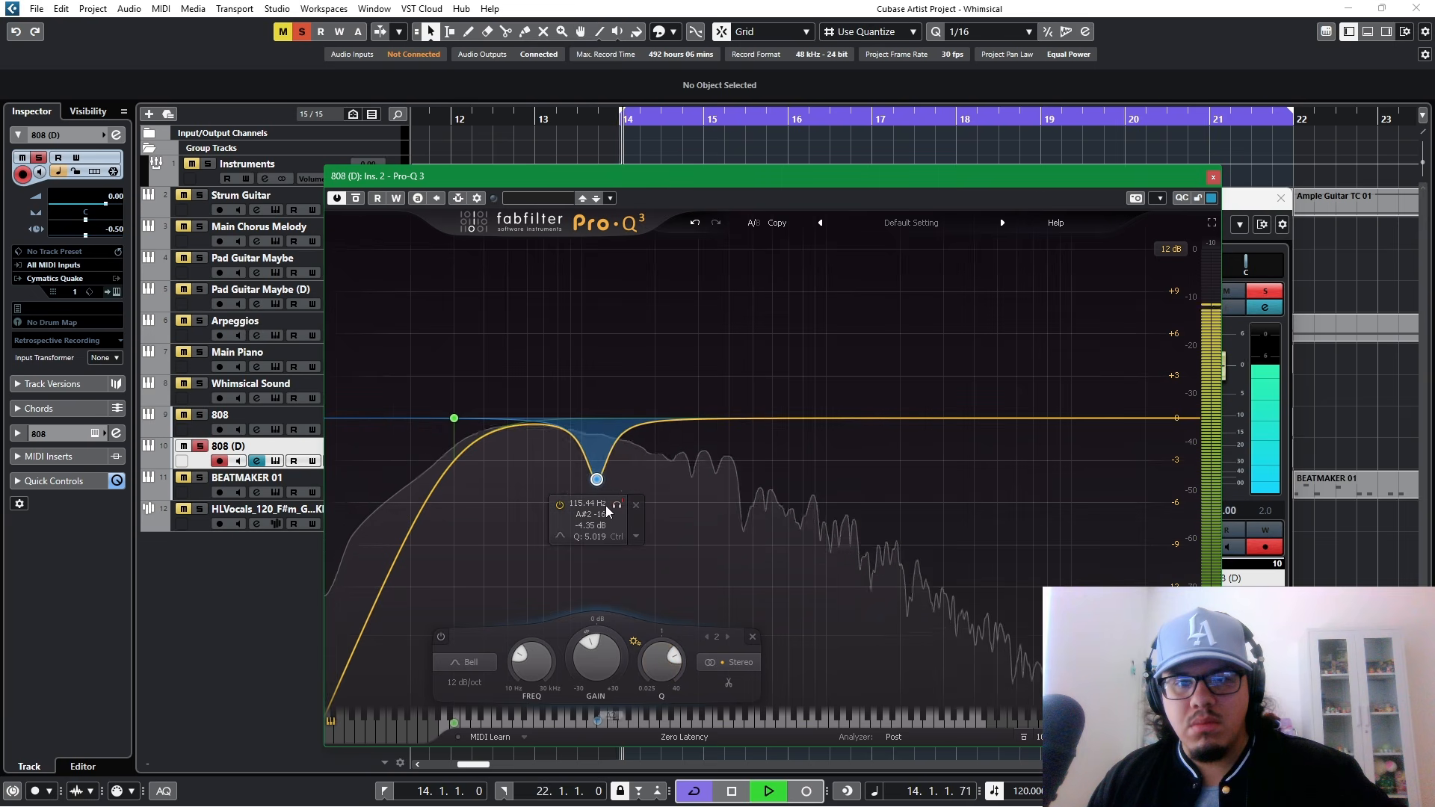
mouse_move(613, 509)
left_mouse_down()
mouse_move(630, 508)
mouse_move(605, 488)
mouse_move(609, 499)
left_mouse_up()
key("space")
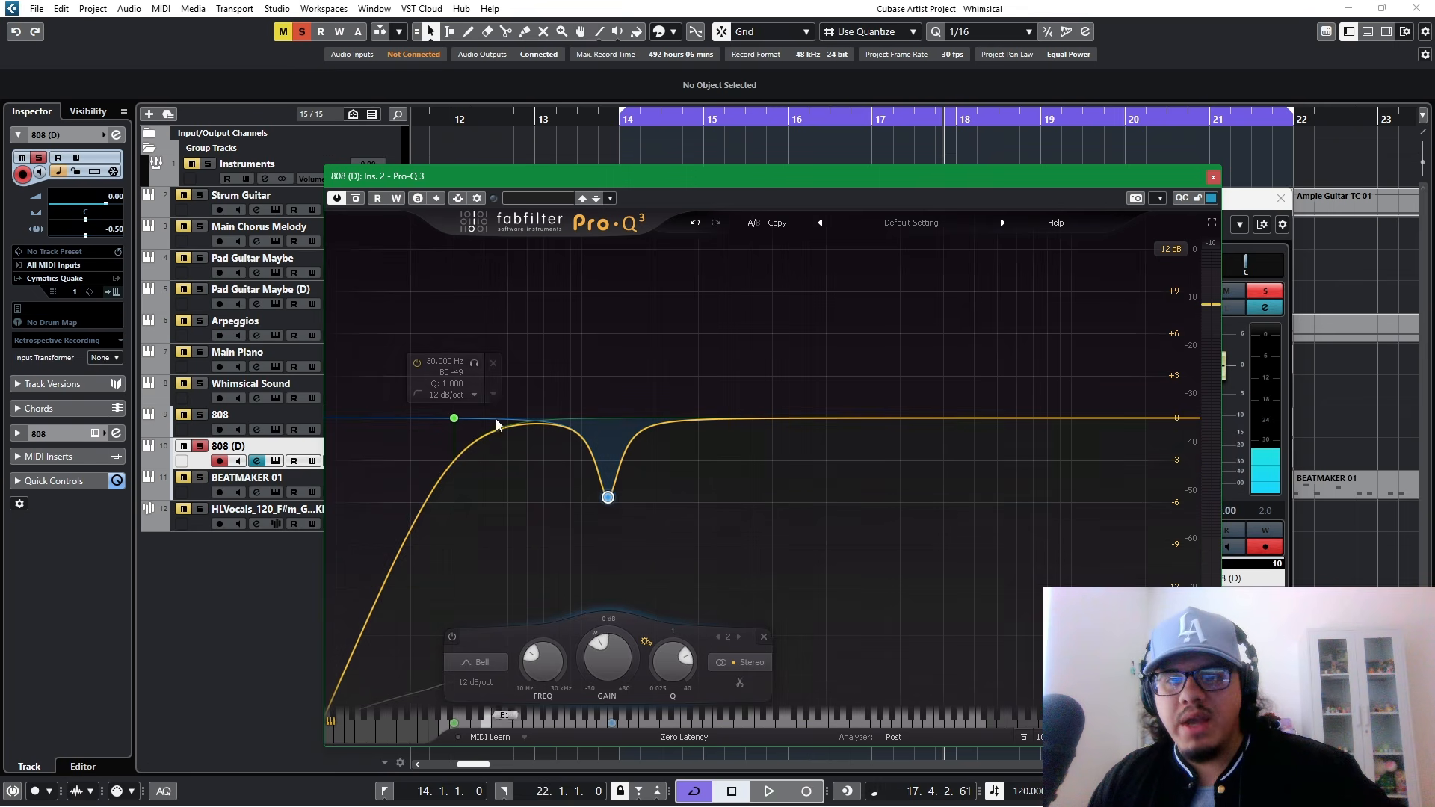
Step: Add a third band slightly above 400 Hz, located by ear, and boost it about 2 dB with a Q of about 2.6
left_click(838, 418)
left_click_drag(855, 366, 748, 420)
key("space")
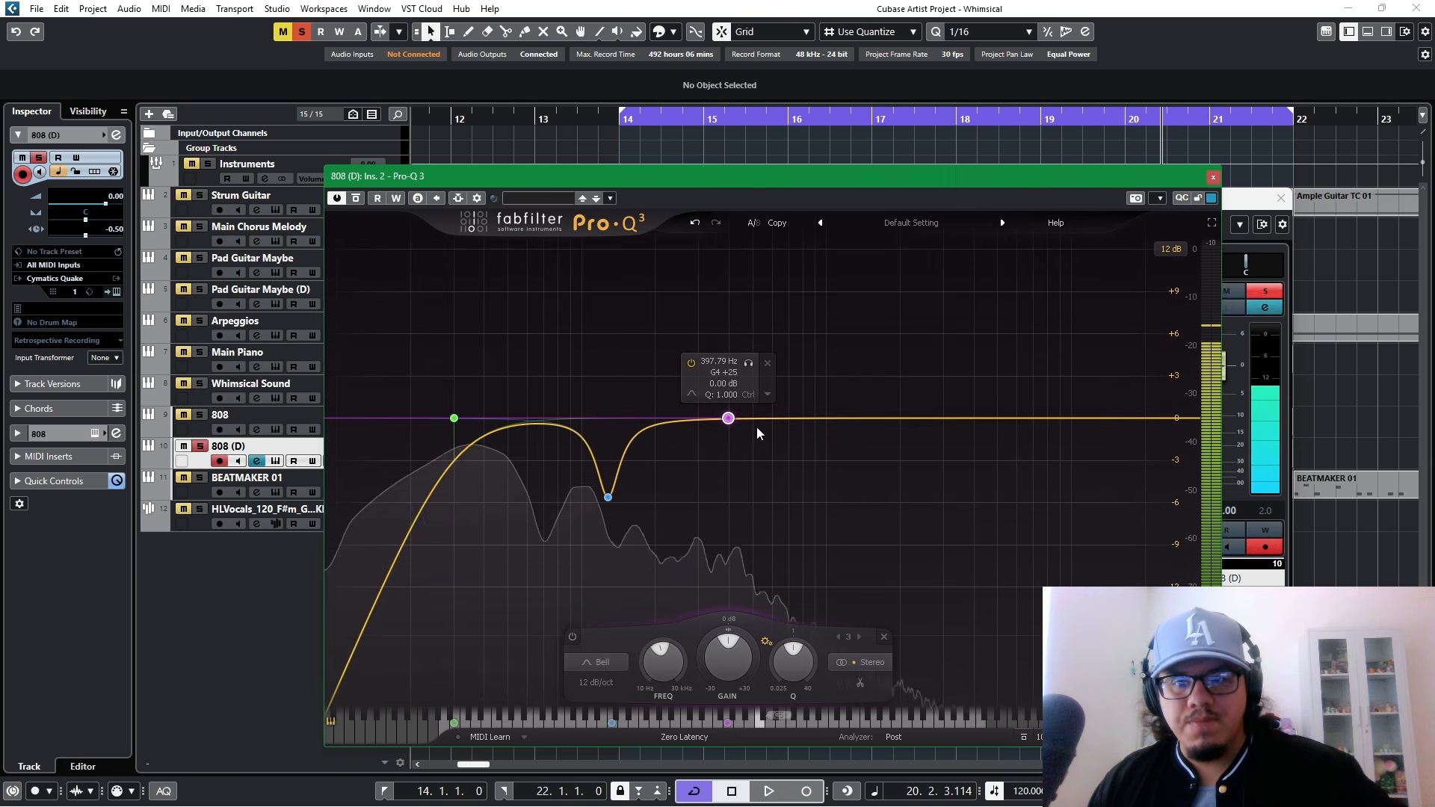
scroll(787, 661, "up", 5)
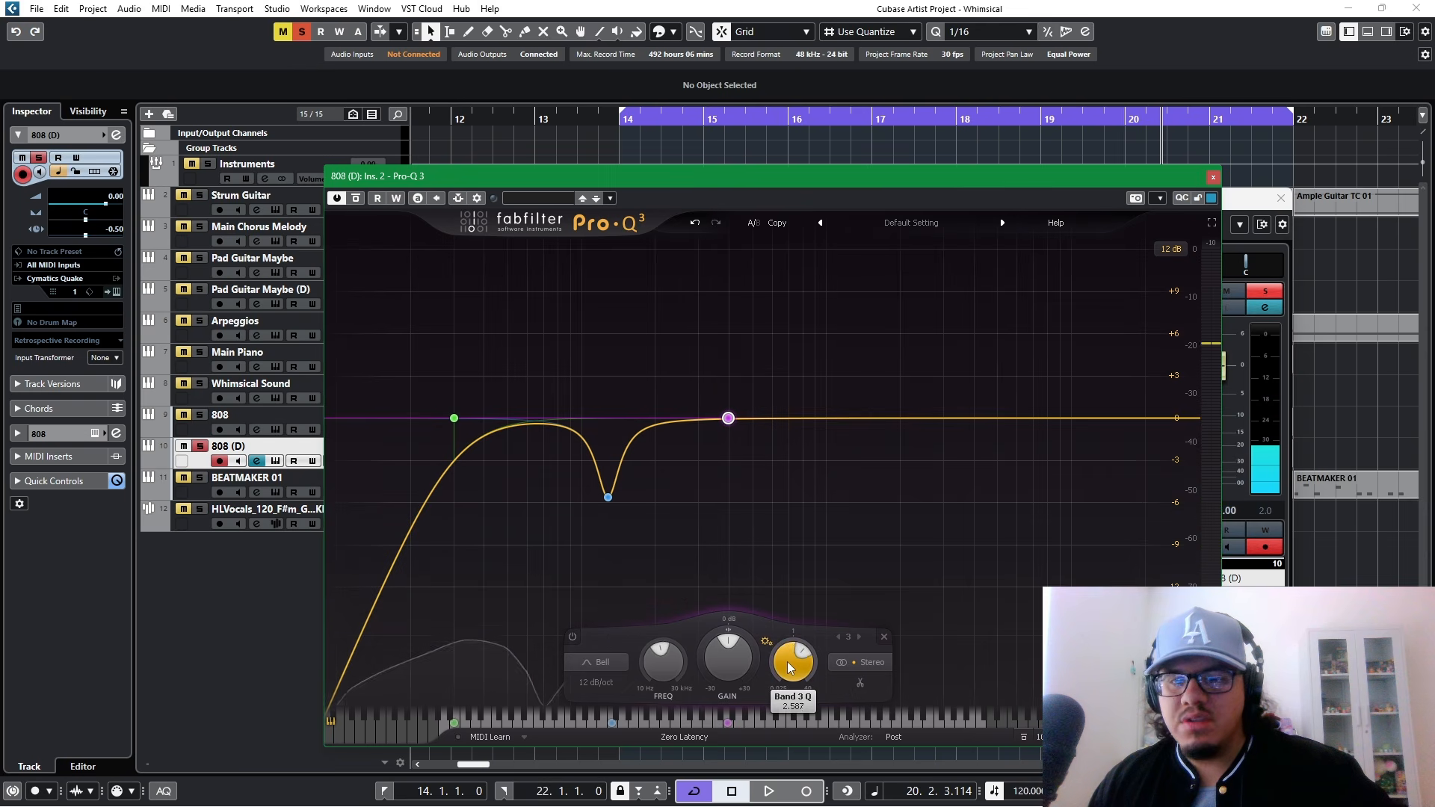
left_click_drag(731, 421, 739, 387)
key("space")
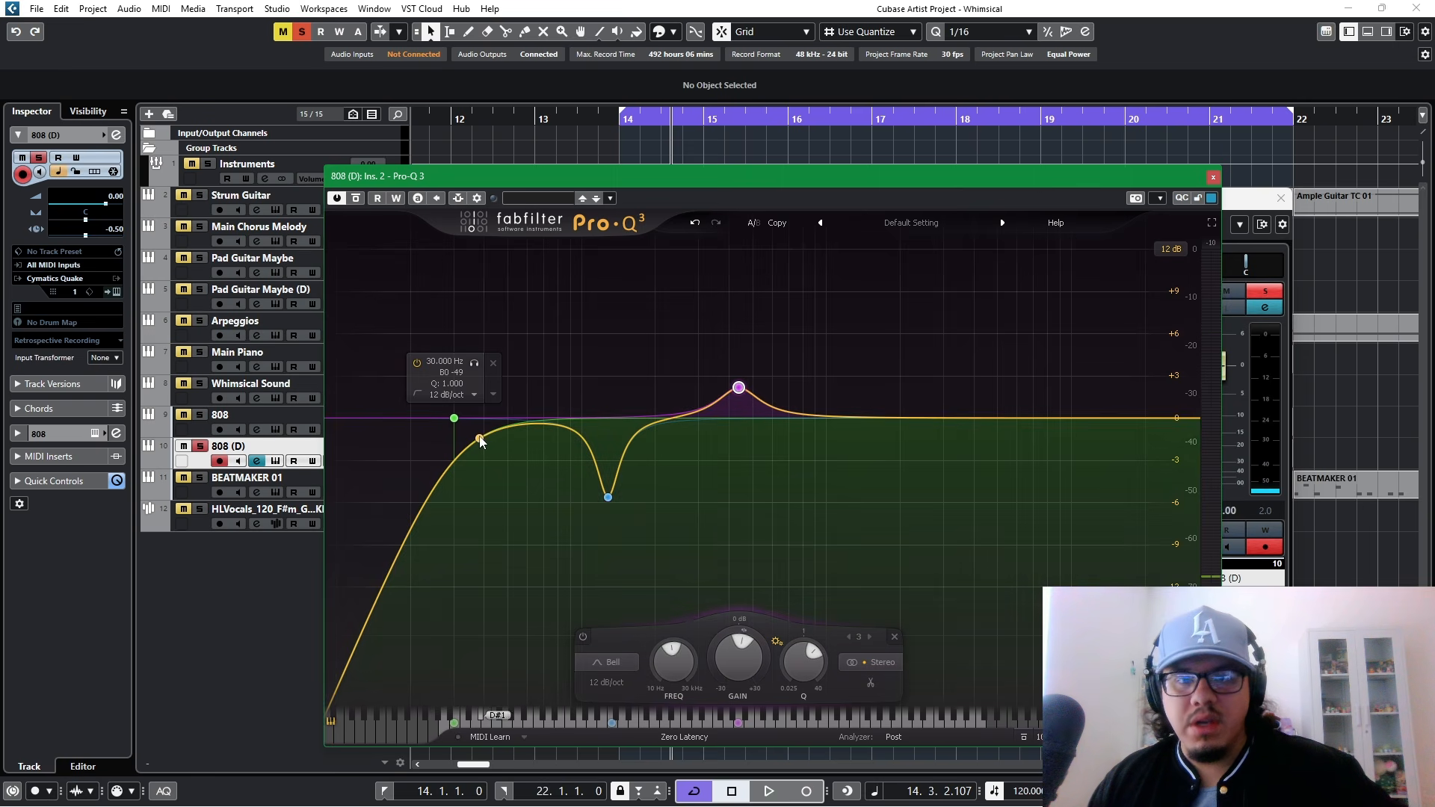
Step: Add a dynamic bell band at about 46.6 Hz with a Q of about 3.1 and a downward dynamic range
key("space")
key("space")
left_click_drag(501, 433, 499, 433)
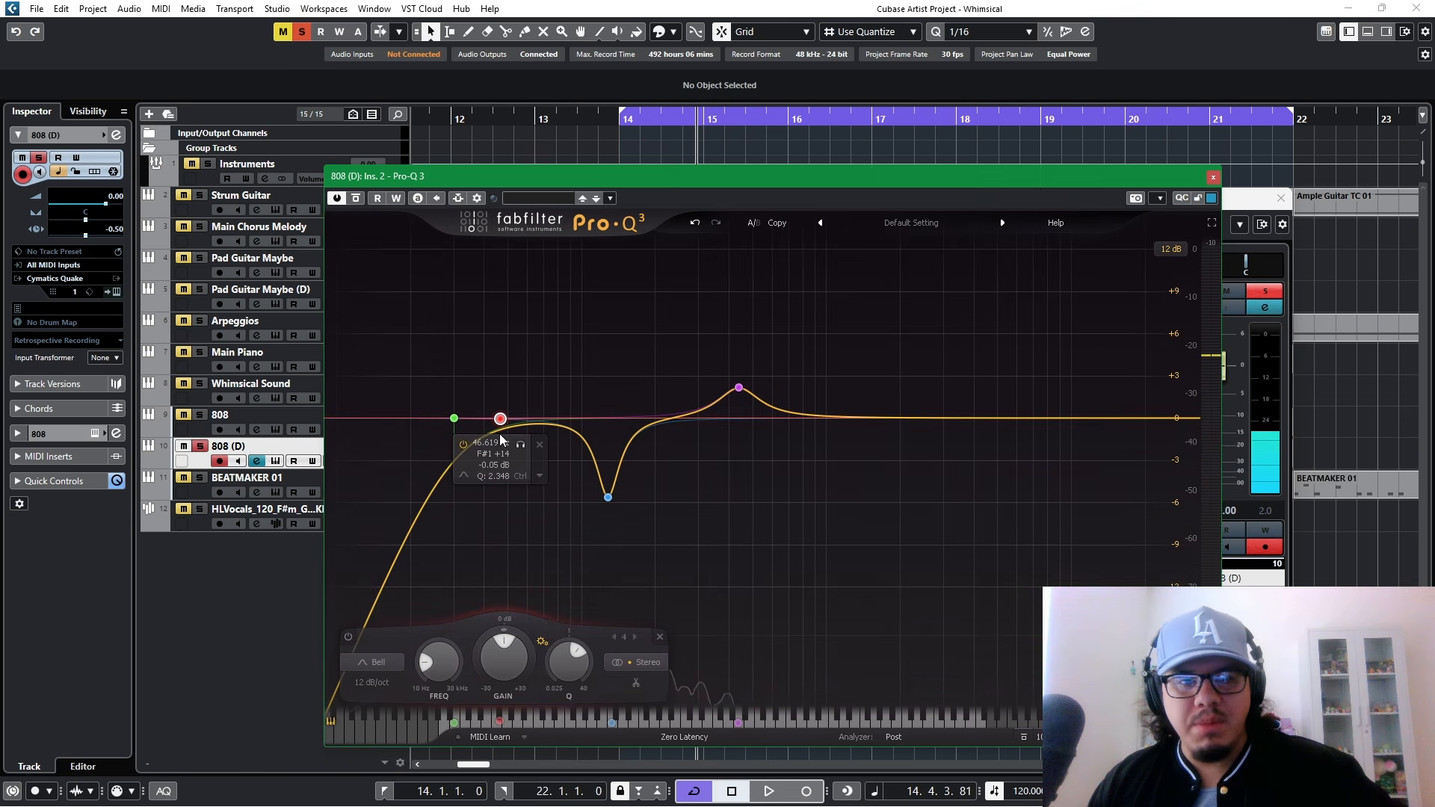
left_click_drag(504, 632, 563, 646)
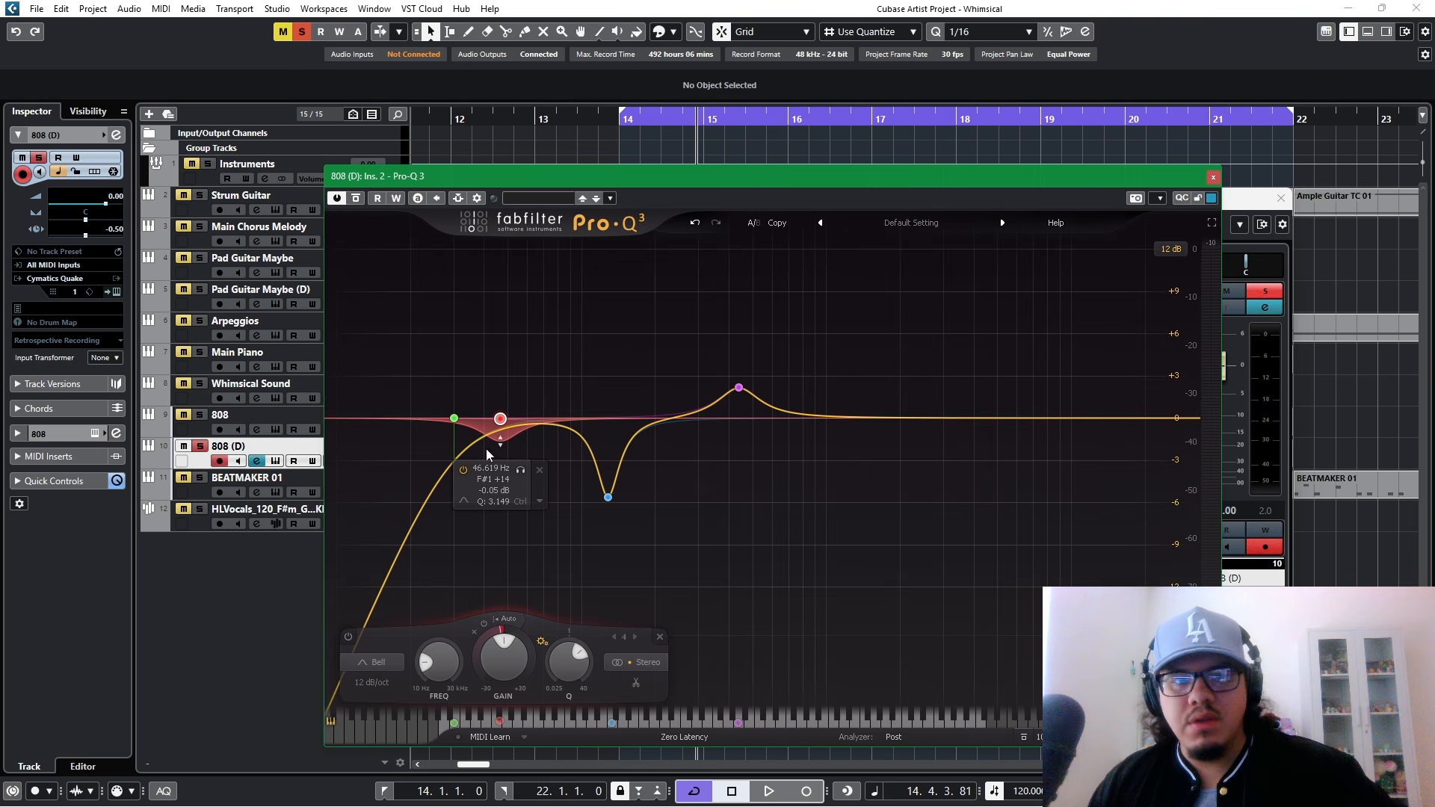
Step: Activate side-chaining for the Pro-Q 3 on 808 (D) and add BEATMAKER 01 as its side-chain source
left_click(458, 198)
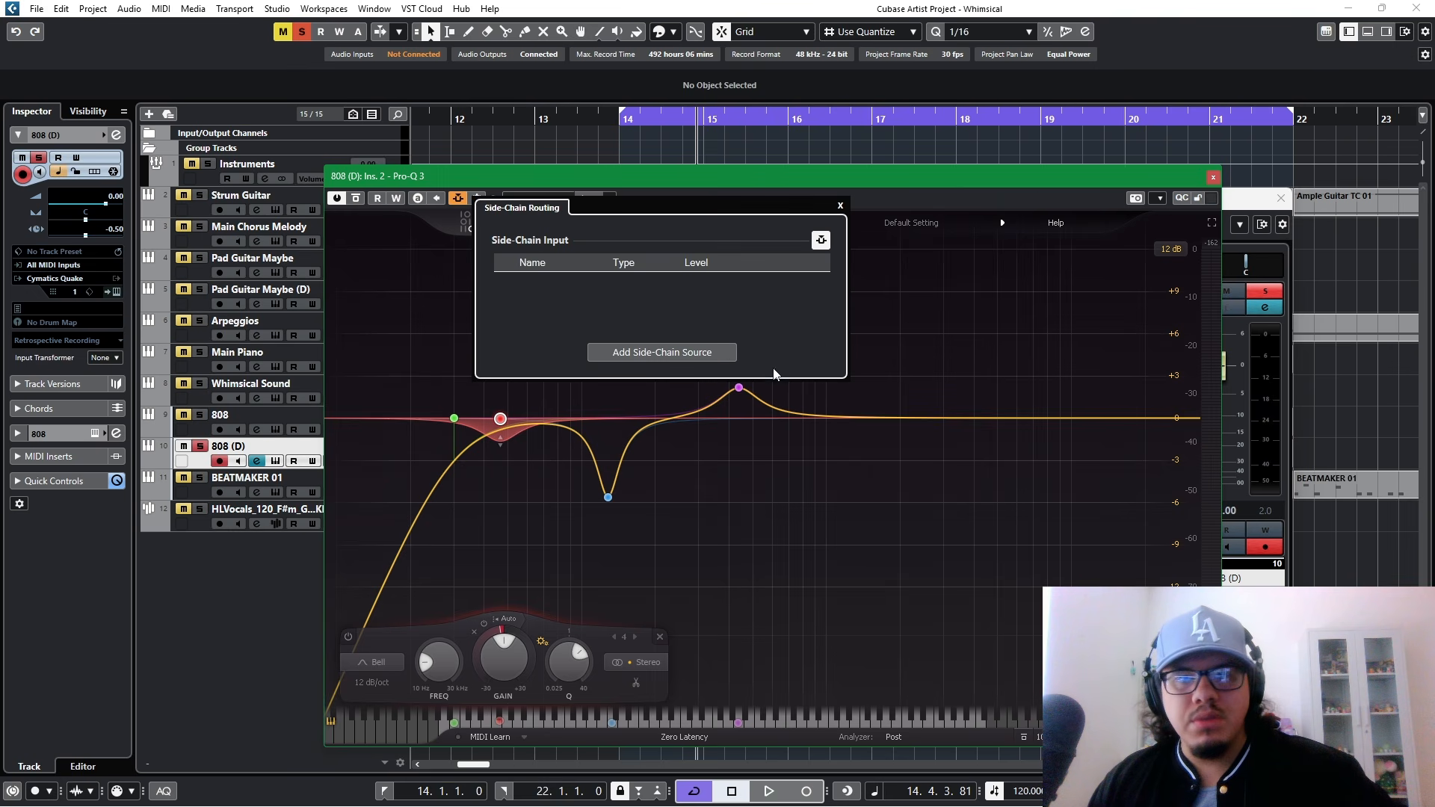
left_click(693, 353)
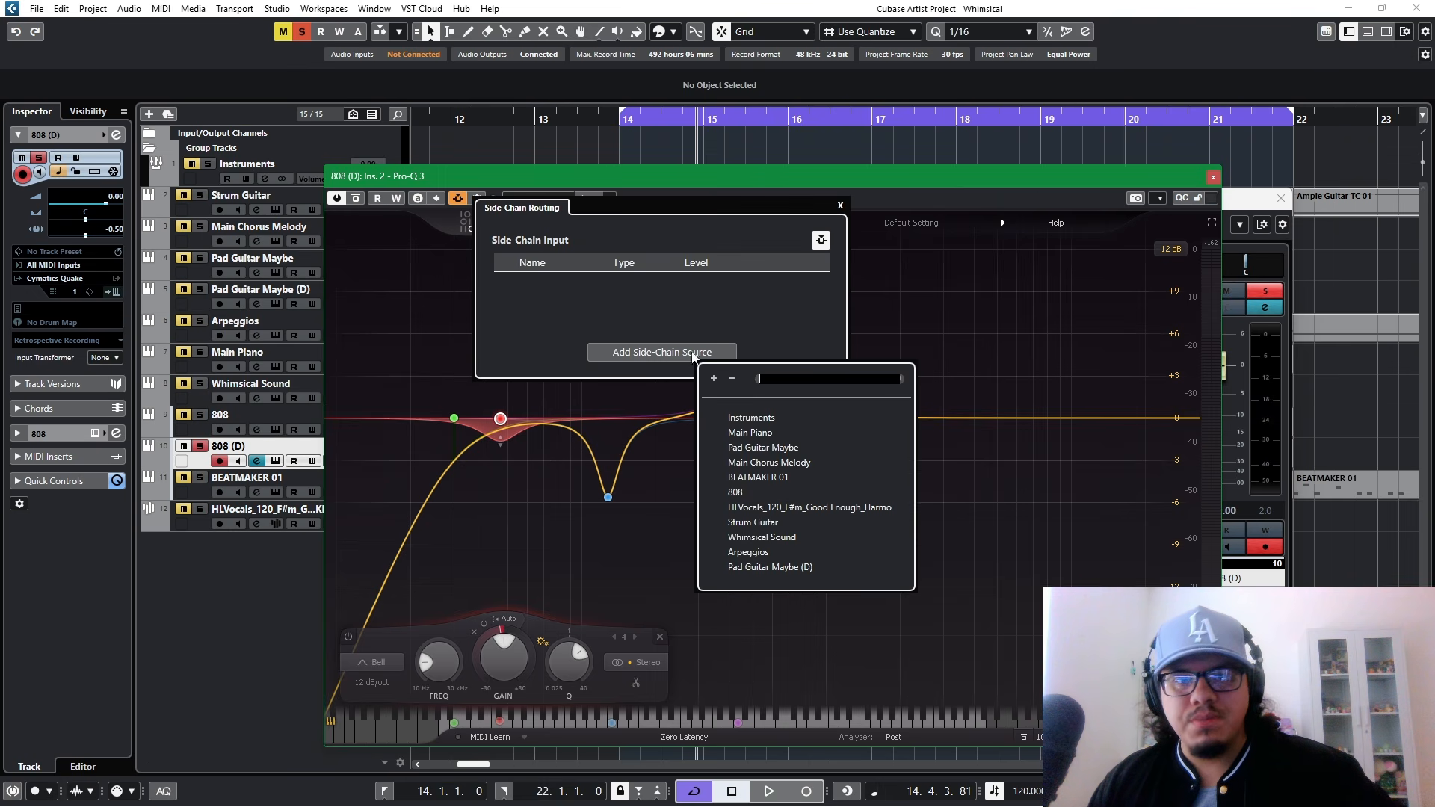
left_click(755, 477)
left_click(840, 206)
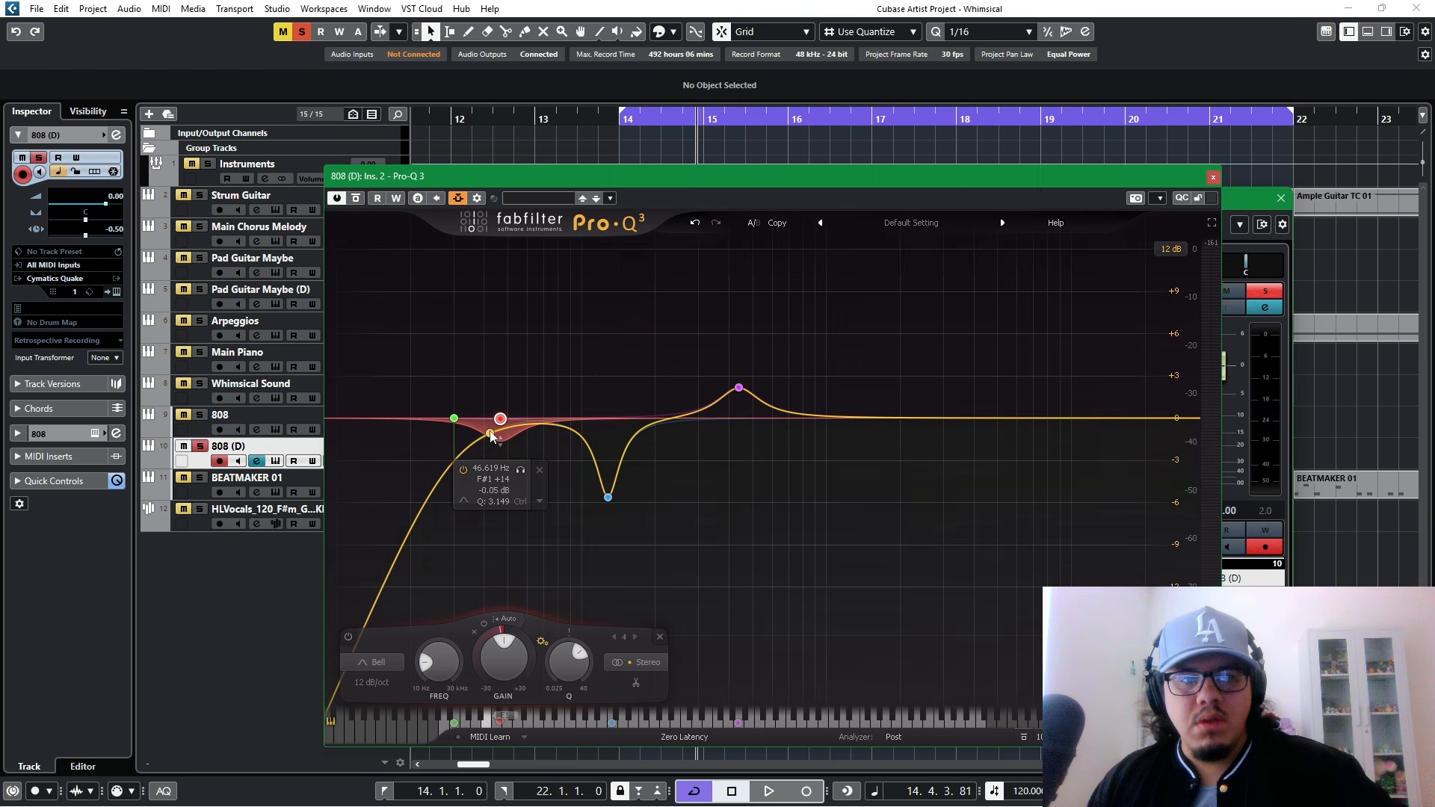
Step: With BEATMAKER 01 soloed alongside 808 (D), give the 46.6 Hz band a manual threshold and slightly deeper dynamic cut, checking it in playback
key("space")
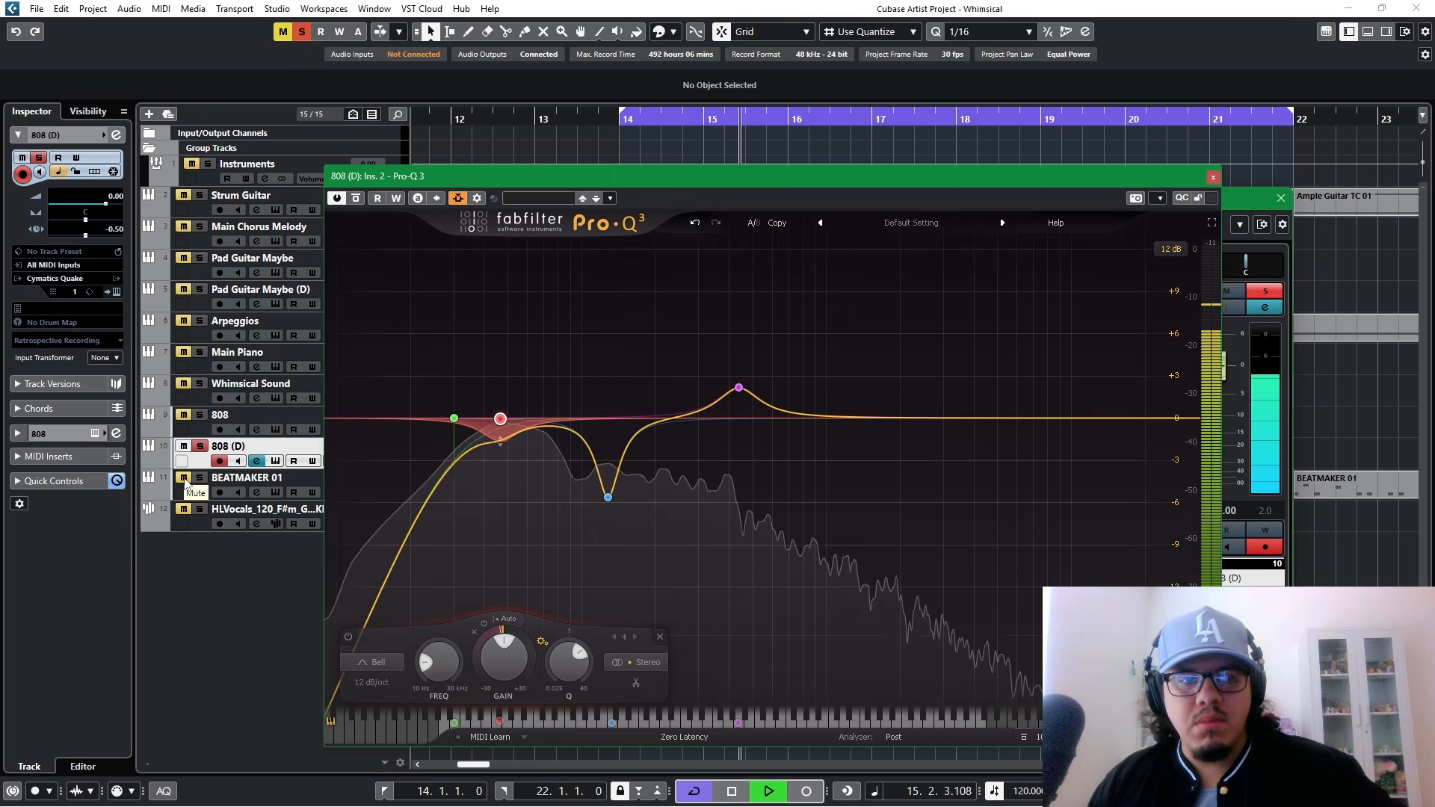
key("space")
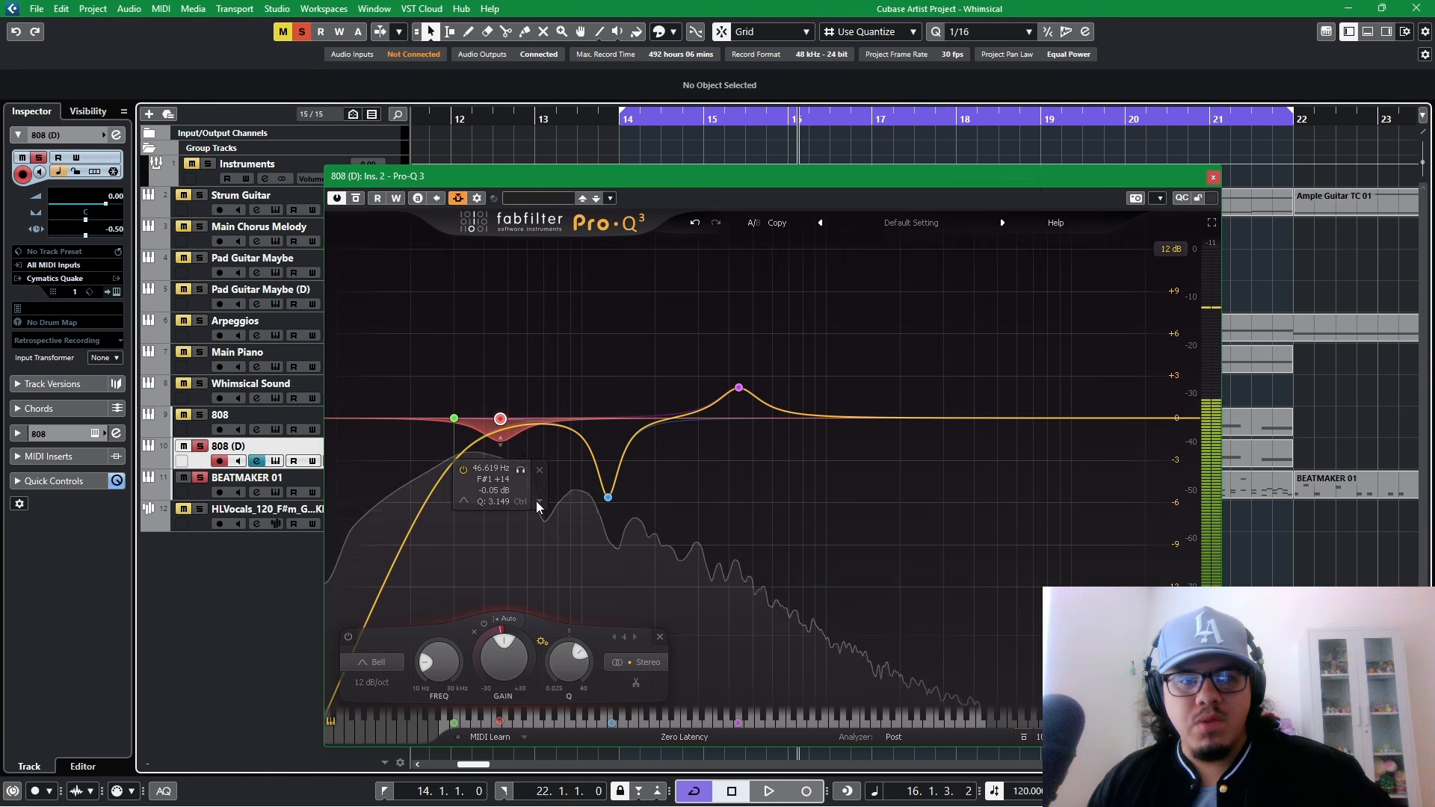
left_click(518, 622)
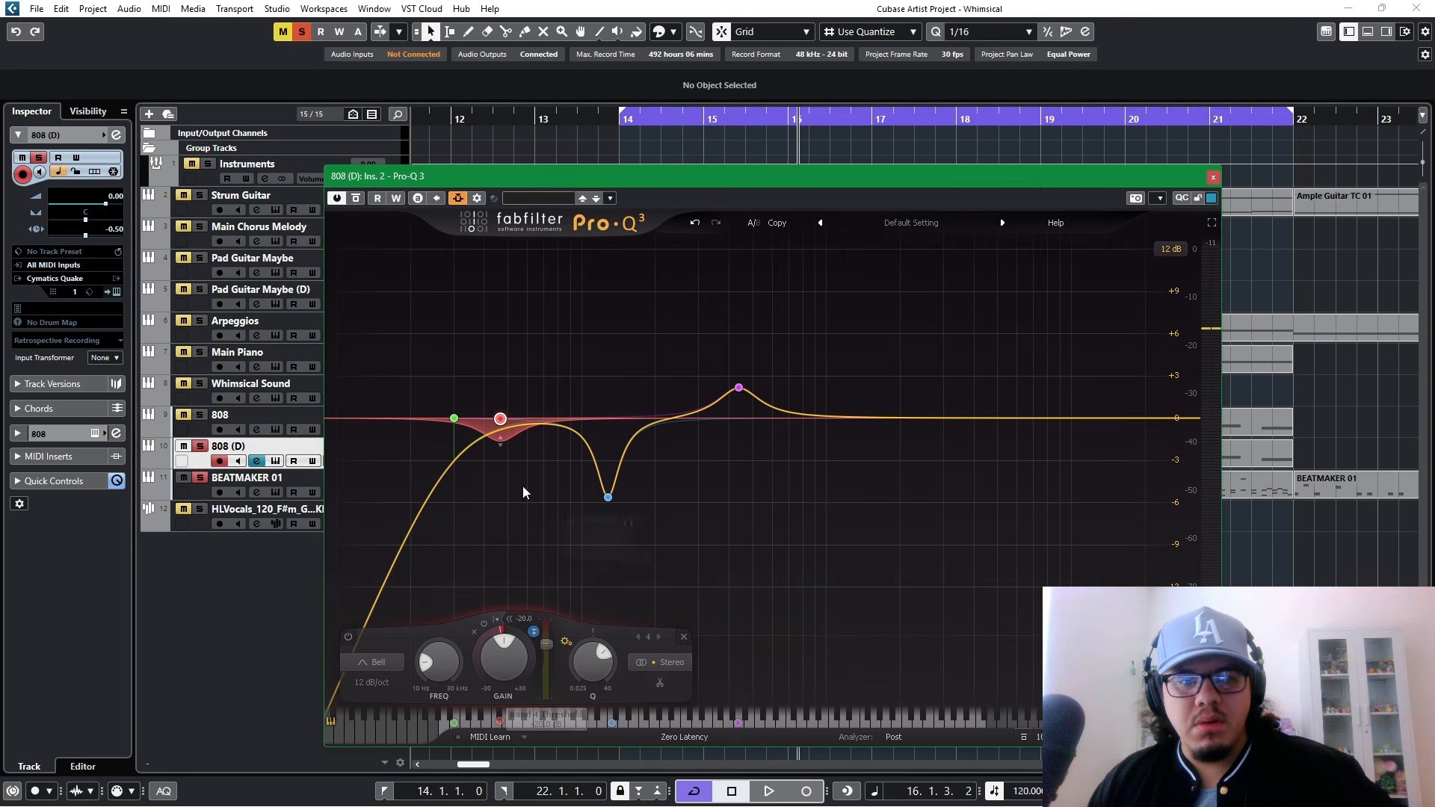
left_click_drag(501, 448, 501, 458)
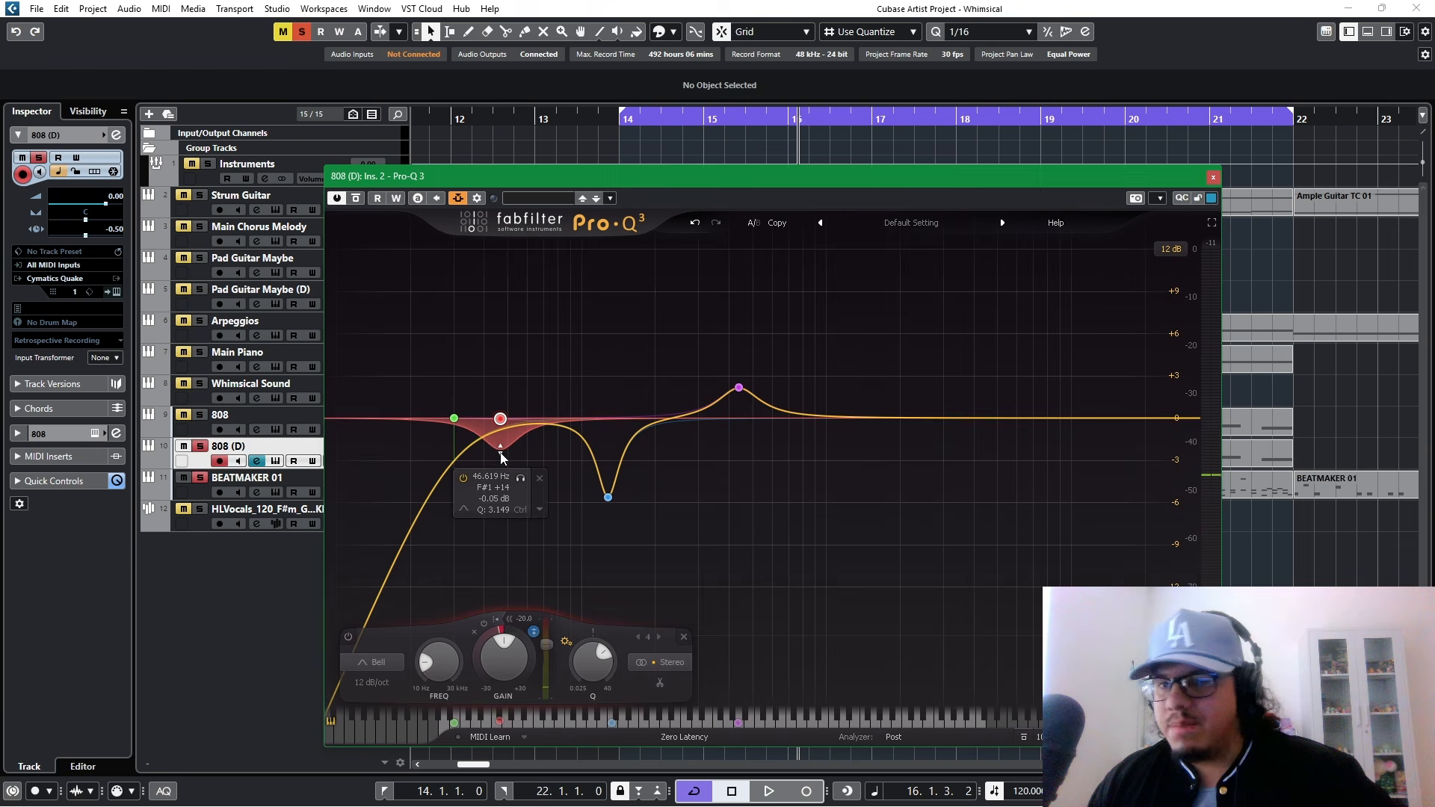
key("space")
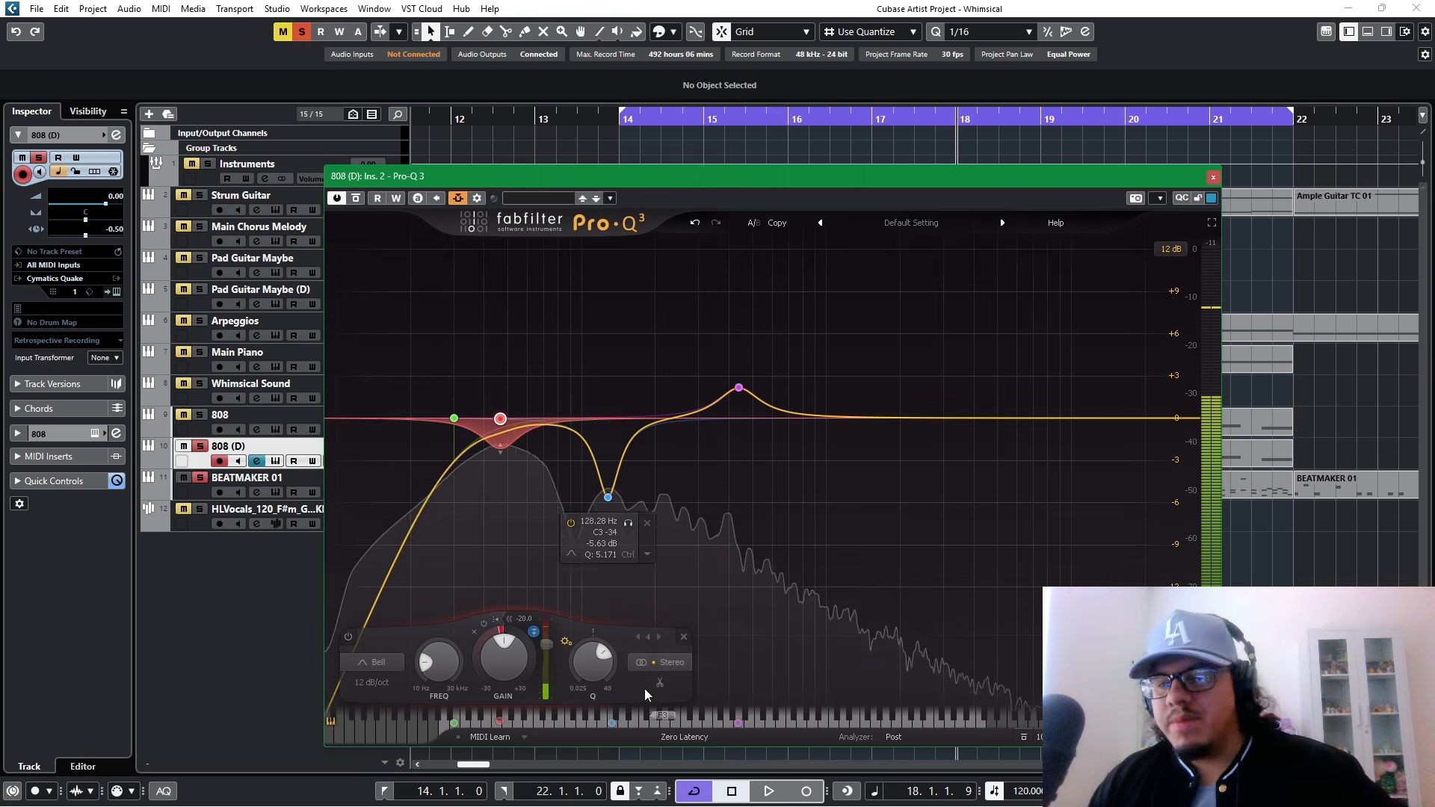
key("space")
mouse_move(588, 674)
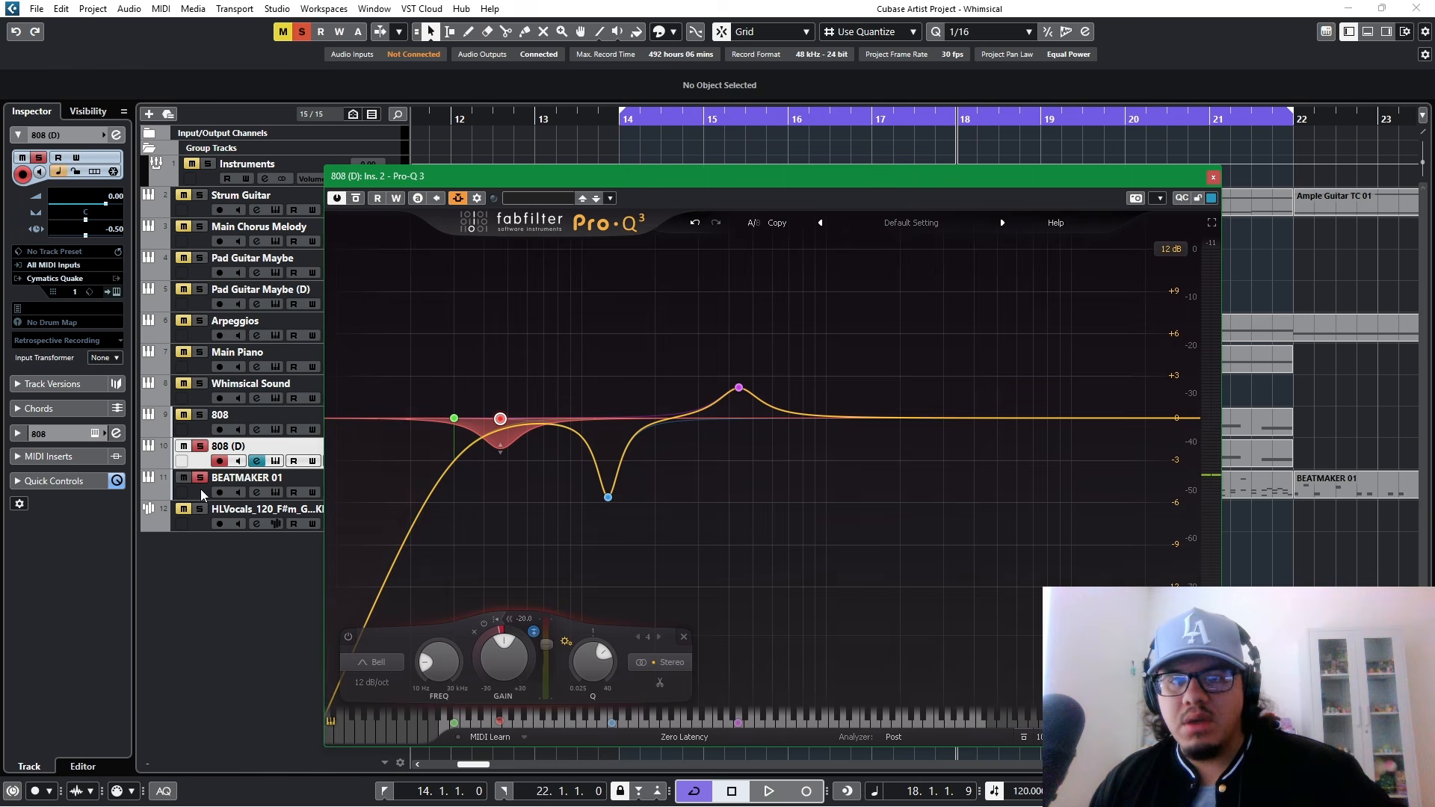
key("space")
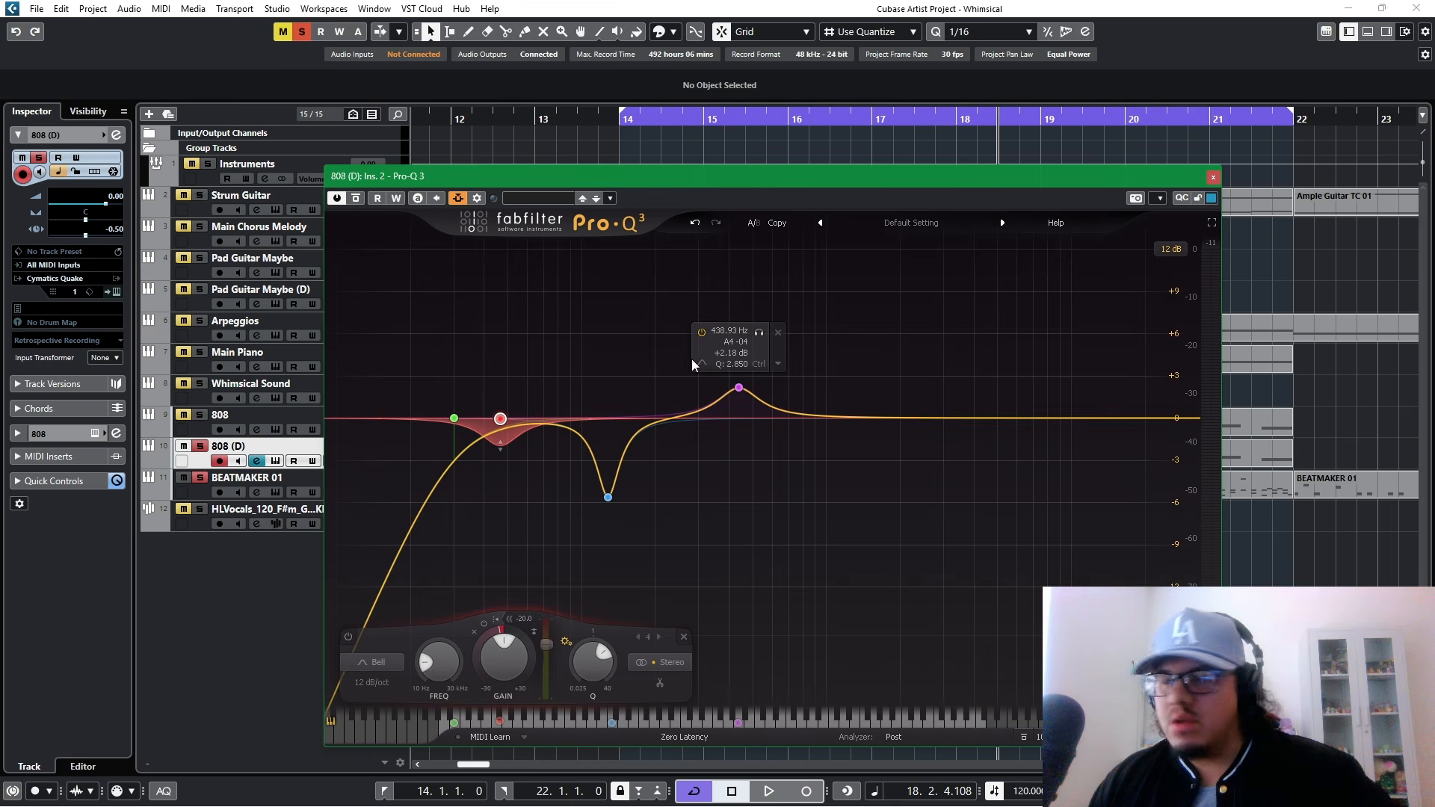
Step: Close the equalizer and load UADx Empirical Labs Distressor into the third insert slot of the 808 (D) channel
left_click(1213, 177)
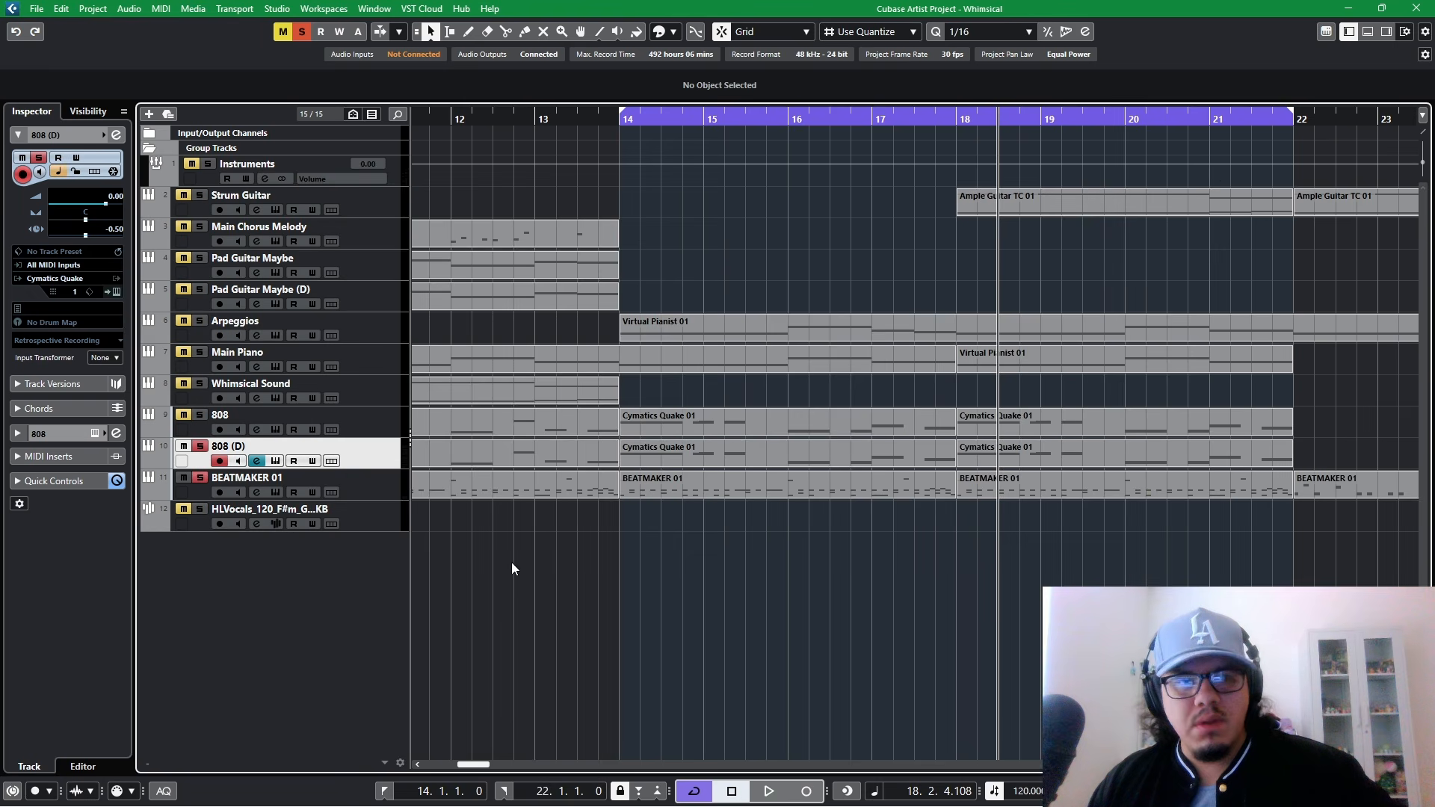
left_click(115, 136)
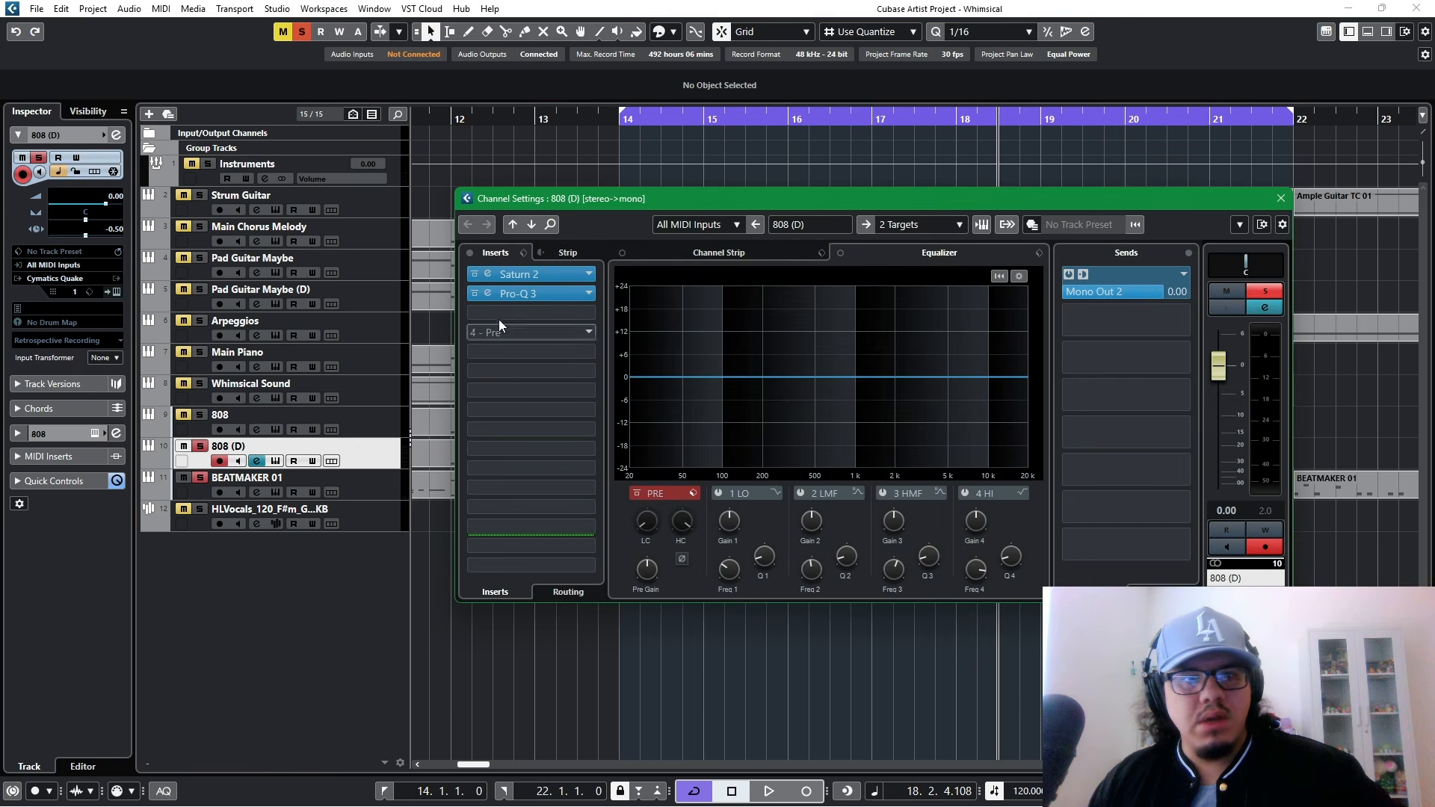
left_click(586, 313)
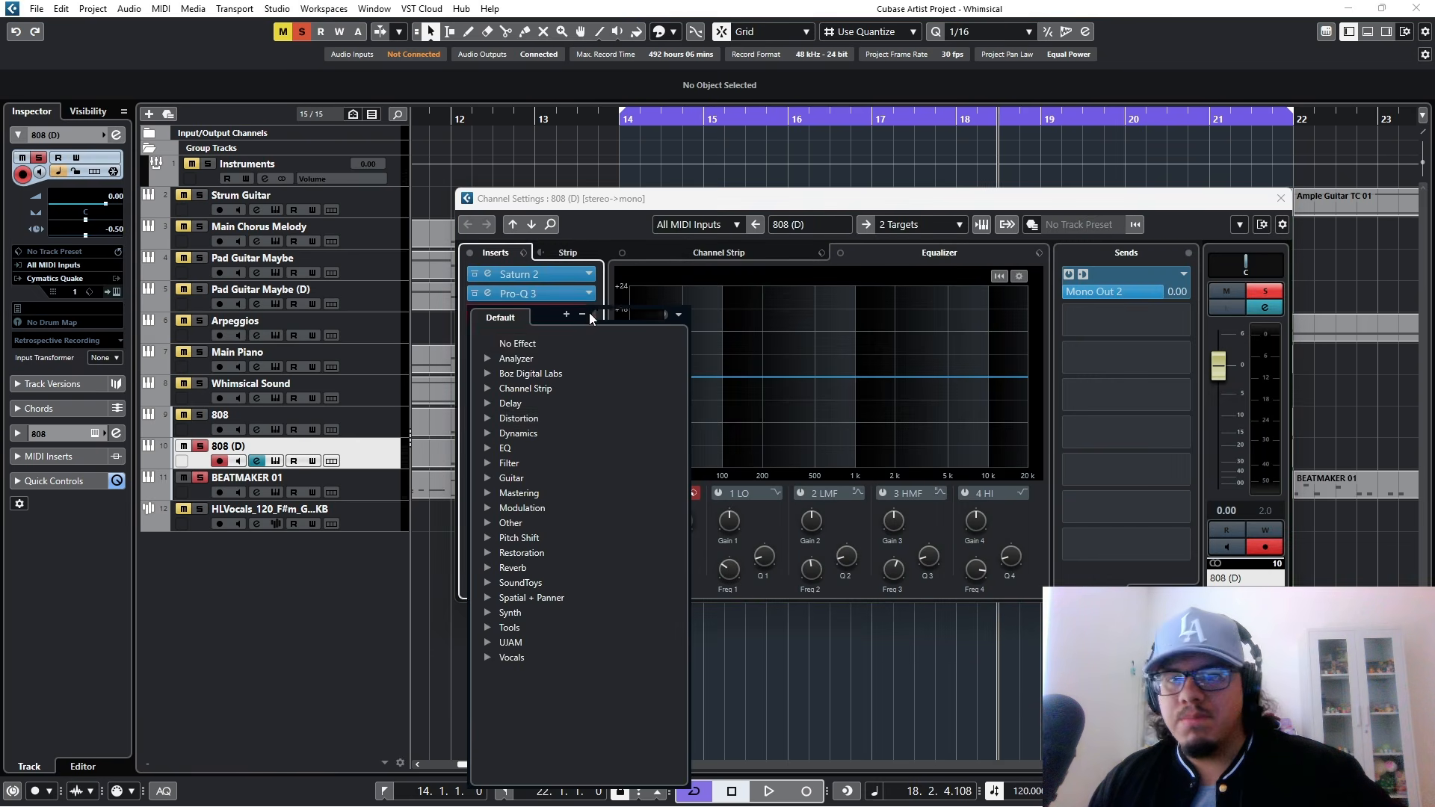
left_click(488, 419)
scroll(574, 591, "down", 3)
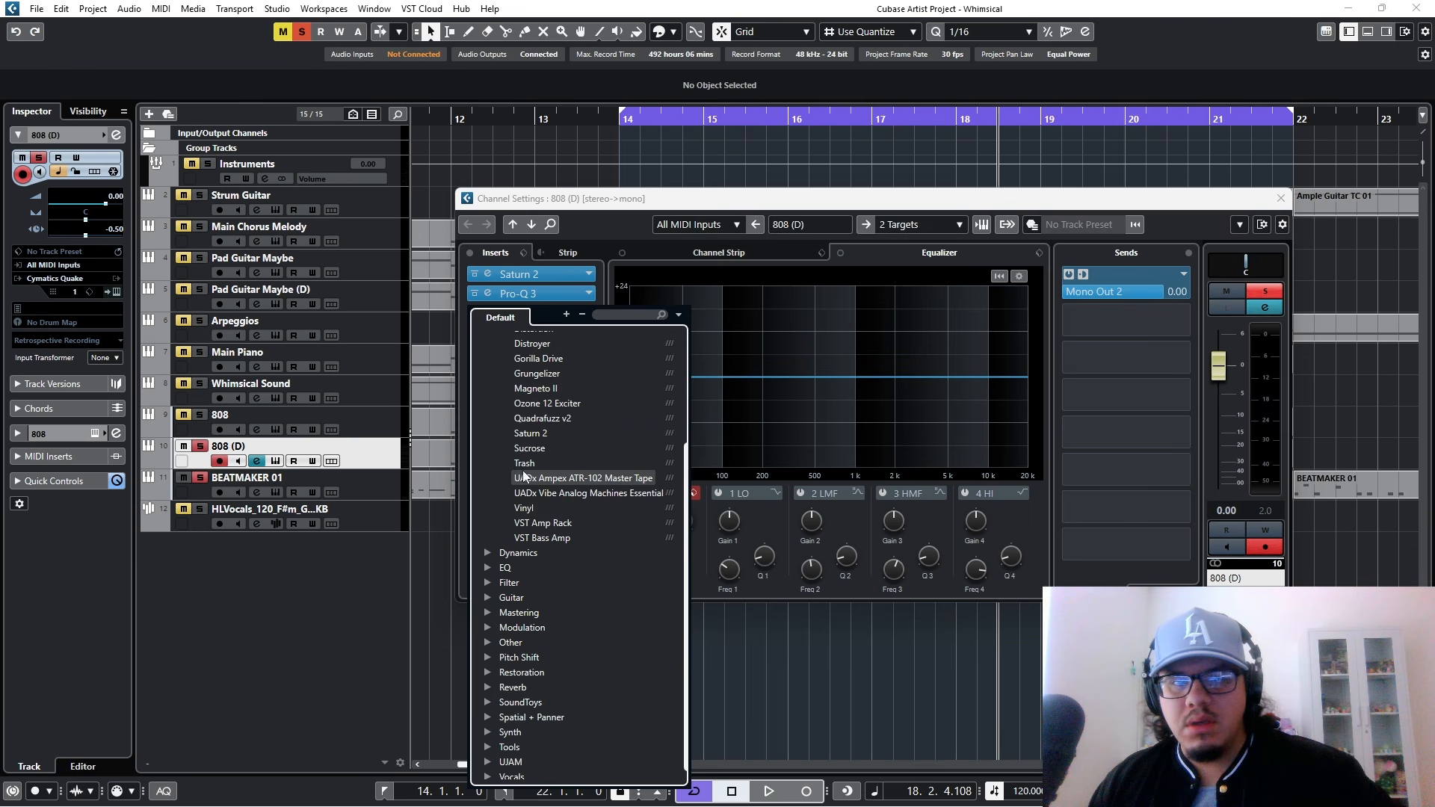
scroll(523, 463, "up", 3)
left_click(488, 420)
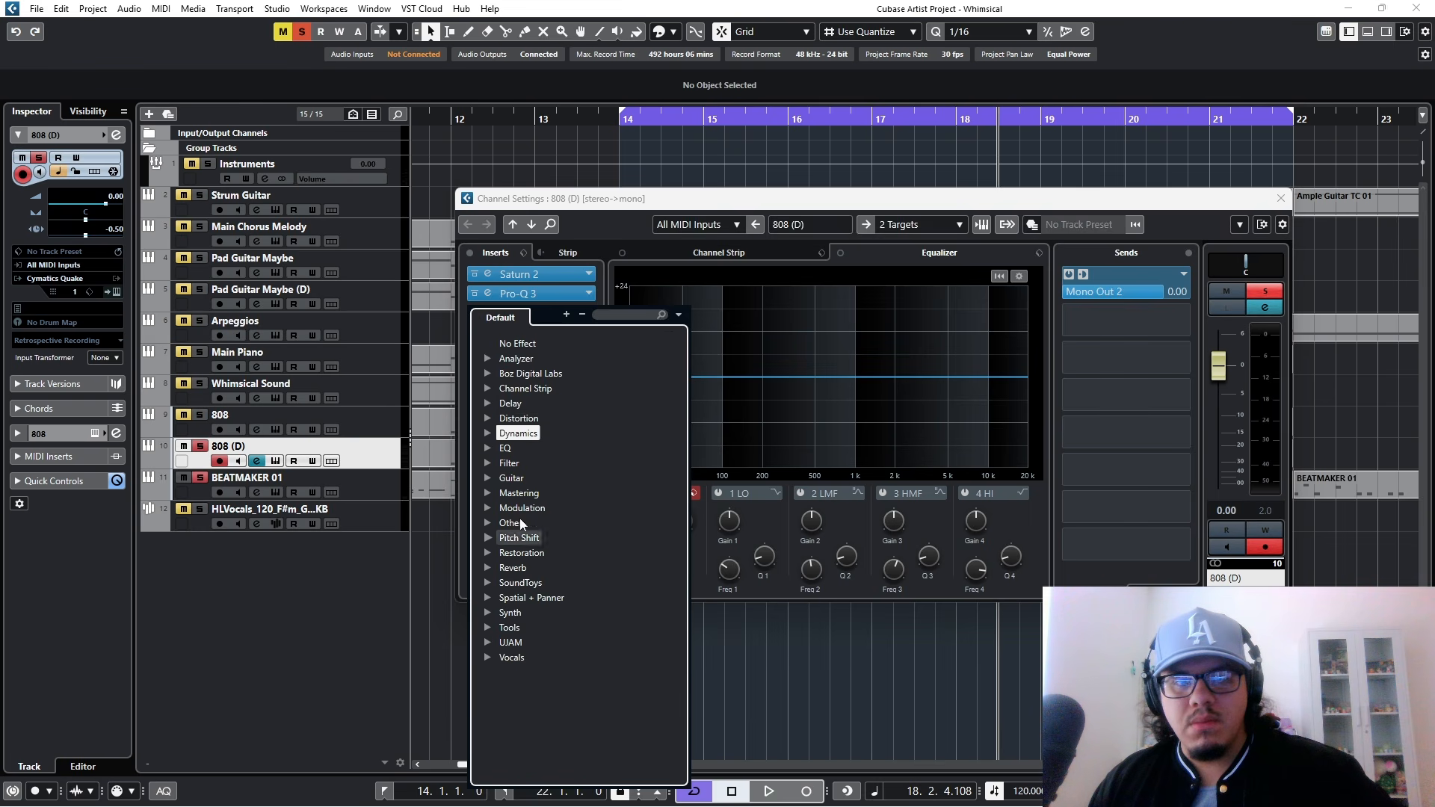
left_click(487, 434)
scroll(573, 551, "down", 5)
scroll(573, 568, "down", 2)
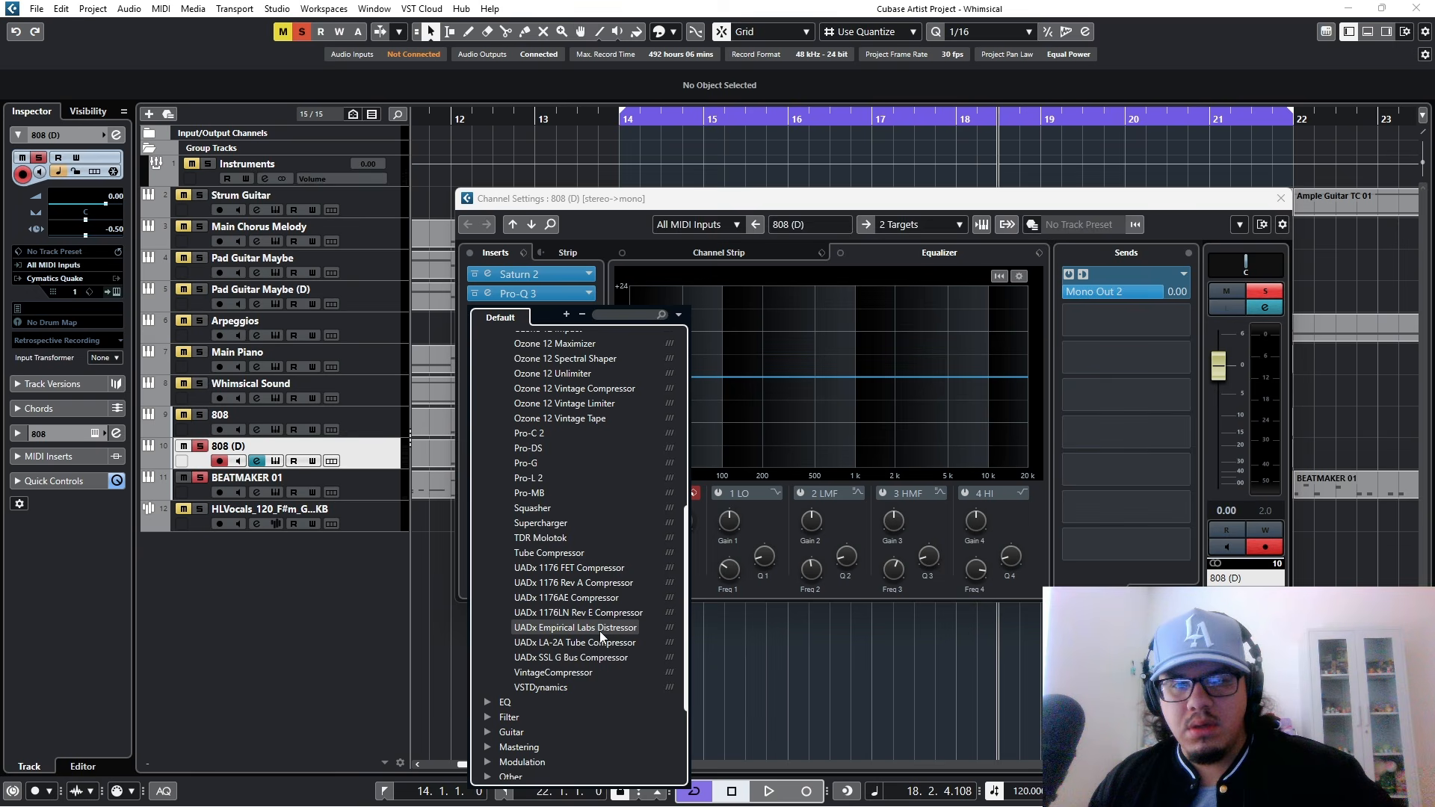
left_click(601, 629)
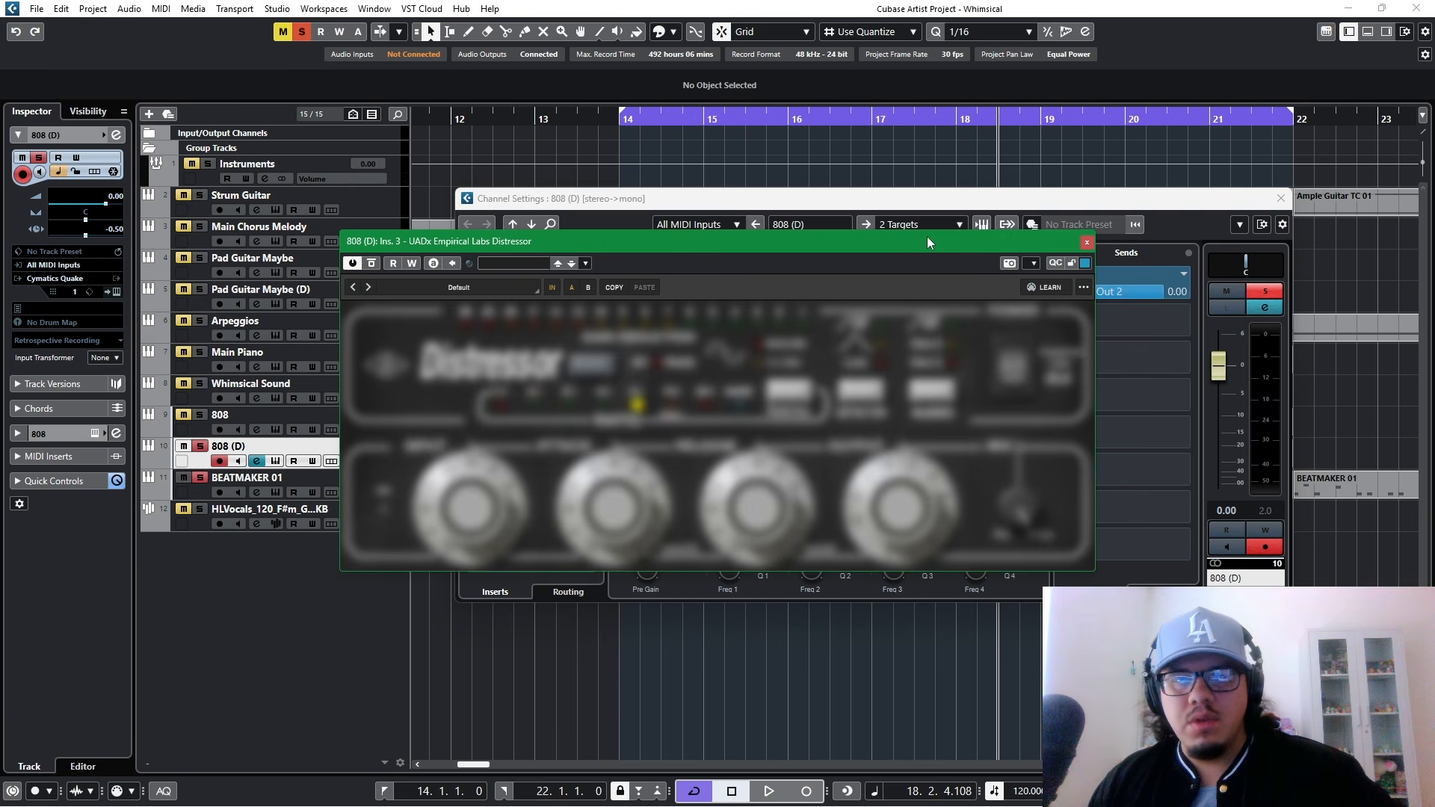
left_click_drag(943, 236, 886, 208)
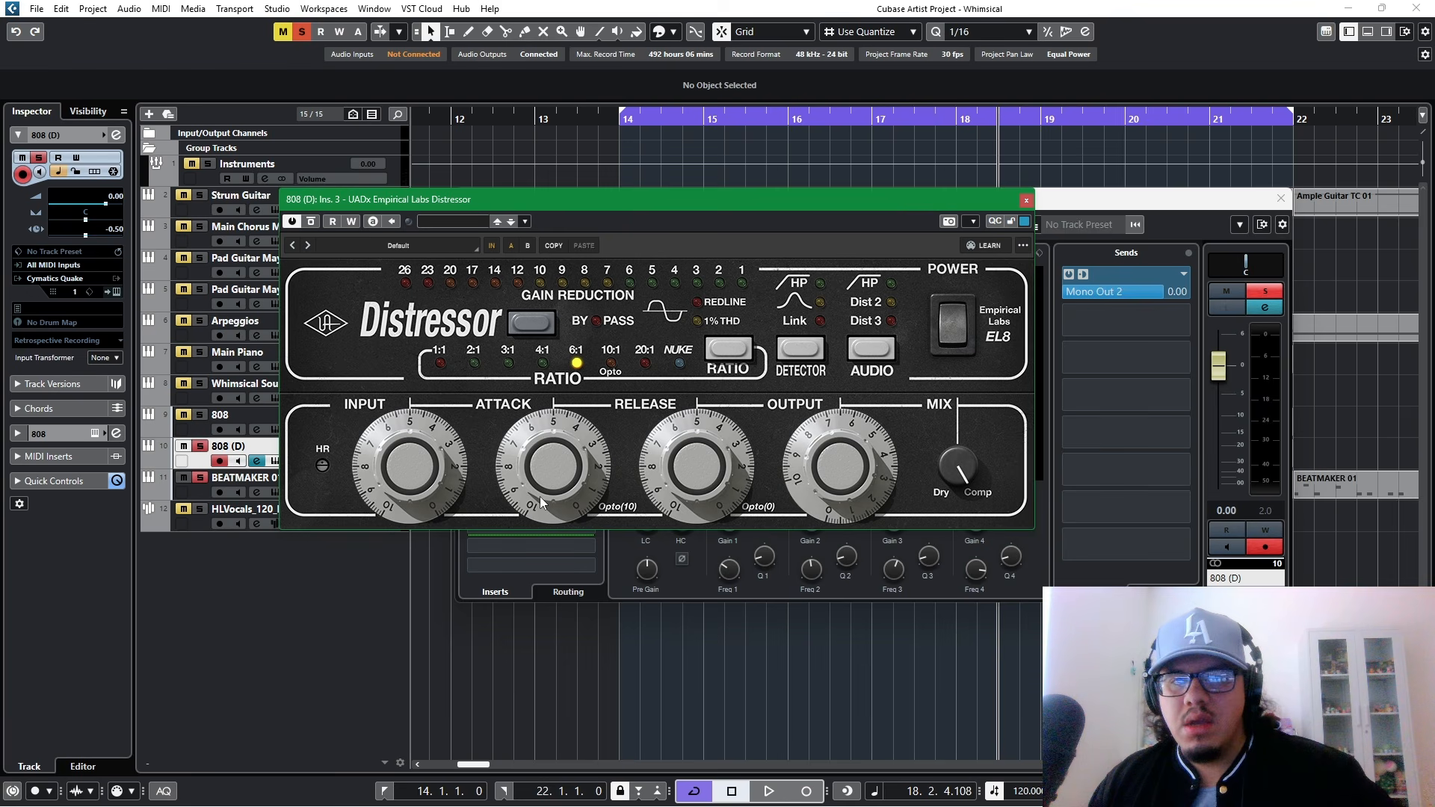
Step: Set the Distressor to a 4:1 ratio, attack 10, release just under 1 and high-pass detector, lower its output and audition it
left_click_drag(695, 439, 674, 483)
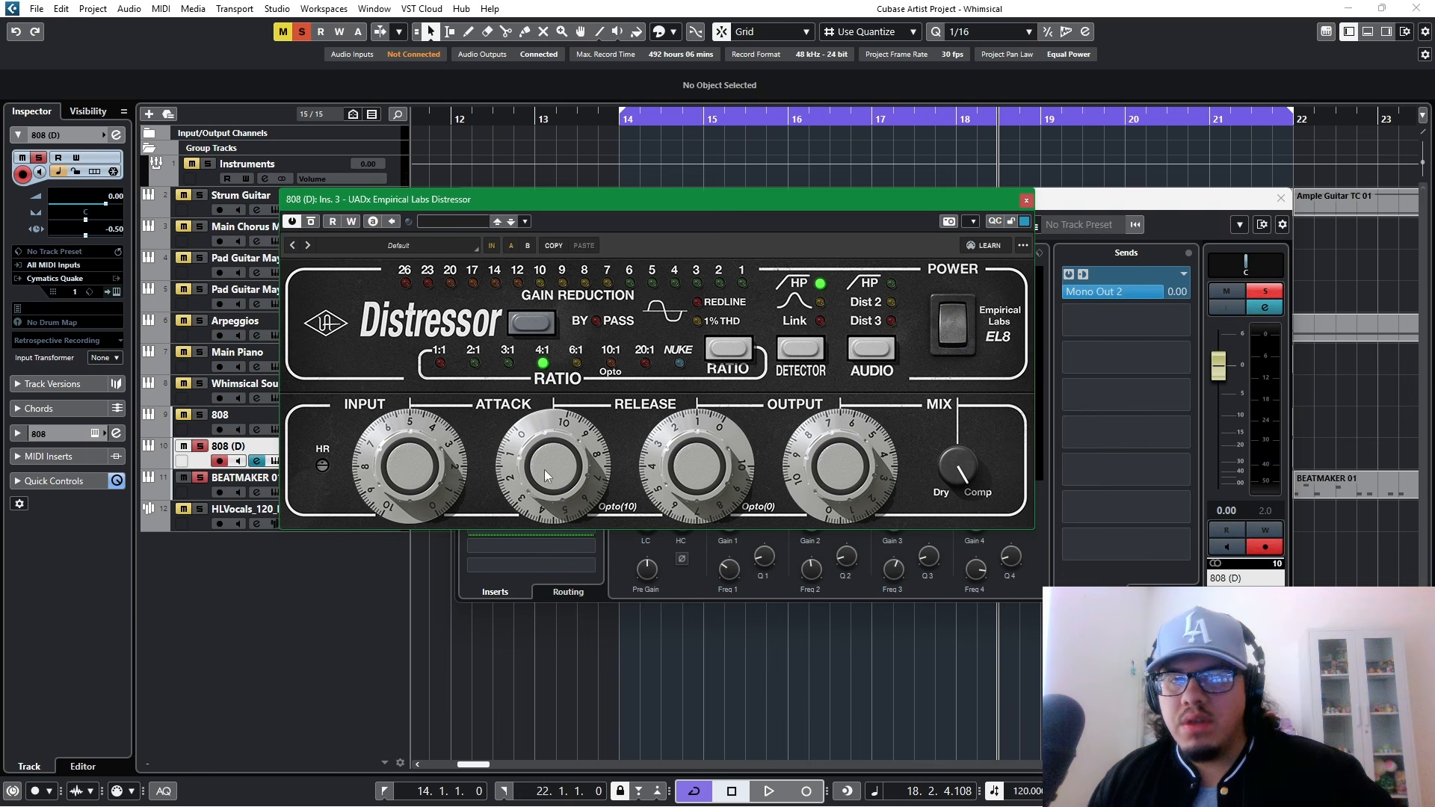
left_click_drag(780, 221, 824, 201)
key("space")
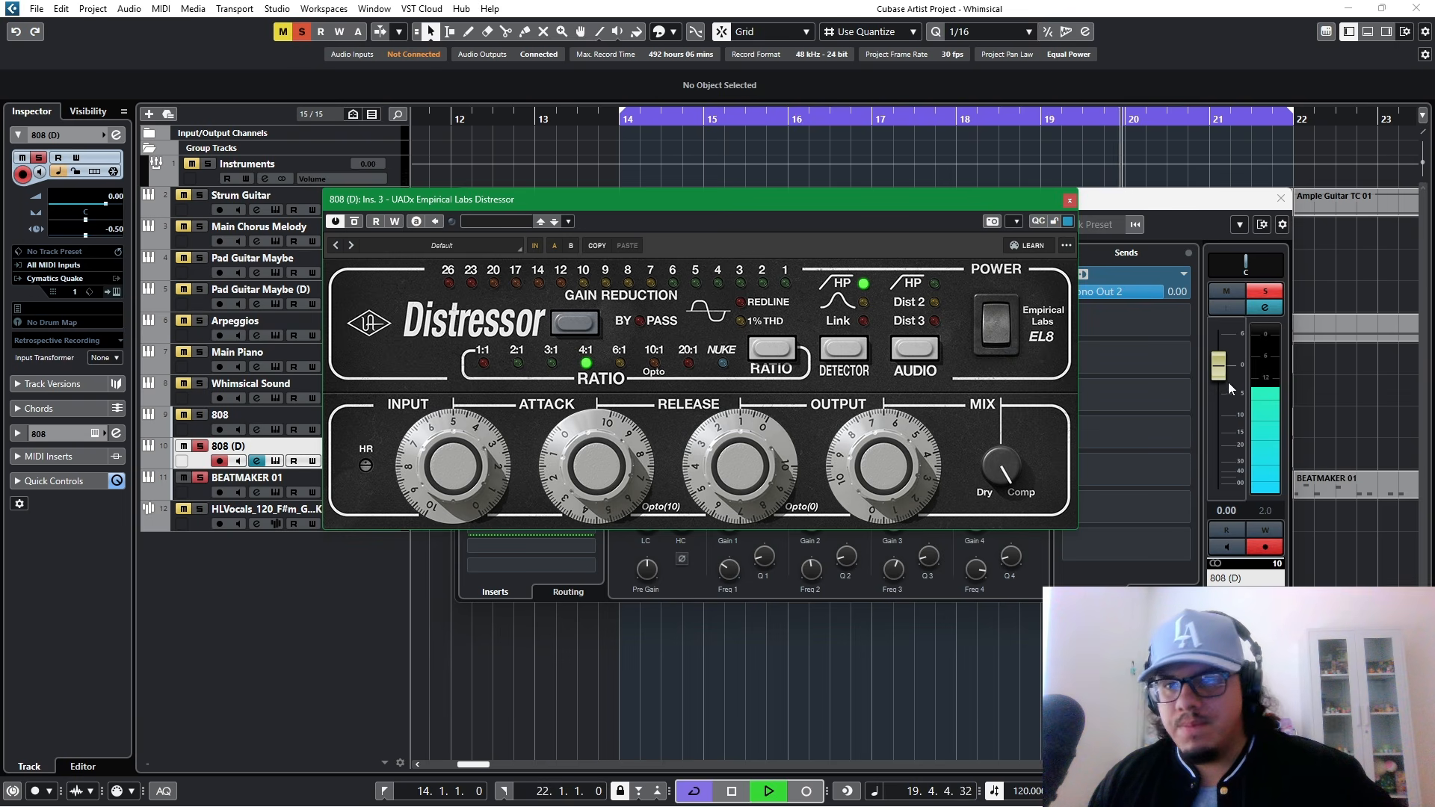
key("space")
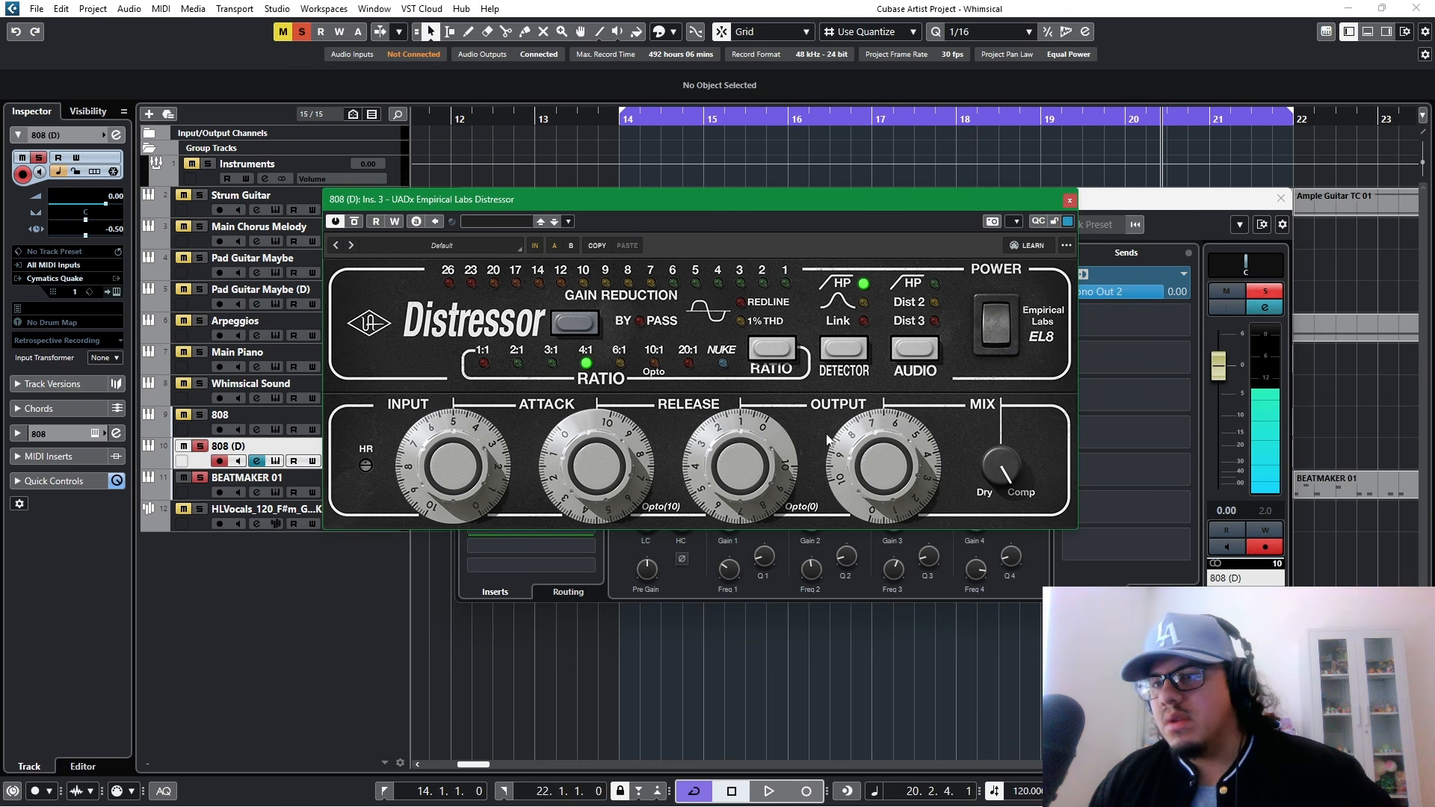
Step: Raise the Distressor's output to about 5 while listening to the 808 in playback
left_click_drag(878, 438, 864, 472)
key("space")
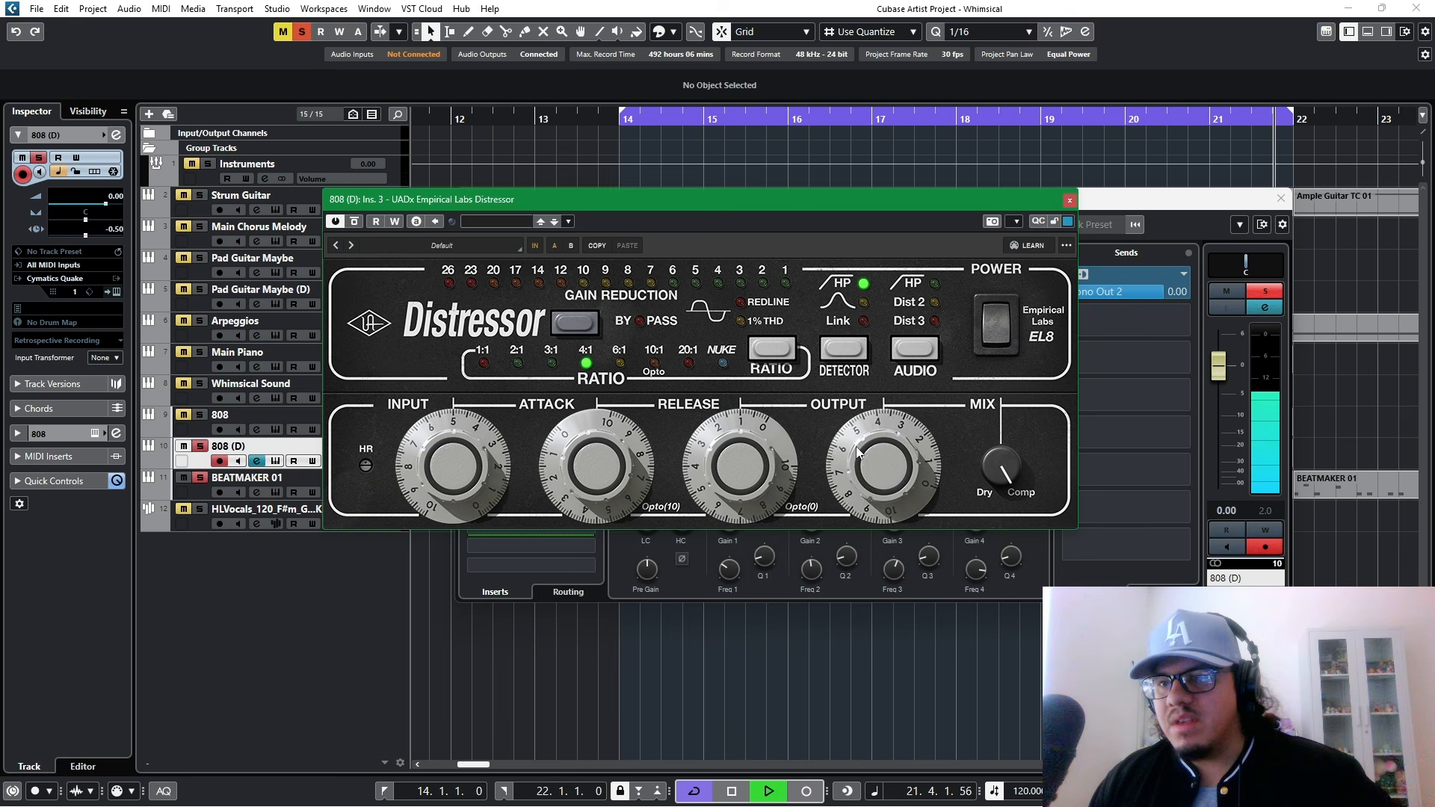
left_click_drag(855, 447, 863, 442)
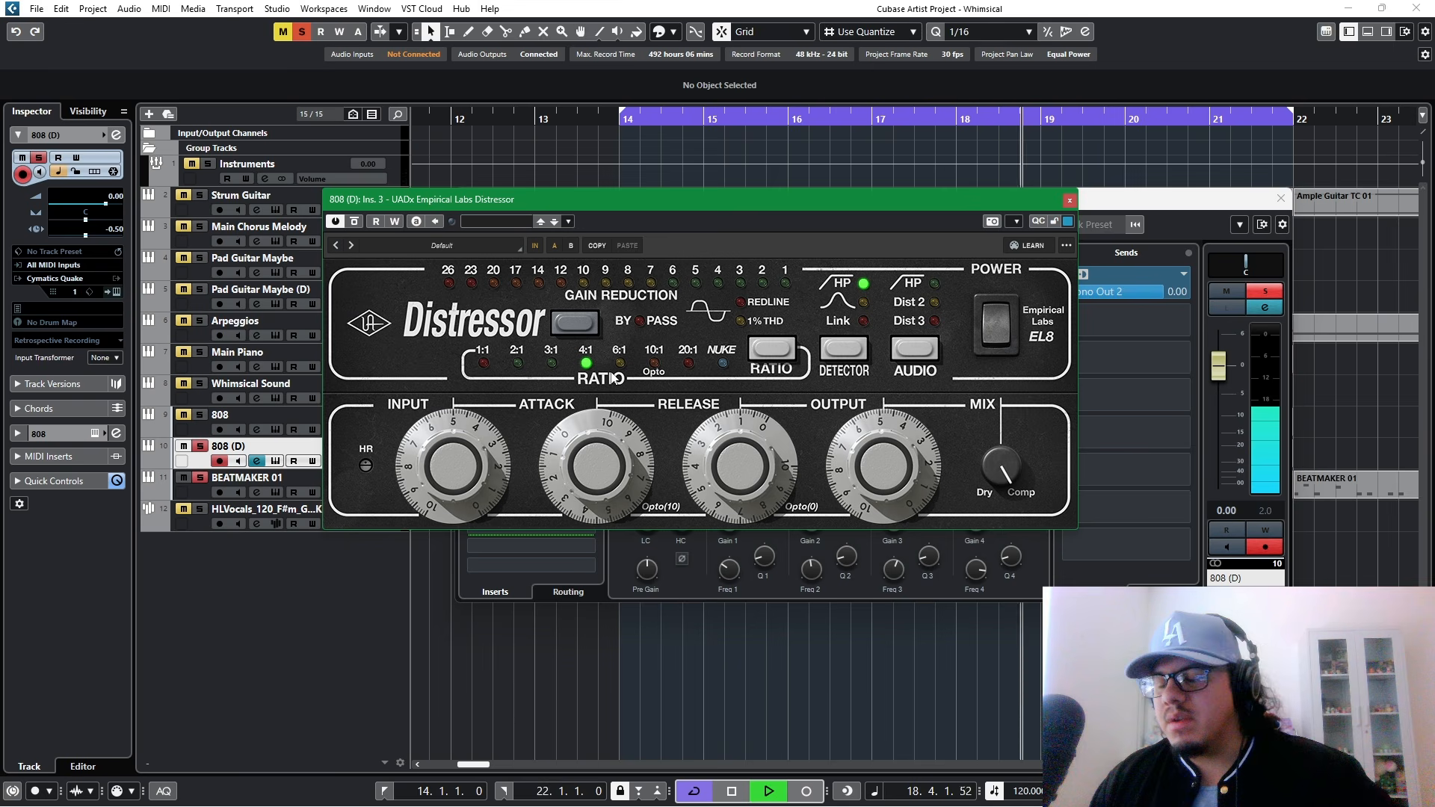
key("space")
Step: Raise the Distressor's input to about 7.5 and fine-tune its release to about 1.5 during playback
left_click_drag(425, 486, 430, 456)
key("space")
left_click_drag(725, 457, 719, 473)
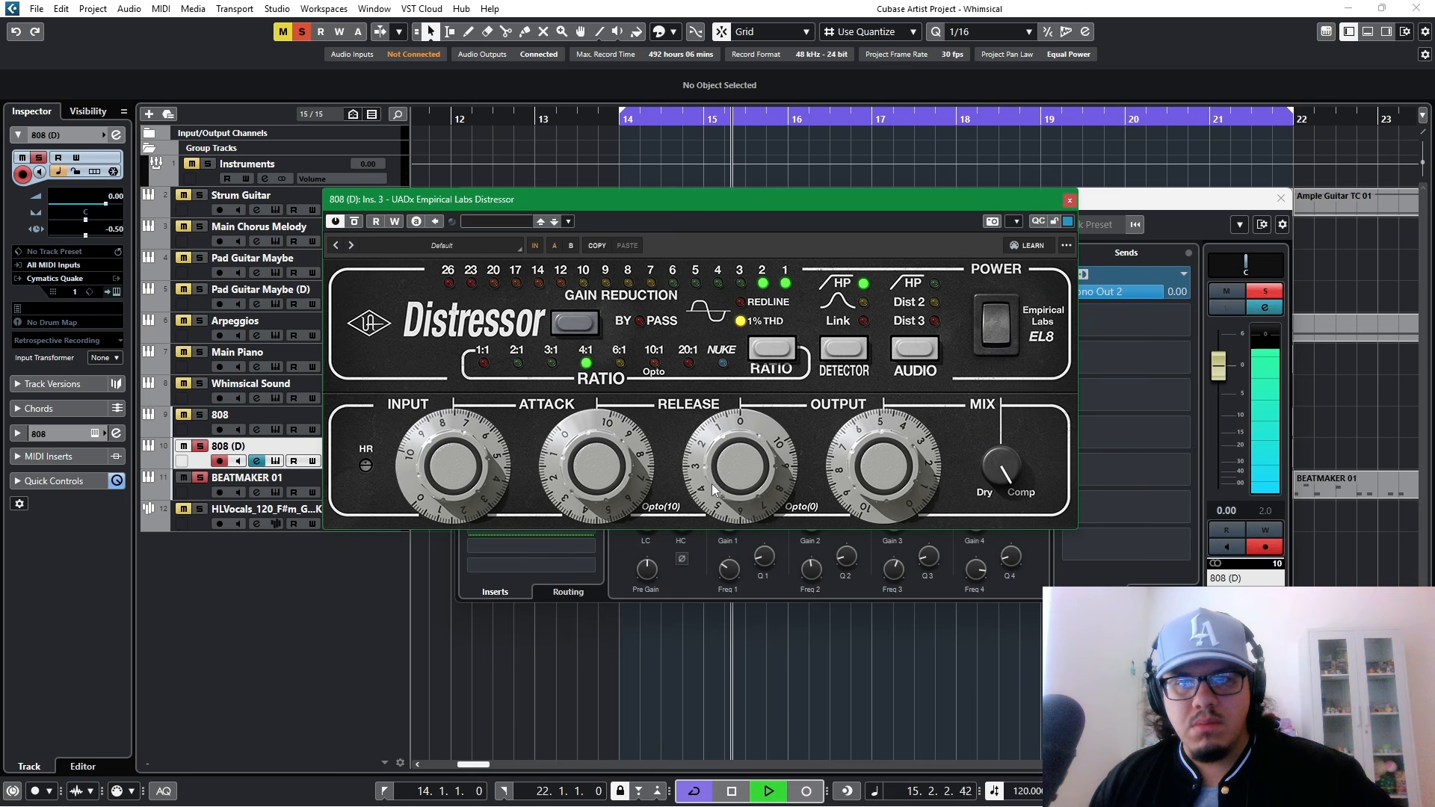
left_click_drag(712, 482, 716, 465)
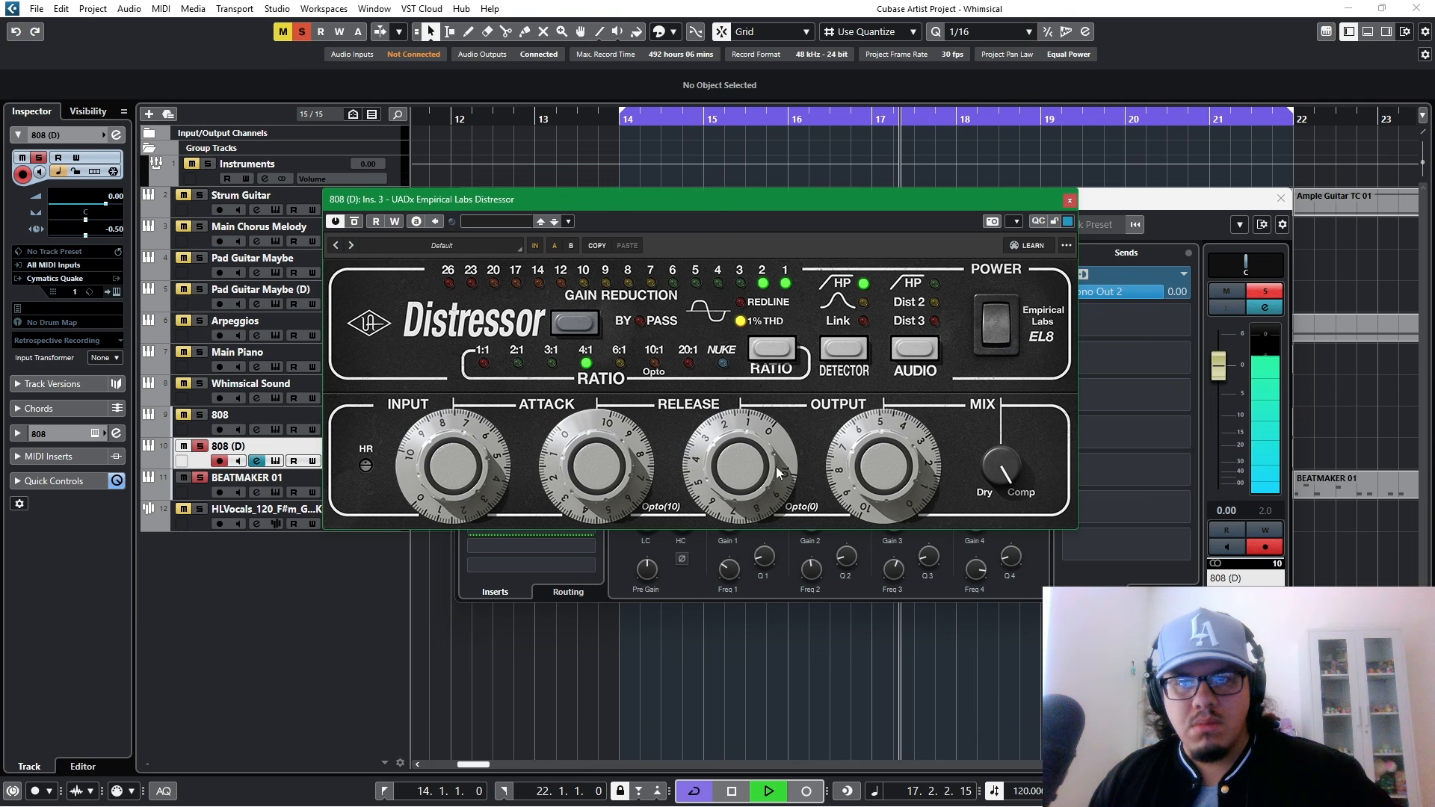
Step: Lower the Distressor's output to about 2, comparing the processed sound against bypass during playback, and close the compressor
left_click_drag(858, 448, 857, 459)
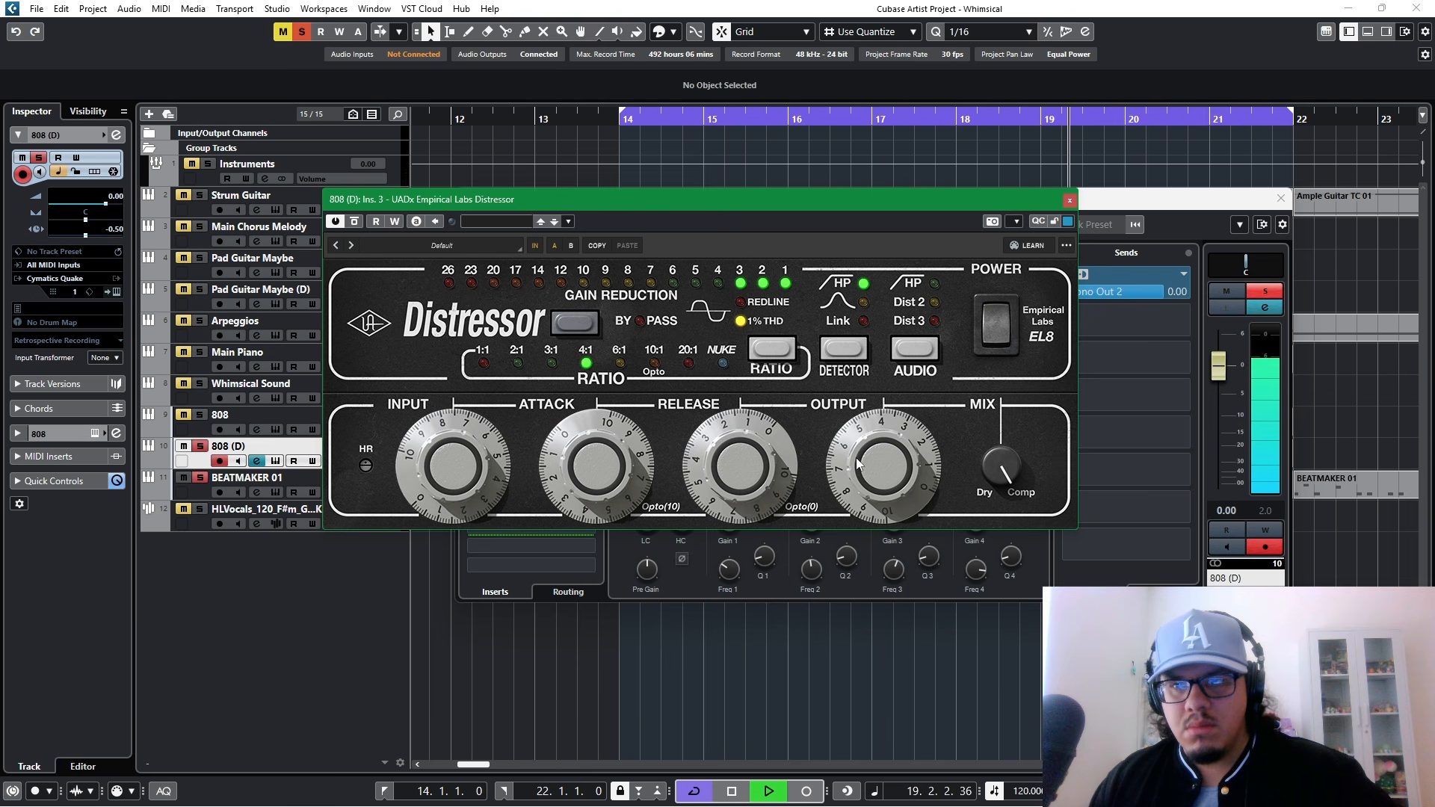
key("space")
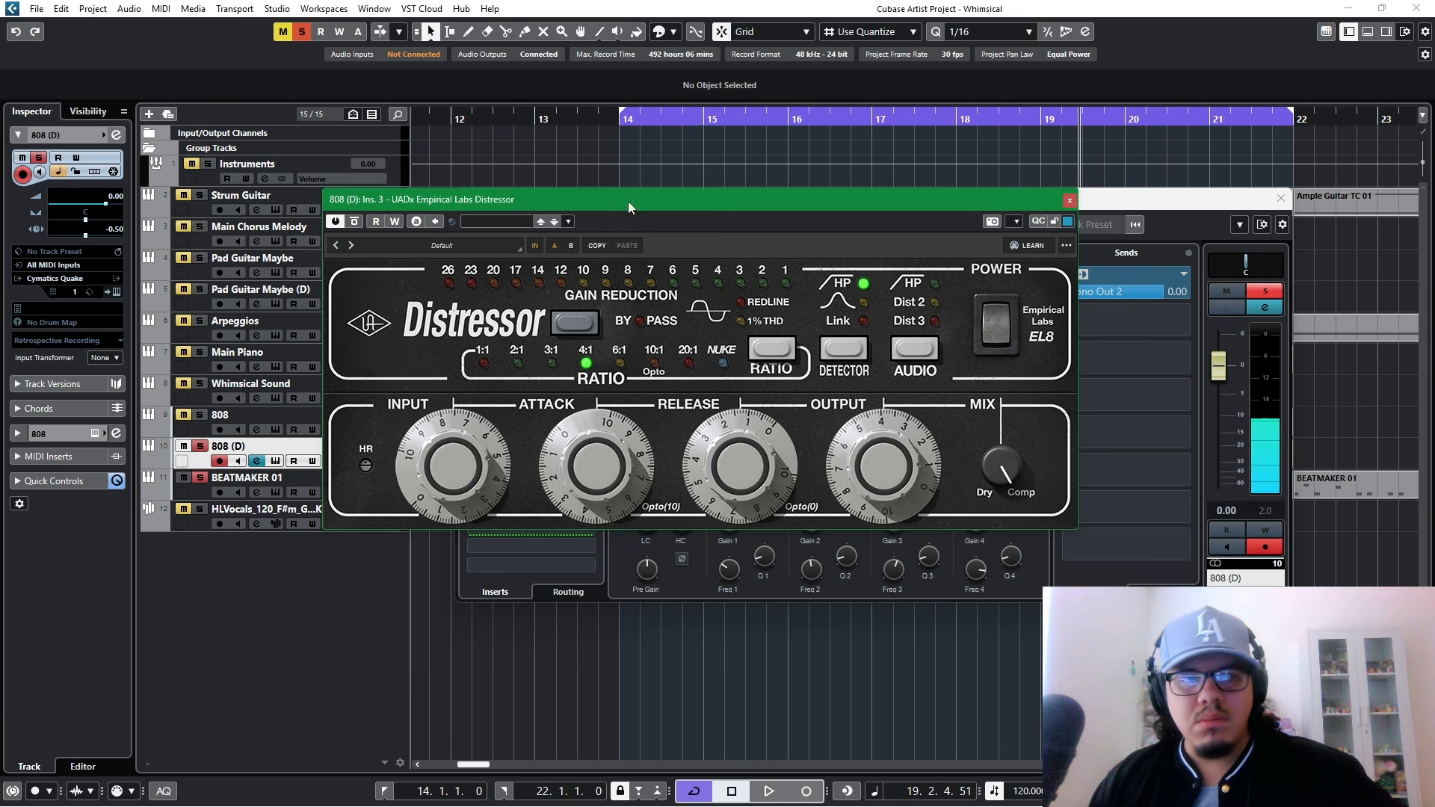
left_click_drag(686, 204, 724, 197)
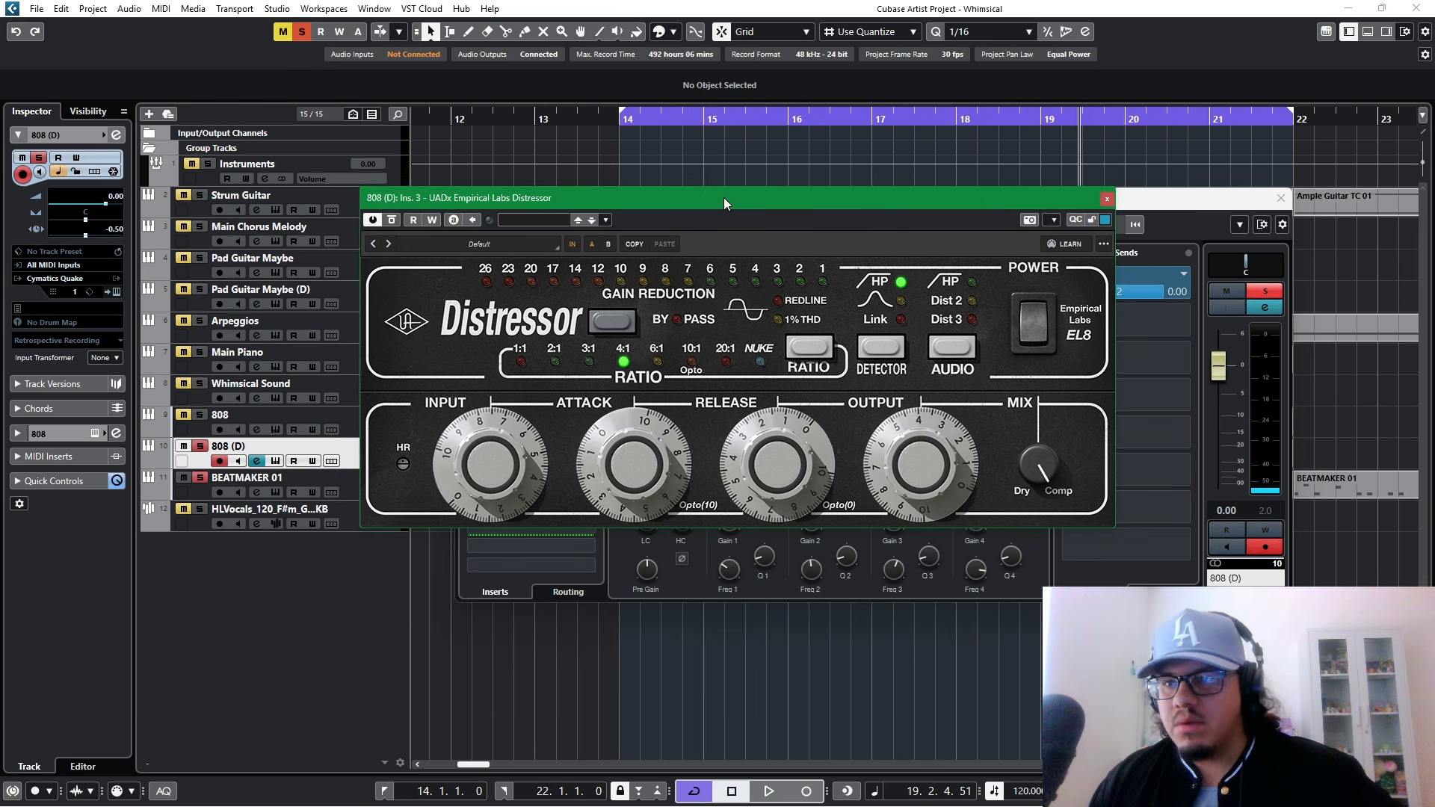
key("space")
left_click(607, 320)
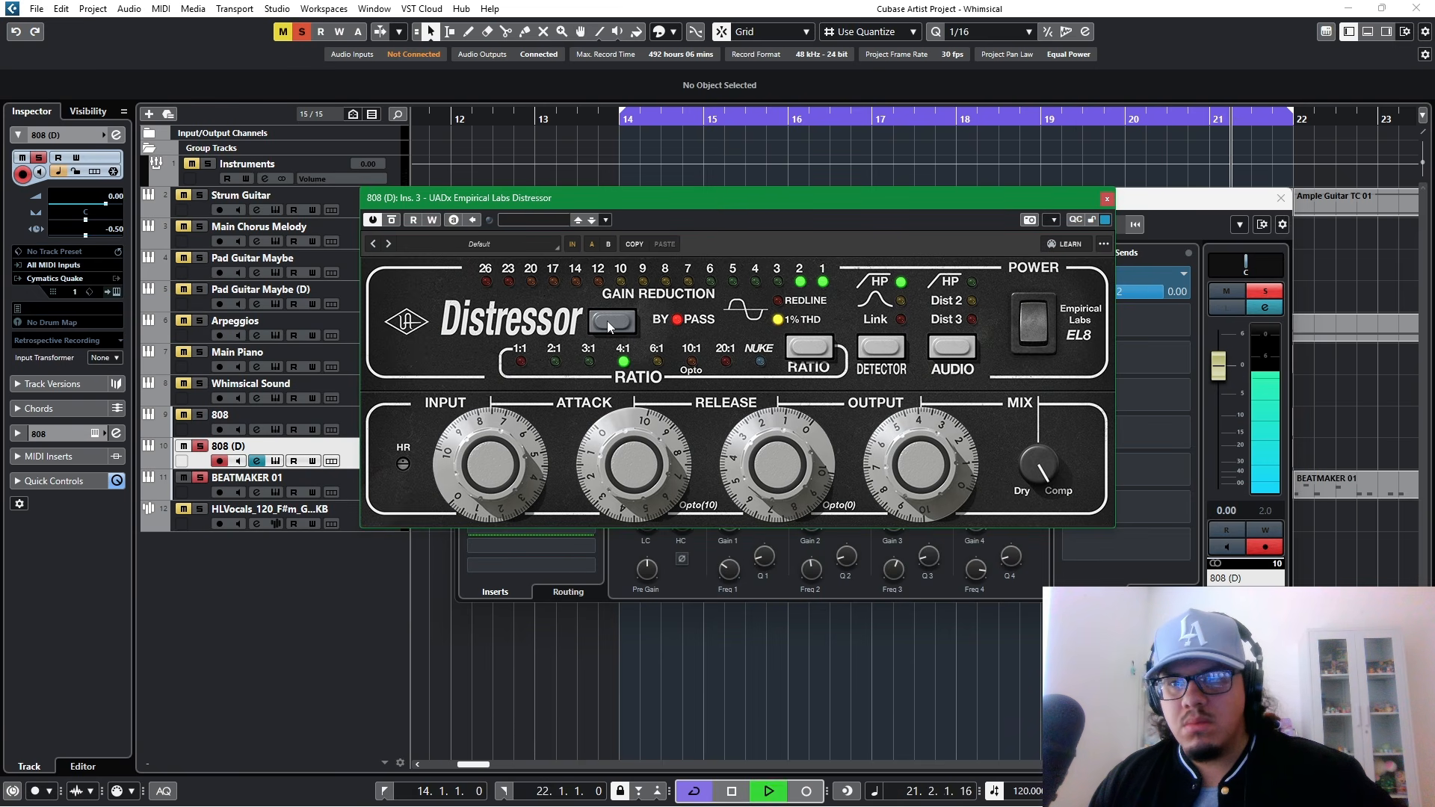
left_click(607, 321)
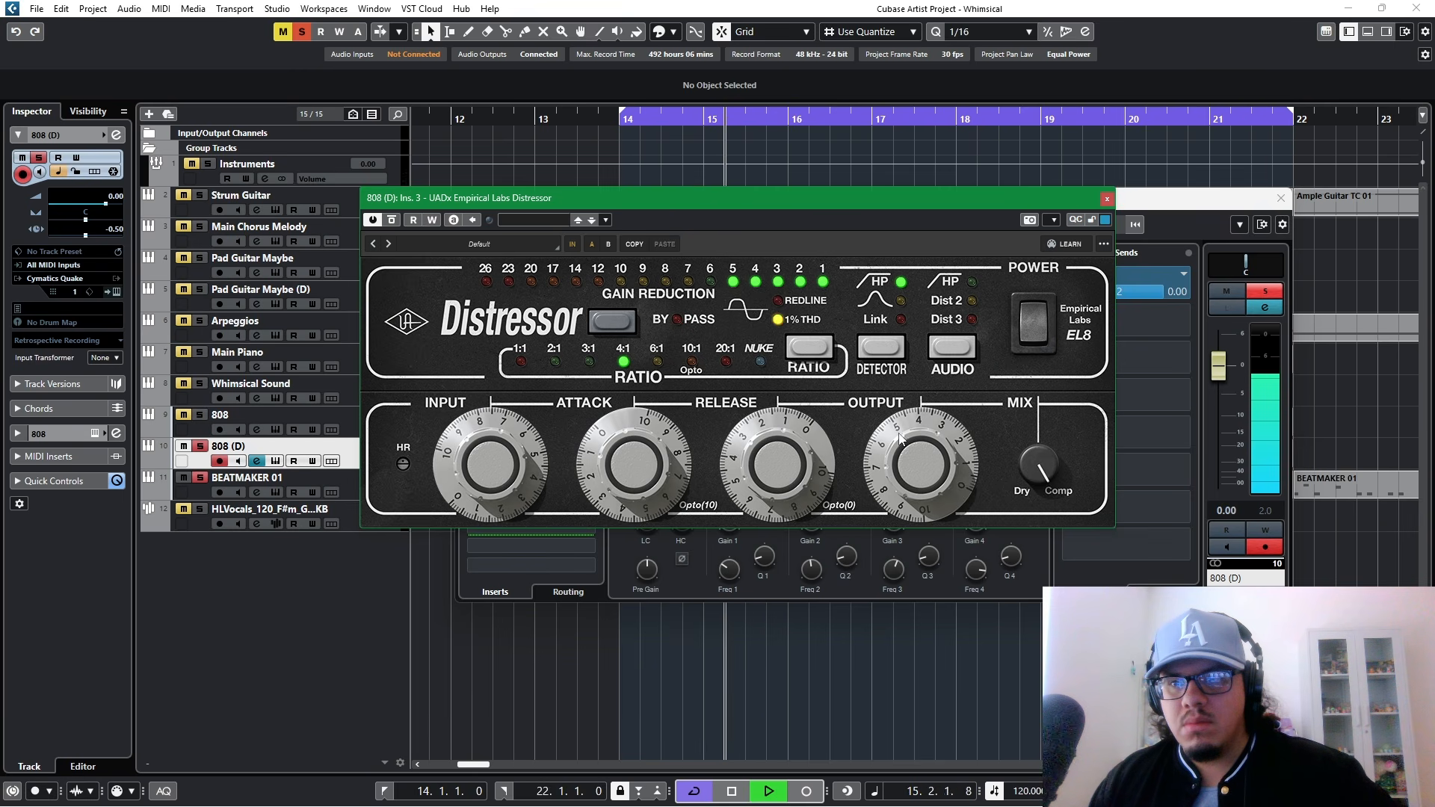
left_click_drag(896, 445, 887, 452)
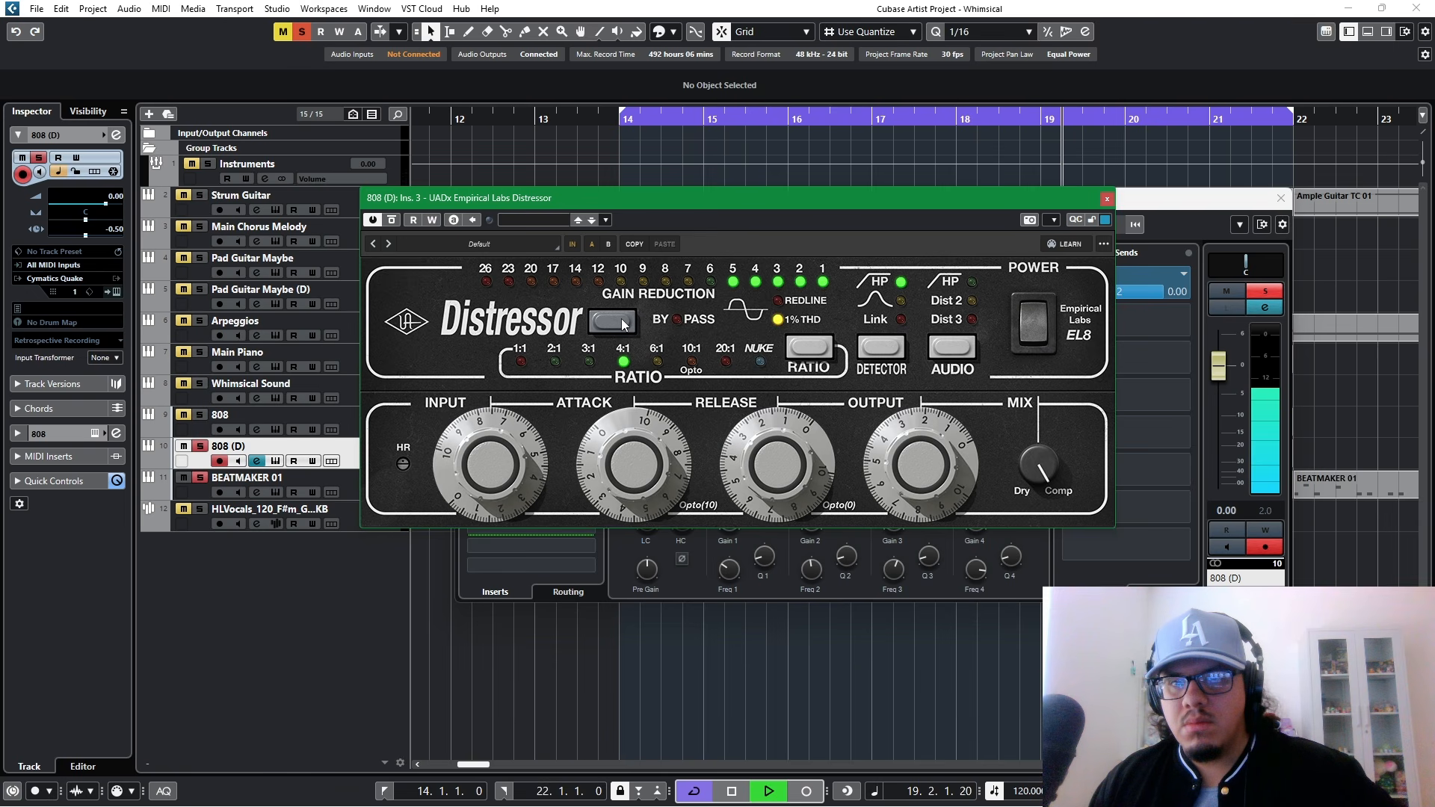
key("space")
left_click(1106, 198)
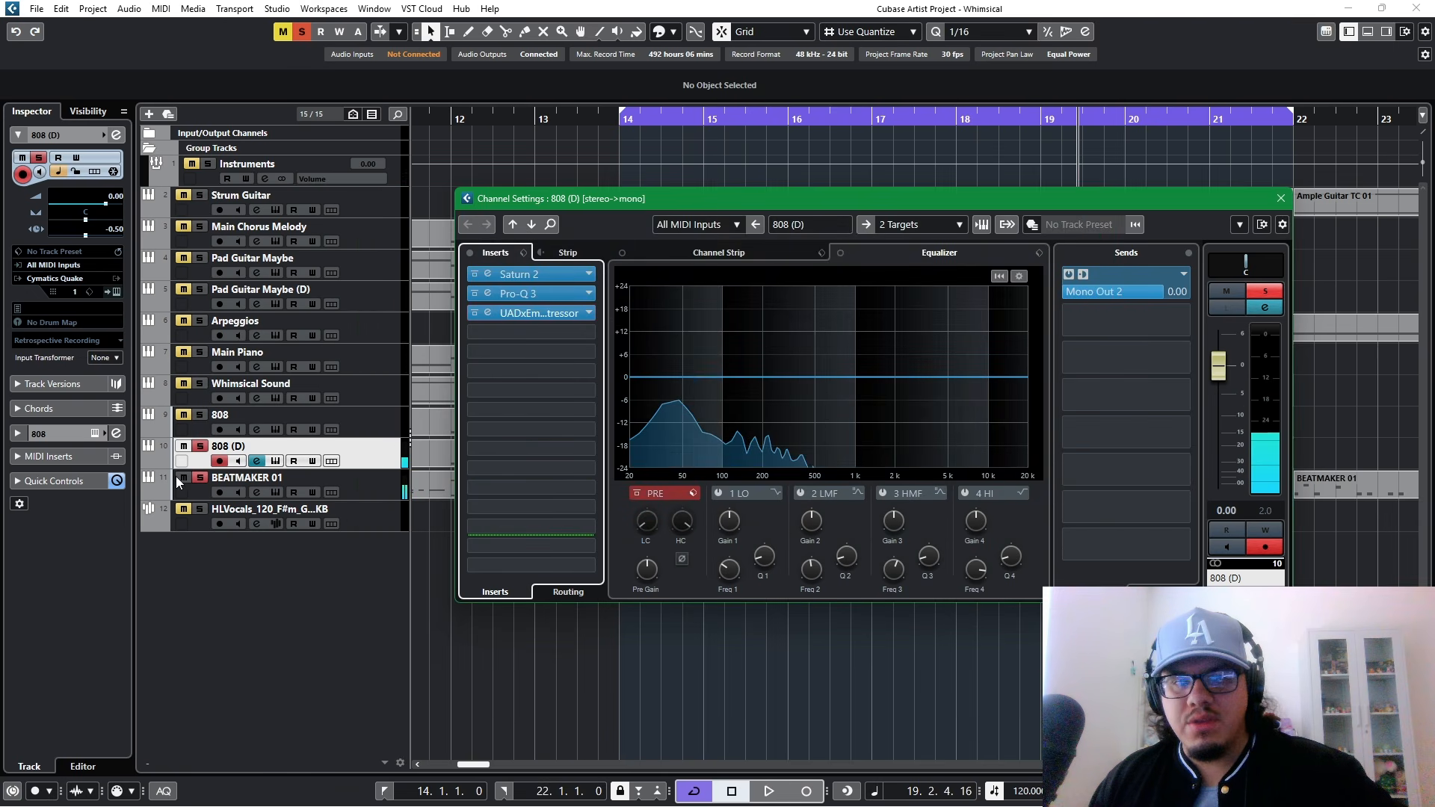
Step: Take BEATMAKER 01 out of solo and play 808 (D) from bar 14 with its channel settings open
key("e")
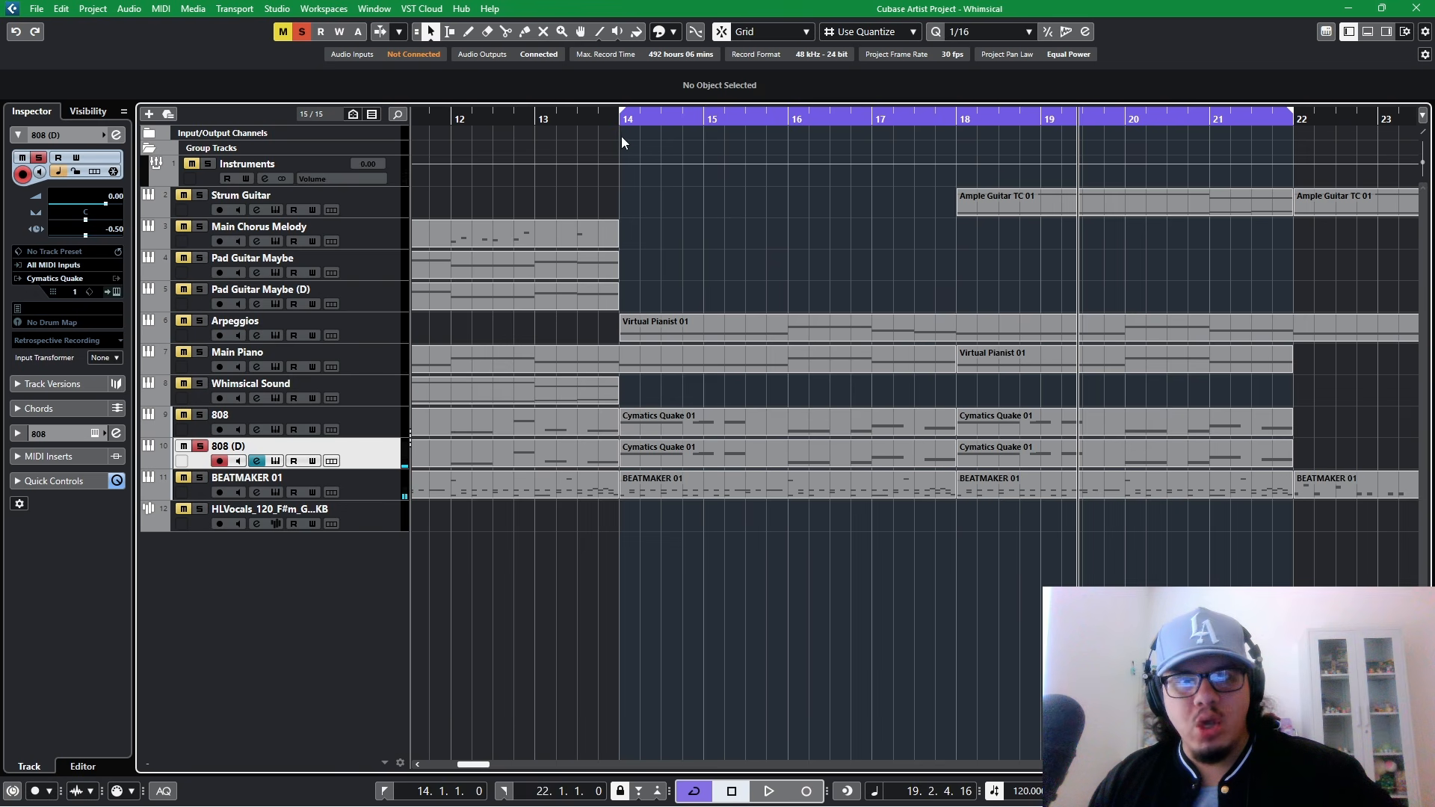
key("b")
key("b")
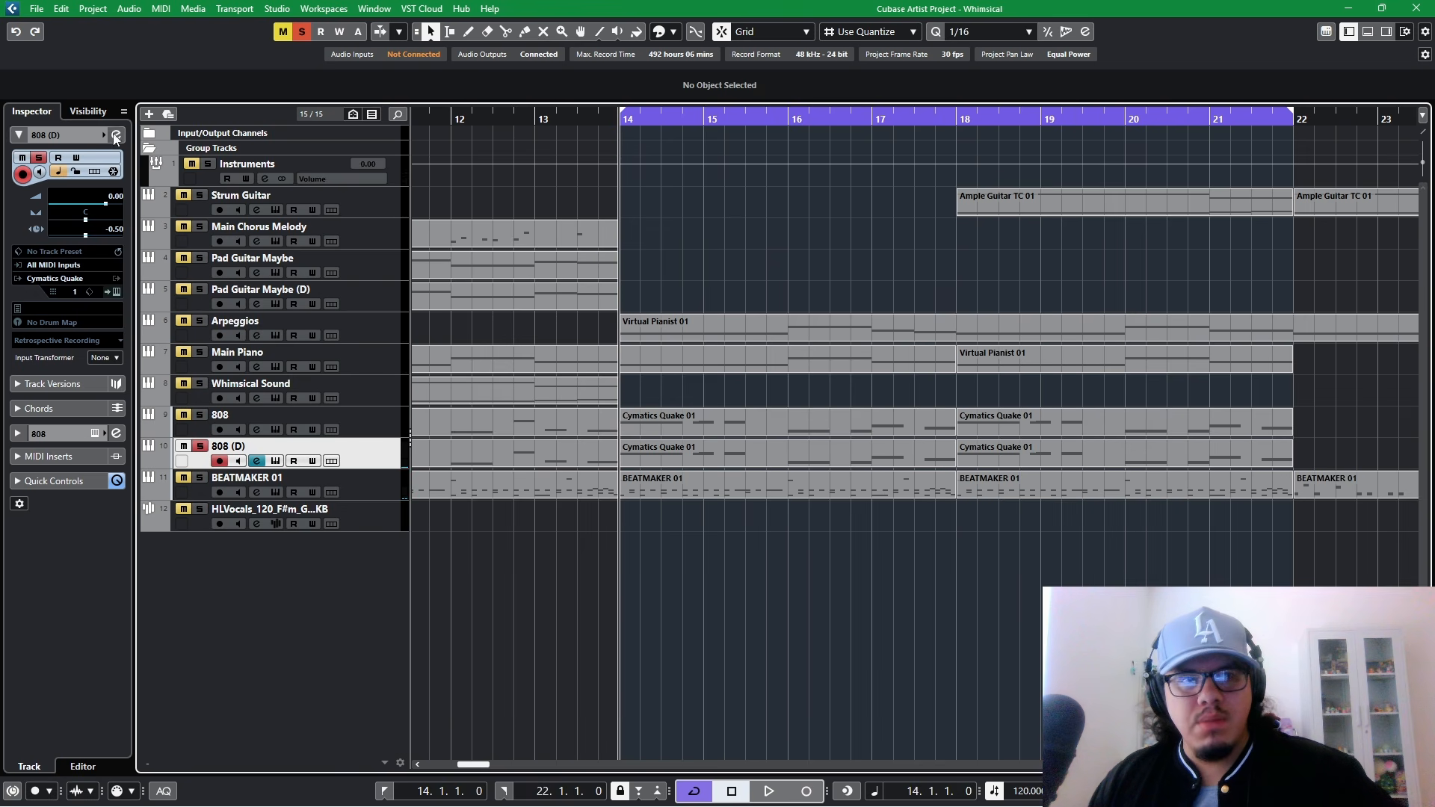
left_click(116, 135)
key("space")
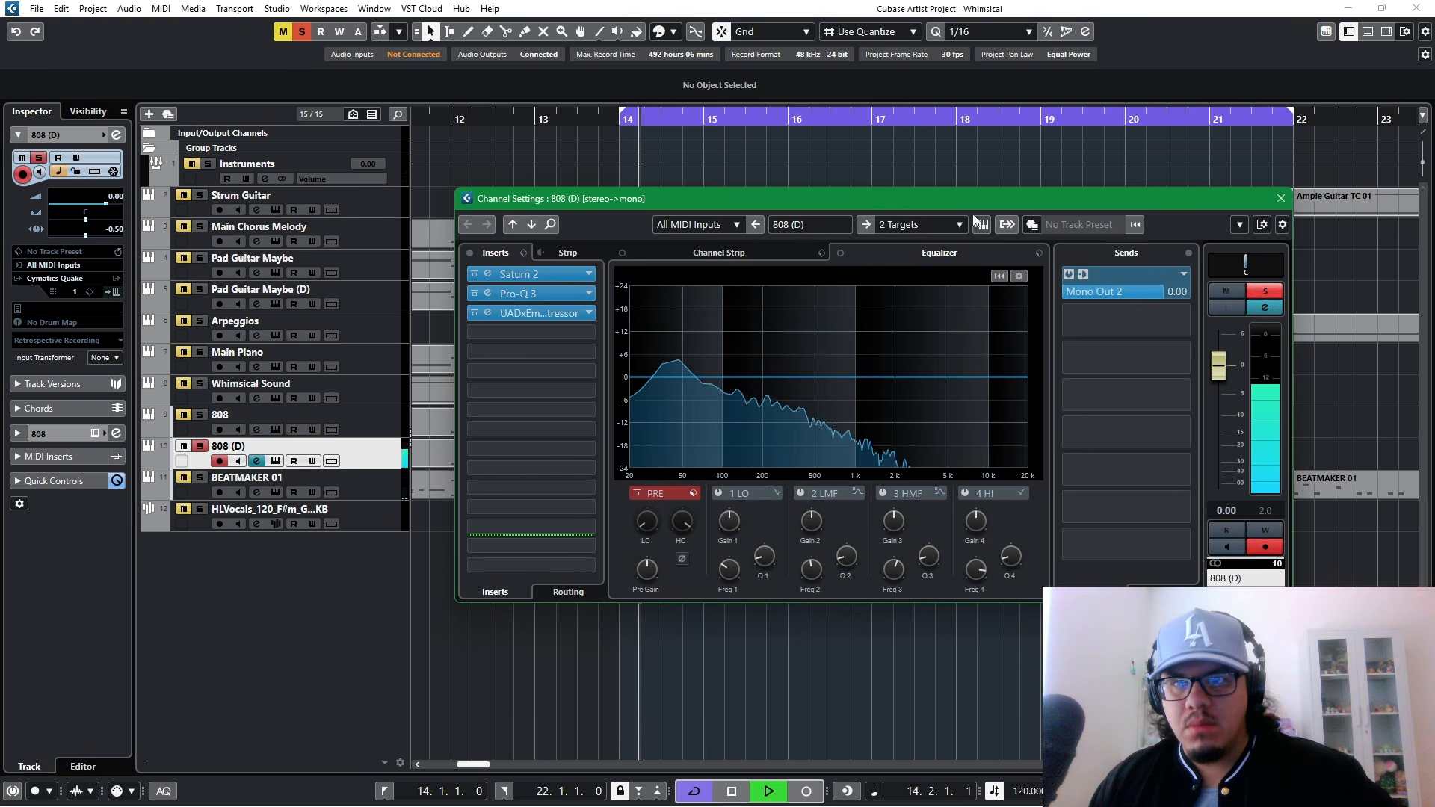
Step: Compare the Distressor's processed sound against bypass on 808 (D), stop playback and close the compressor
left_click(483, 313)
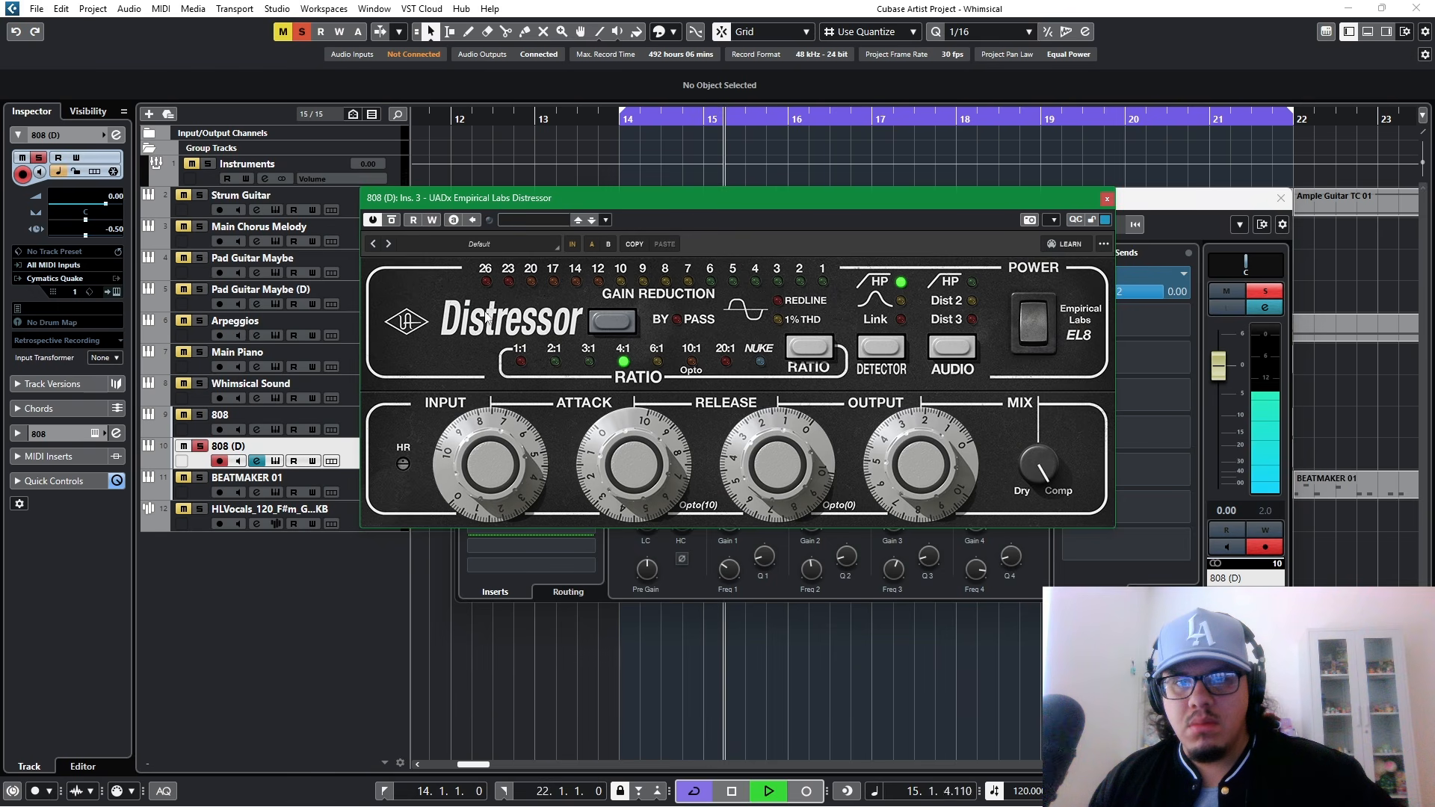
left_click(616, 325)
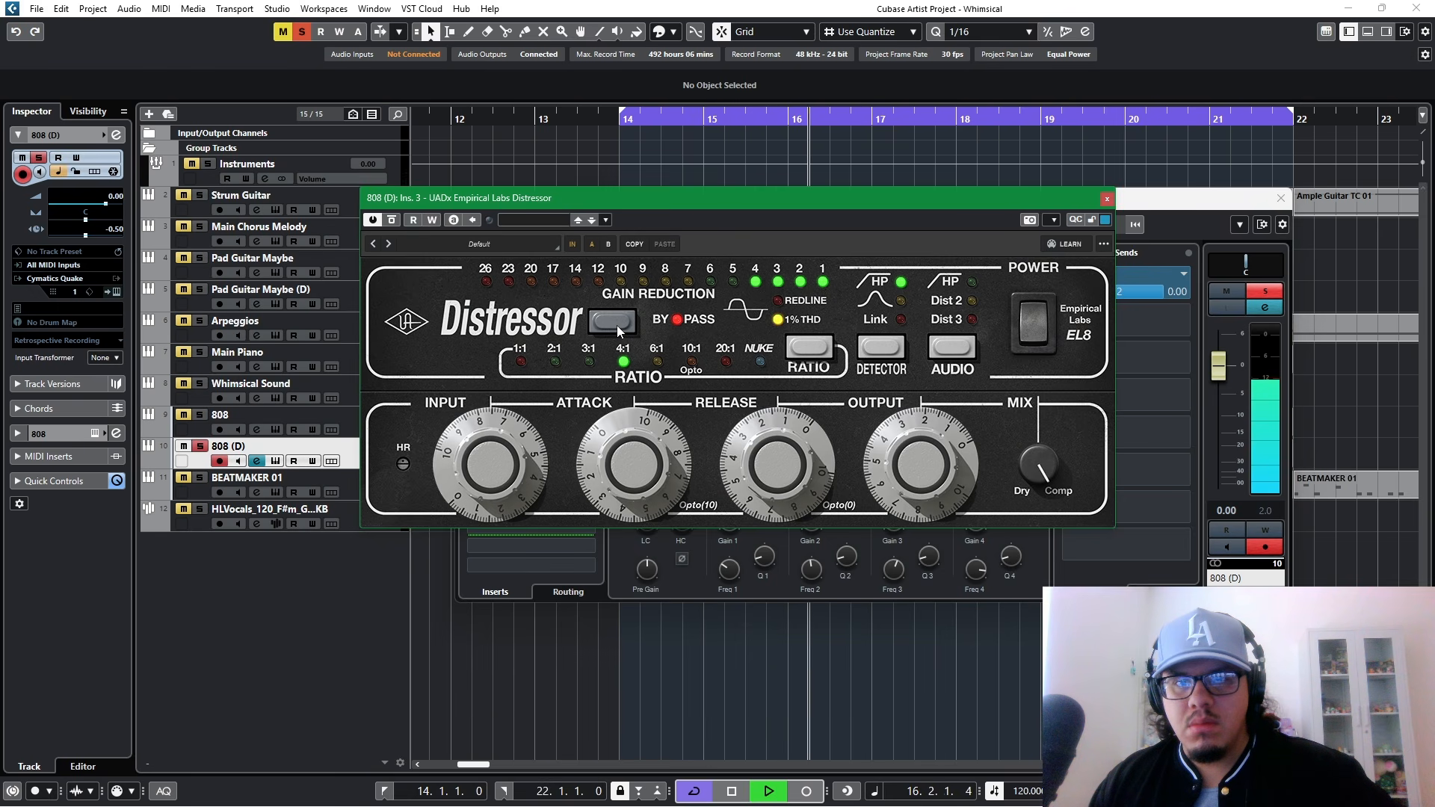
left_click(617, 325)
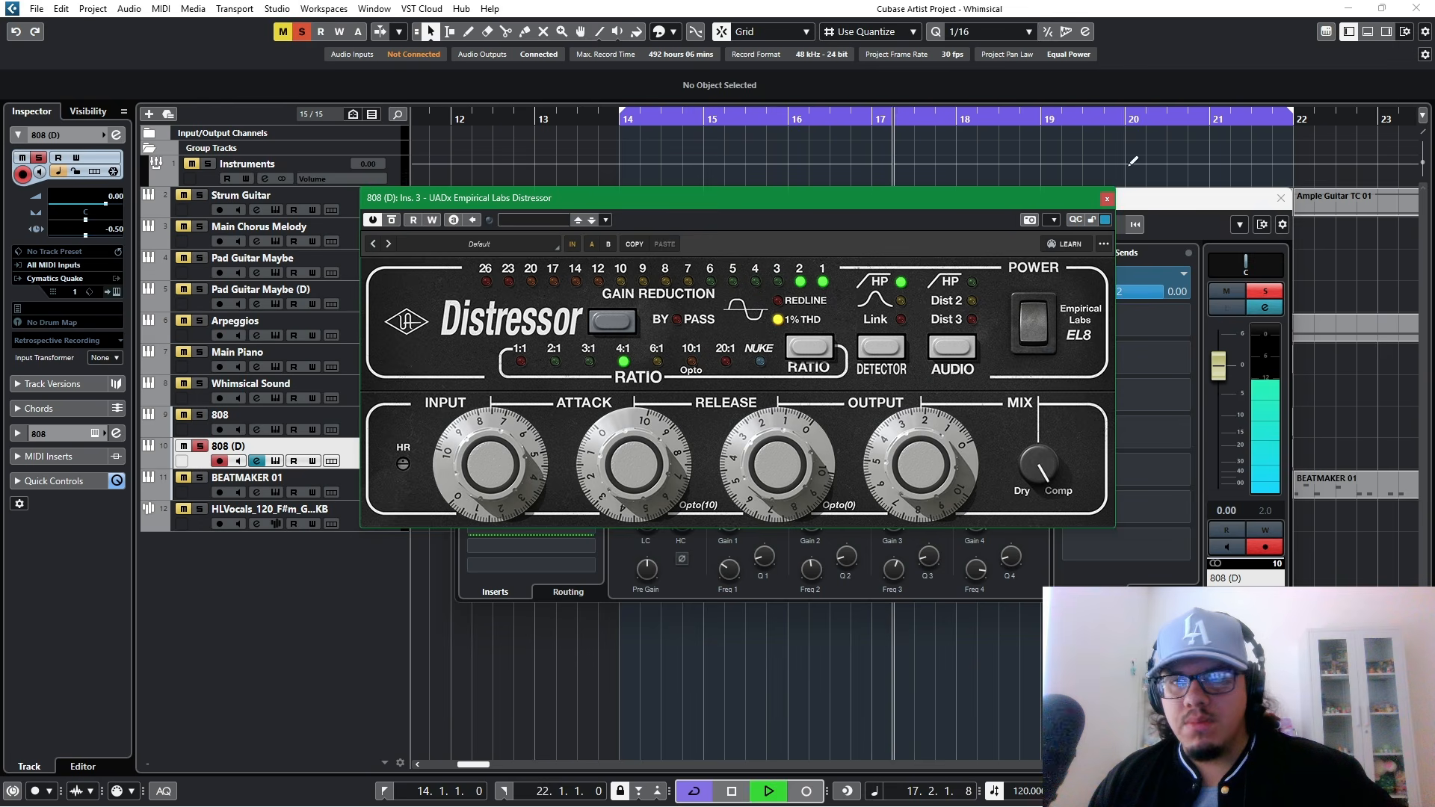
key("space")
left_click(1107, 199)
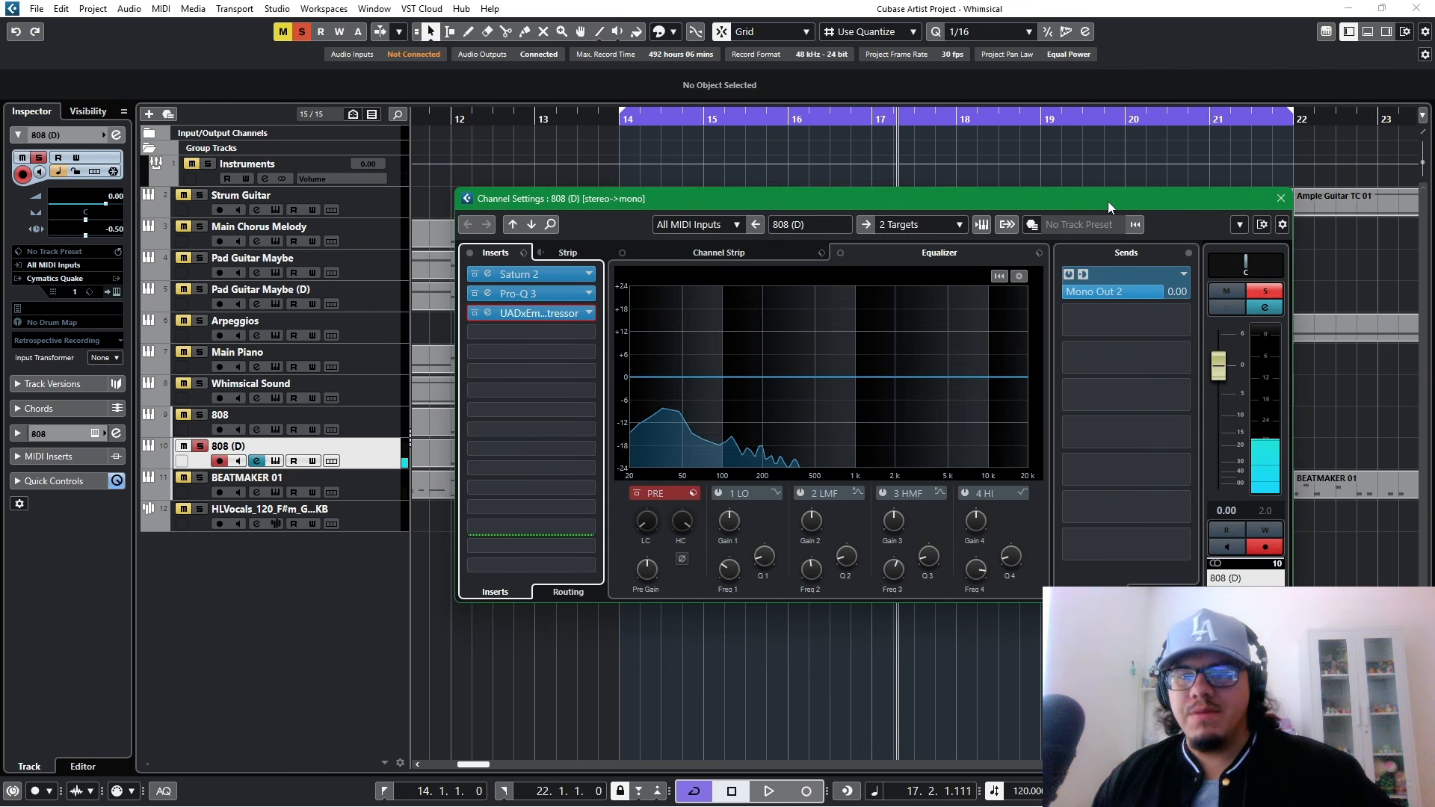
left_click_drag(1108, 205, 1109, 230)
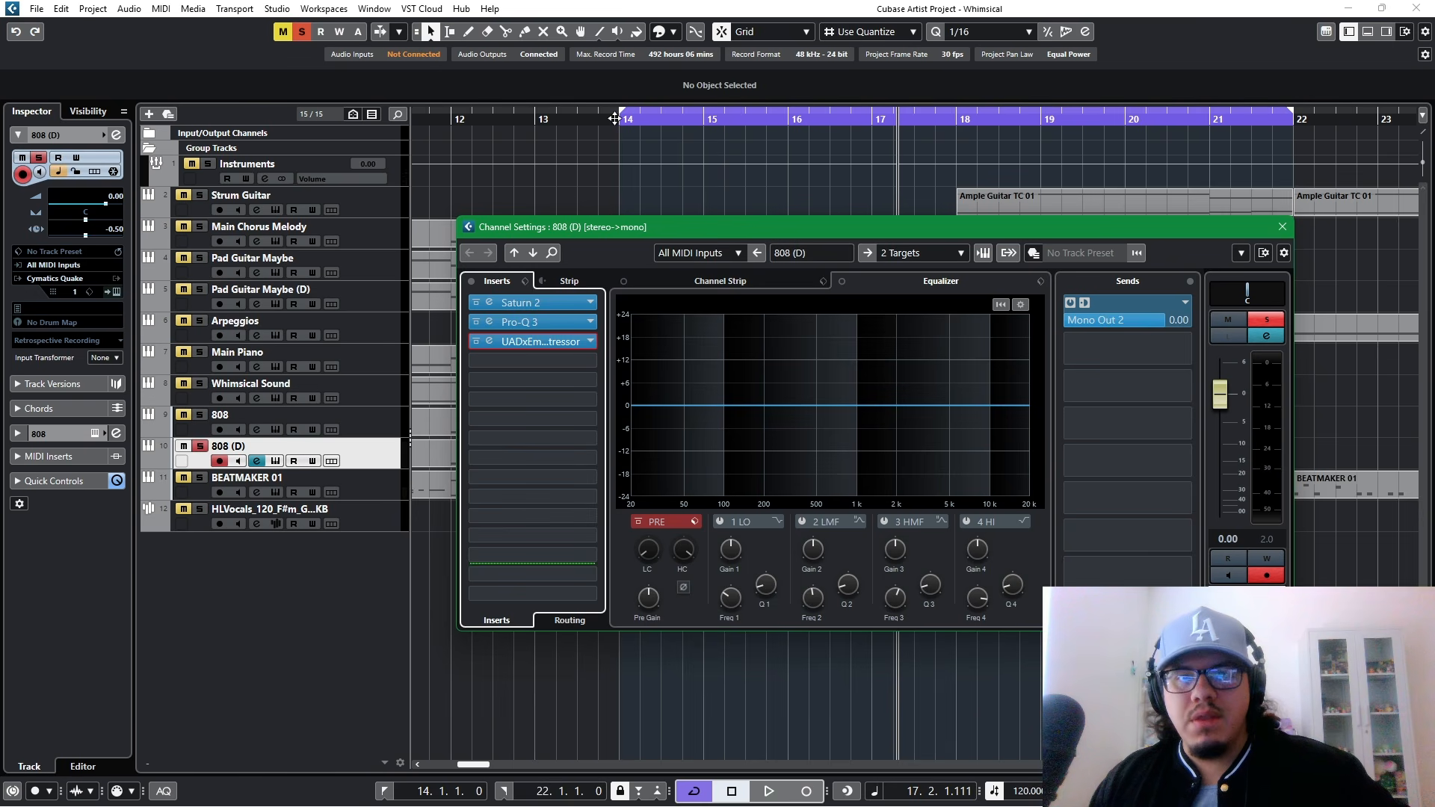
Step: Deactivate the Mono Out 2 send on 808 (D) and play the track briefly from bar 14 to hear it in stereo
key("e")
key("space")
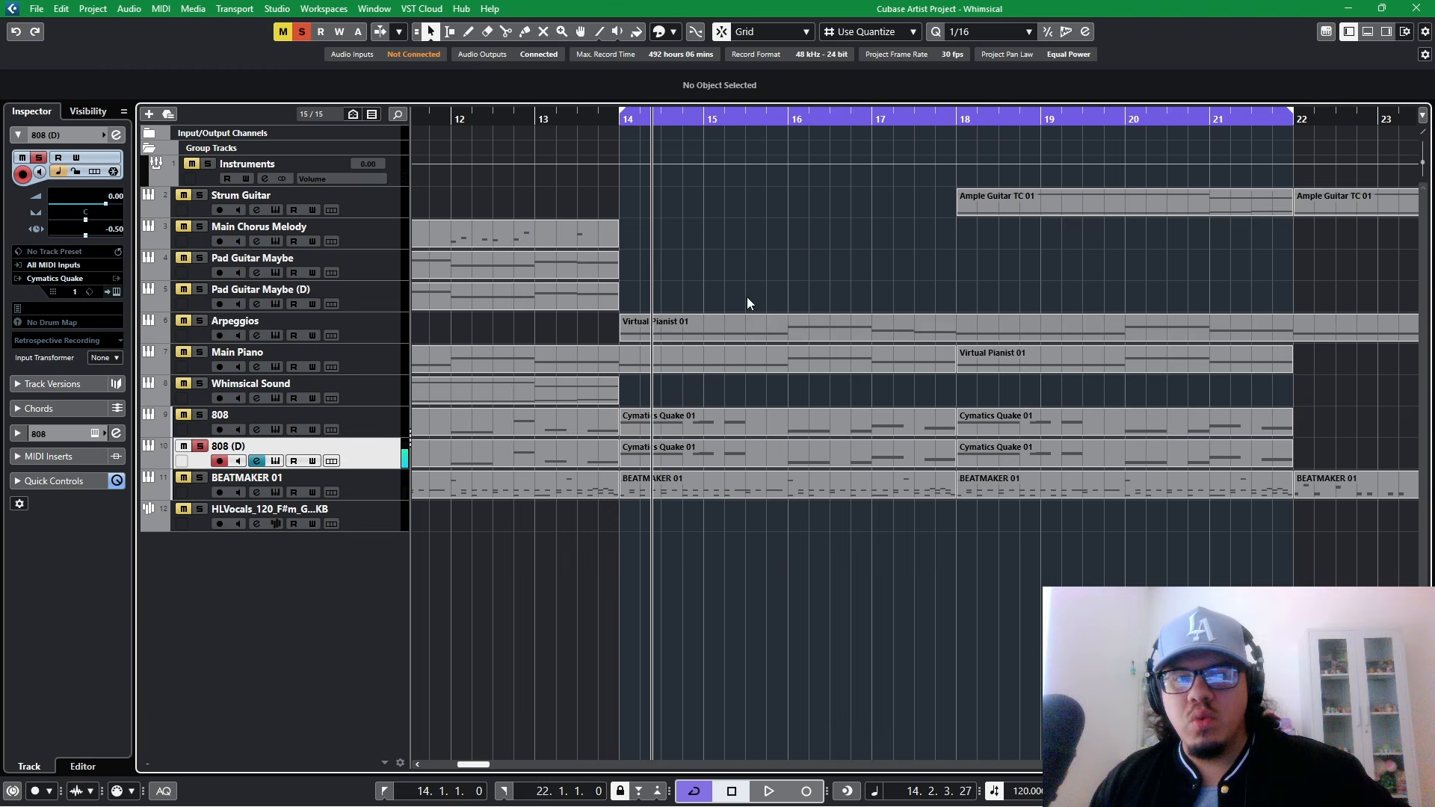
left_click(116, 134)
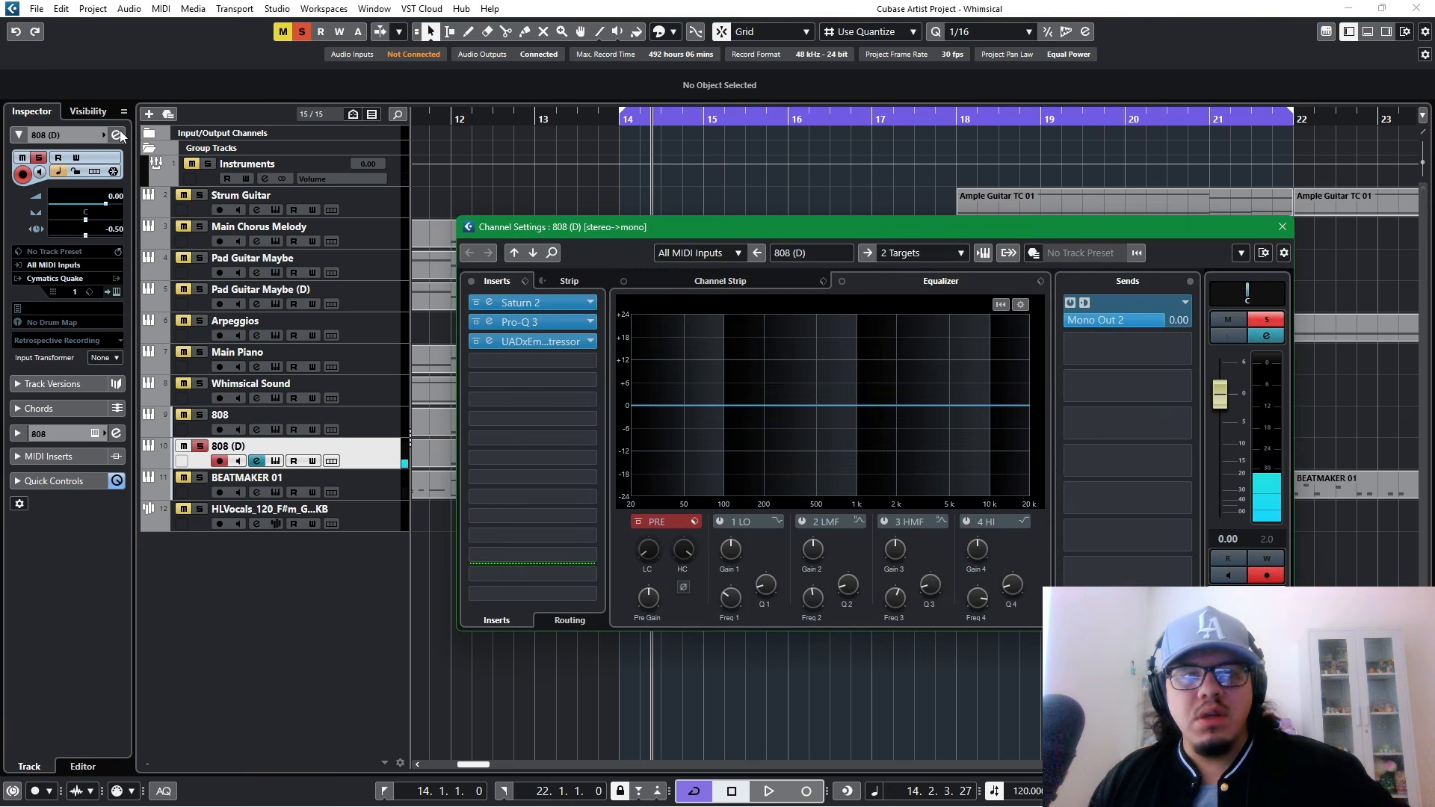
left_click(935, 258)
key("Escape")
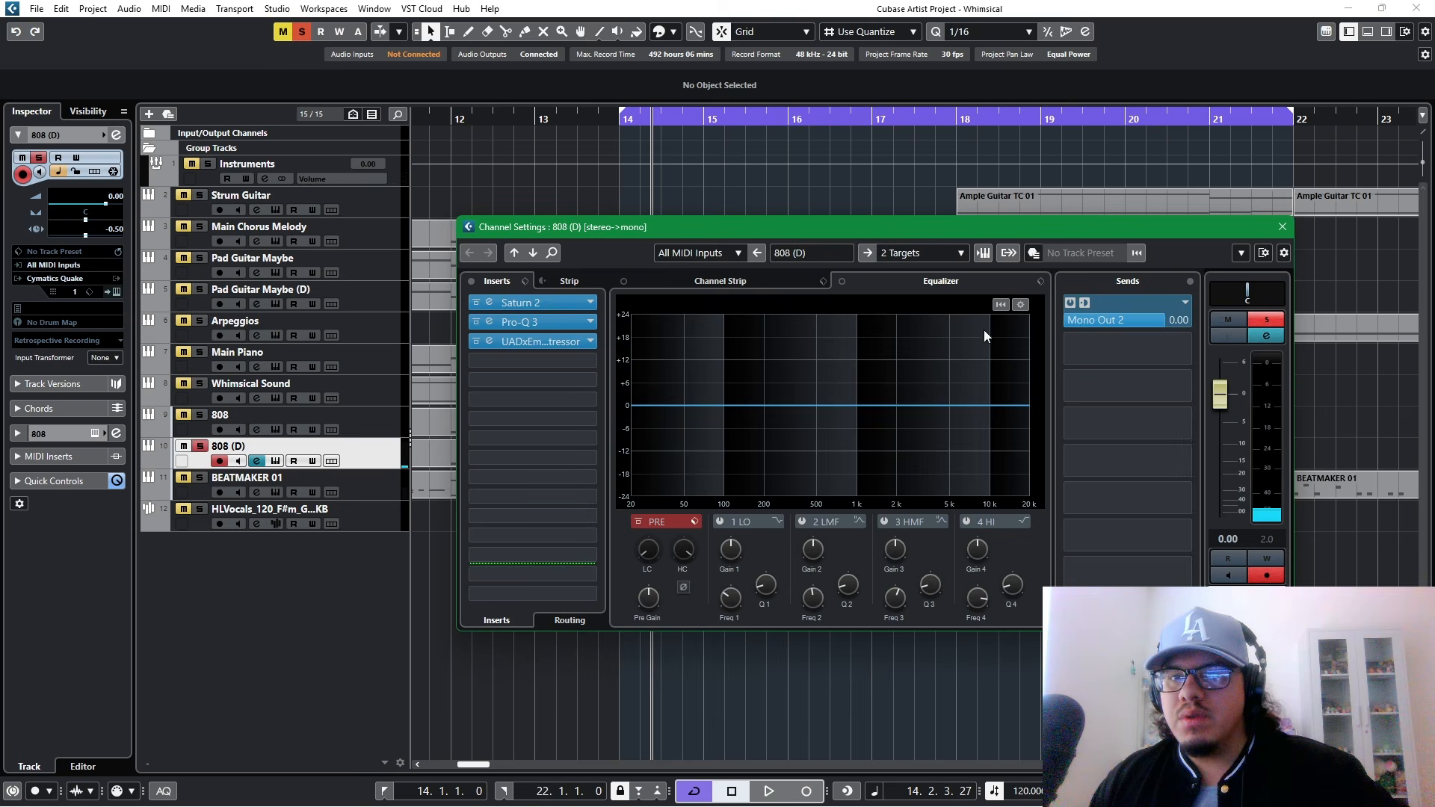
left_click(1069, 302)
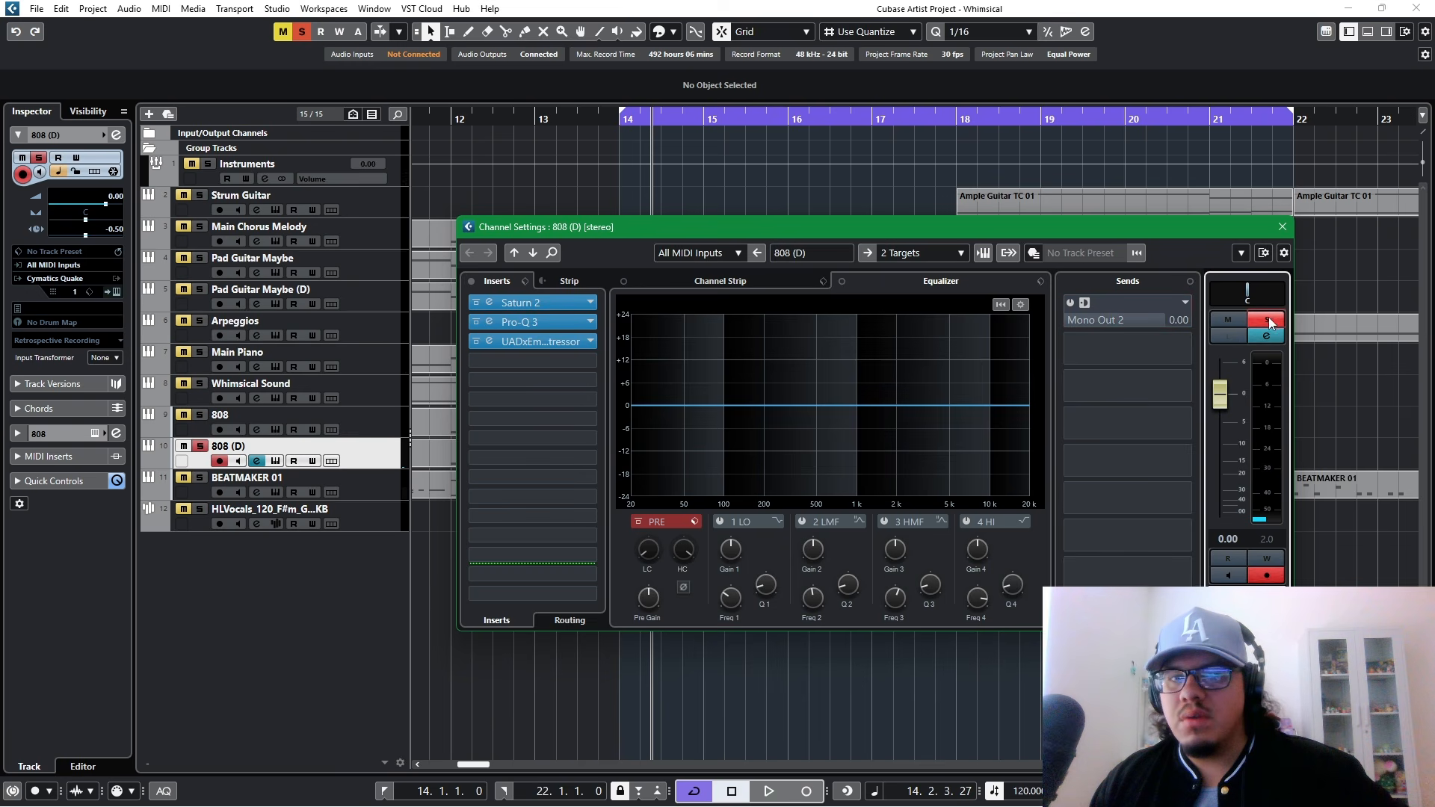
left_click(613, 123)
key("space")
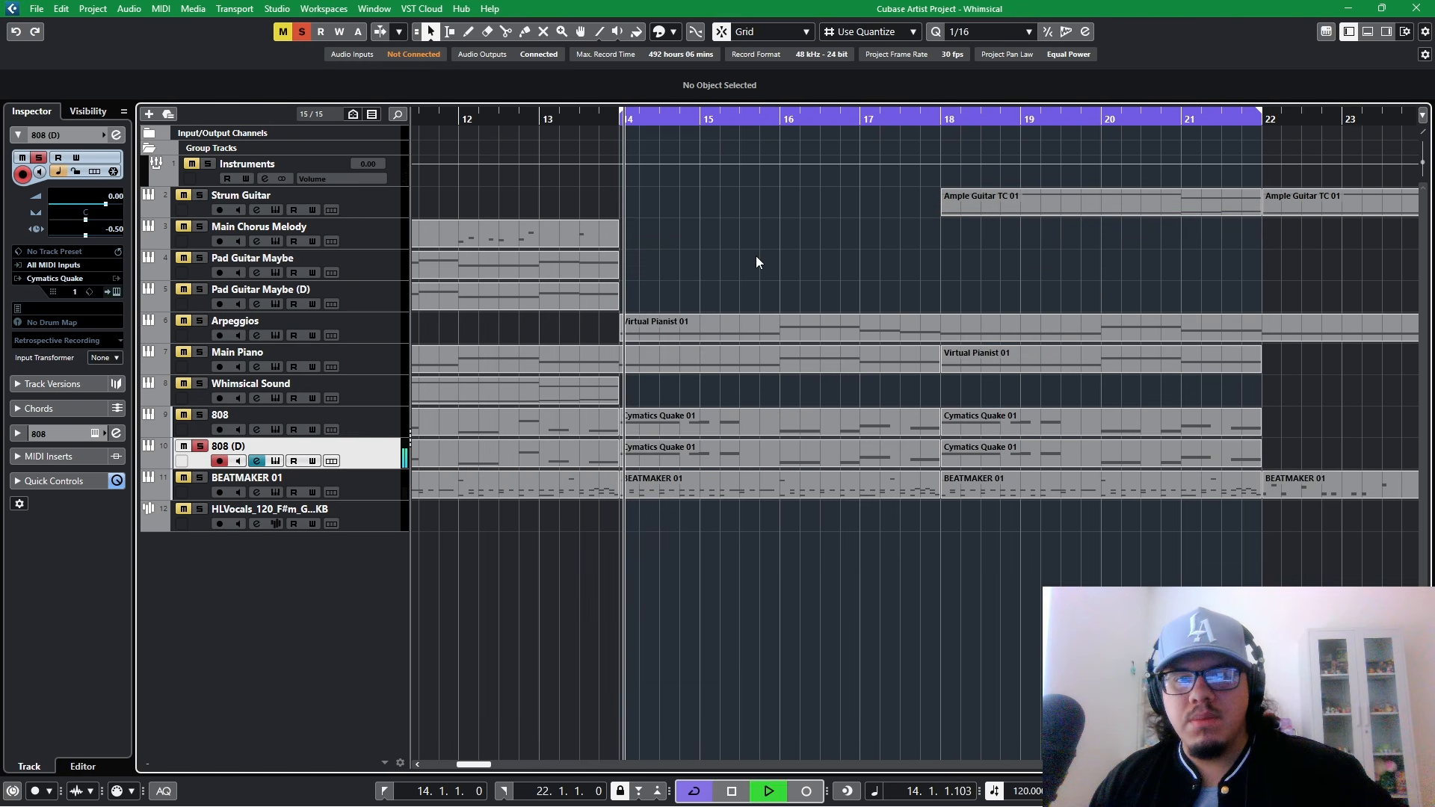
key("space")
Step: Insert the dynamics plug-in Pro-MB on 808 (D) in the free slot after the Distressor
left_click(117, 135)
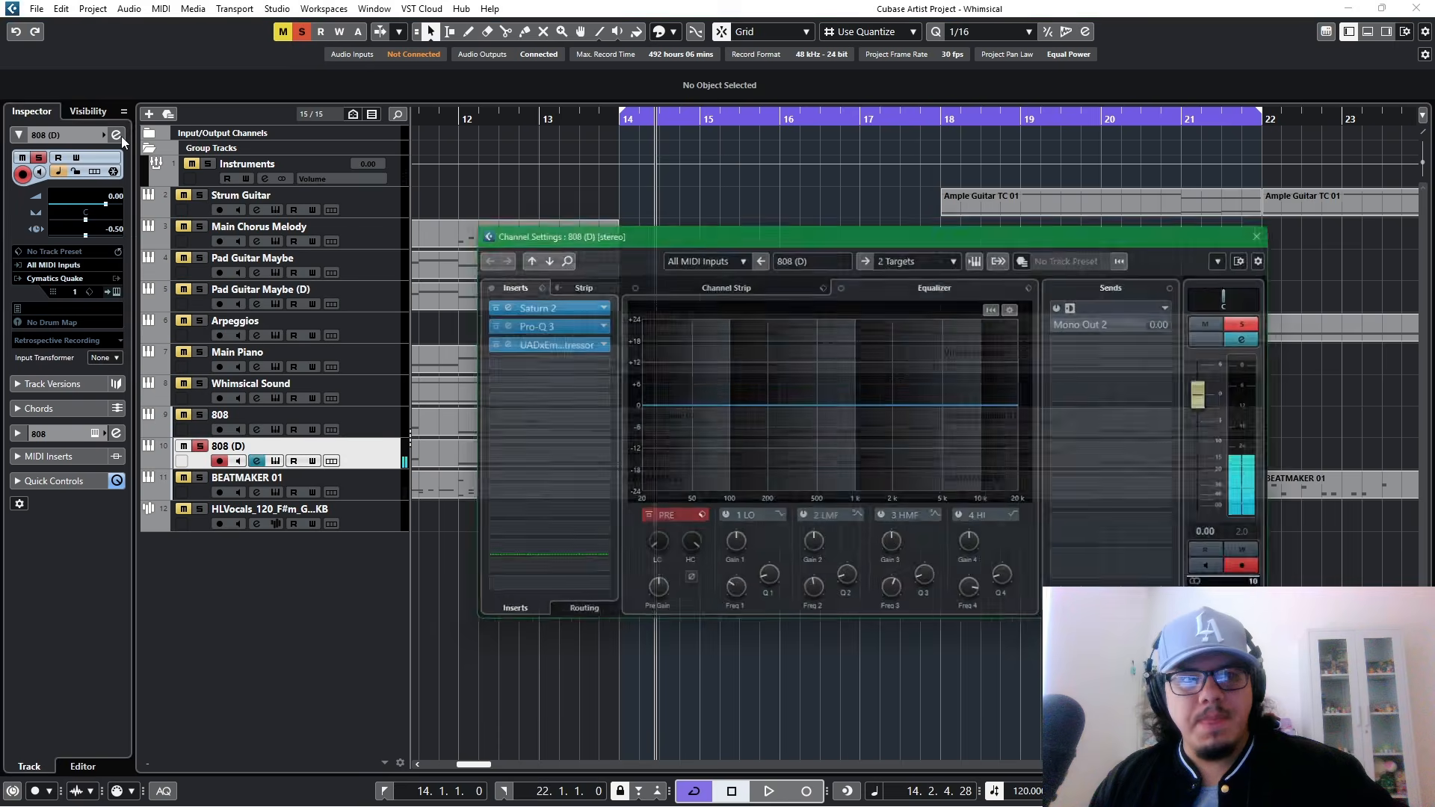
left_click(590, 361)
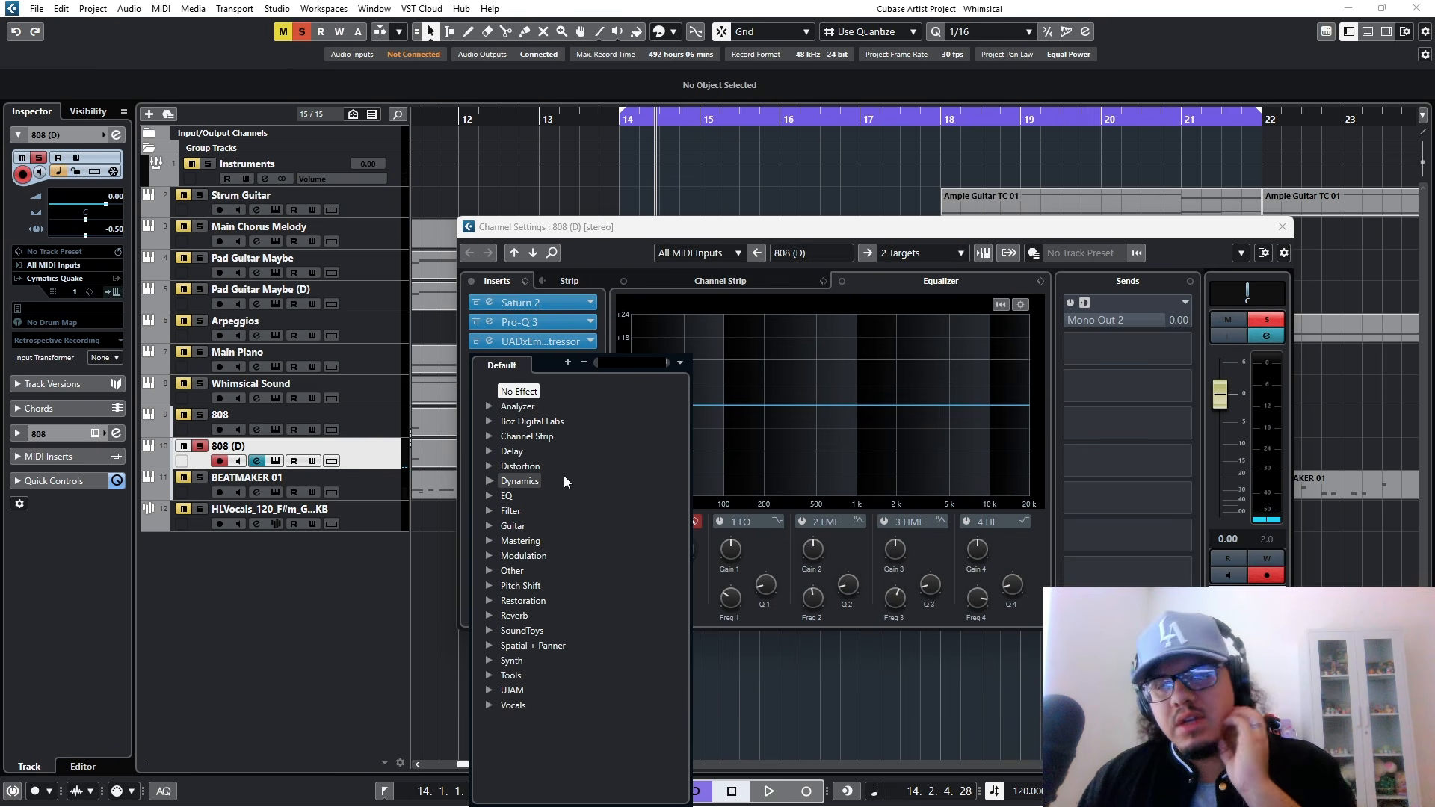
left_click(488, 481)
scroll(569, 595, "down", 8)
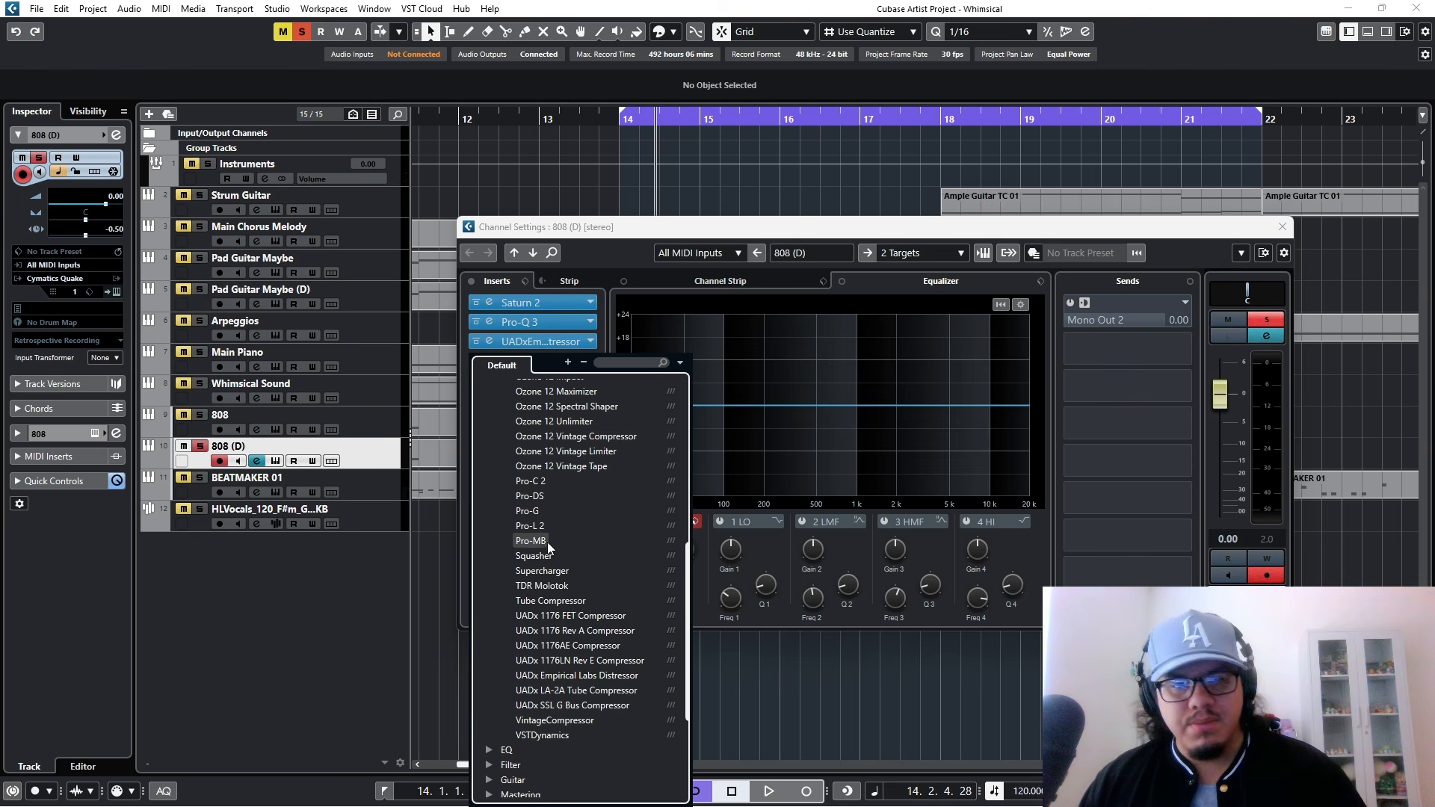
scroll(532, 486, "up", 8)
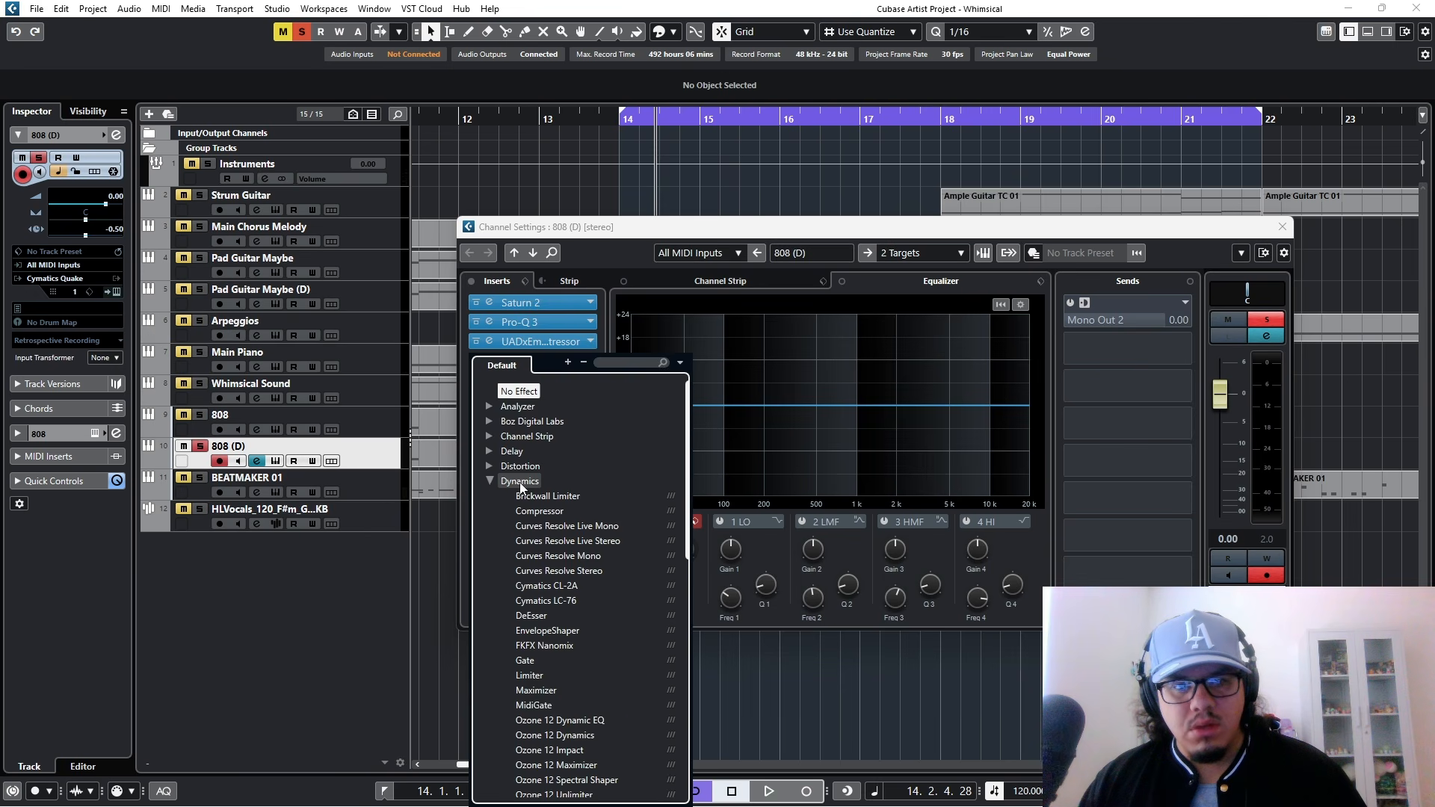
scroll(582, 593, "down", 5)
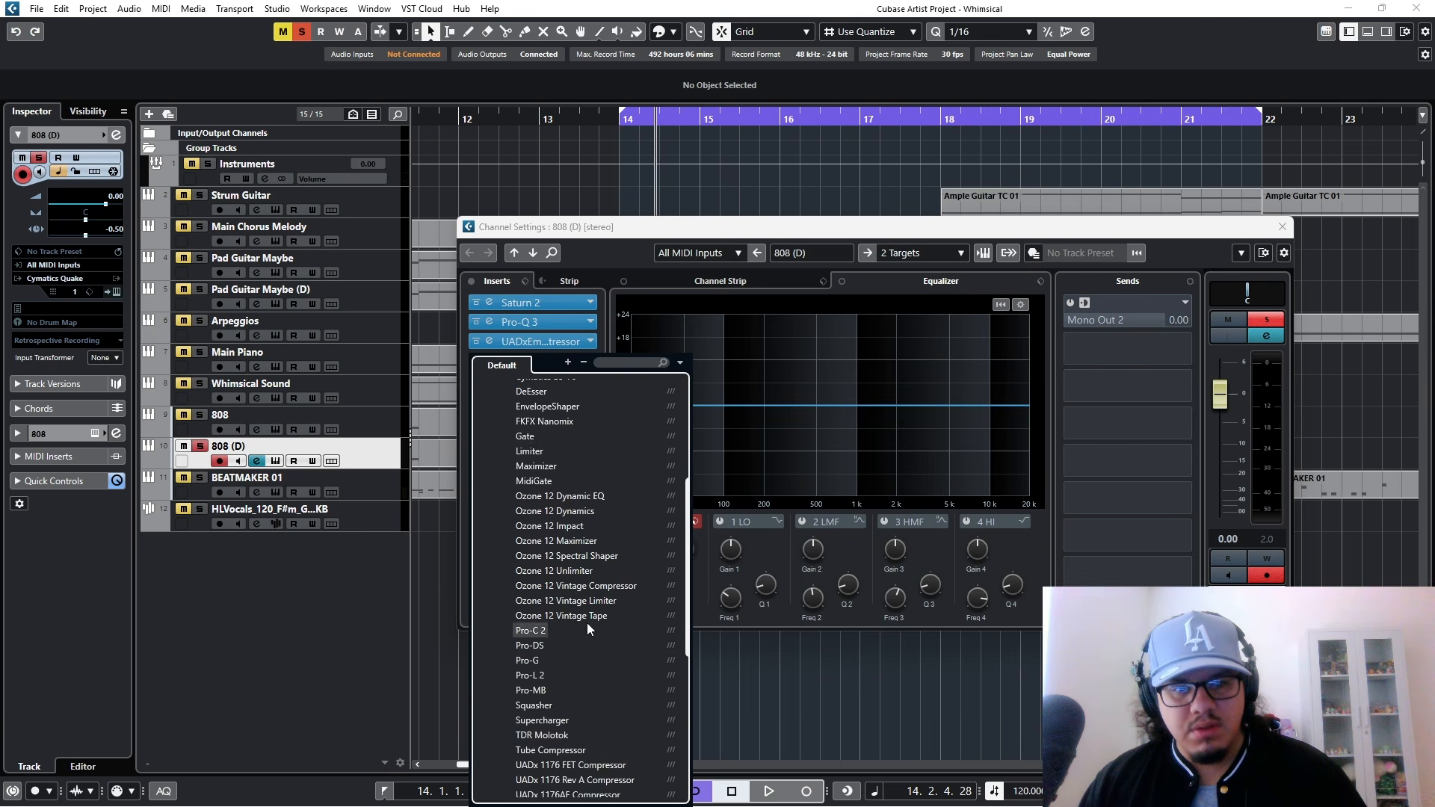
scroll(587, 625, "down", 2)
left_click(536, 616)
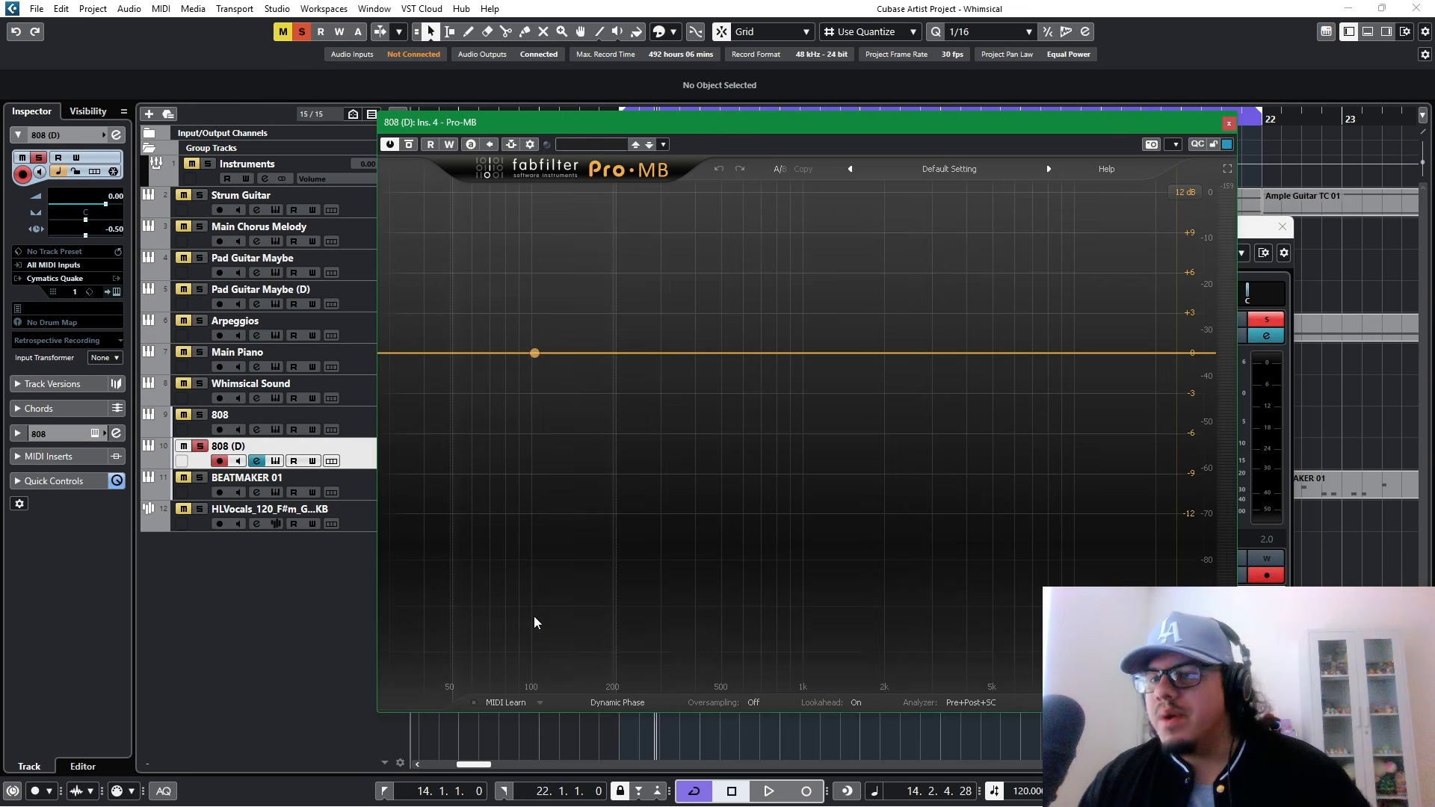
left_click_drag(829, 114, 846, 155)
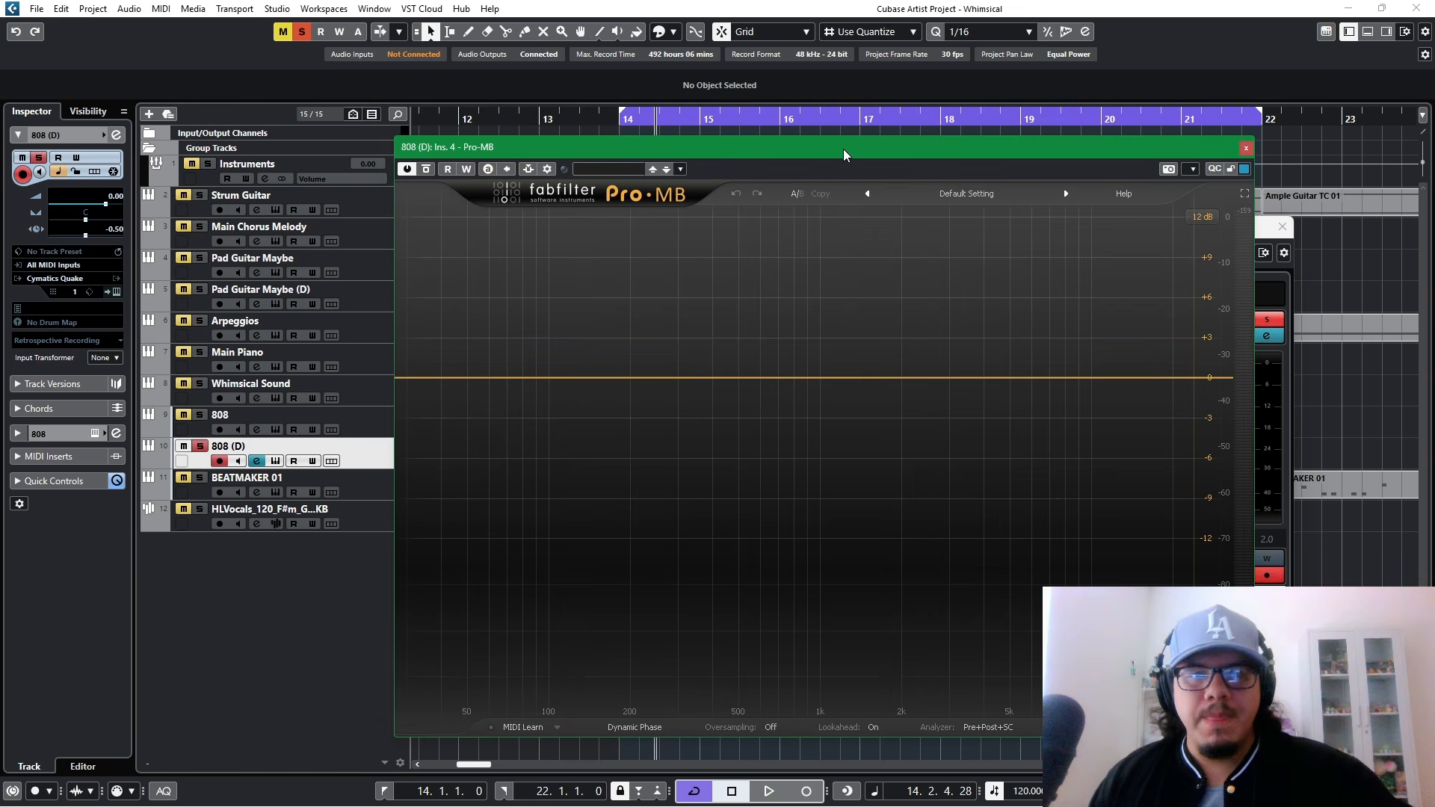
Step: Add BEATMAKER 01 as the side-chain source for Pro-MB and close the routing dialog
left_click(547, 169)
left_click(729, 326)
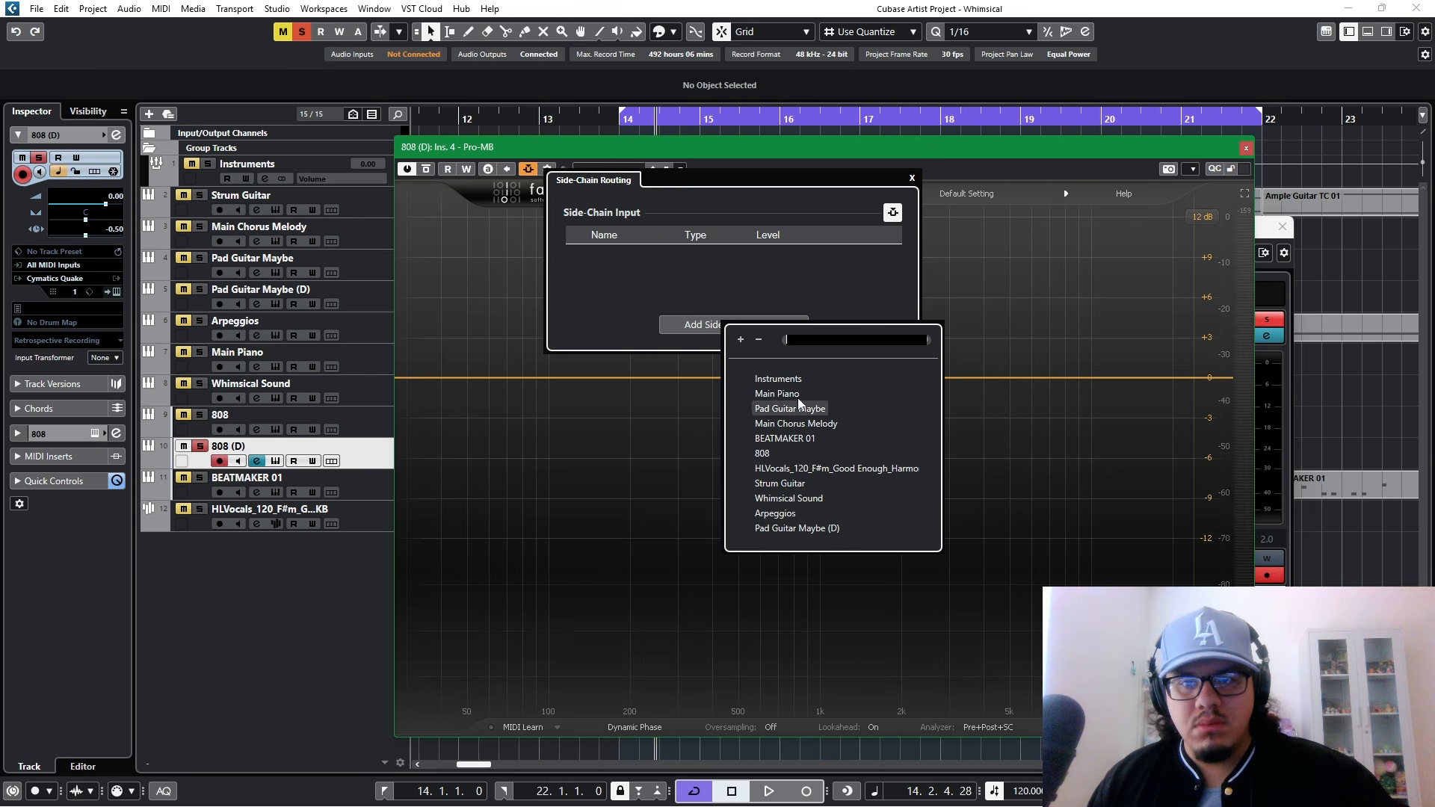
left_click(784, 438)
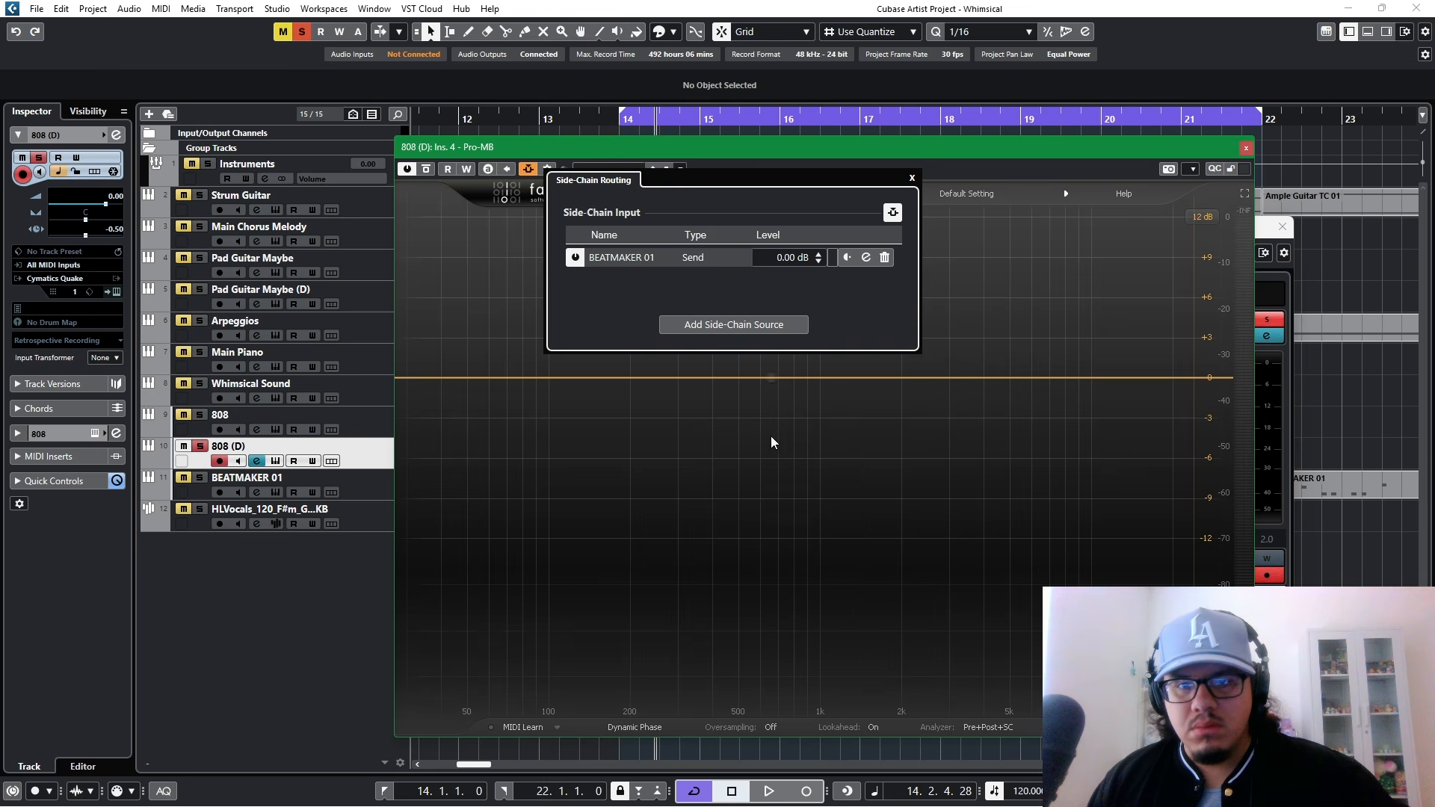
left_click(912, 181)
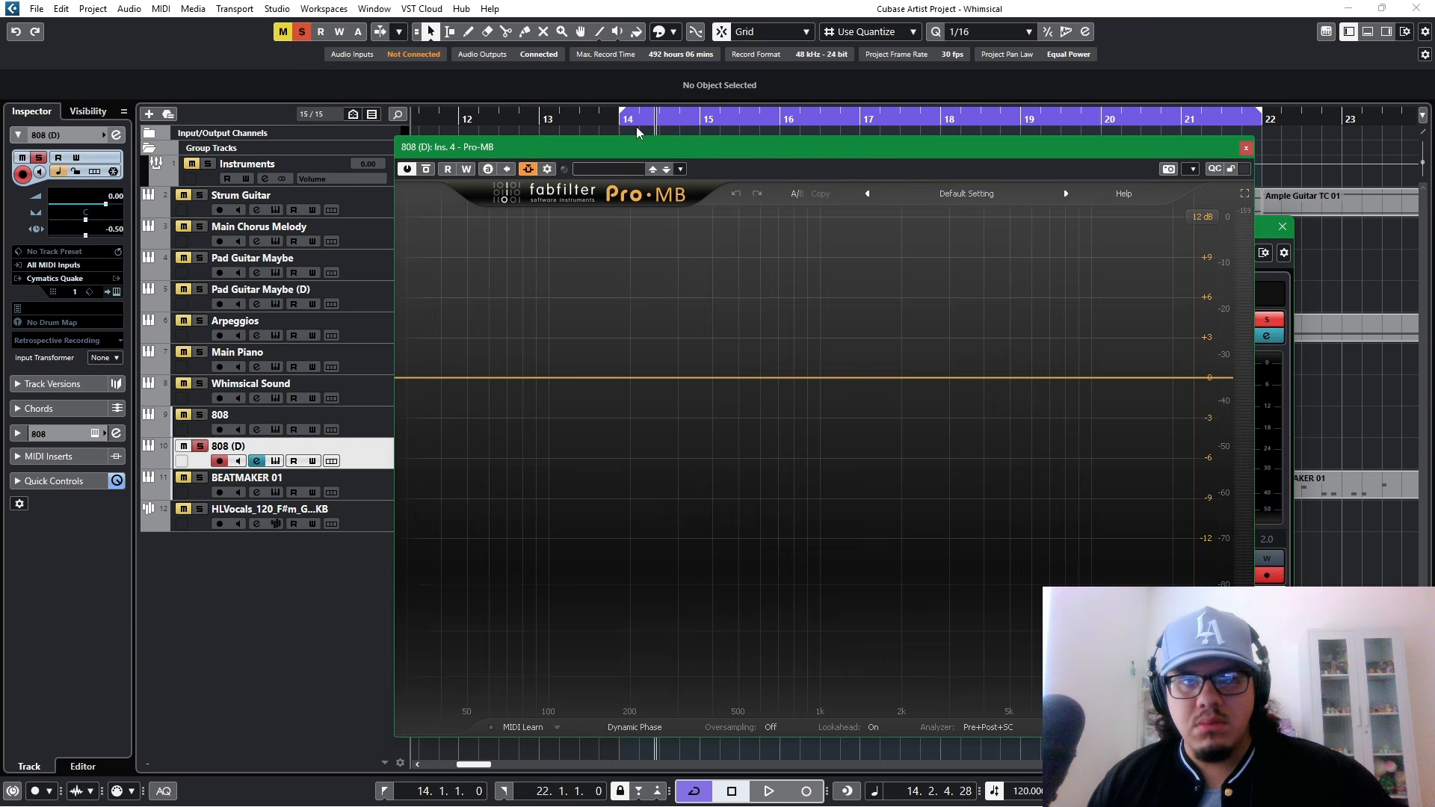
Step: Solo BEATMAKER 01 and switch the pre/post-fader mode of its side-chain send to Pro-Q 3 on 808 (D)
left_click(370, 486)
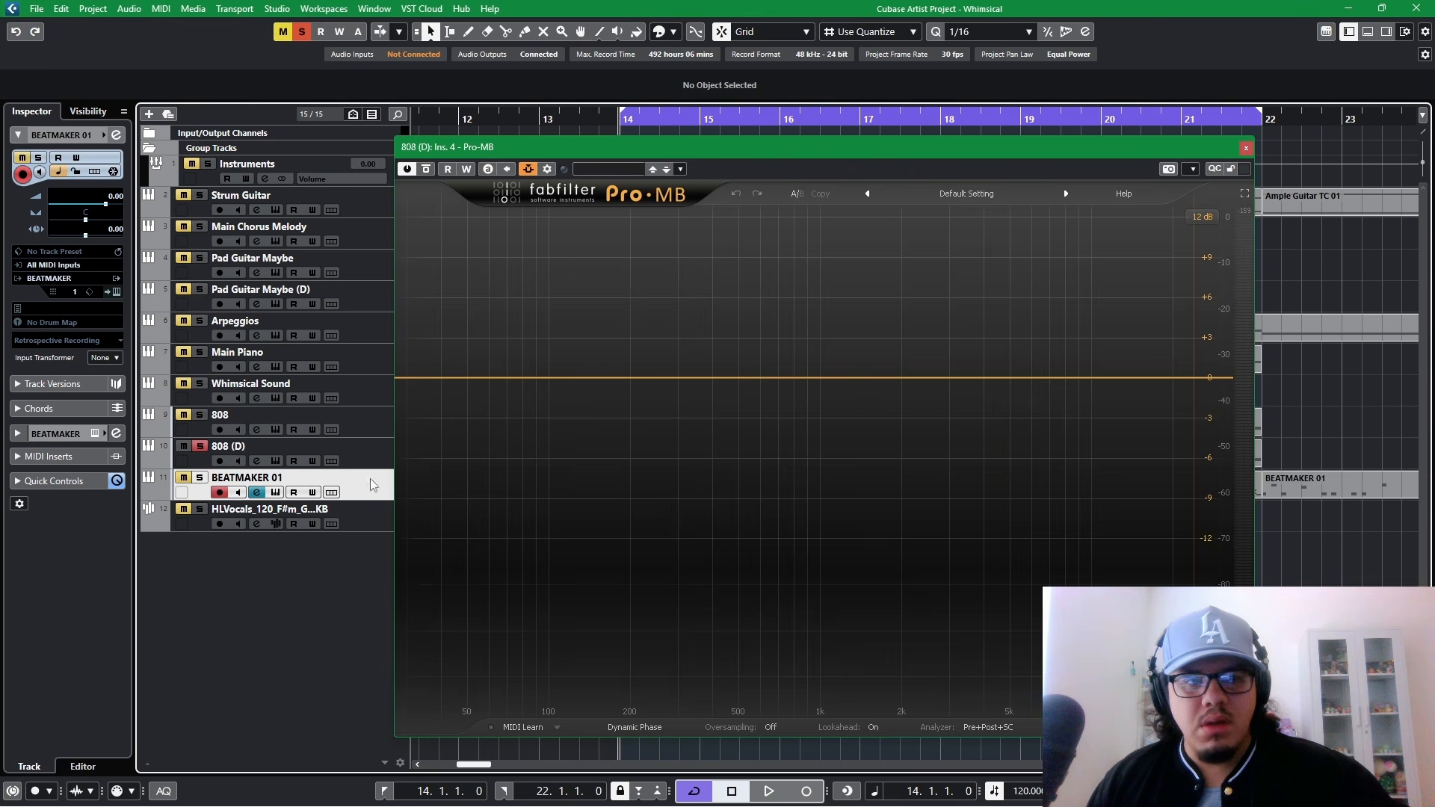
left_click_drag(658, 149, 565, 420)
left_click(123, 142)
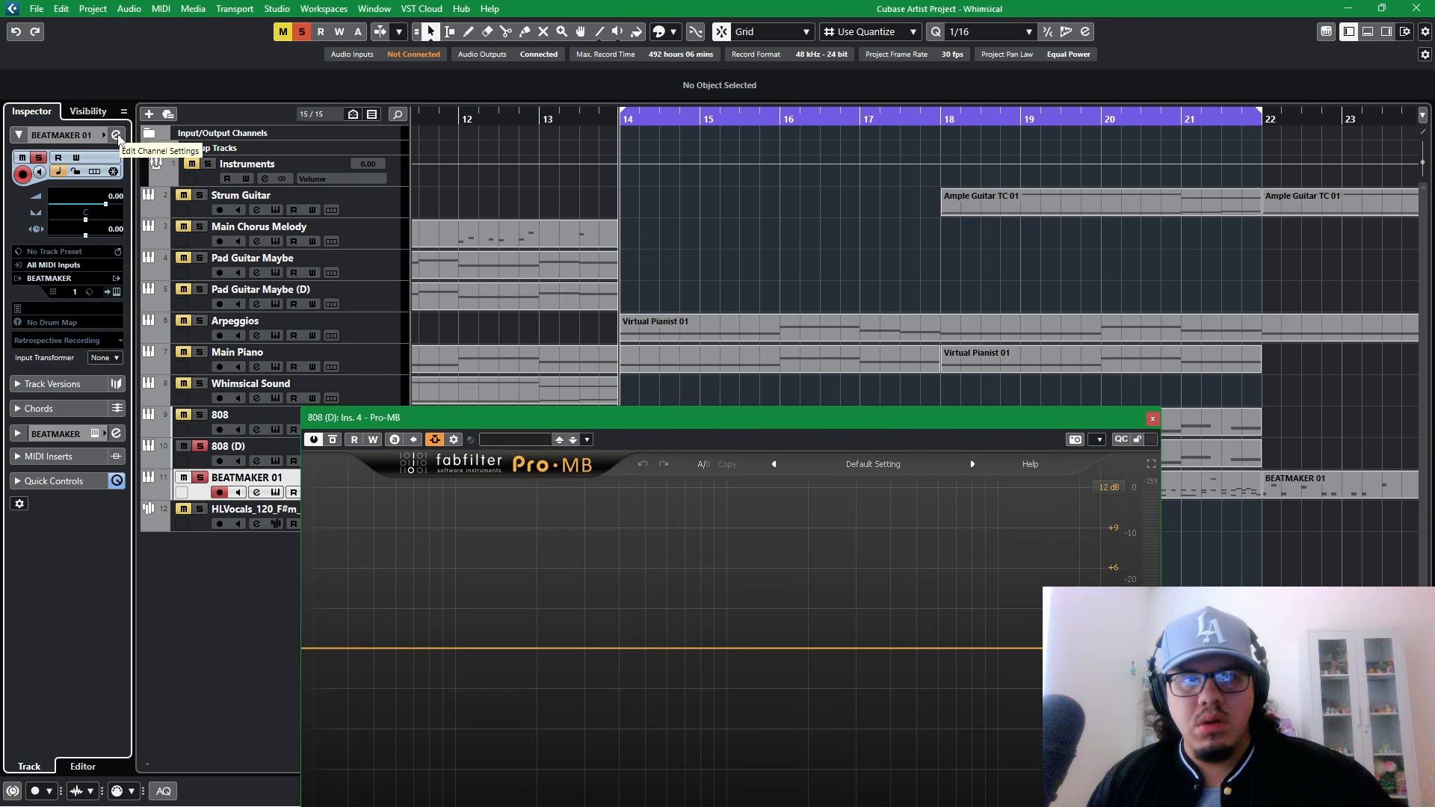
left_click(117, 137)
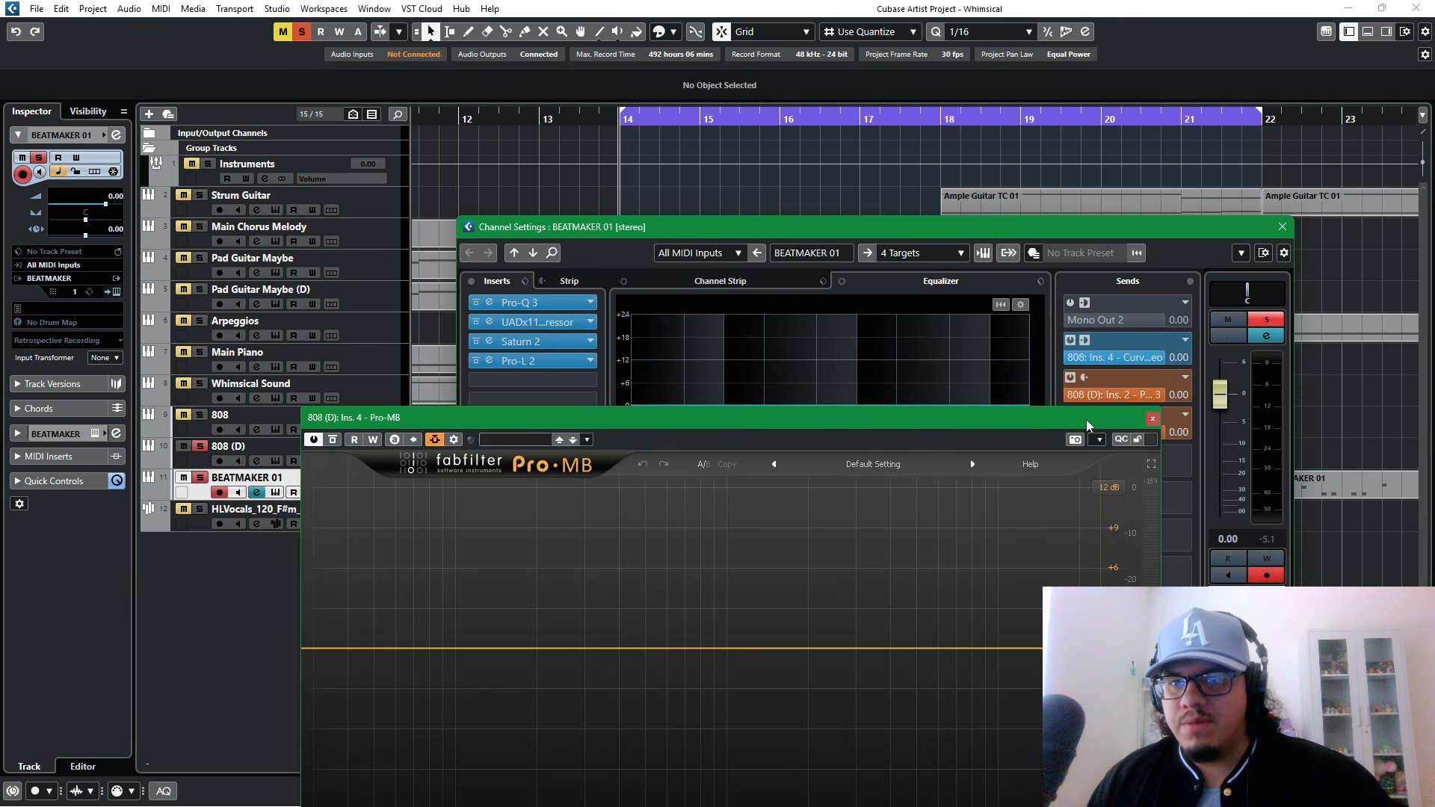
left_click_drag(1087, 419, 1074, 460)
left_click(1088, 392)
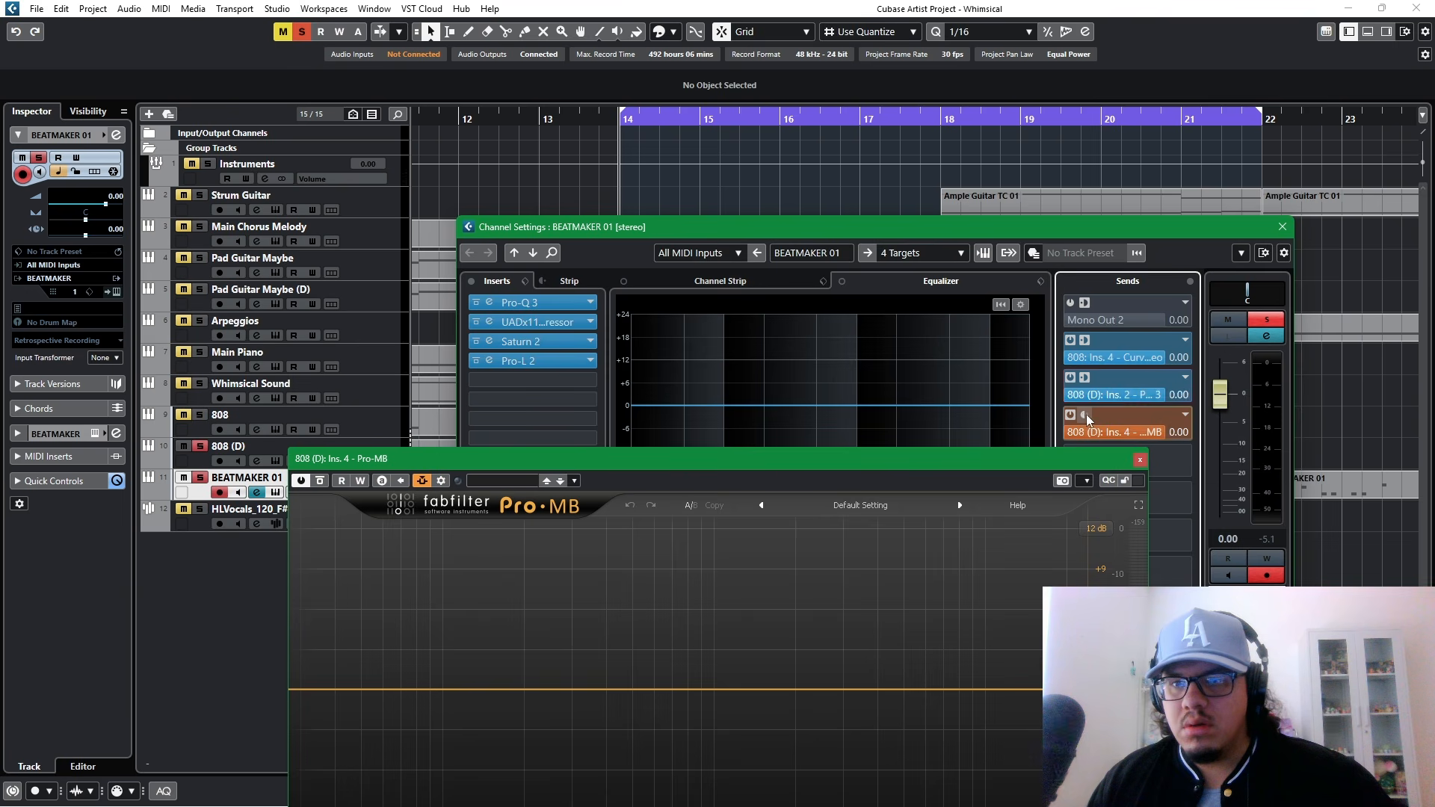
left_click(1283, 226)
left_click_drag(871, 459, 1025, 192)
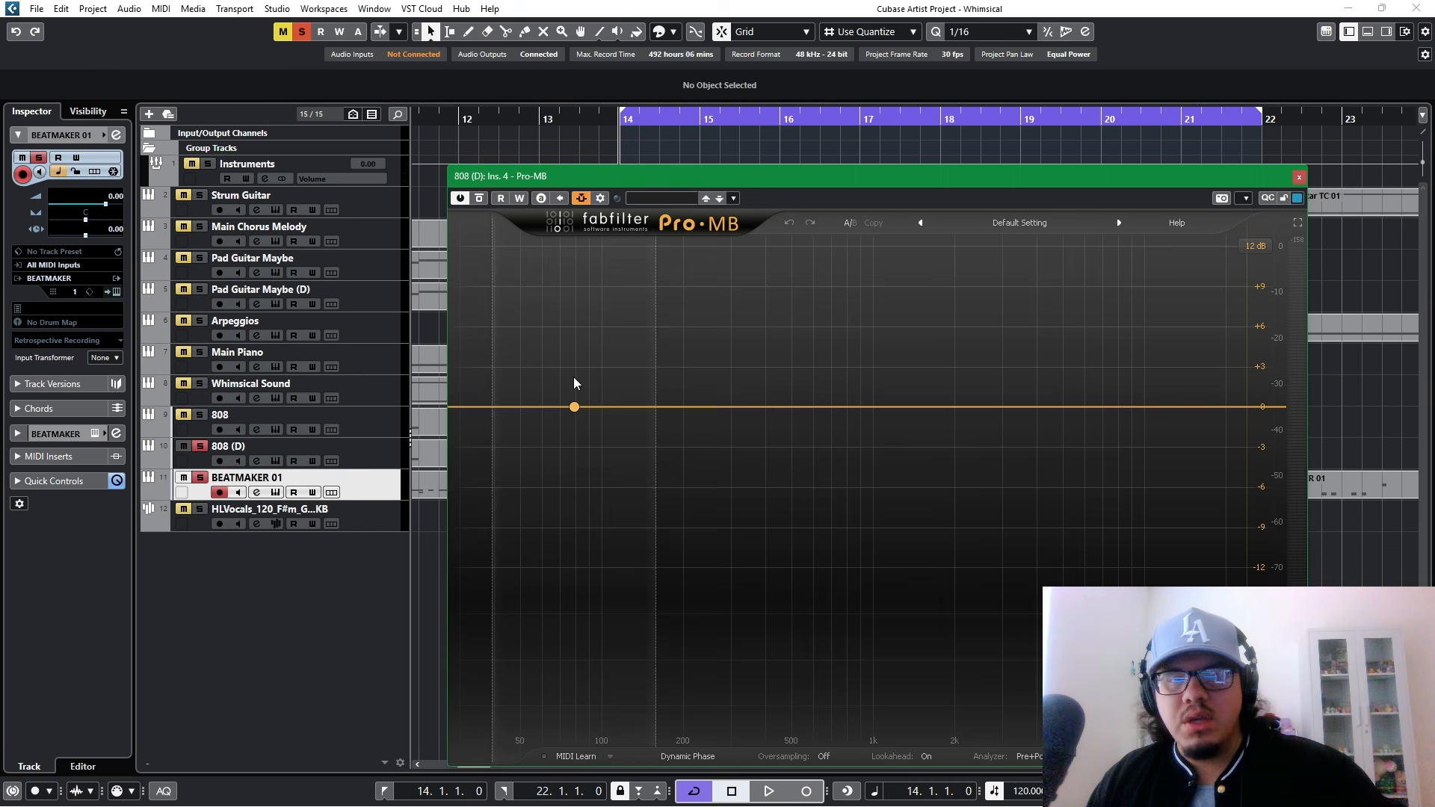
Step: Create a low-end compression band in Pro-MB during playback, centred at about 60 Hz with its high crossover at about 92 Hz
key("space")
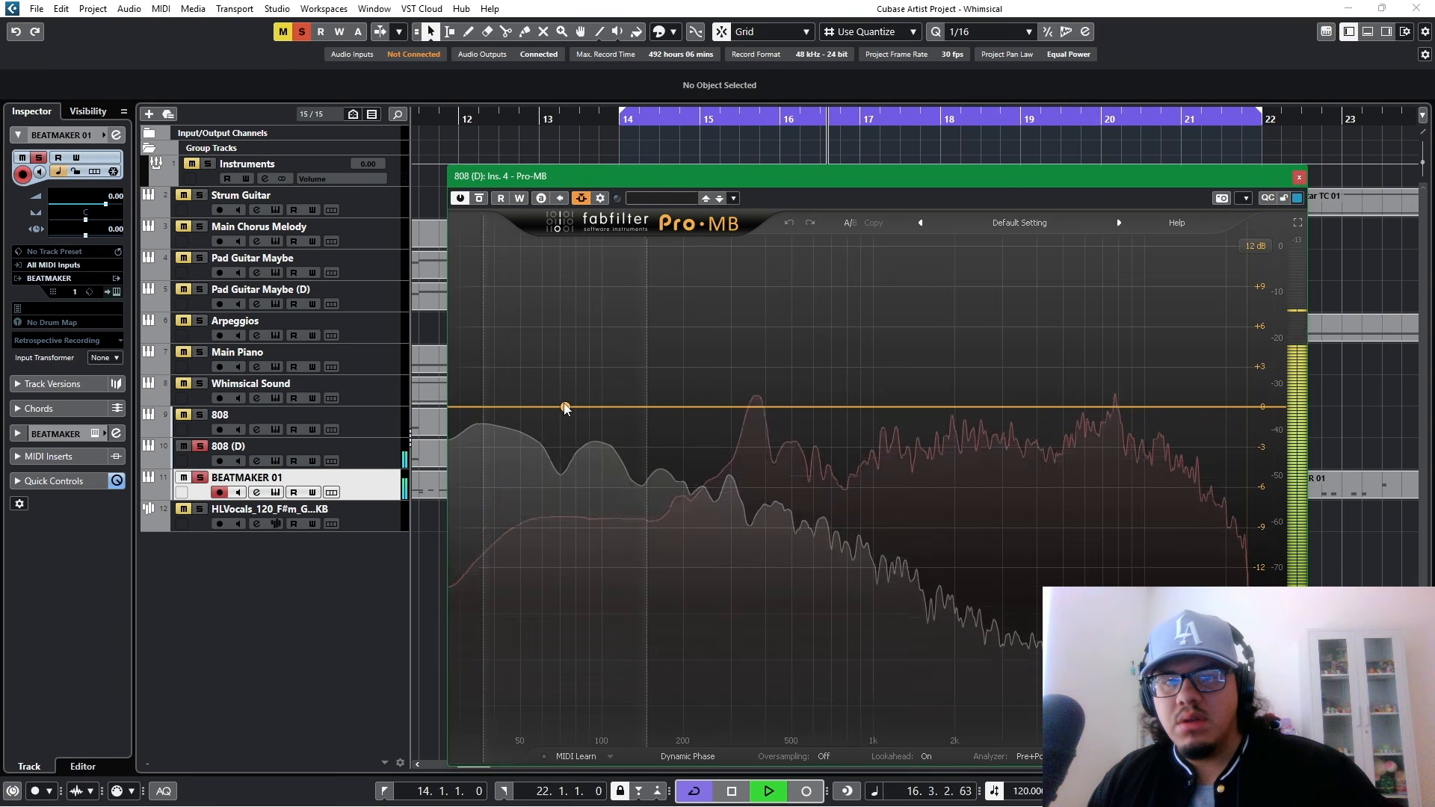
left_click(563, 406)
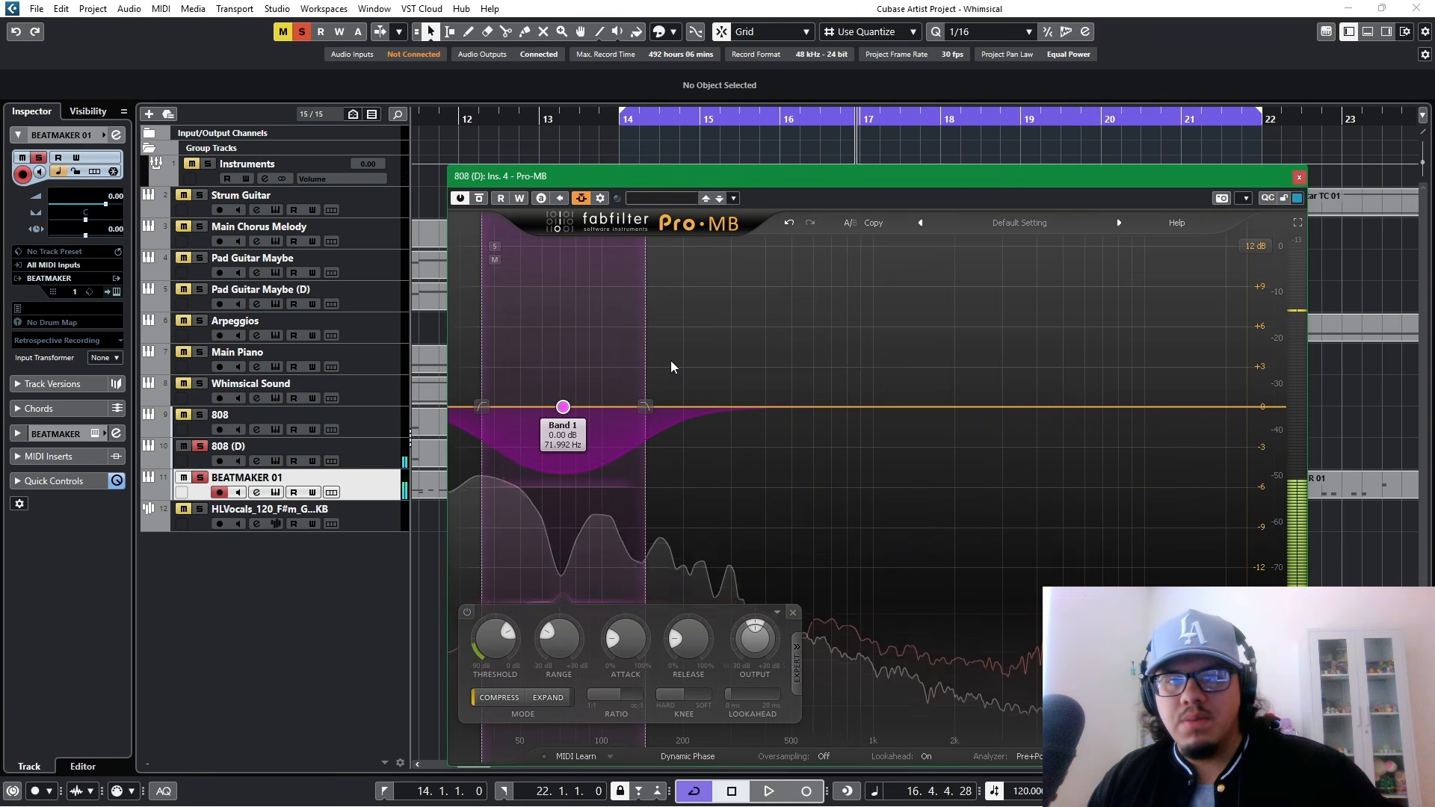
left_click_drag(650, 372, 587, 371)
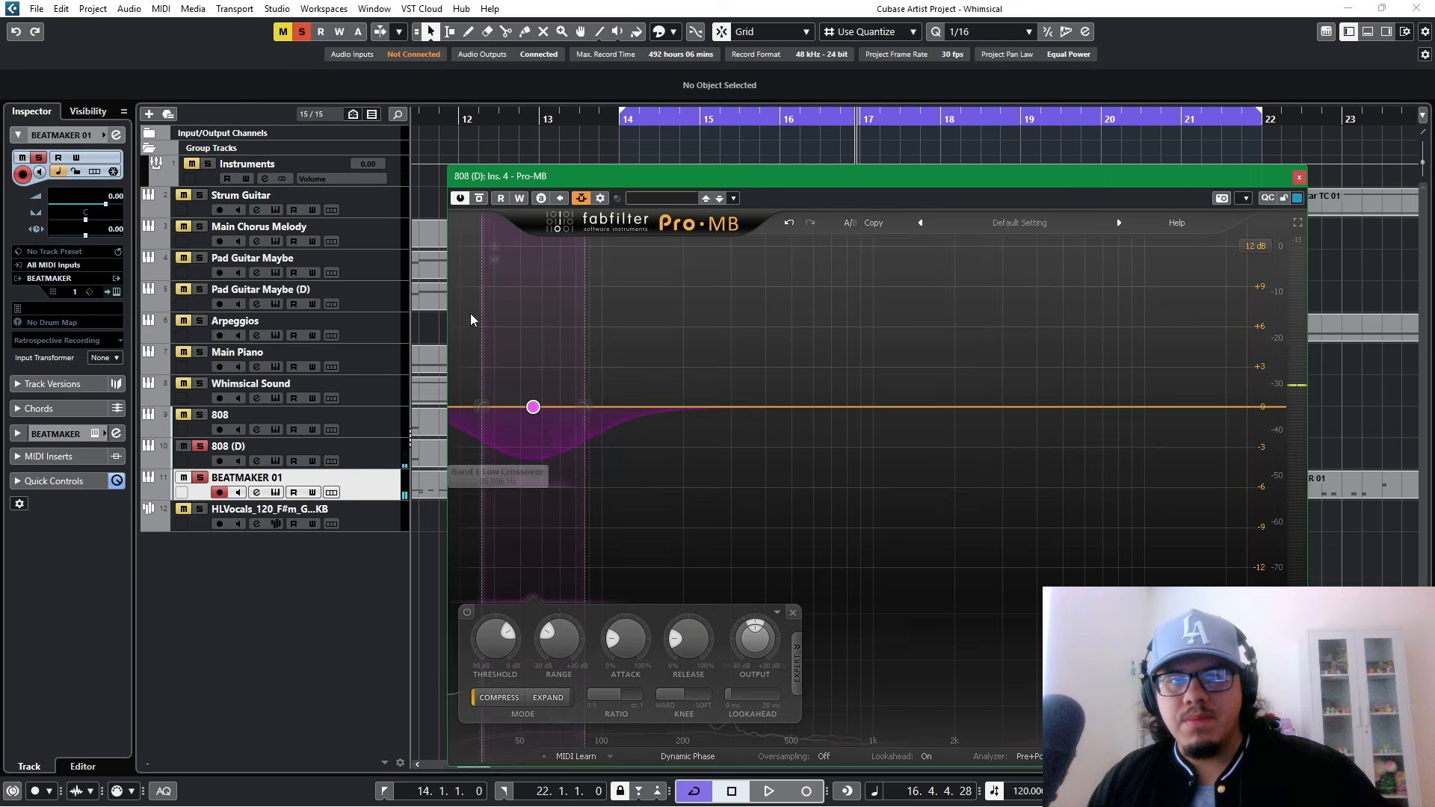
left_click_drag(484, 326, 489, 325)
key("space")
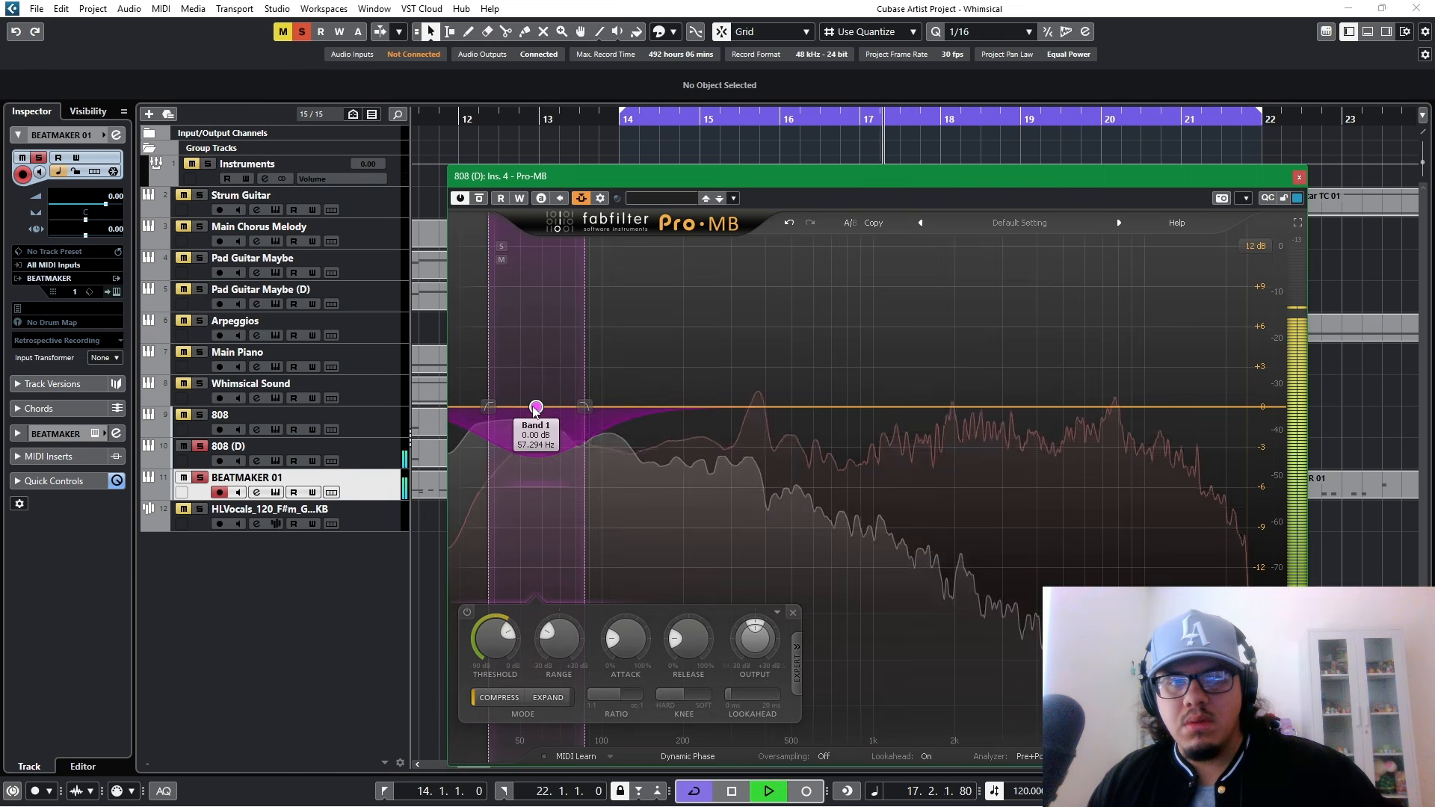
left_click_drag(536, 409, 544, 410)
Step: Set the low band's side chain to external, deepen its range, shorten its attack and release during playback, and return to bar 14
left_click(797, 661)
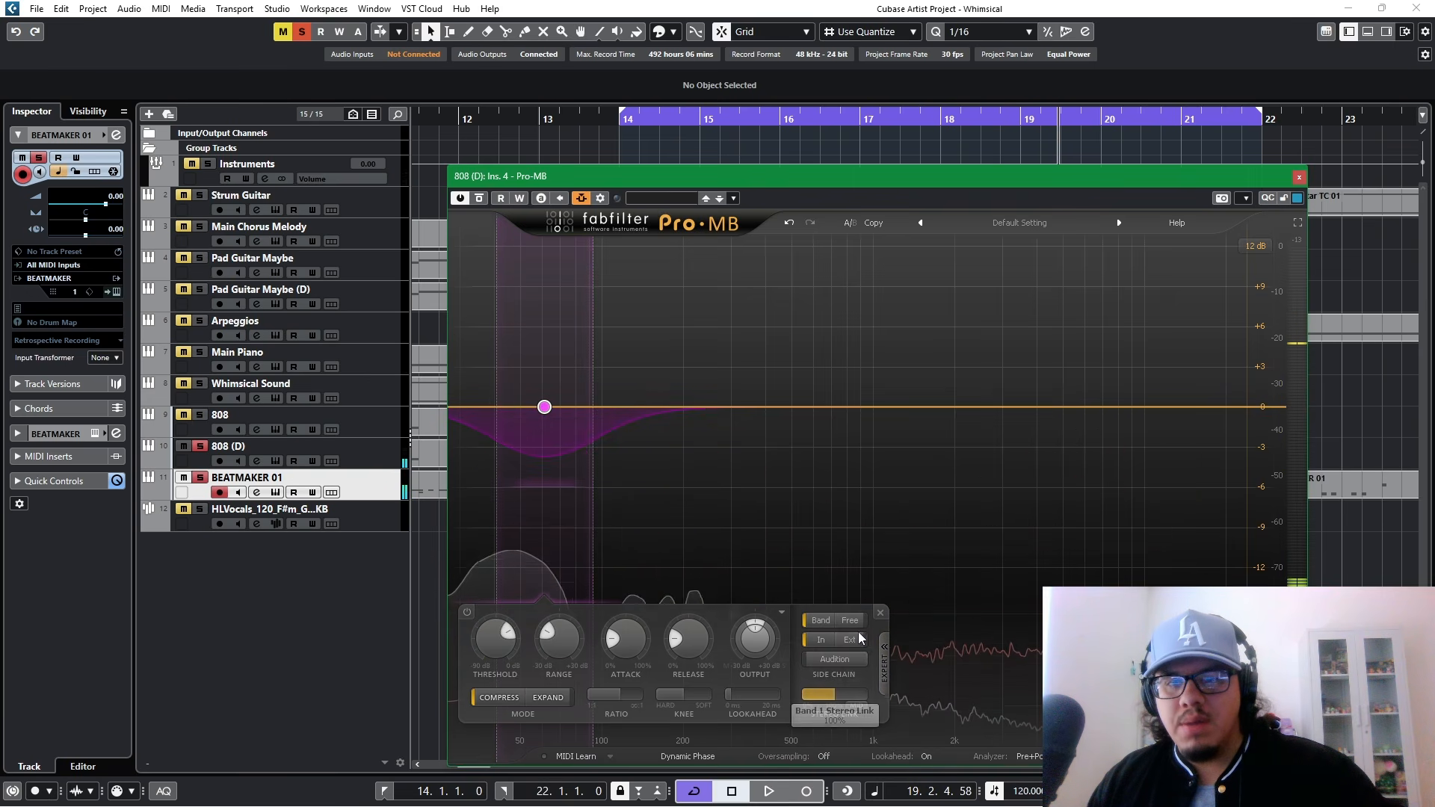
left_click(851, 641)
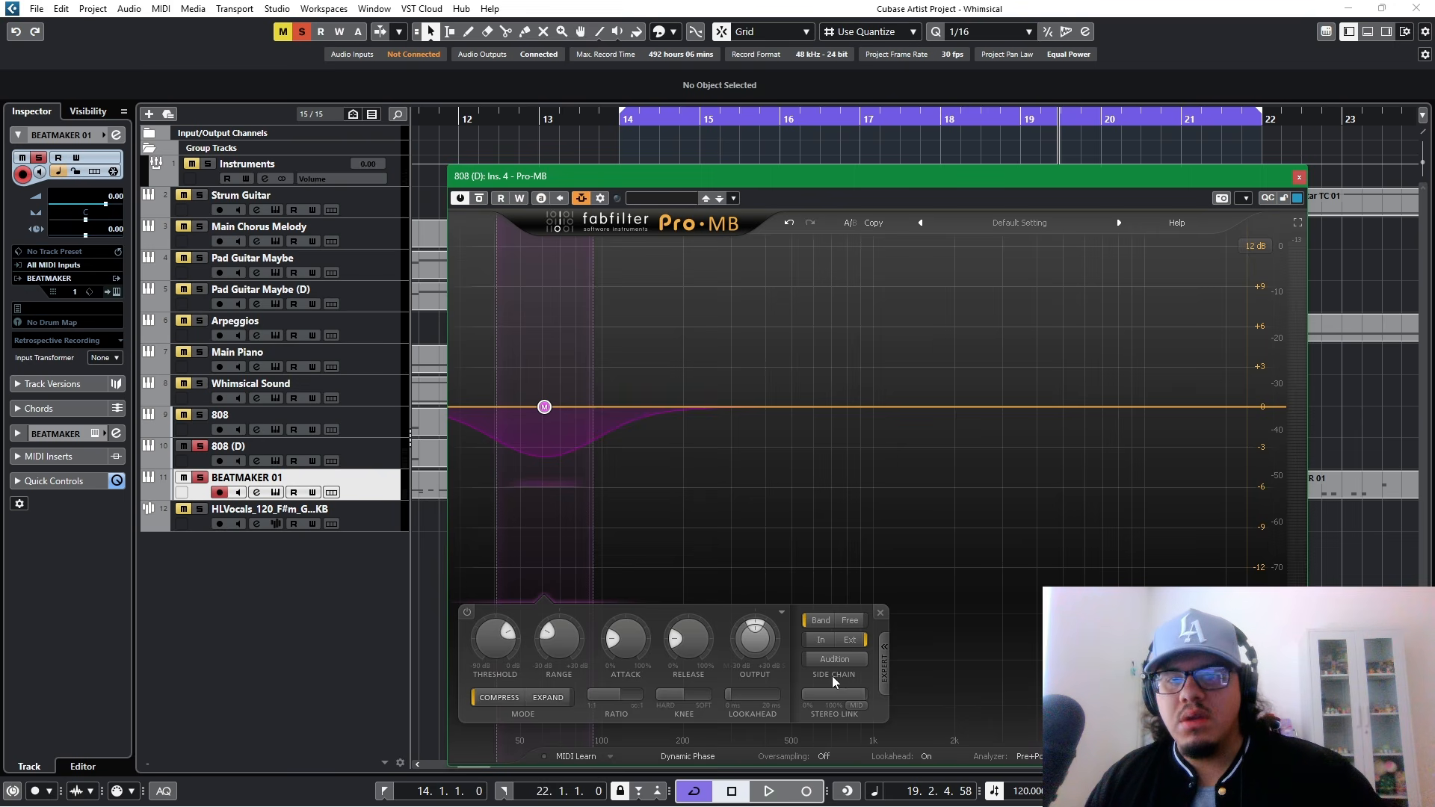
key("space")
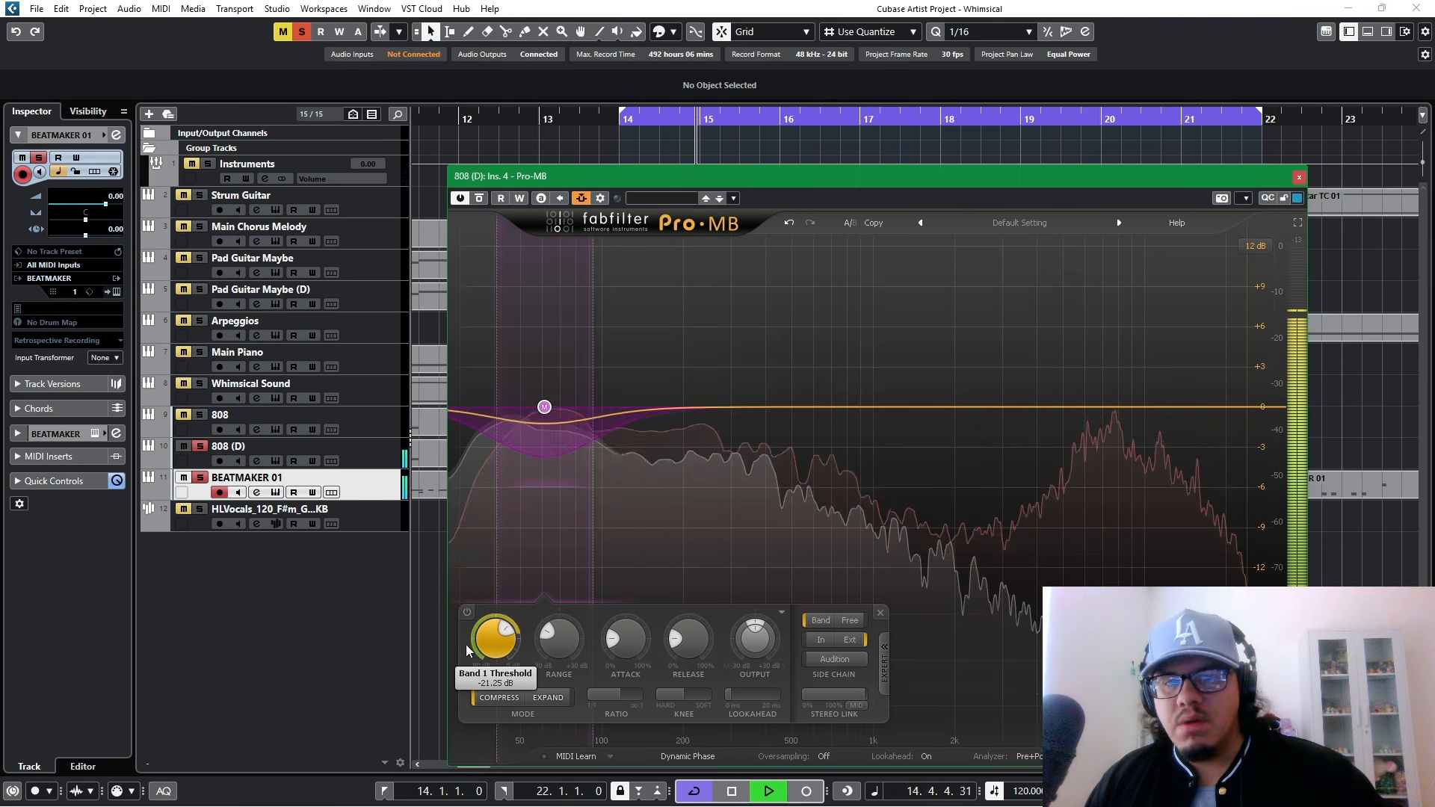
left_click_drag(613, 645, 603, 688)
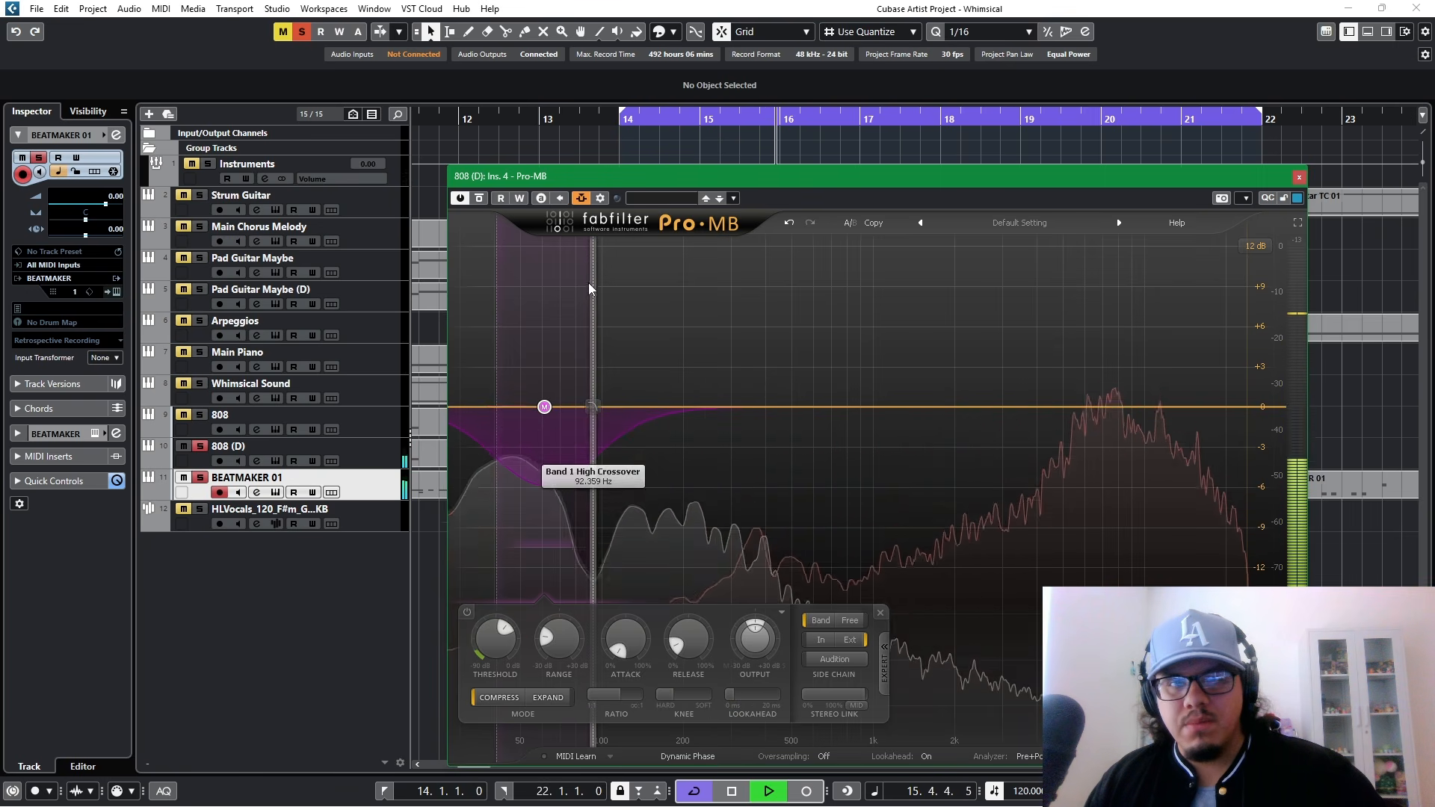
key("space")
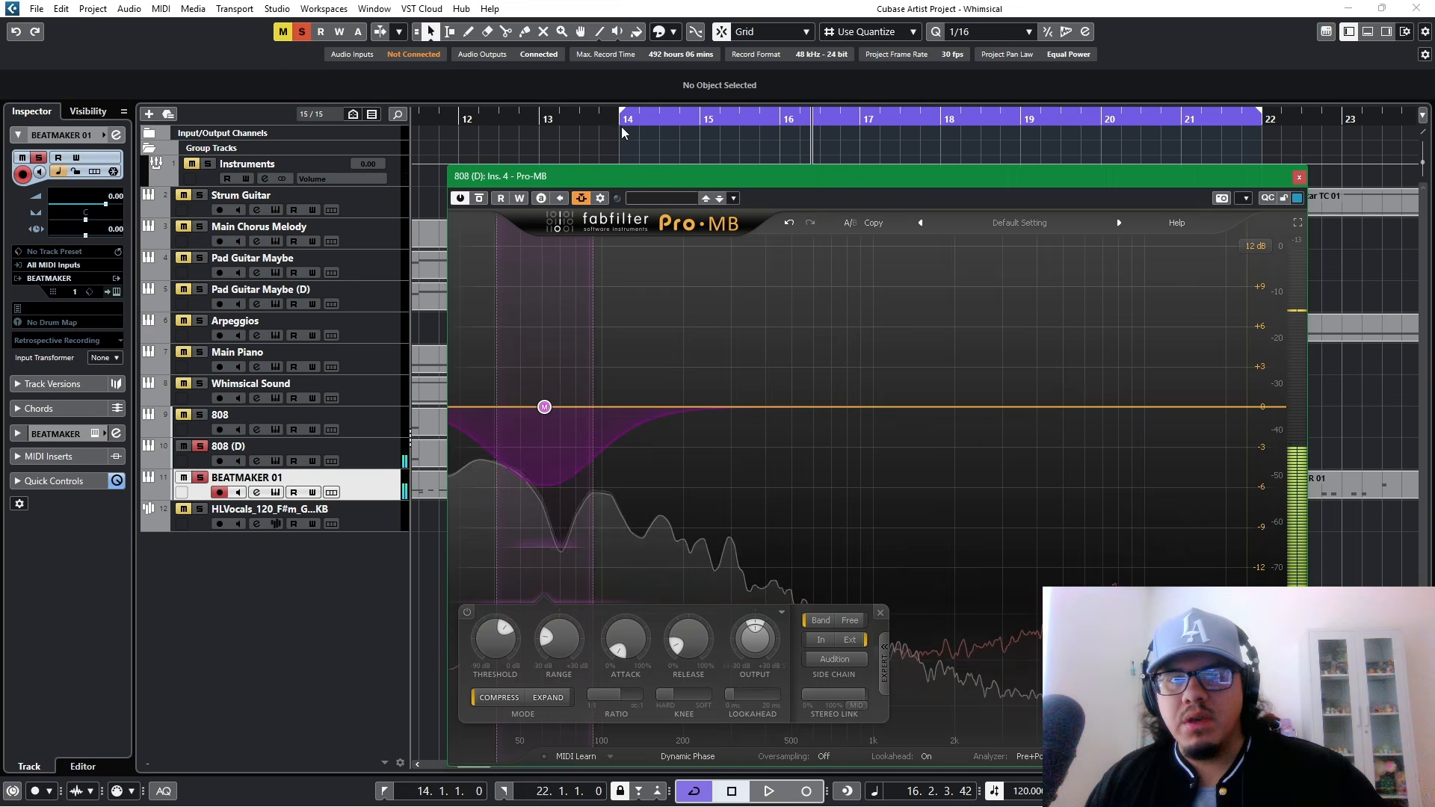
left_click(621, 125)
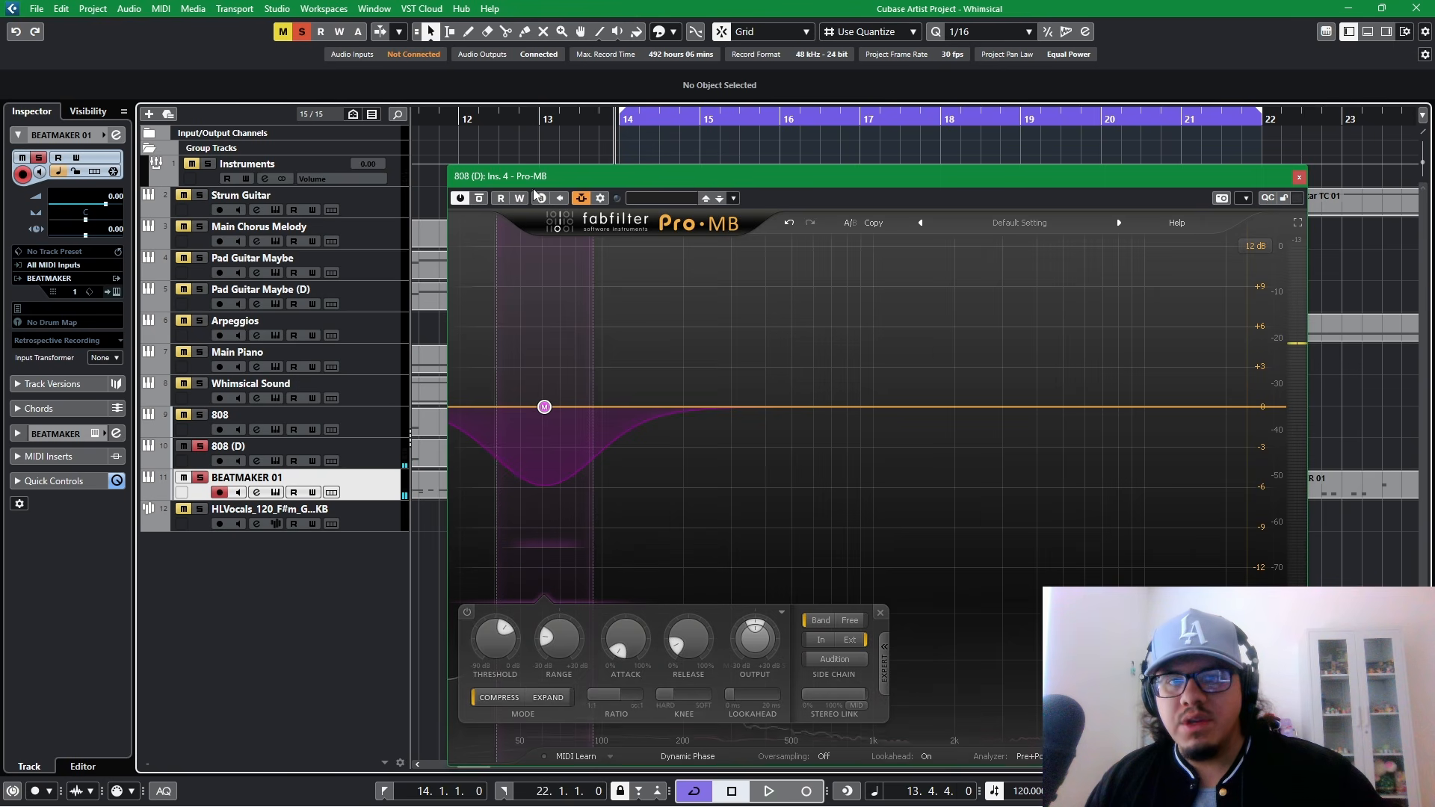
Step: Audition the loop while checking Pro-MB's bypass, close the plug-in and return the playhead to bar 14
left_click(479, 200)
key("space")
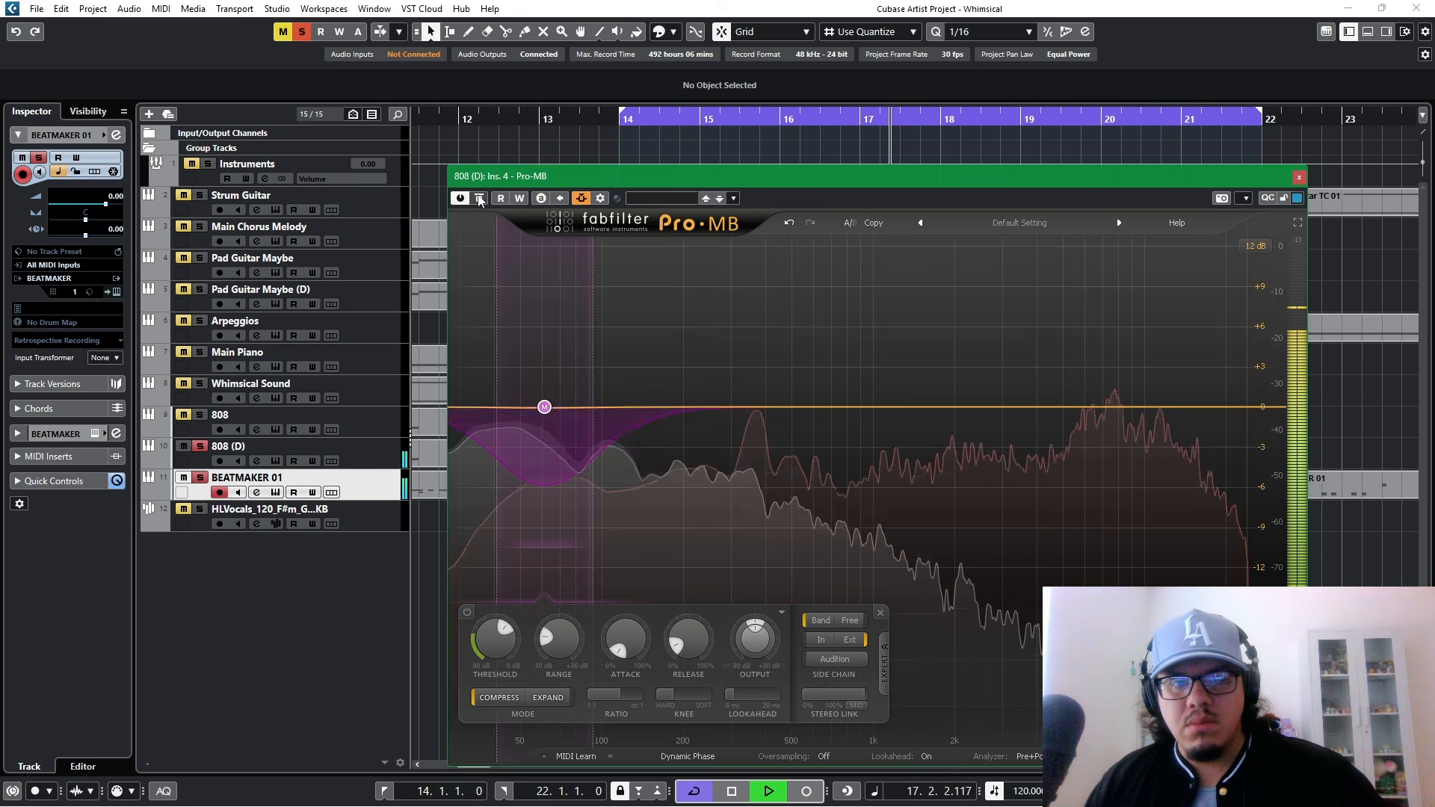
key("space")
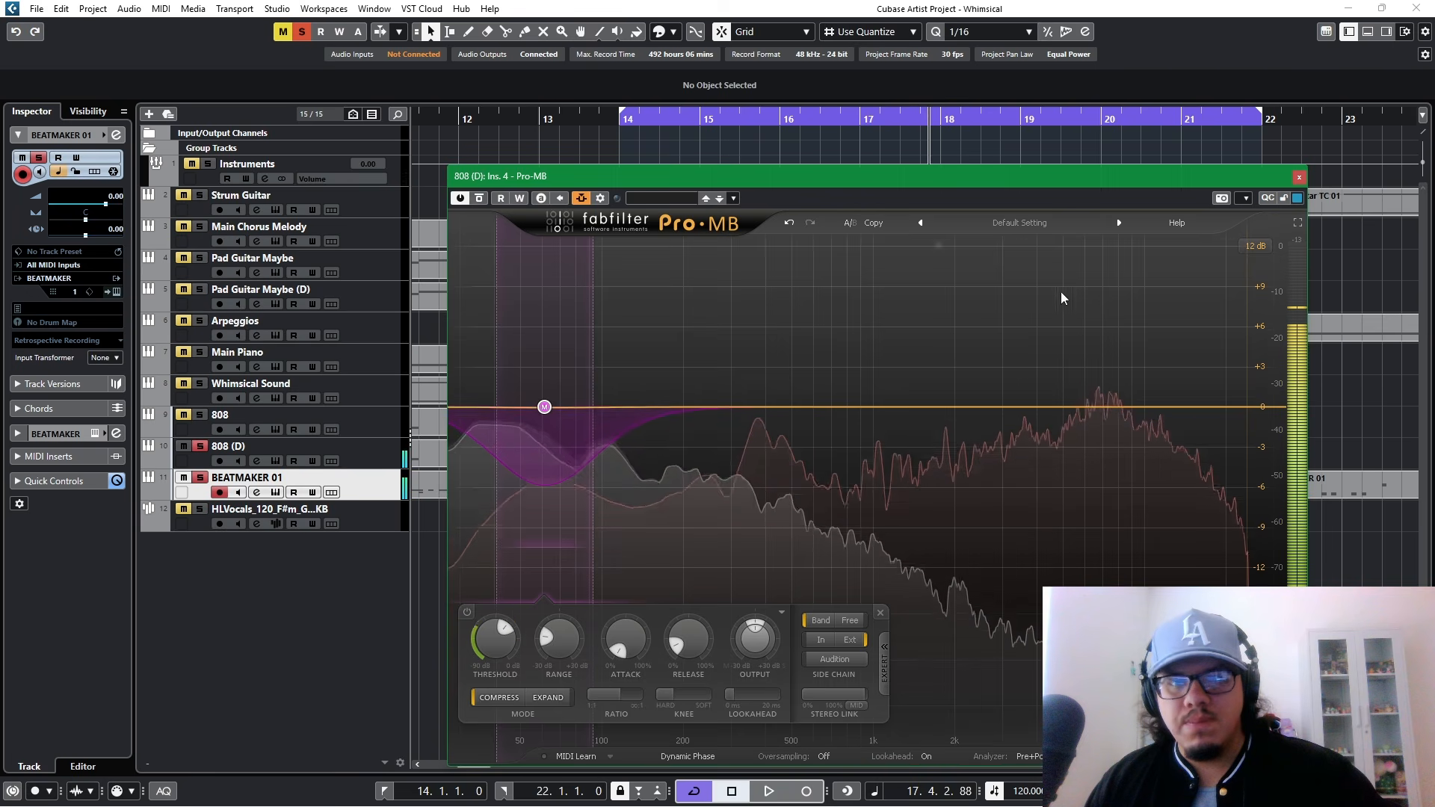
left_click(1300, 178)
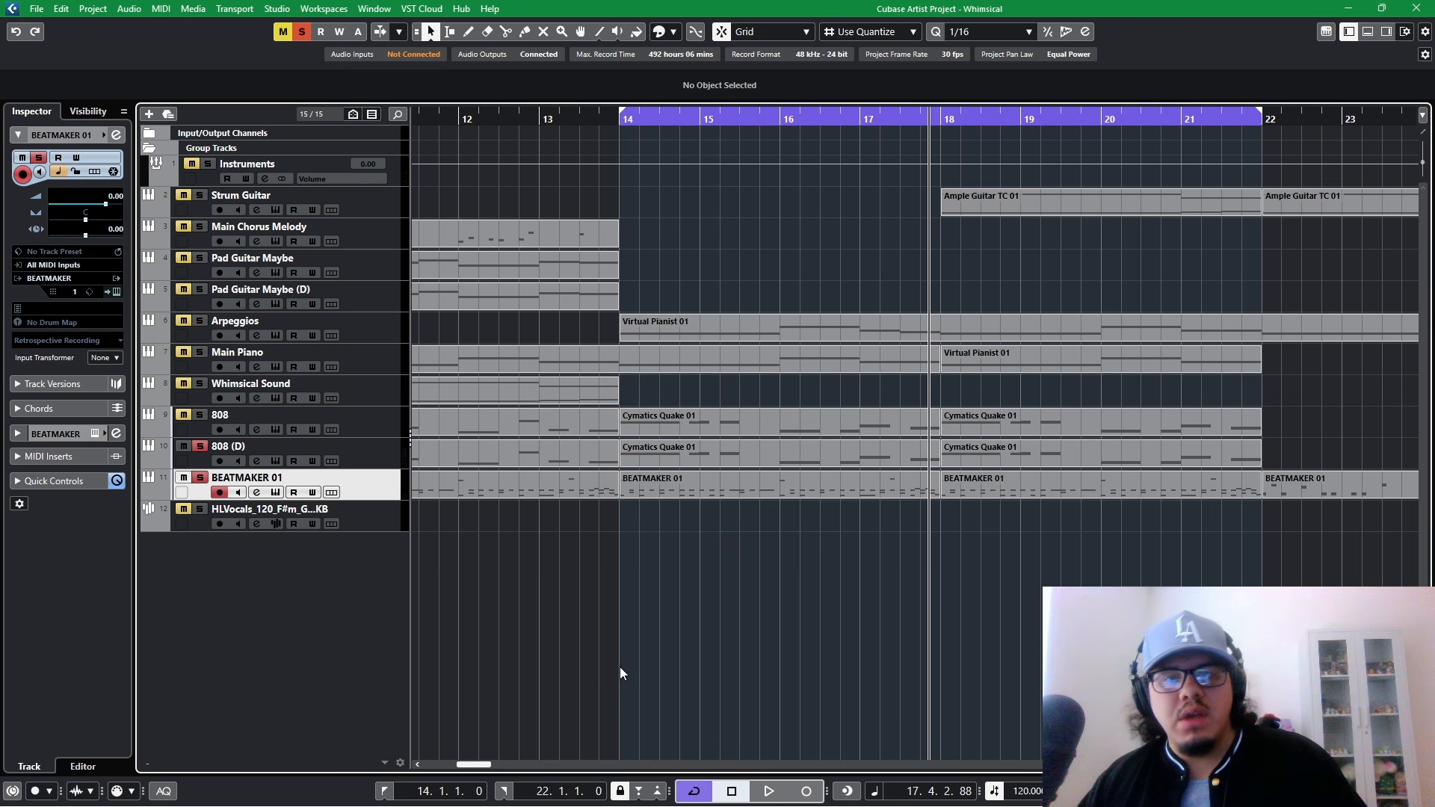
left_click(620, 124)
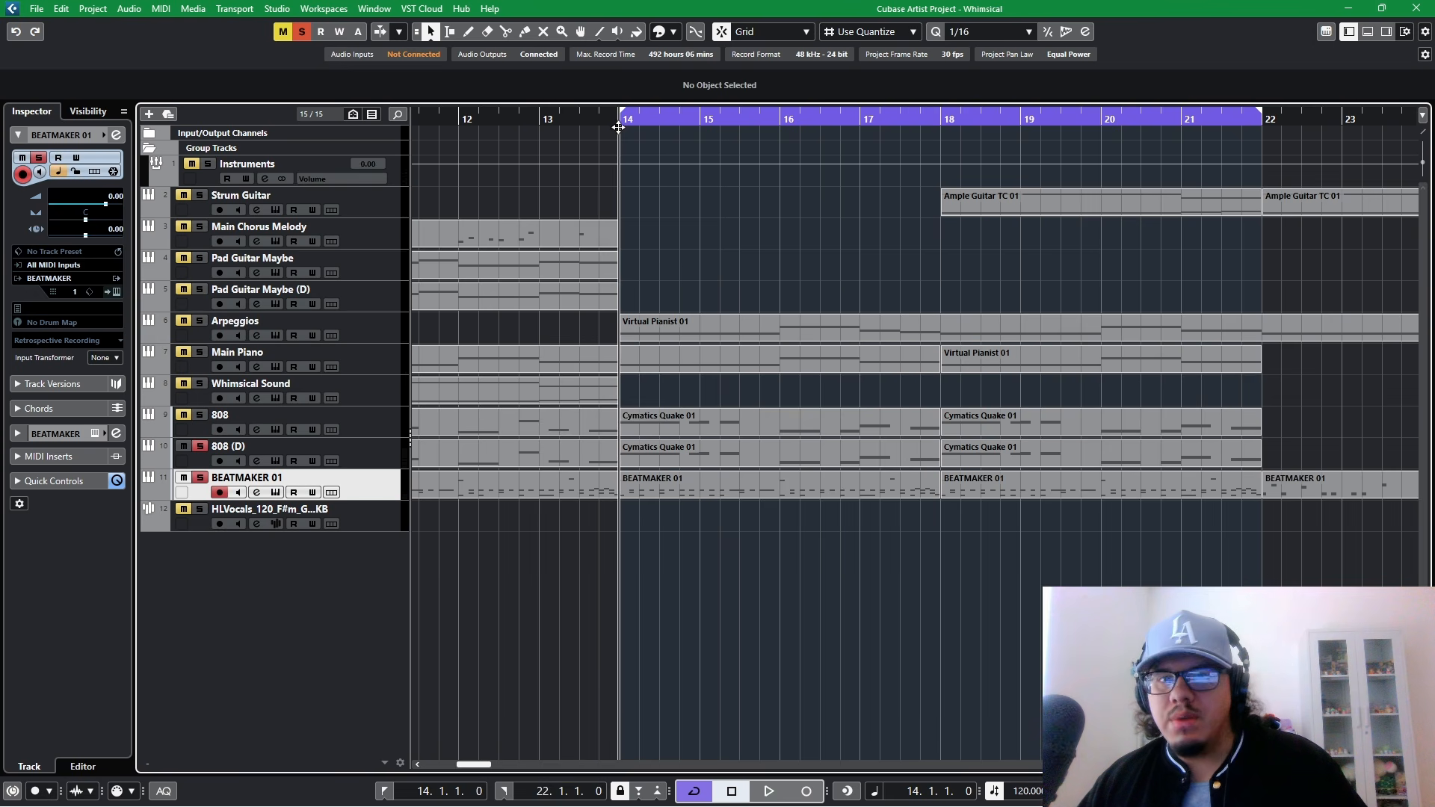
Step: Bypass the Pro-MB insert on the 808 (D) channel
left_click(117, 134)
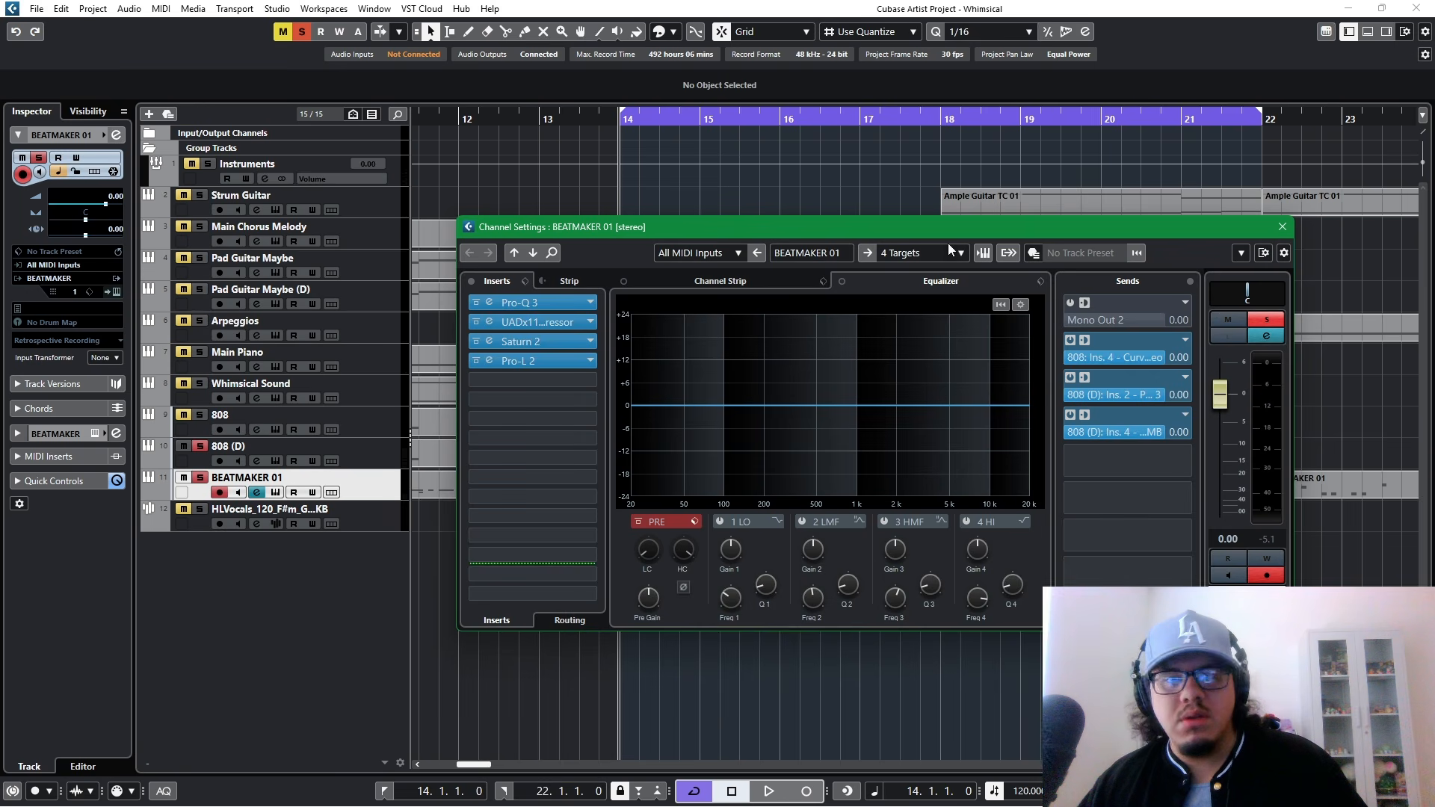
left_click(1280, 227)
left_click(367, 457)
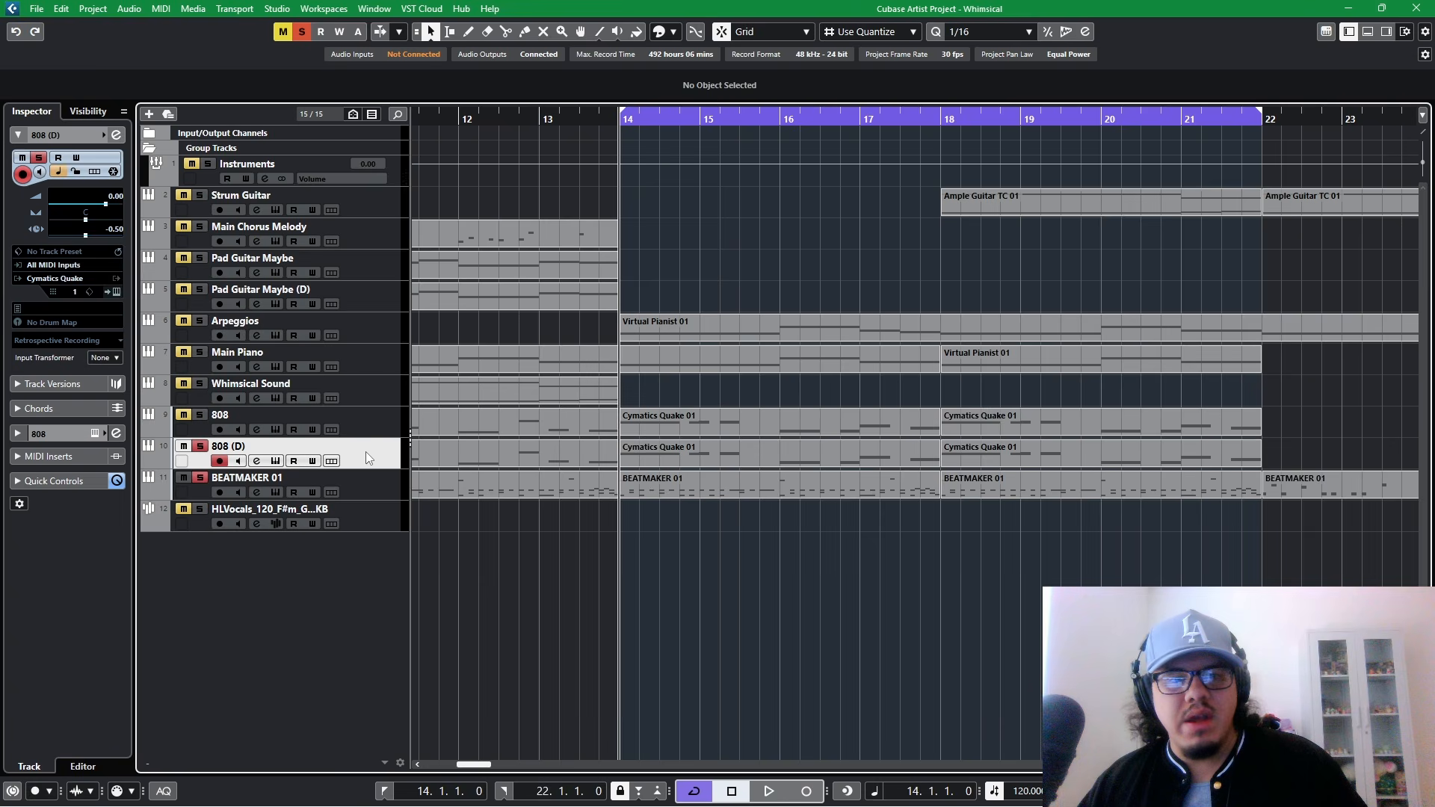
left_click(116, 134)
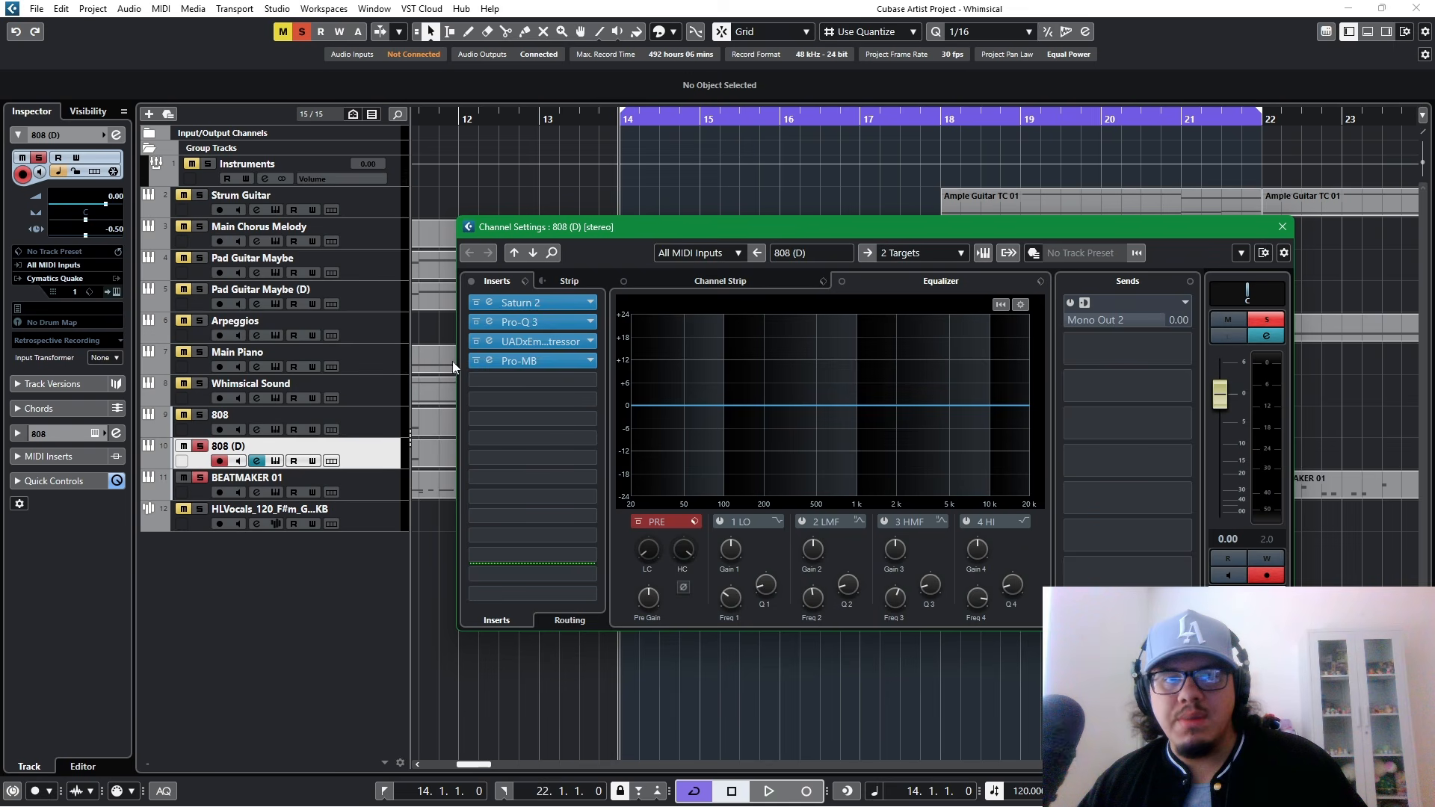
left_click(475, 361)
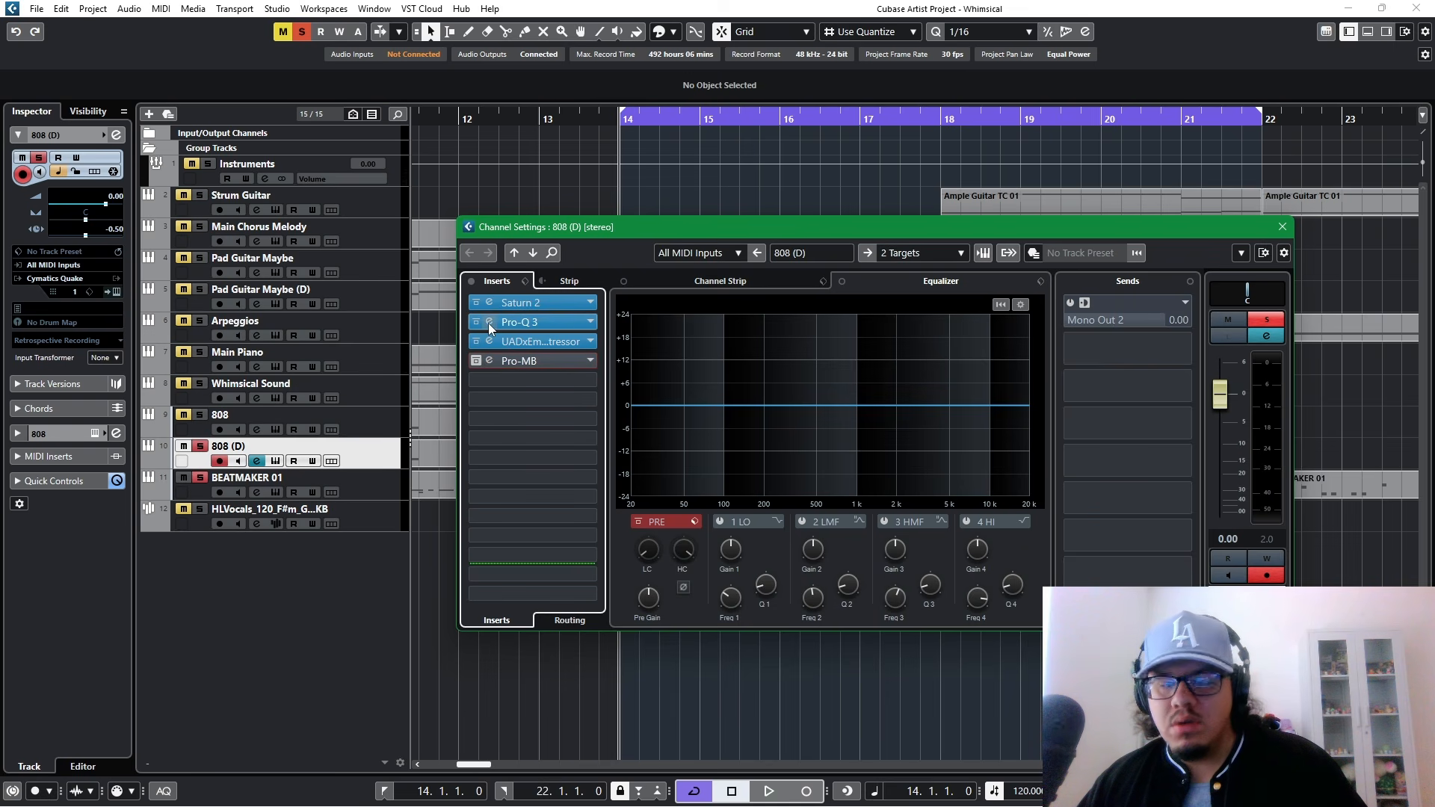
Step: Remove BEATMAKER 01 as the side-chain source of Pro-Q 3 on 808 (D) and close the plug-in
left_click(490, 326)
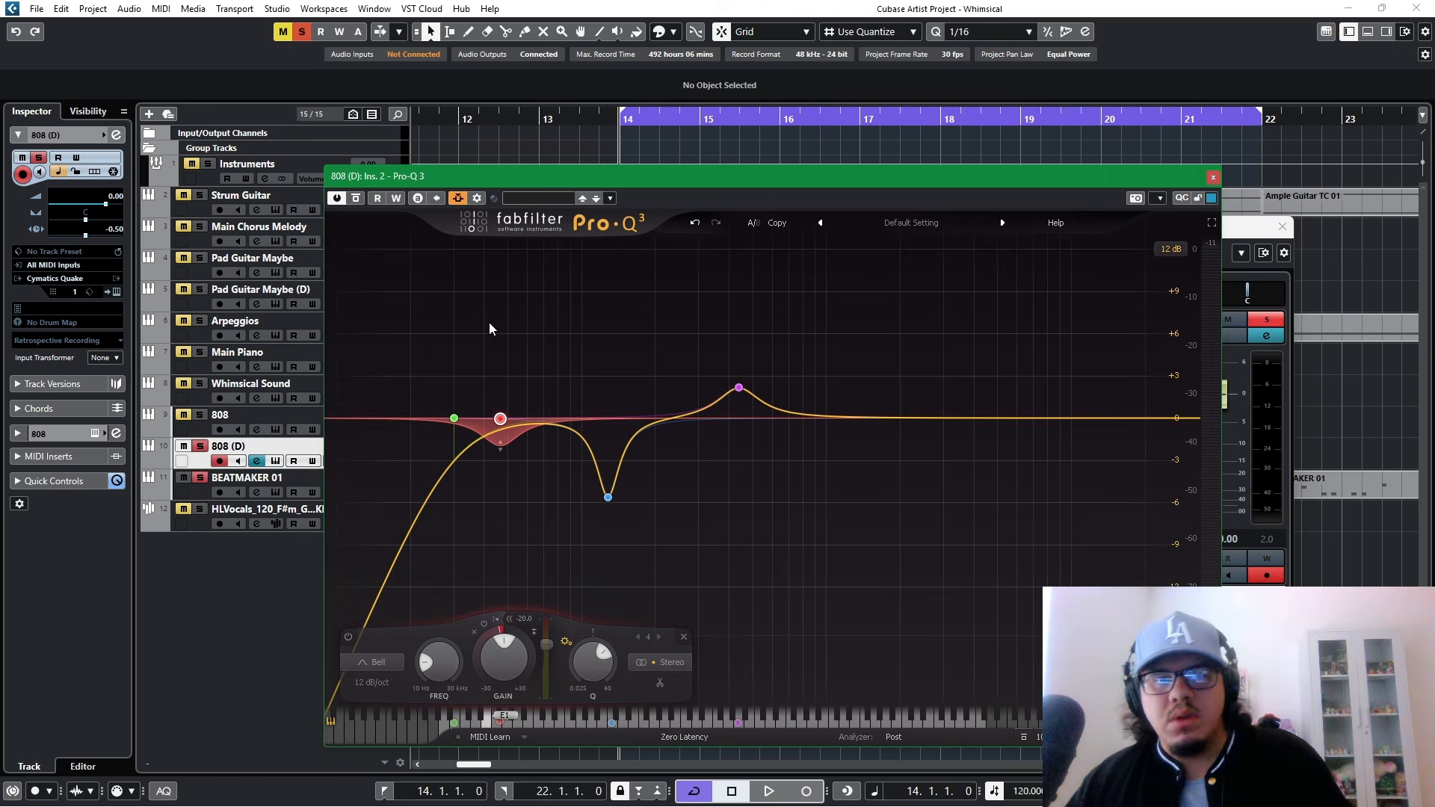
left_click_drag(826, 187, 832, 149)
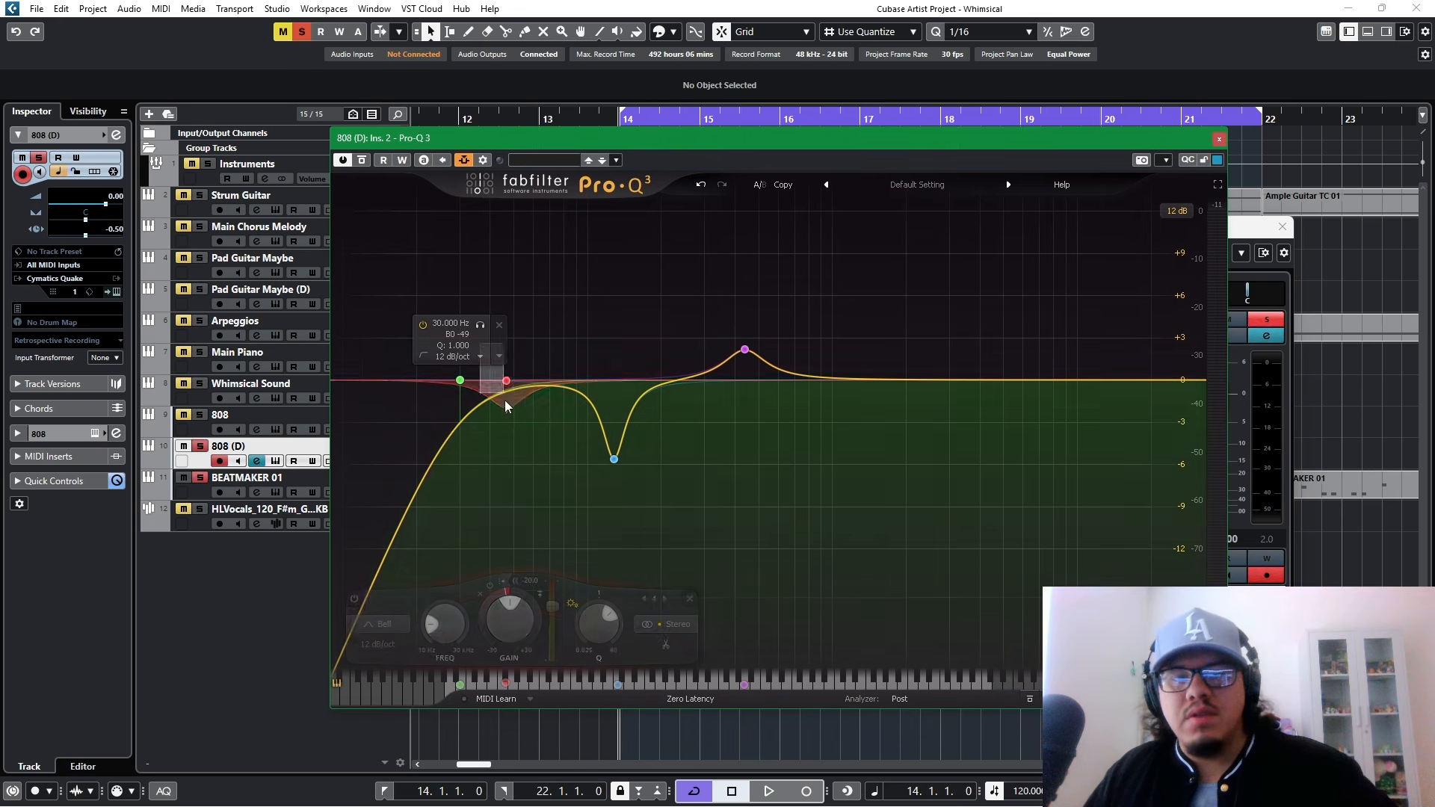
left_click(482, 161)
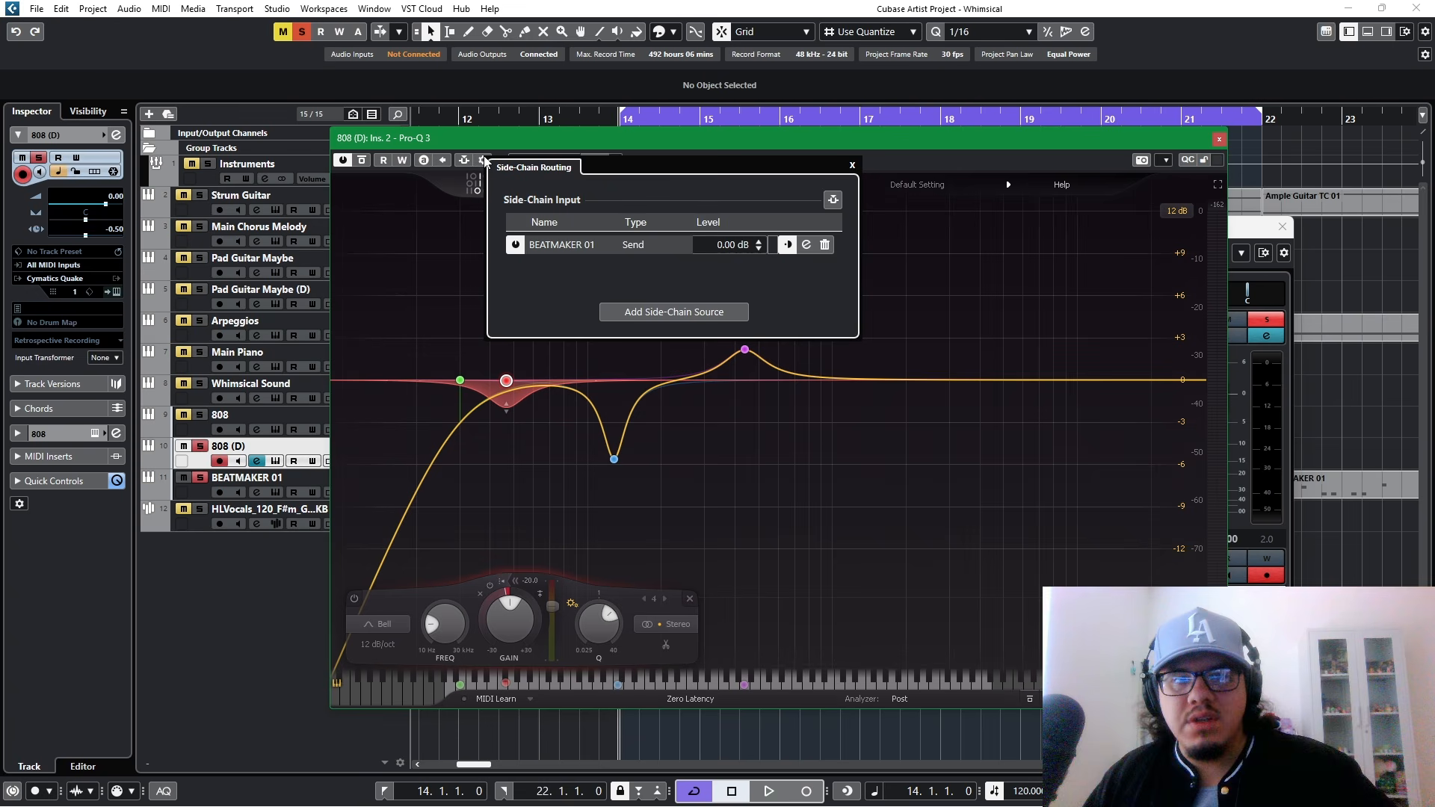
left_click(826, 245)
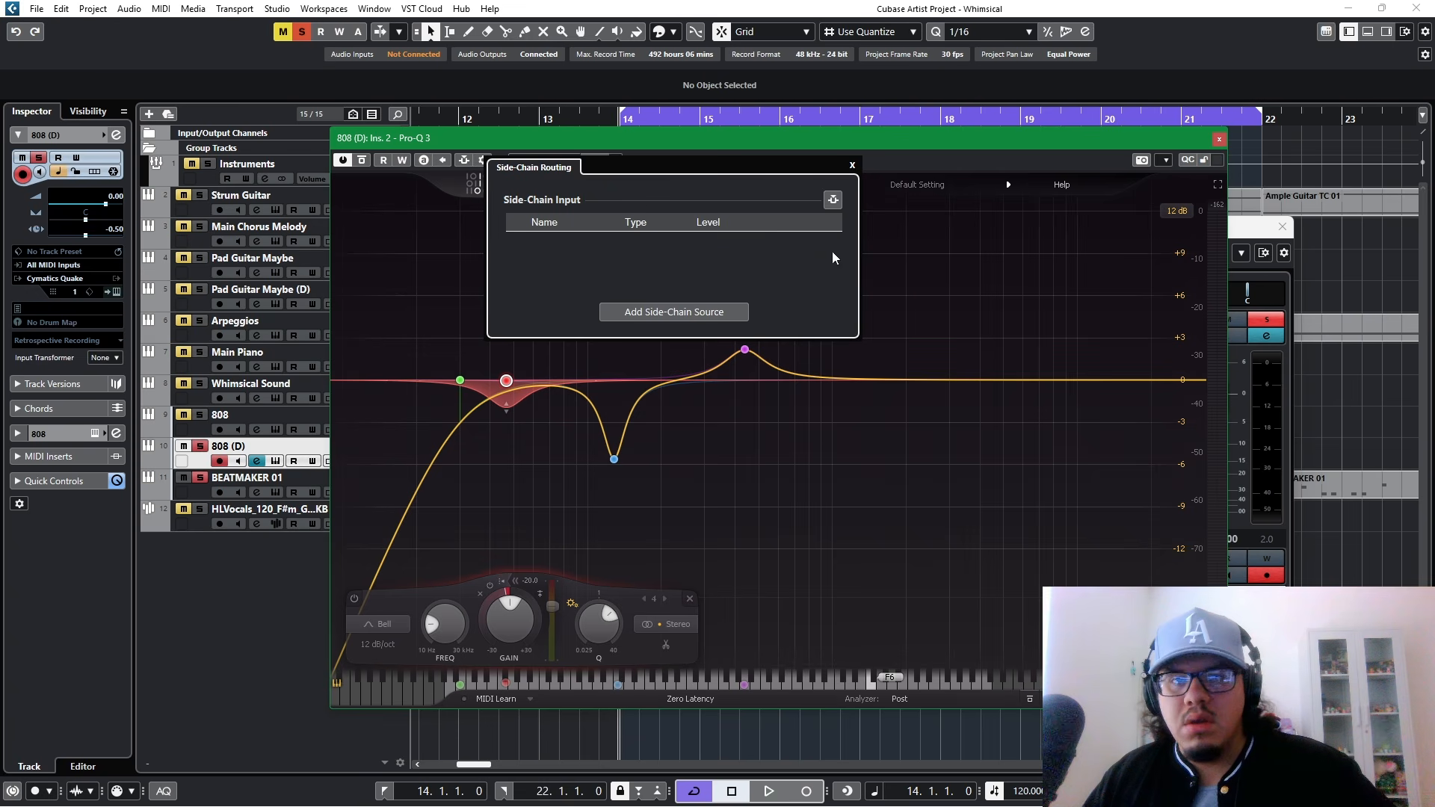
left_click(853, 166)
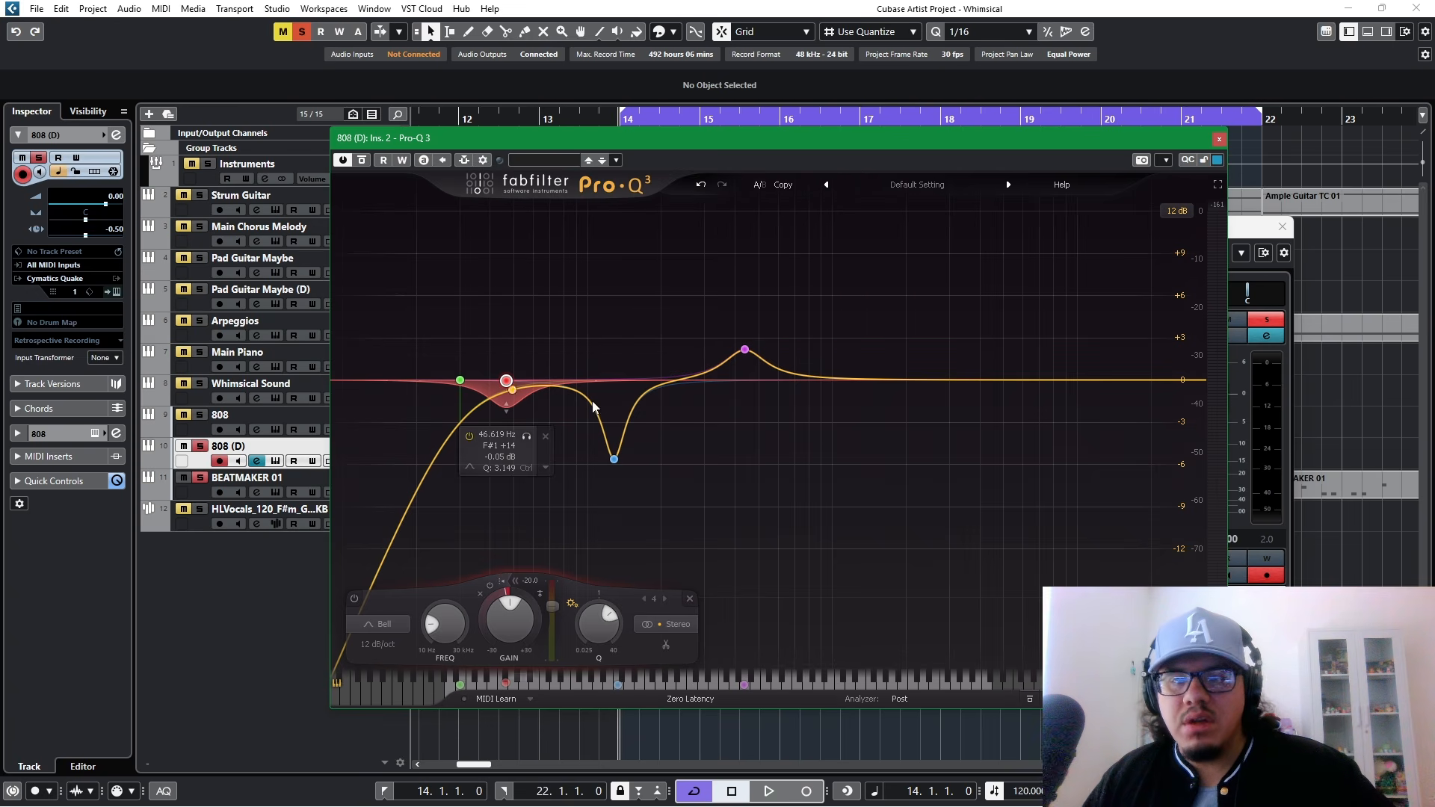
left_click(1218, 139)
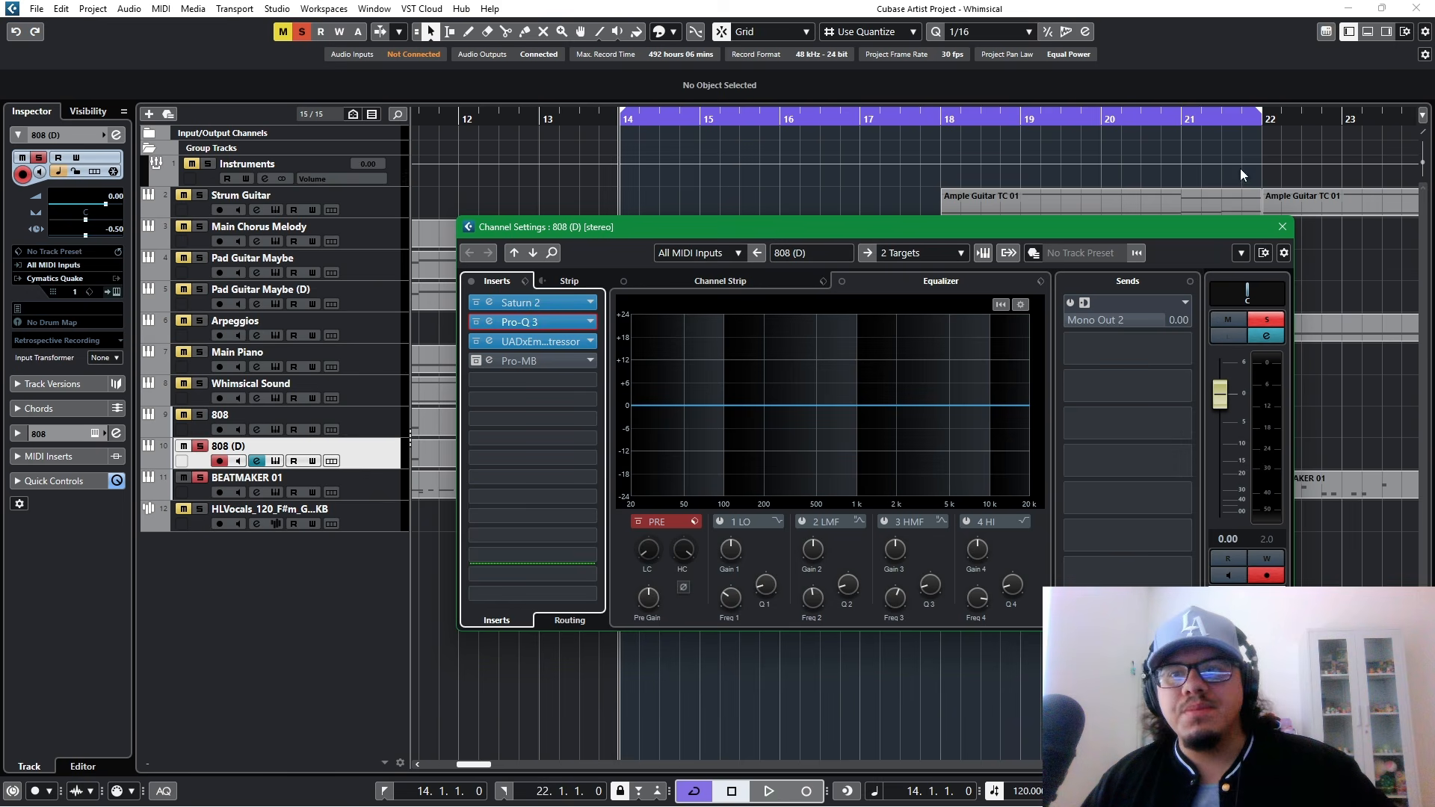
Step: Load Curves Resolve Stereo from the Dynamics effects into the fifth insert slot of 808 (D)
mouse_move(1110, 238)
left_mouse_down()
mouse_move(1111, 275)
mouse_move(1115, 233)
left_mouse_up()
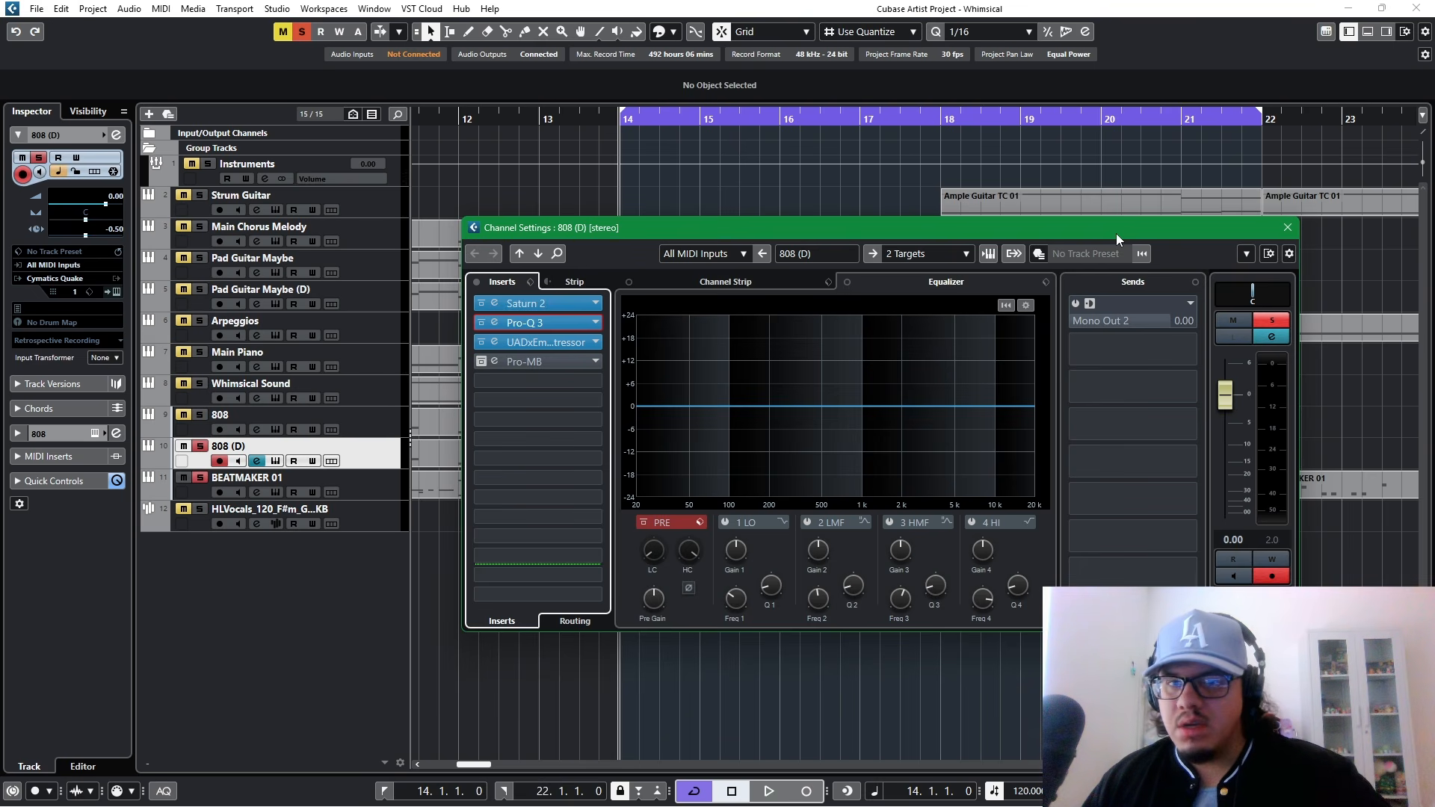
left_click(595, 382)
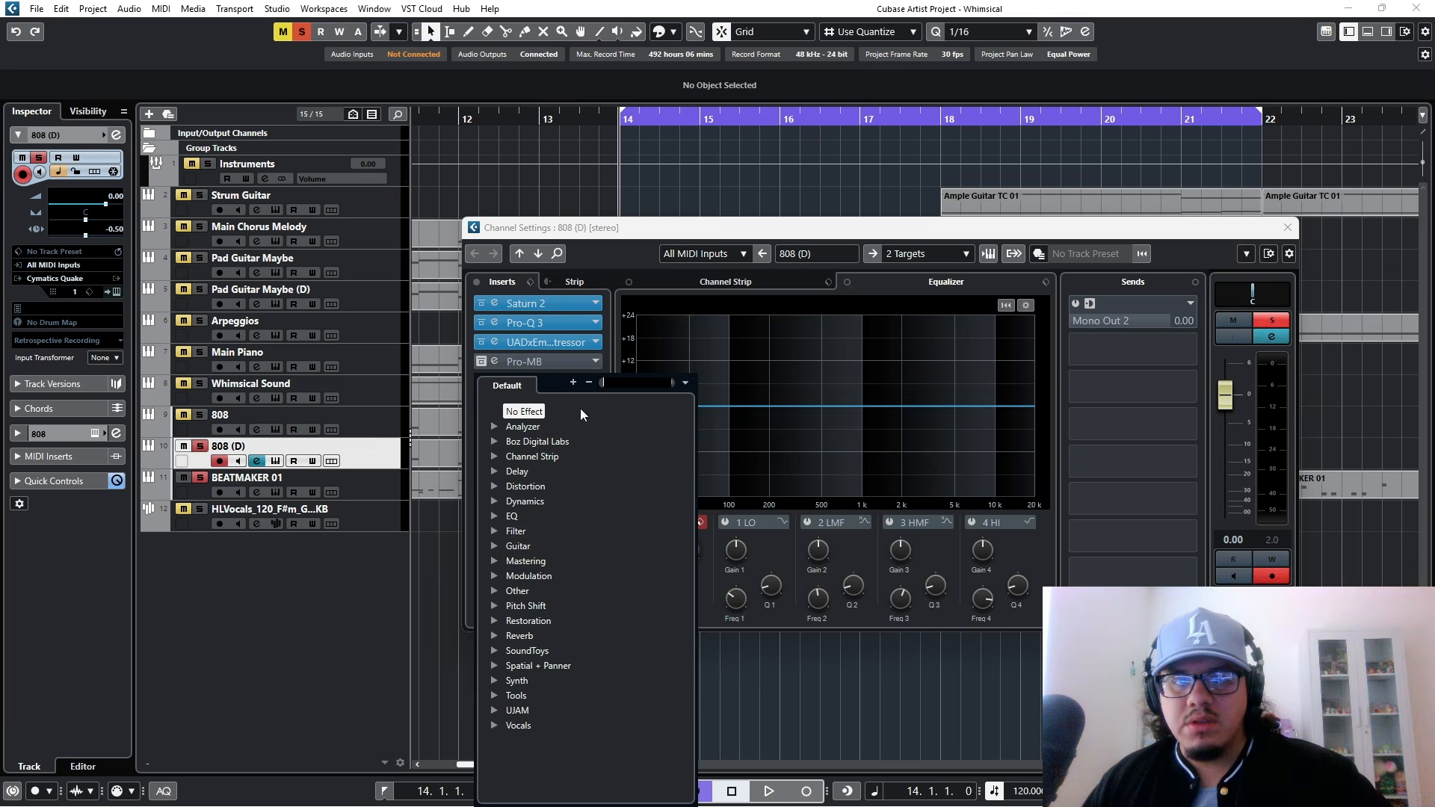
left_click(493, 500)
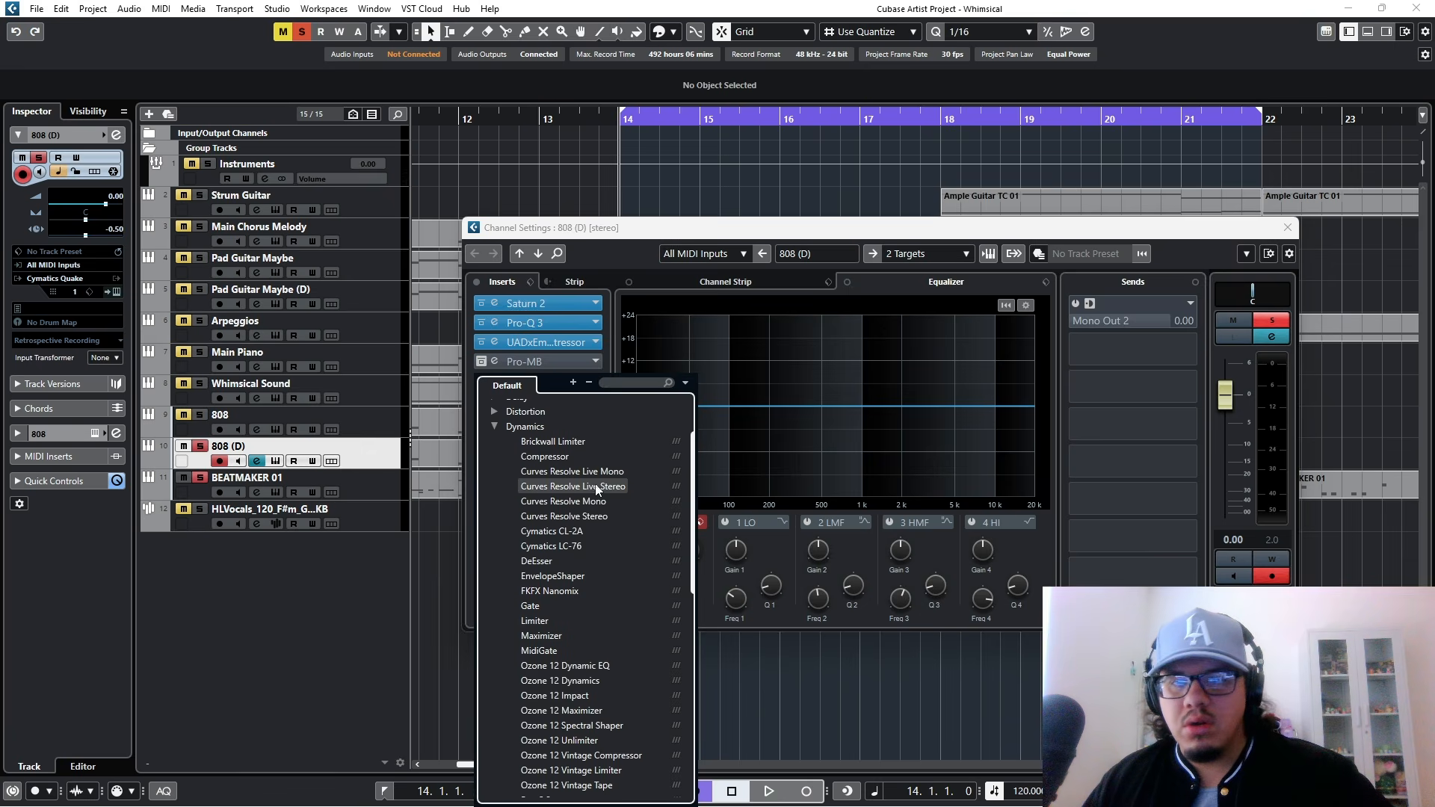
left_click(576, 517)
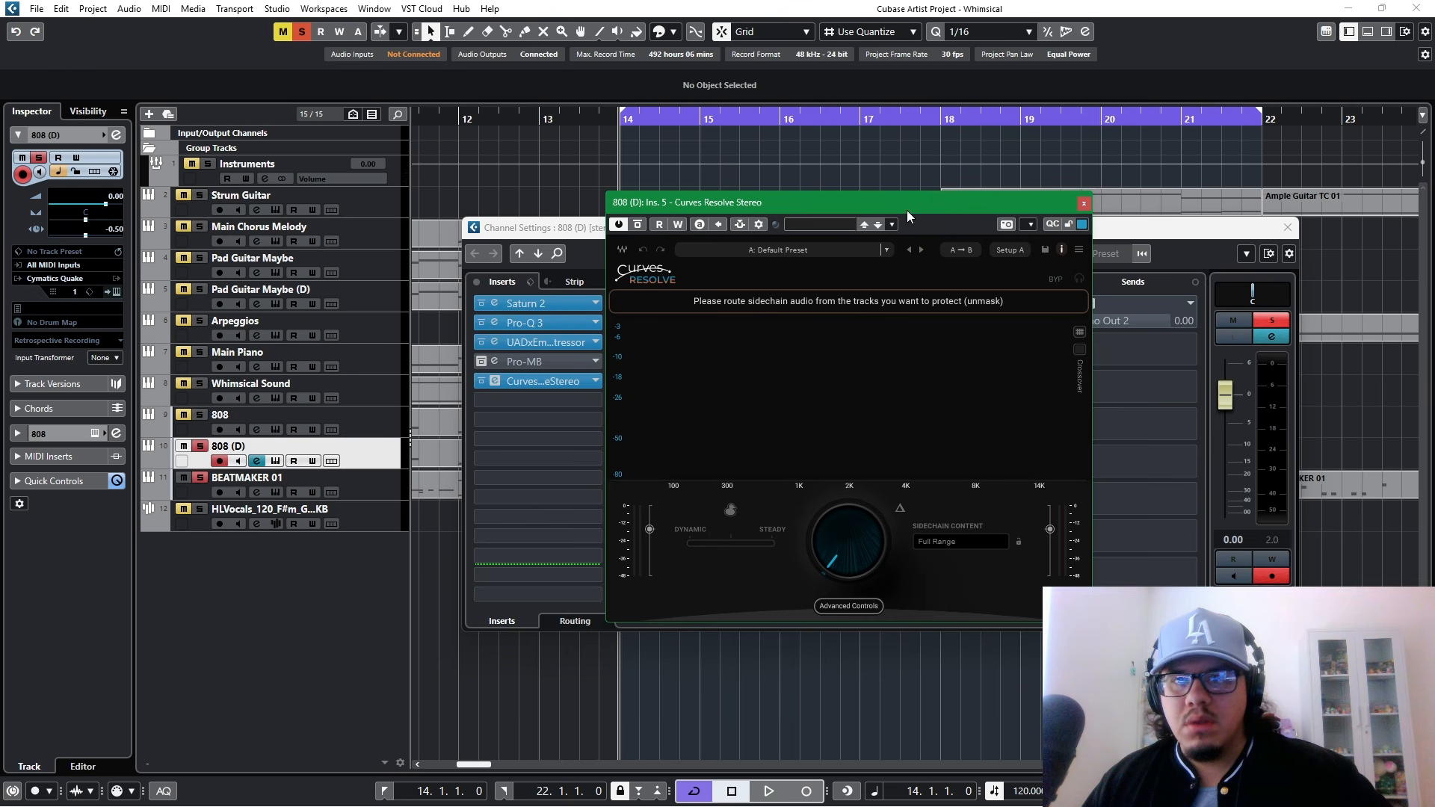
left_click_drag(907, 209, 1008, 219)
Step: Add the 808 track as the side-chain source for Curves Resolve and close the routing dialog
left_click(839, 235)
left_click(1030, 392)
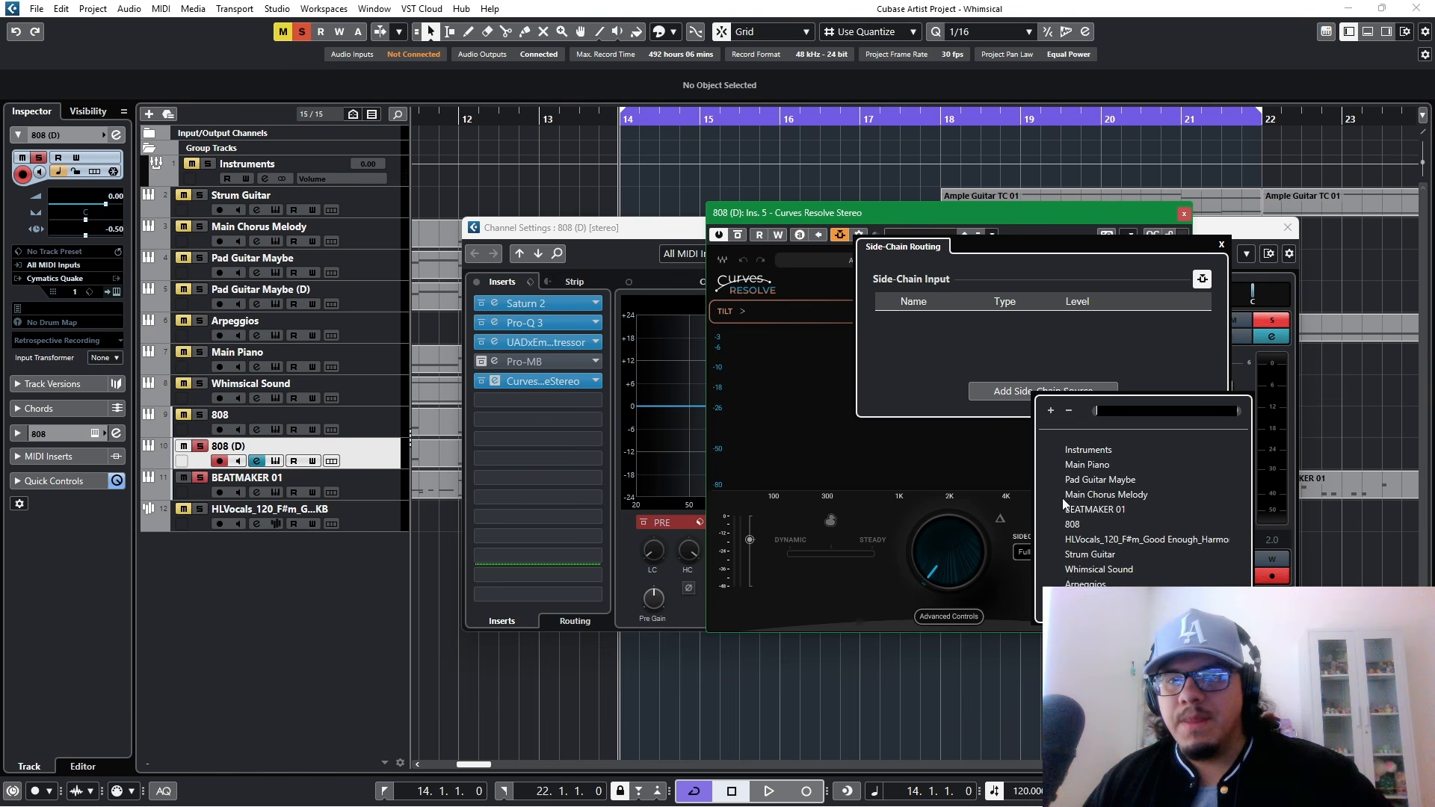
left_click(1071, 523)
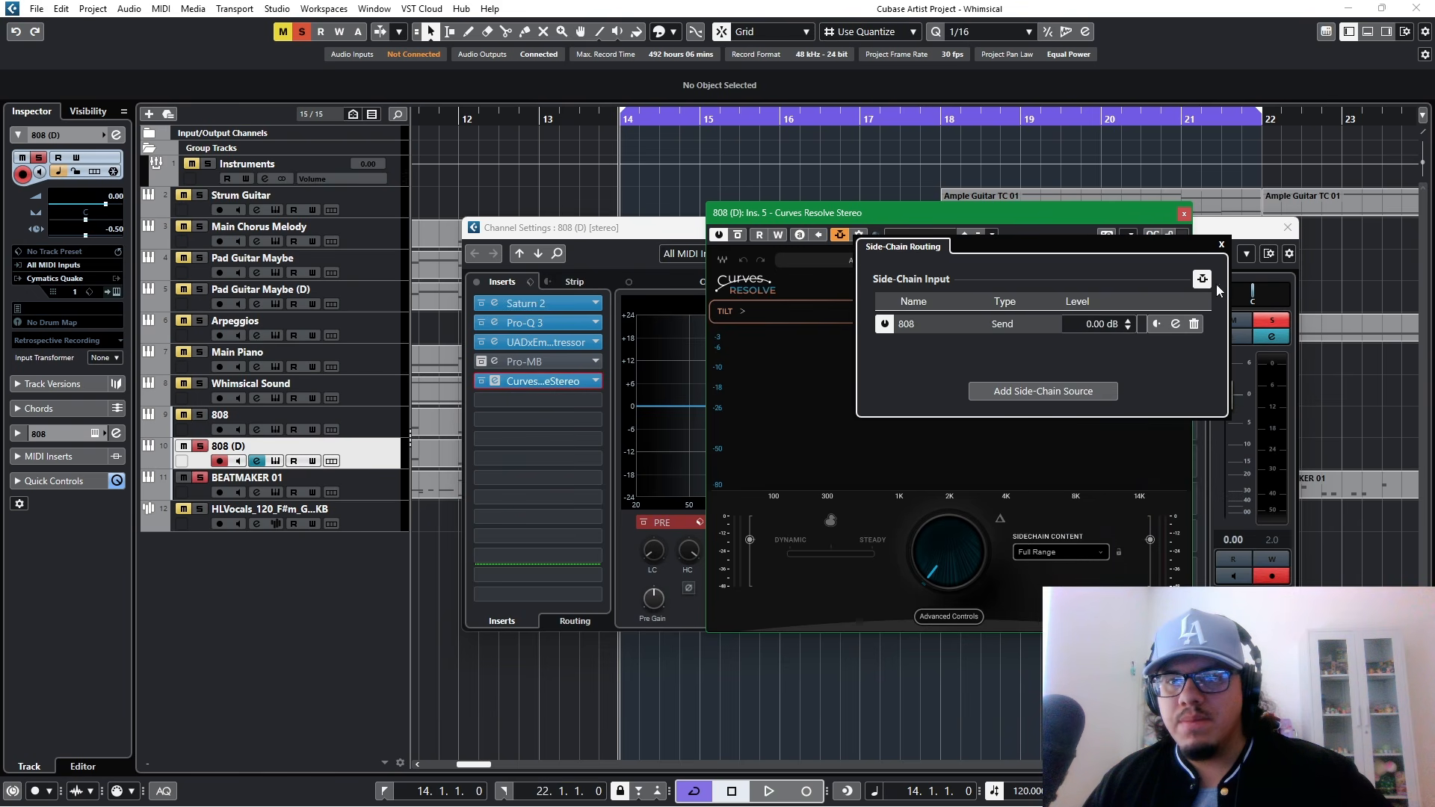
left_click(1222, 246)
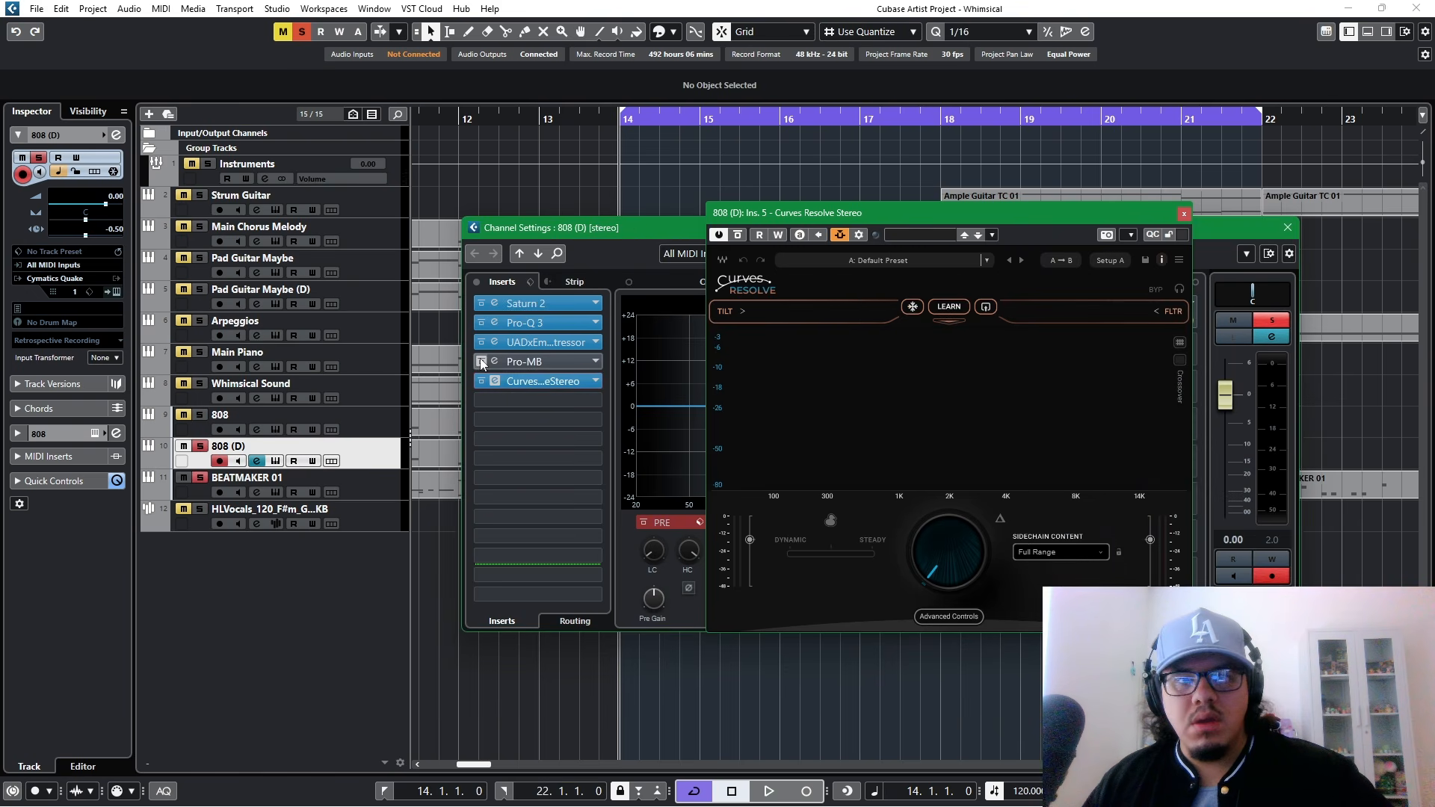
Step: Display BEATMAKER 01's channel settings, start the Learn scan in Curves Resolve and play the loop briefly
left_click(537, 255)
mouse_move(973, 216)
left_mouse_down()
mouse_move(803, 222)
mouse_move(951, 230)
left_mouse_up()
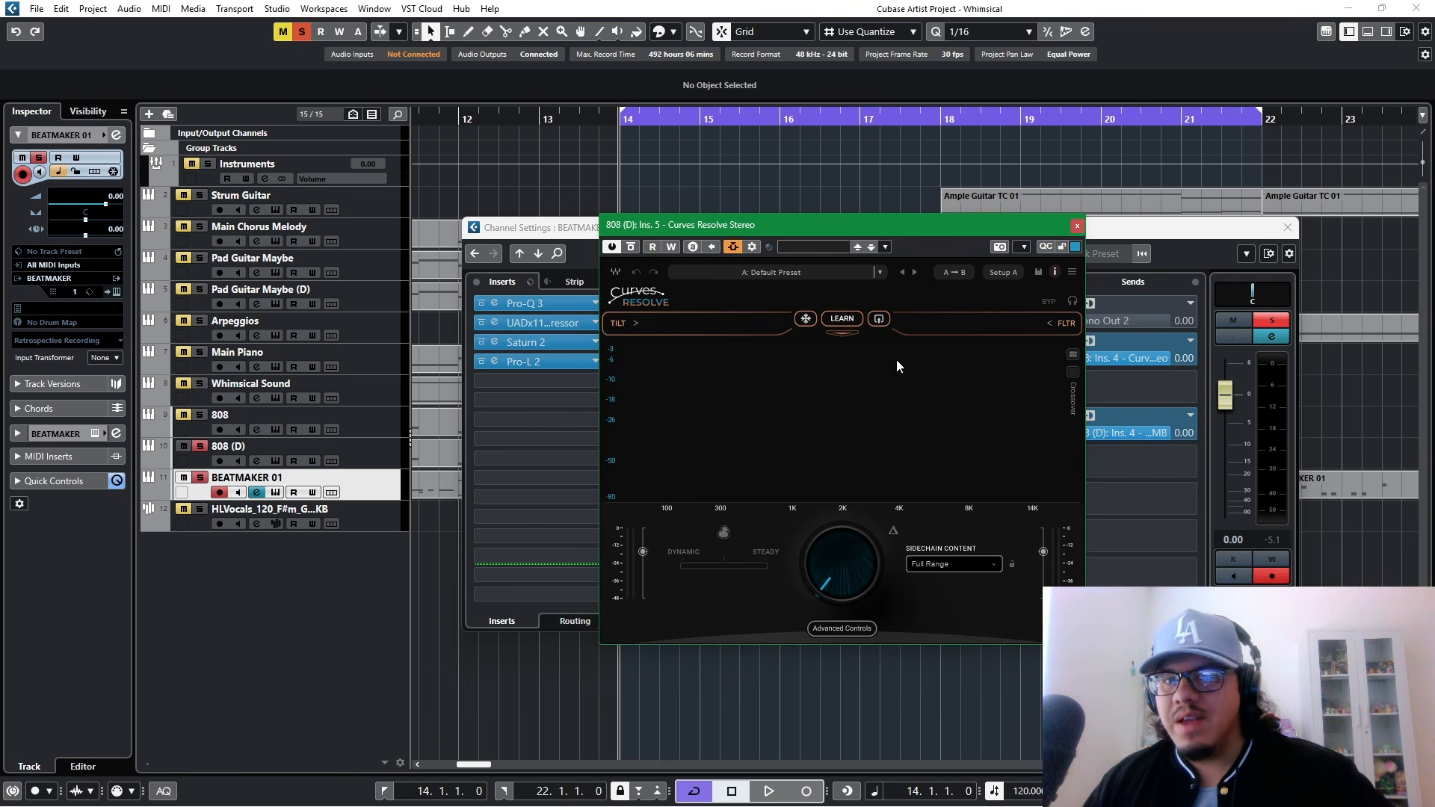
left_click(843, 319)
left_click(841, 320)
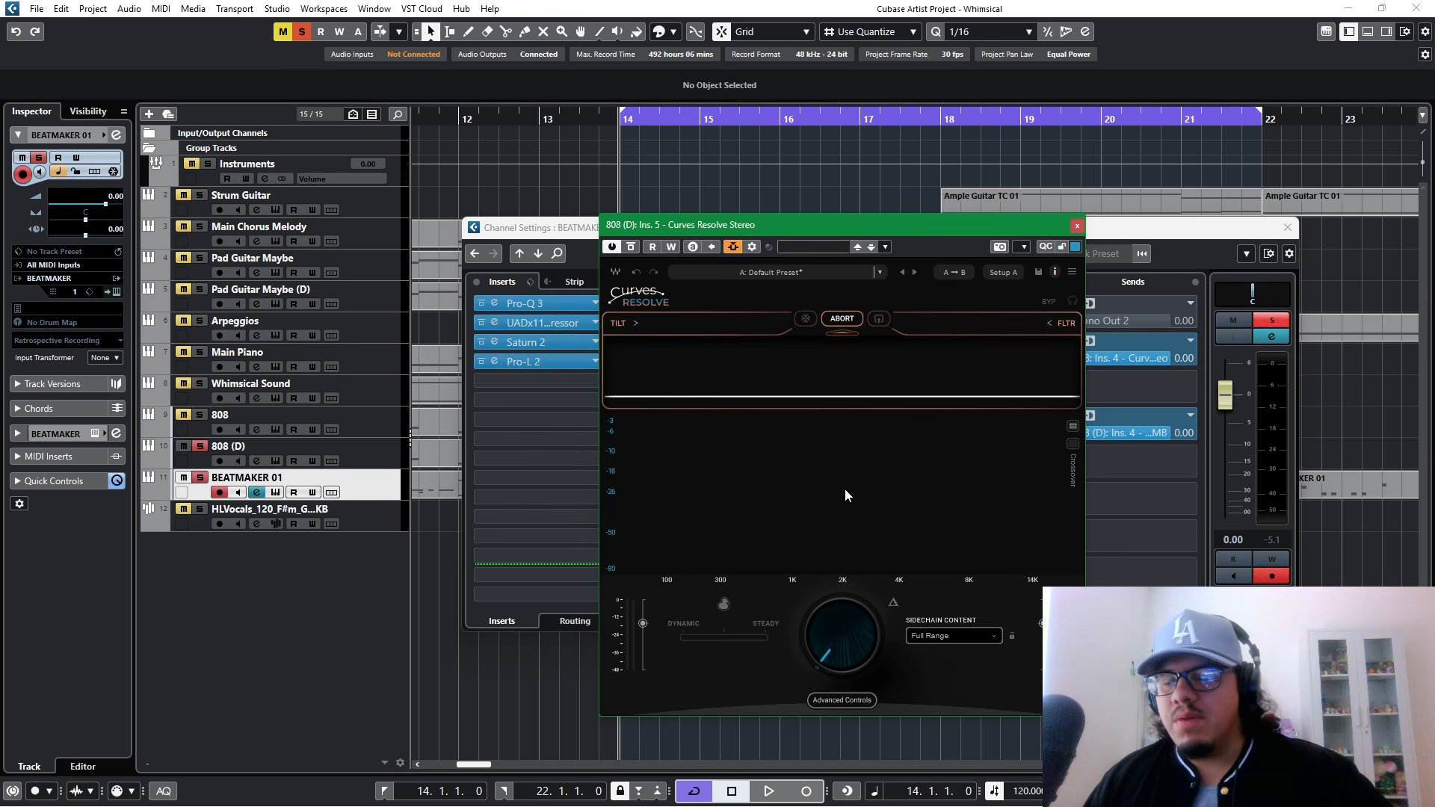
key("space")
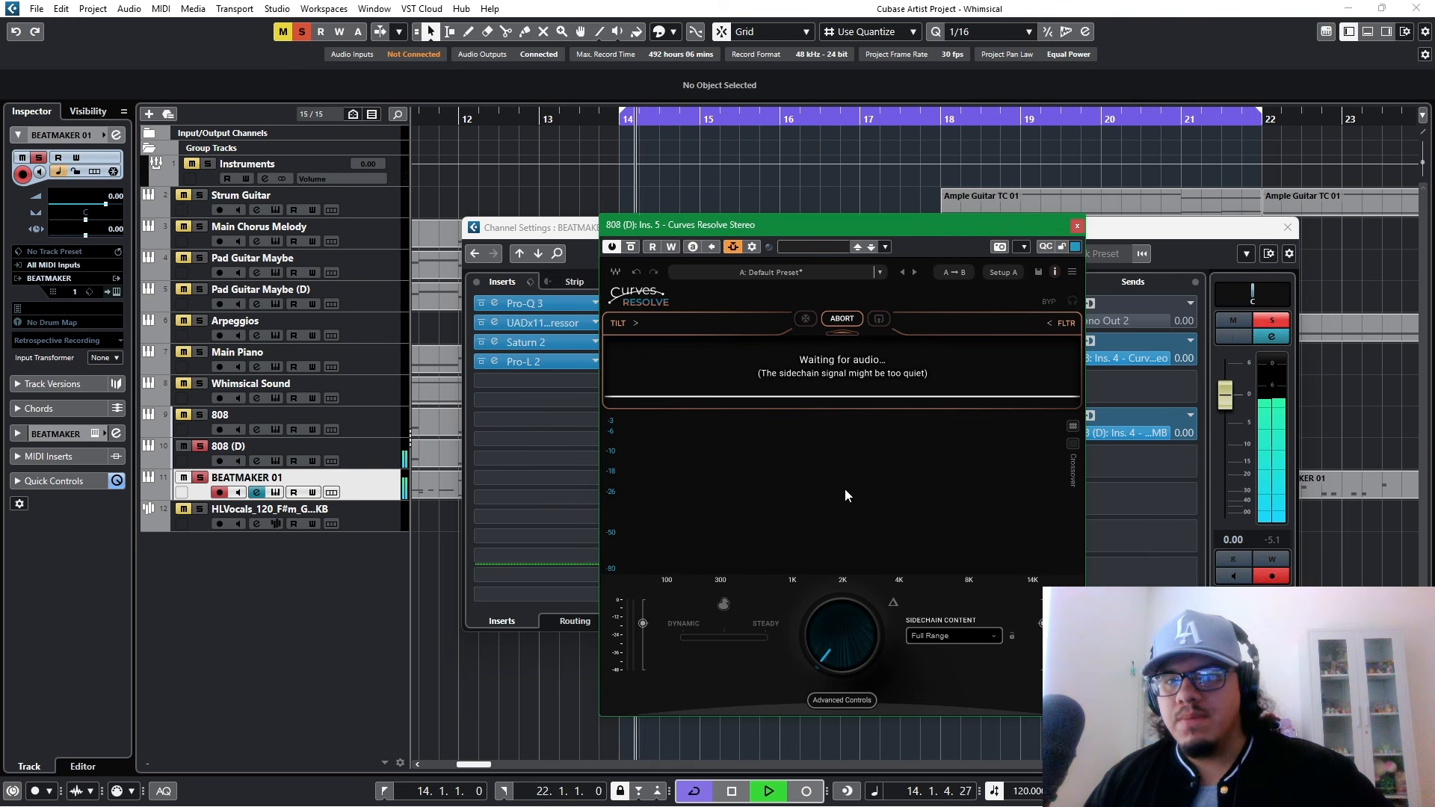
key("space")
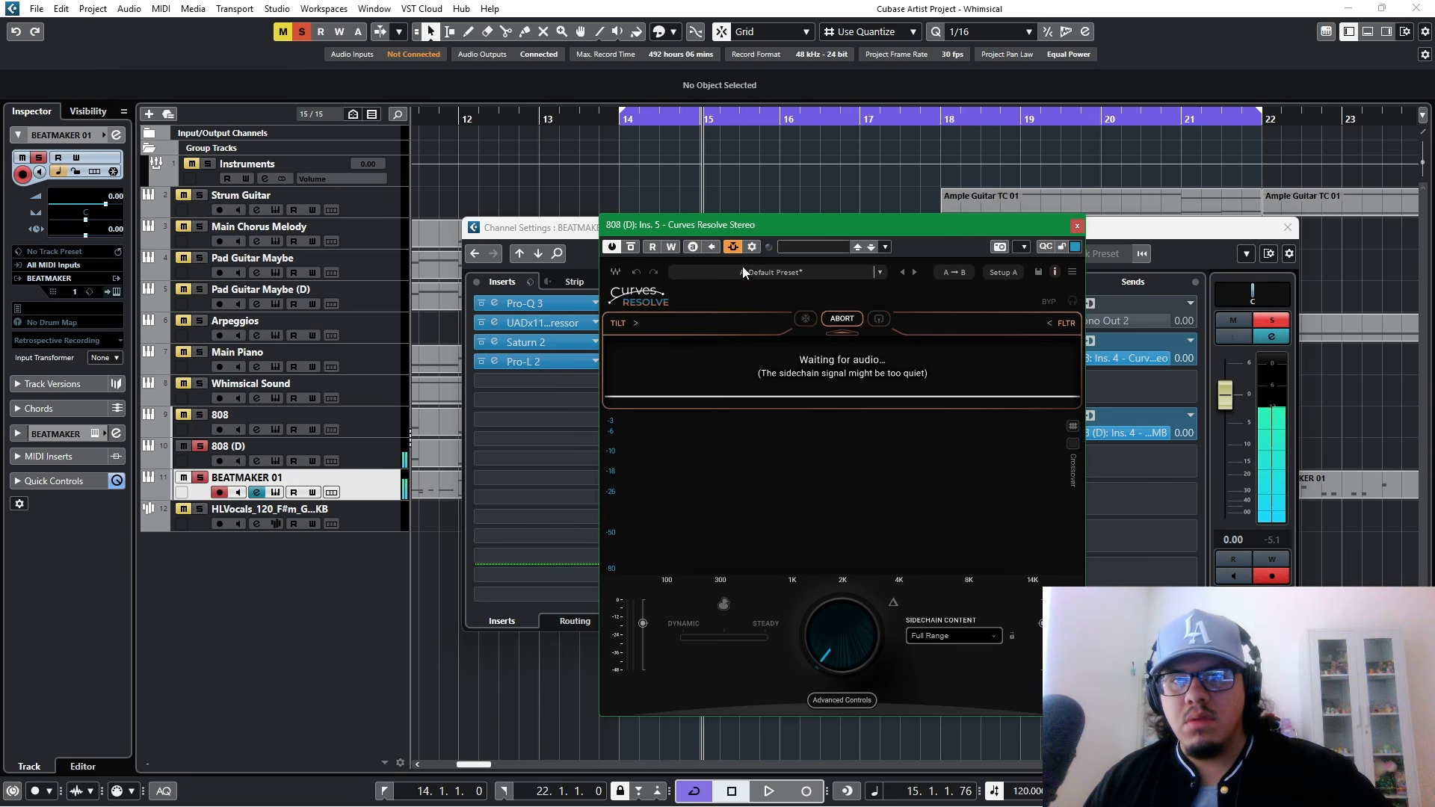
Step: Replace the 808 side-chain source of Curves Resolve with BEATMAKER 01 and close the routing dialog
left_click(733, 248)
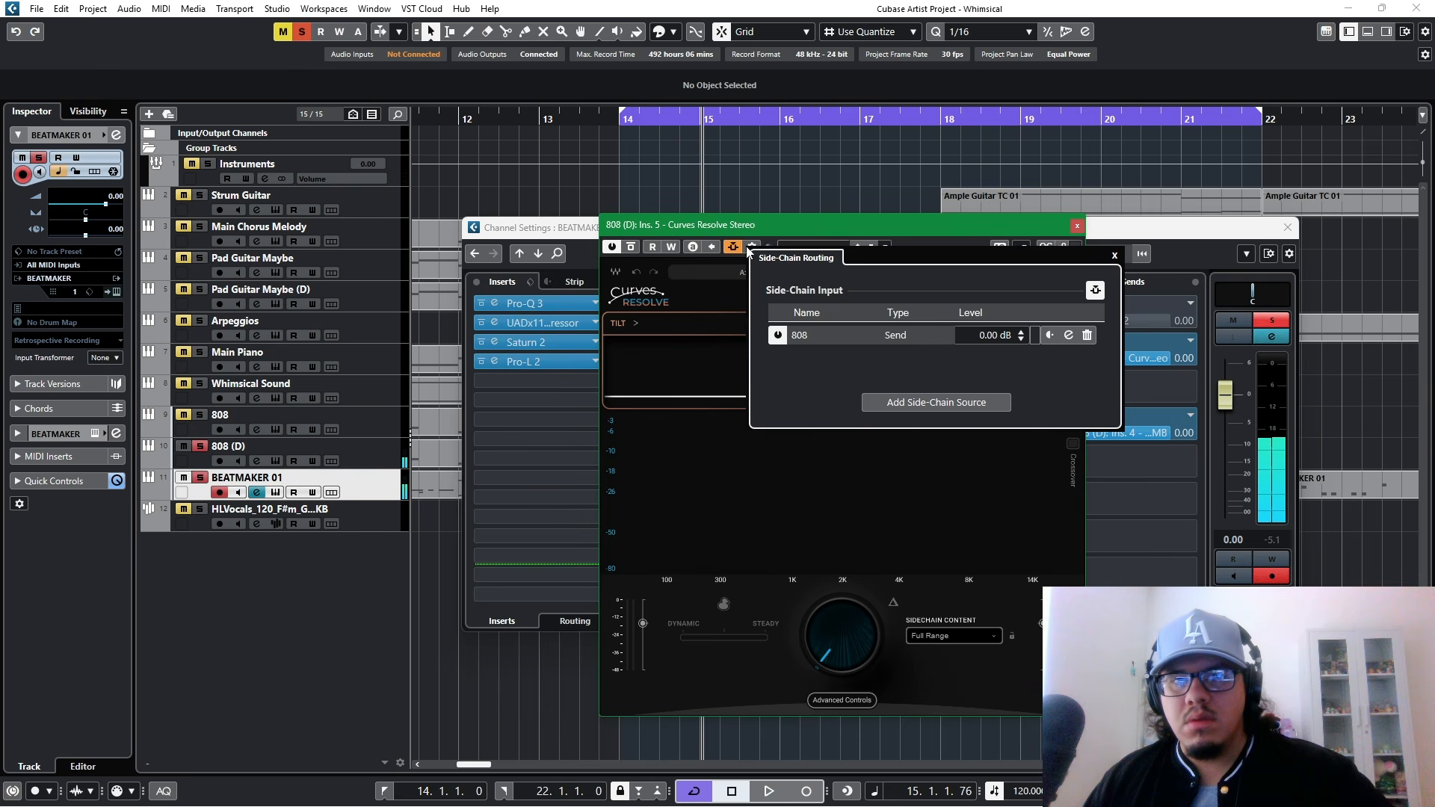
left_click(1085, 336)
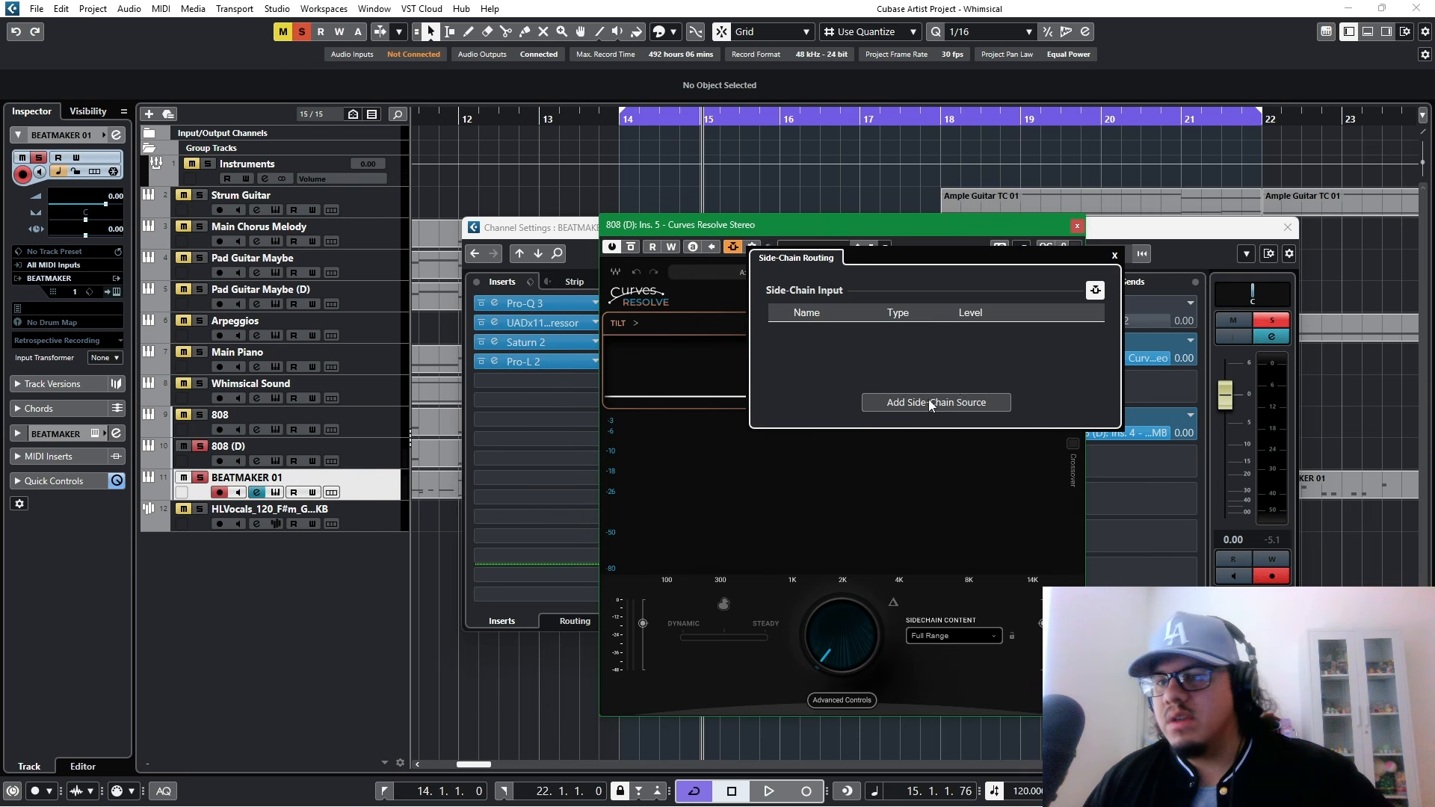
left_click(930, 403)
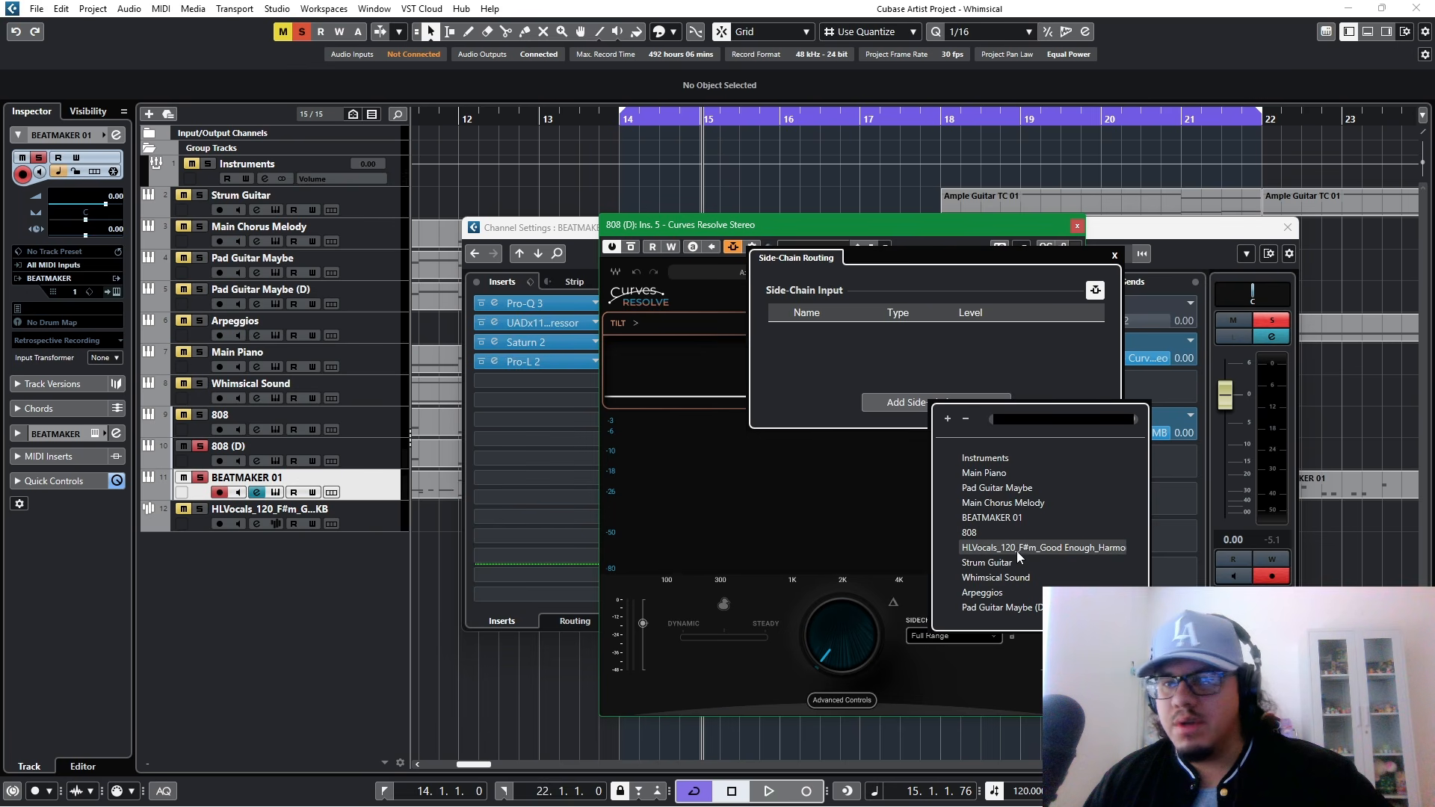
left_click(1003, 518)
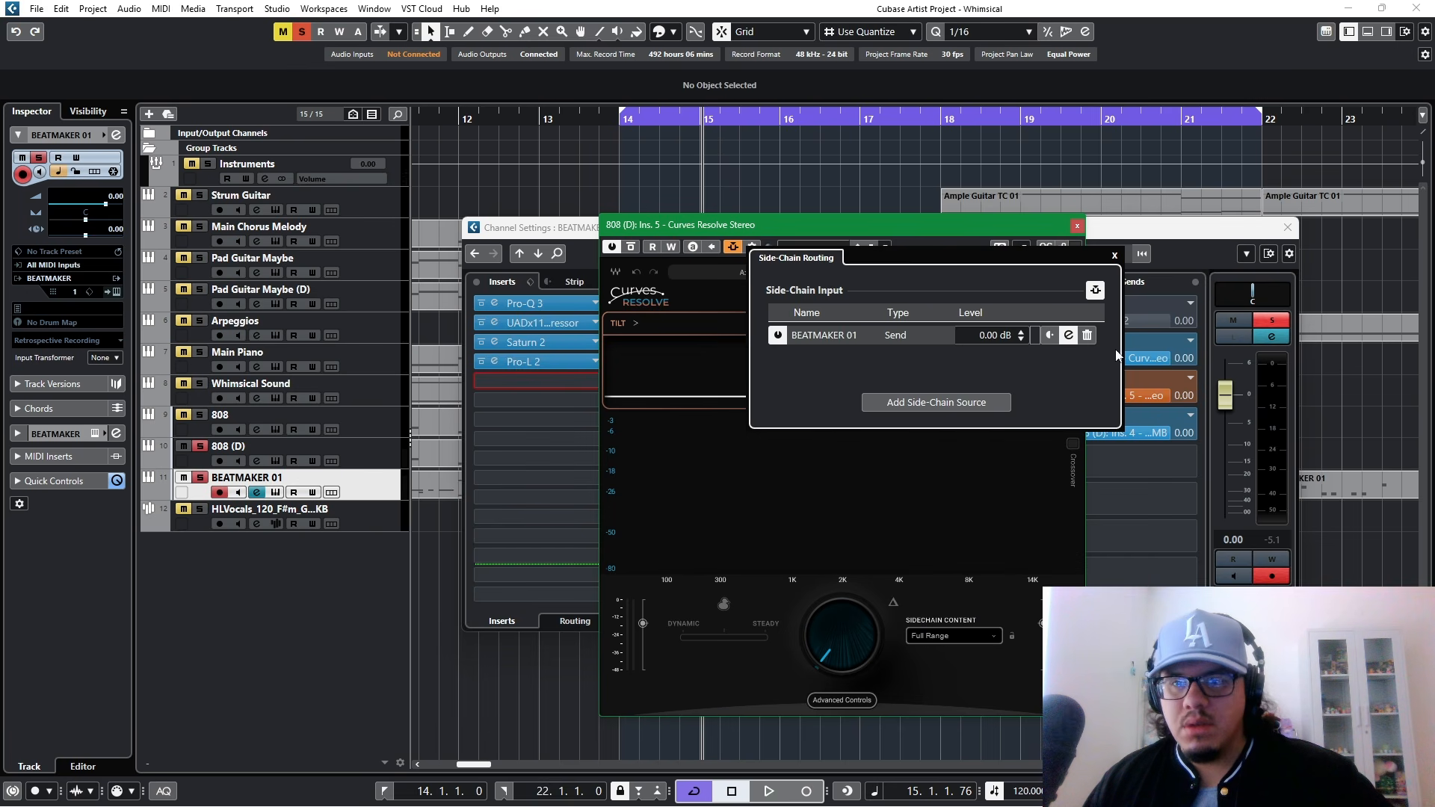
left_click(1116, 255)
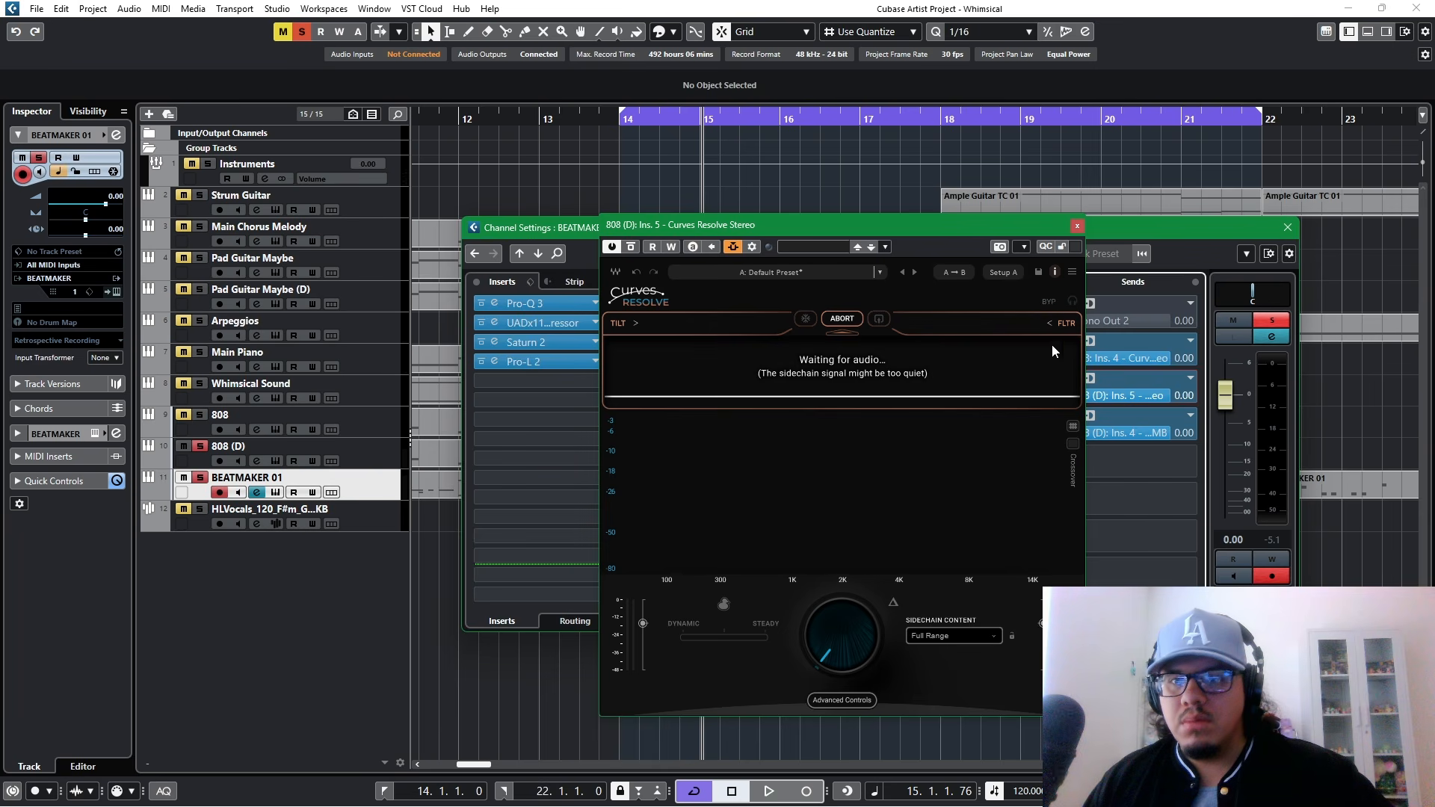
Step: Play the loop from bar 14 so Curves Resolve scans the drum signal, and finish the Learn scan
left_click(621, 119)
key("space")
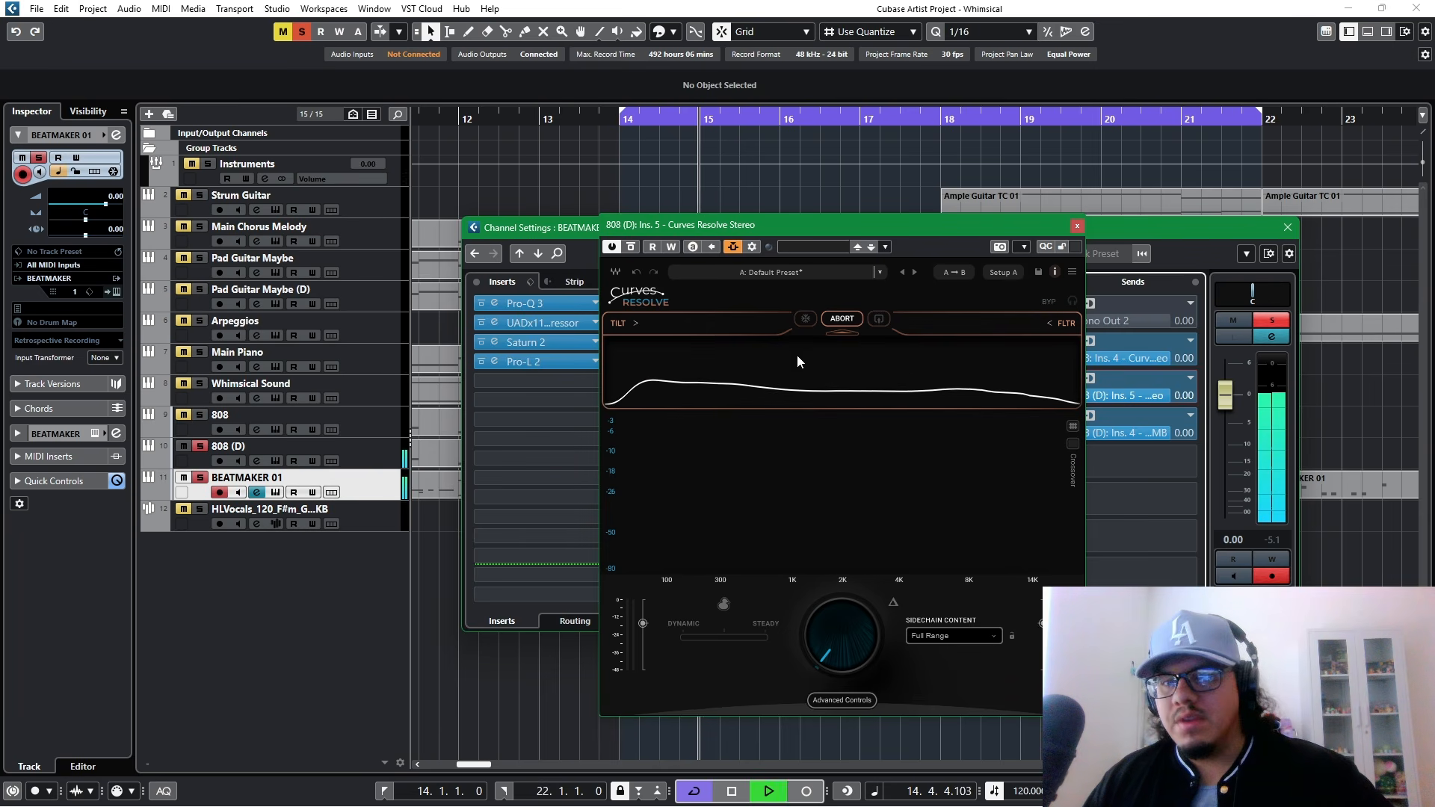
left_click(840, 318)
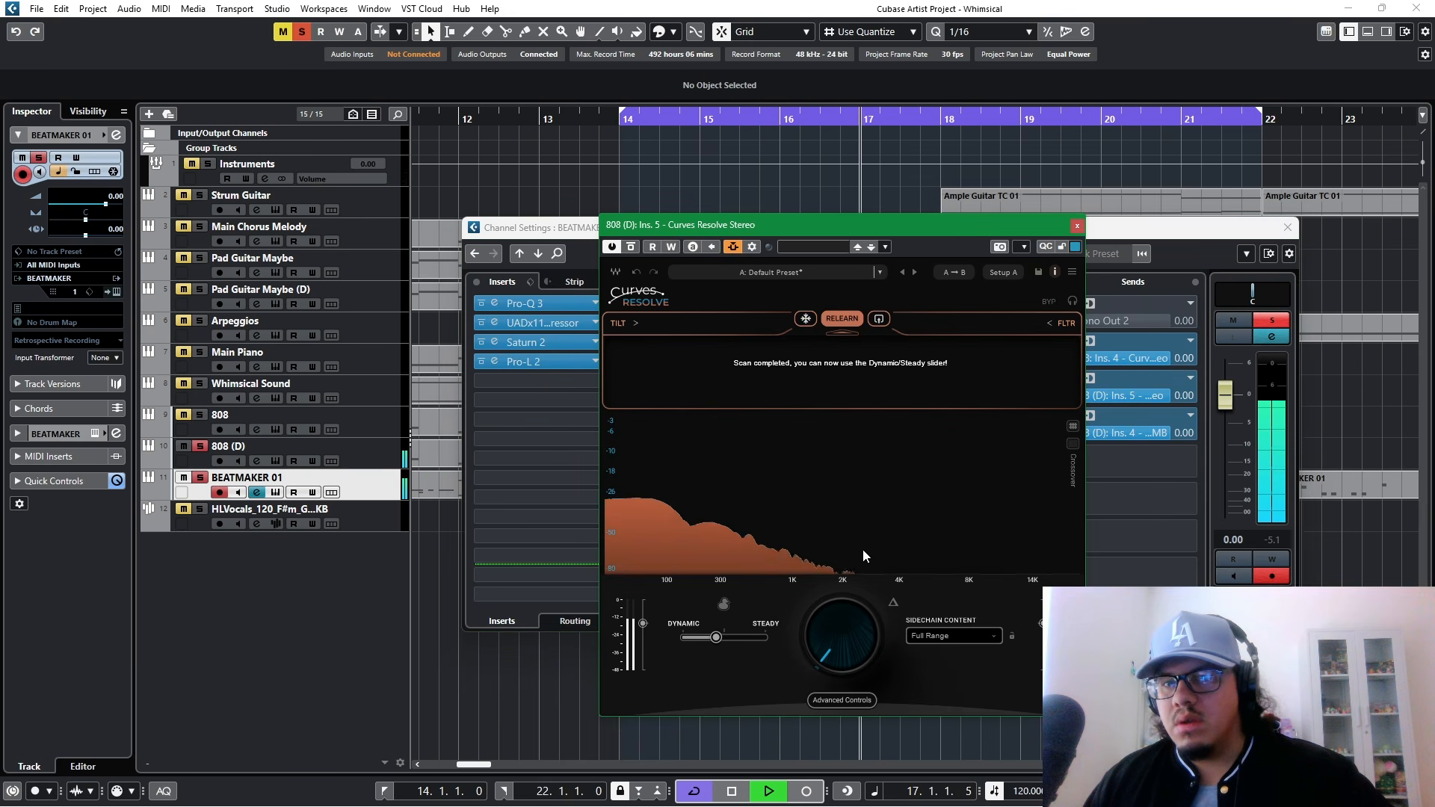
Step: Set Curves Resolve's side-chain content to Kick and raise its main unmasking amount during playback
left_click(987, 643)
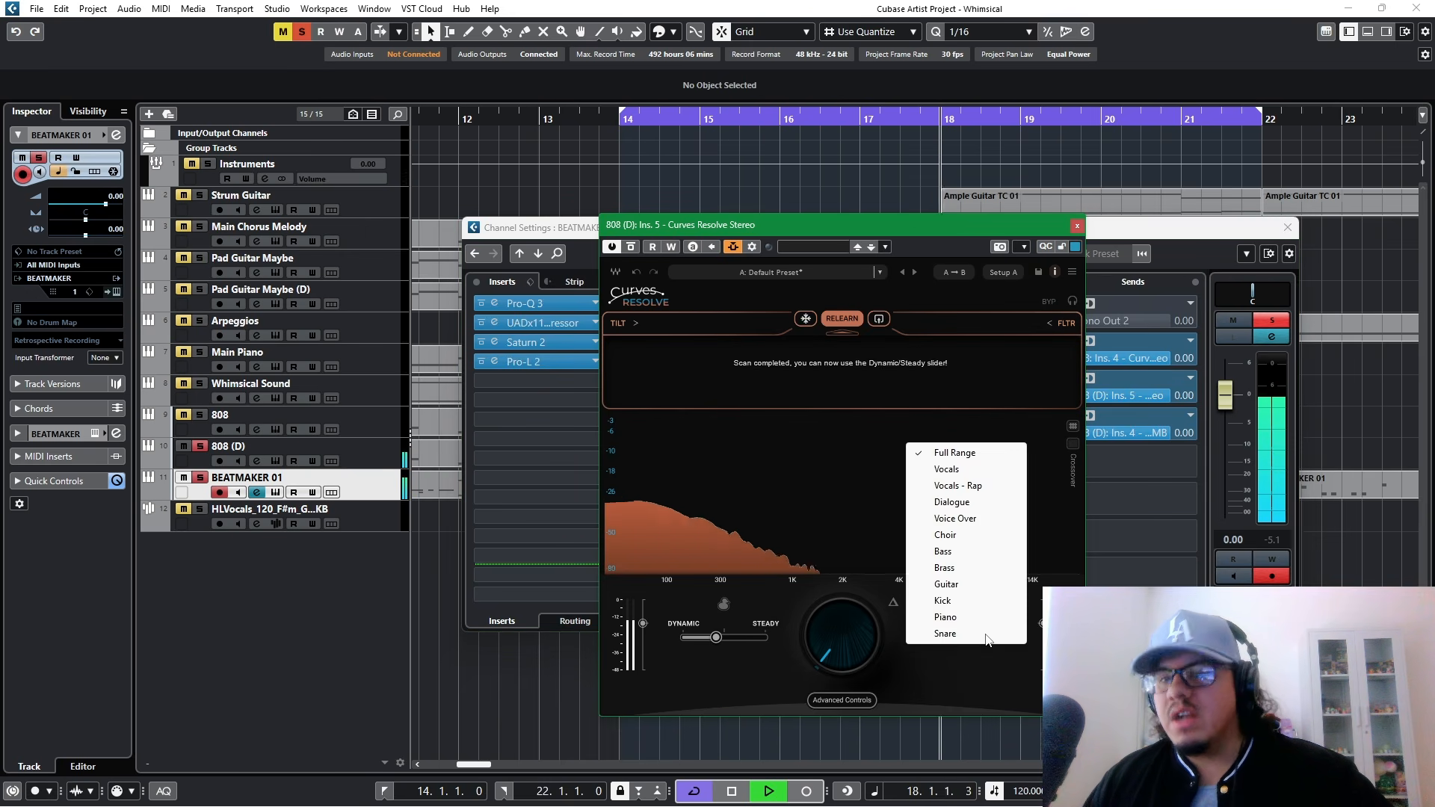
left_click(936, 600)
mouse_move(824, 656)
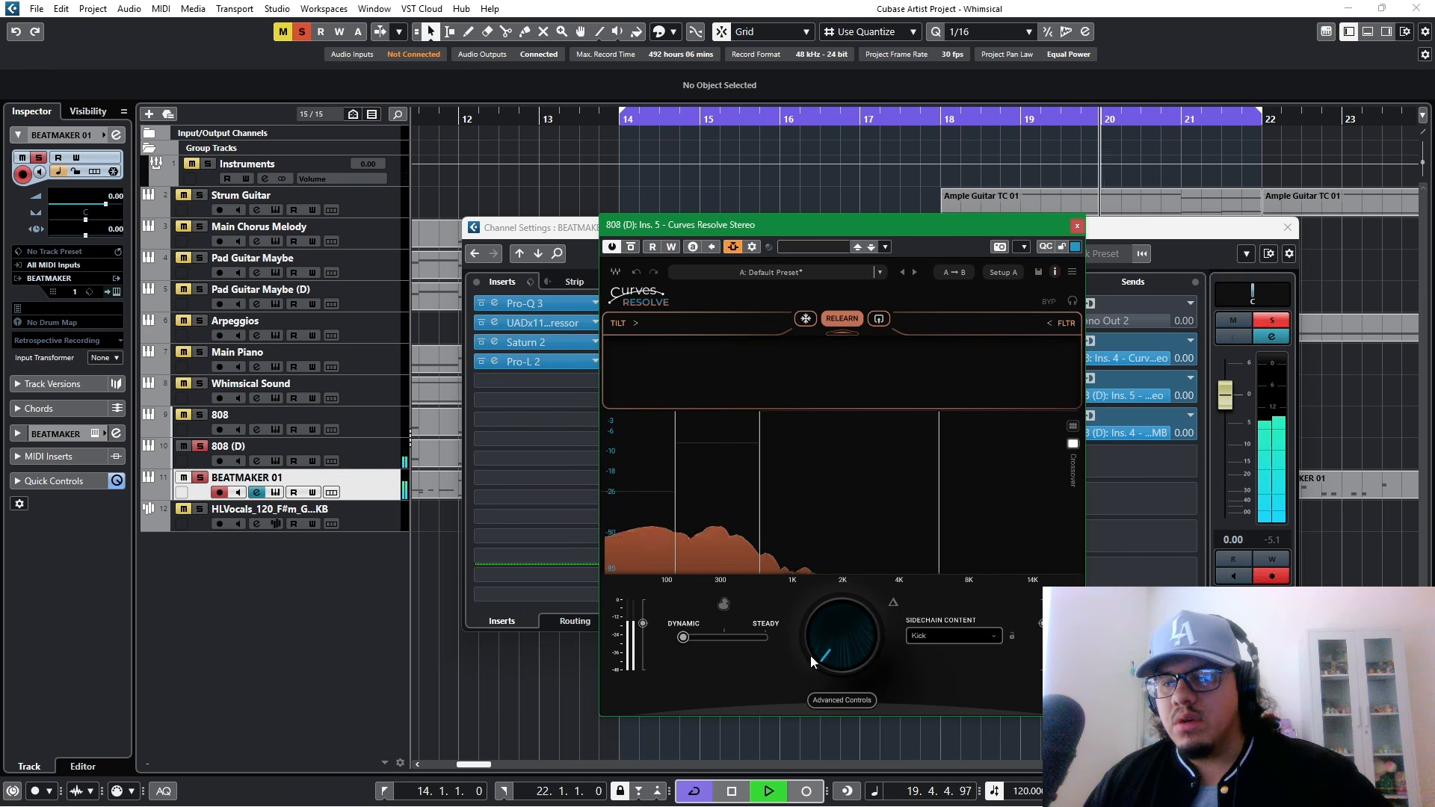
left_click_drag(820, 650, 821, 621)
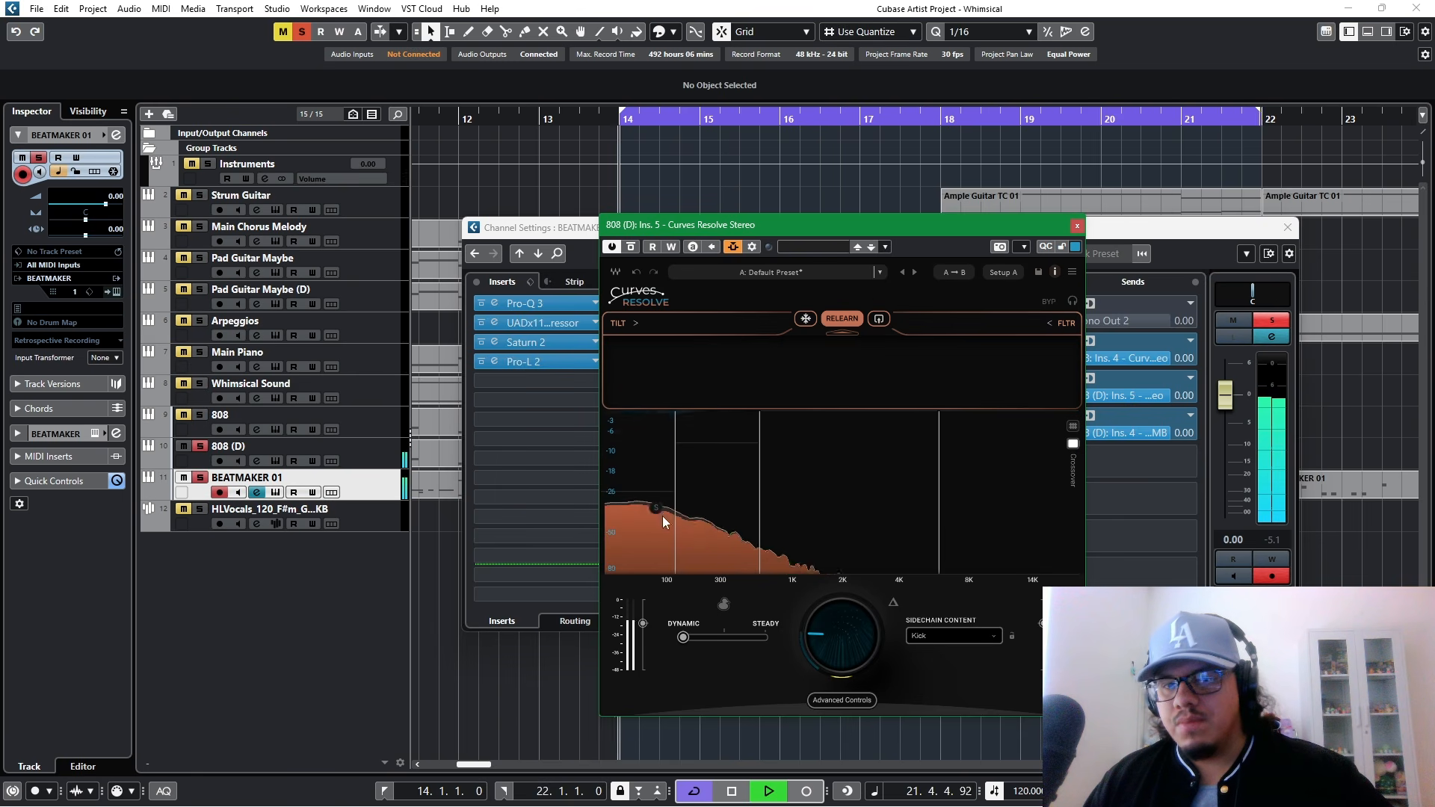
Step: Audition only the audio removed by Curves Resolve, raise its main unmasking amount slightly and stop playback
left_click(892, 601)
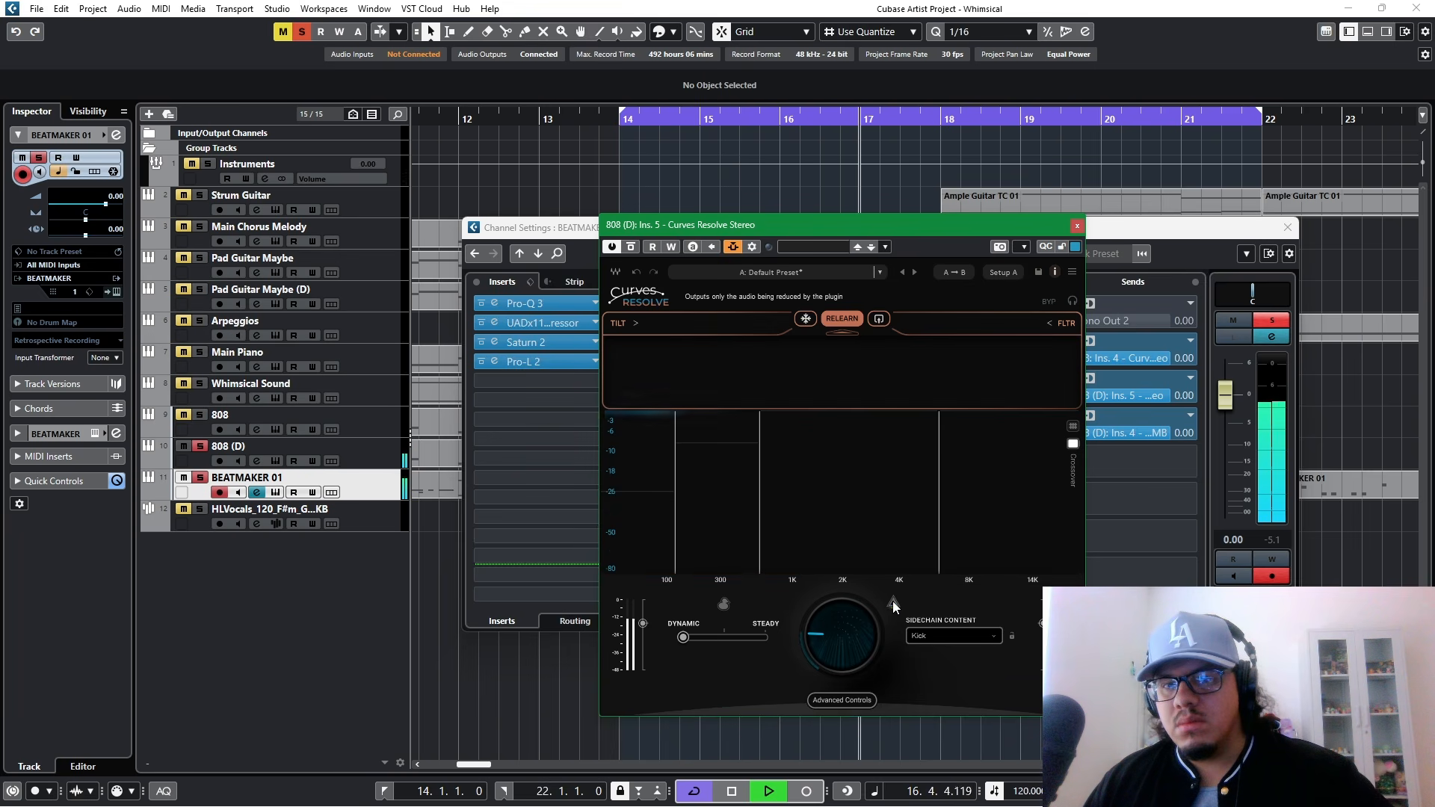
left_click(893, 601)
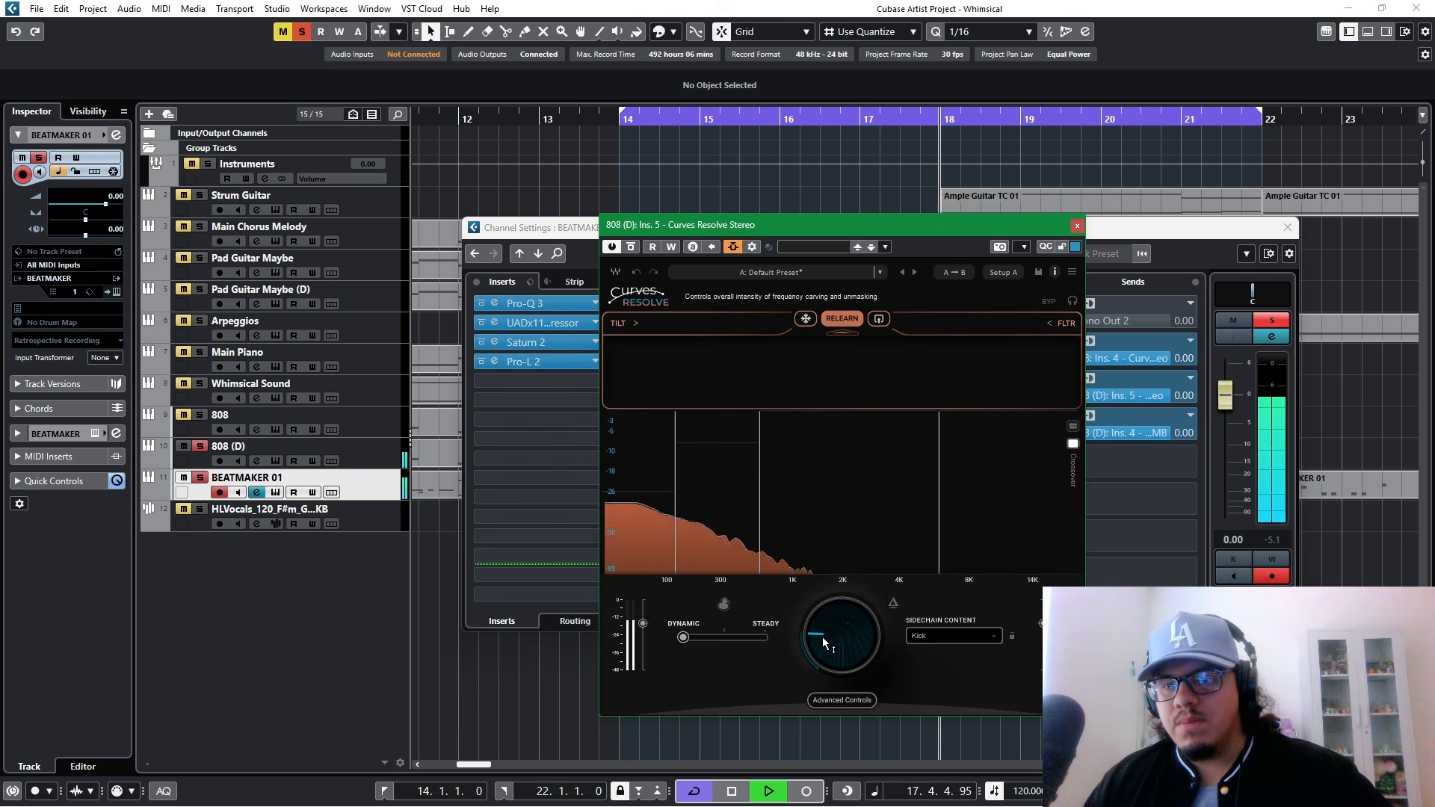
left_click_drag(810, 643, 810, 637)
key("space")
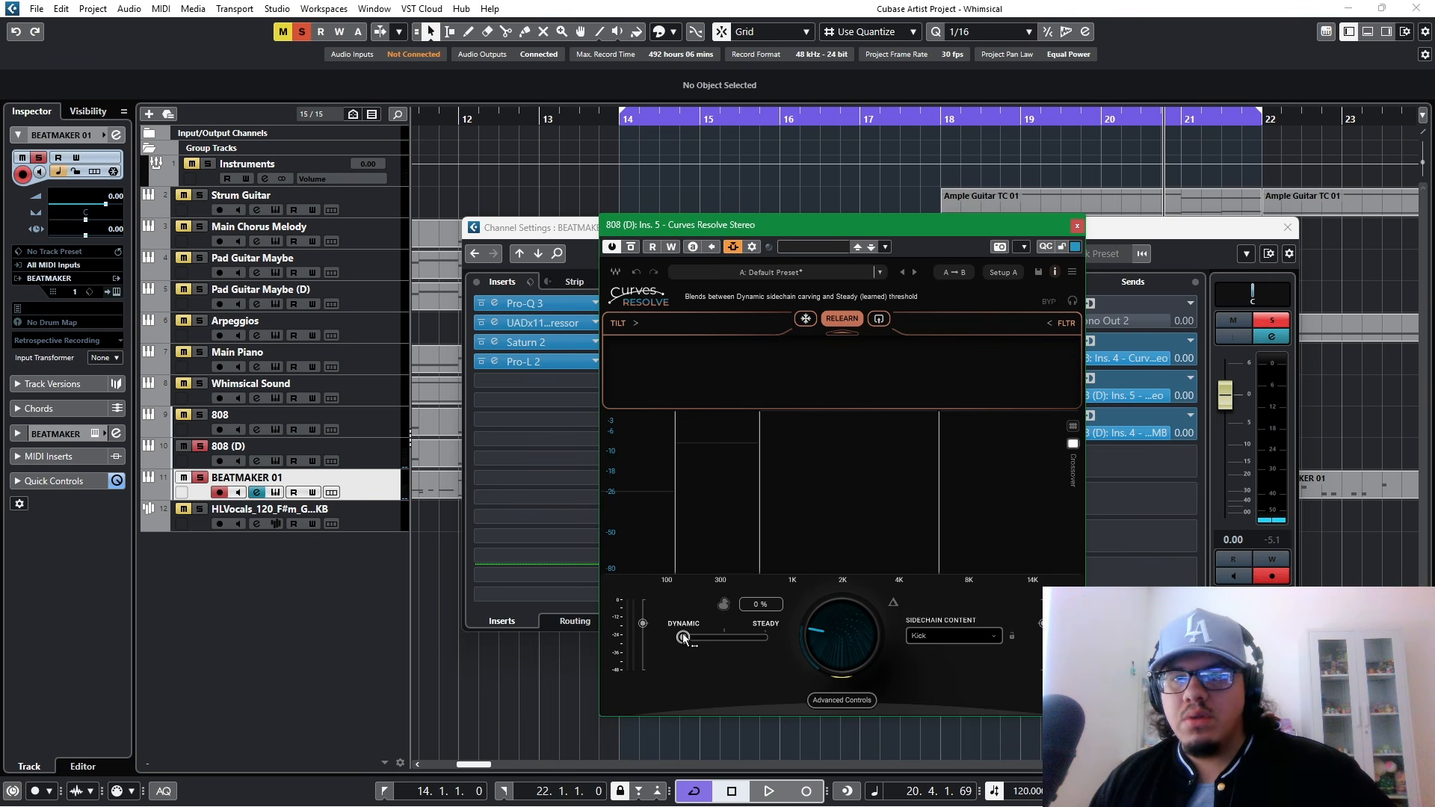
Step: Reveal the advanced controls of Curves Resolve and shorten its release to 11.2 during playback
left_click_drag(683, 635, 715, 637)
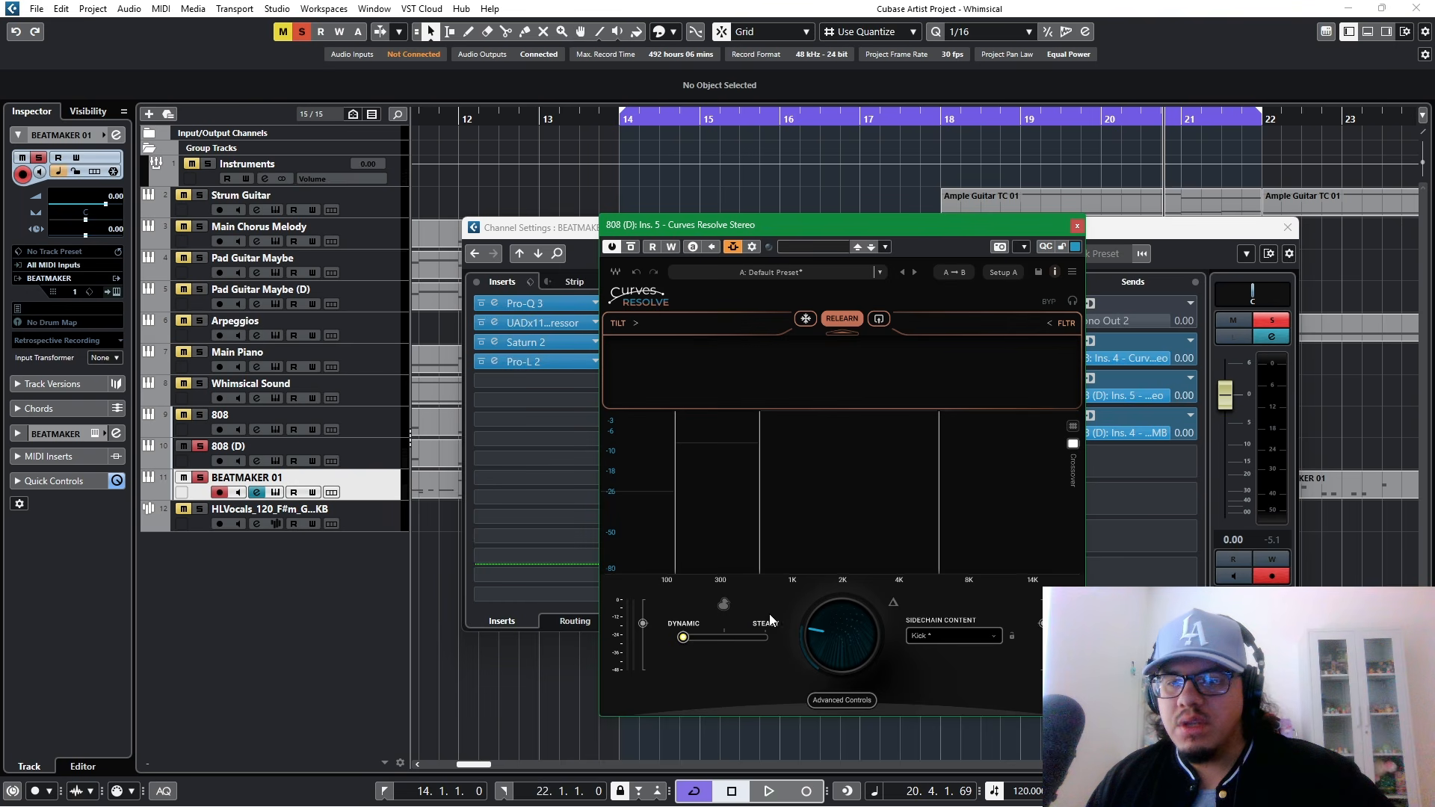
left_click(837, 698)
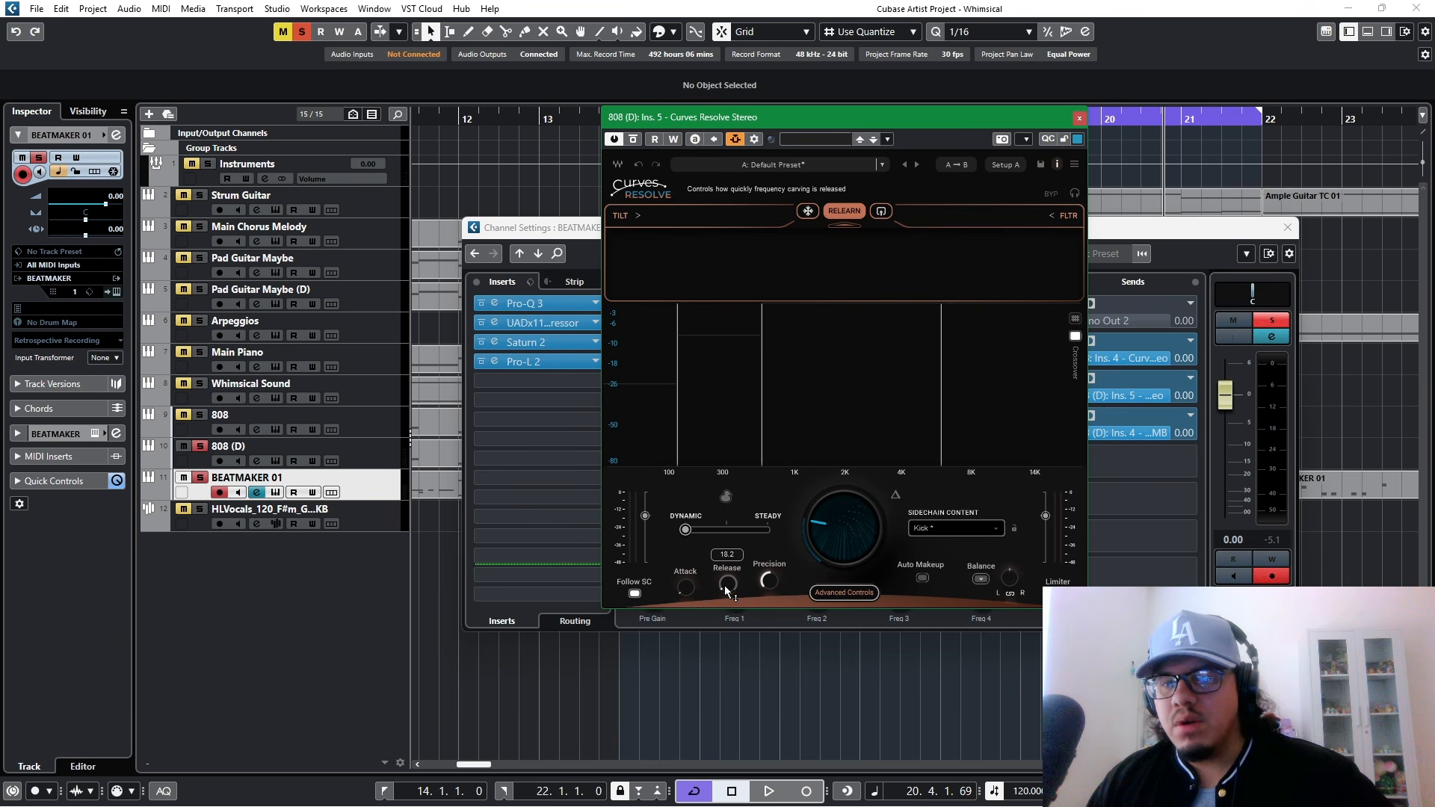
key("space")
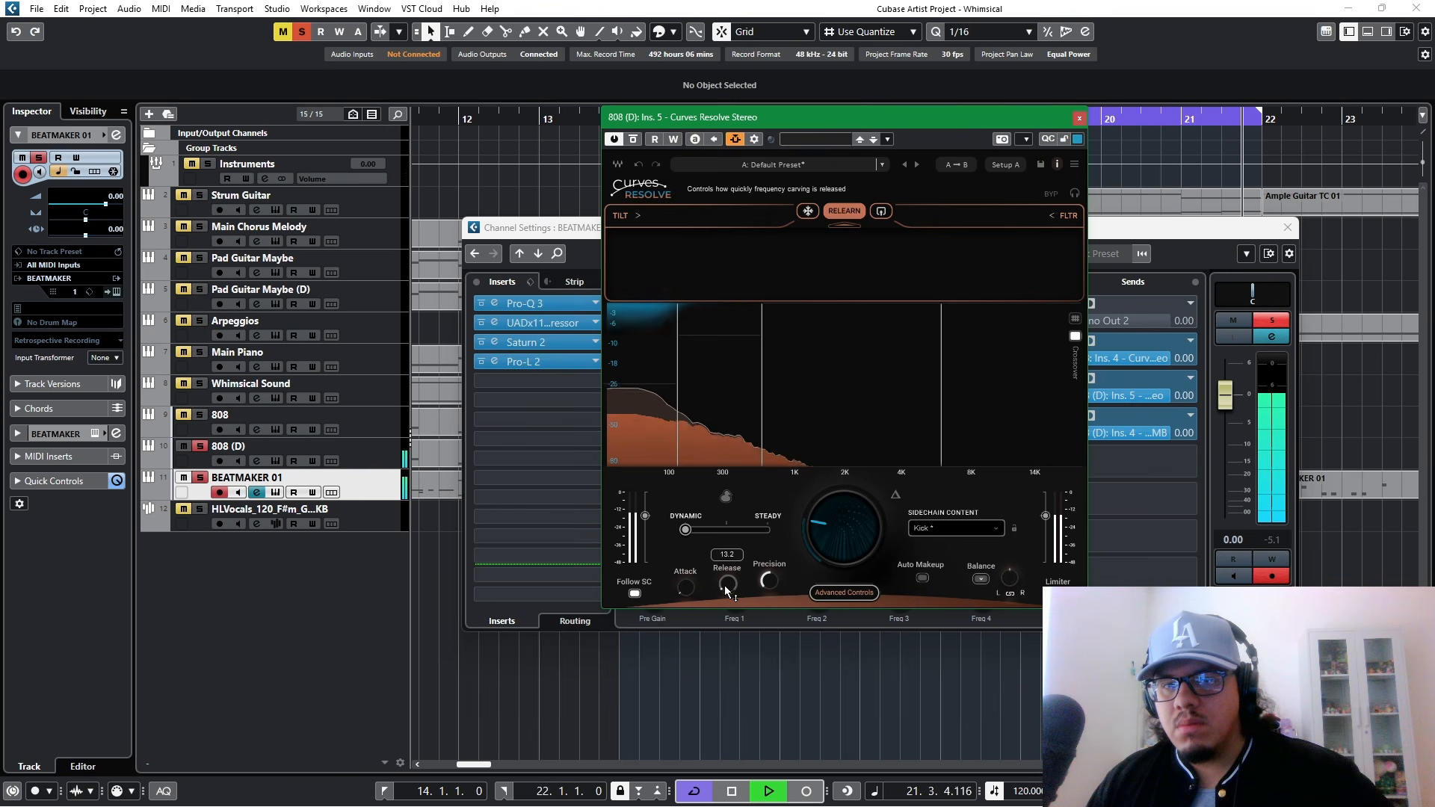
scroll(724, 591, "down", 1)
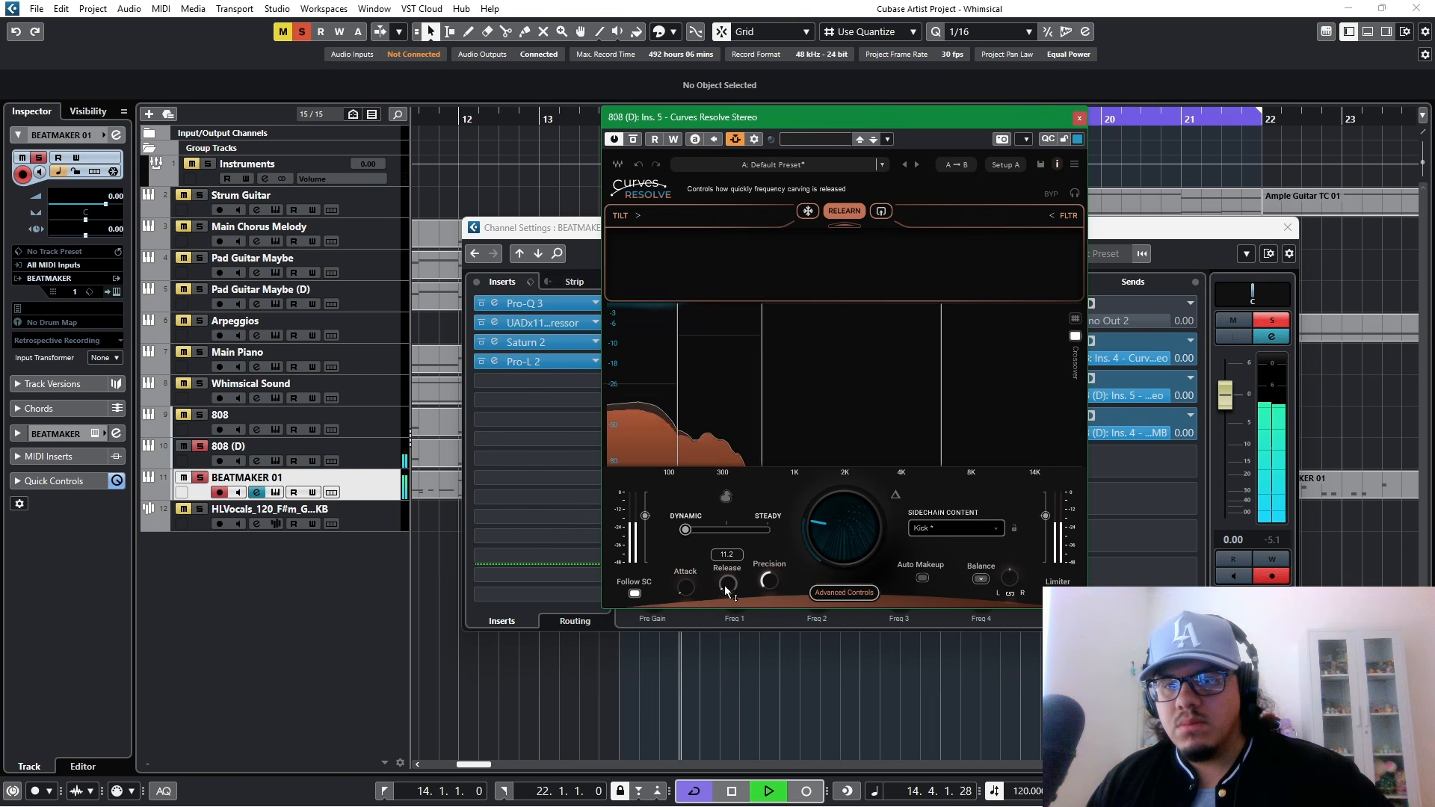
scroll(725, 591, "down", 1)
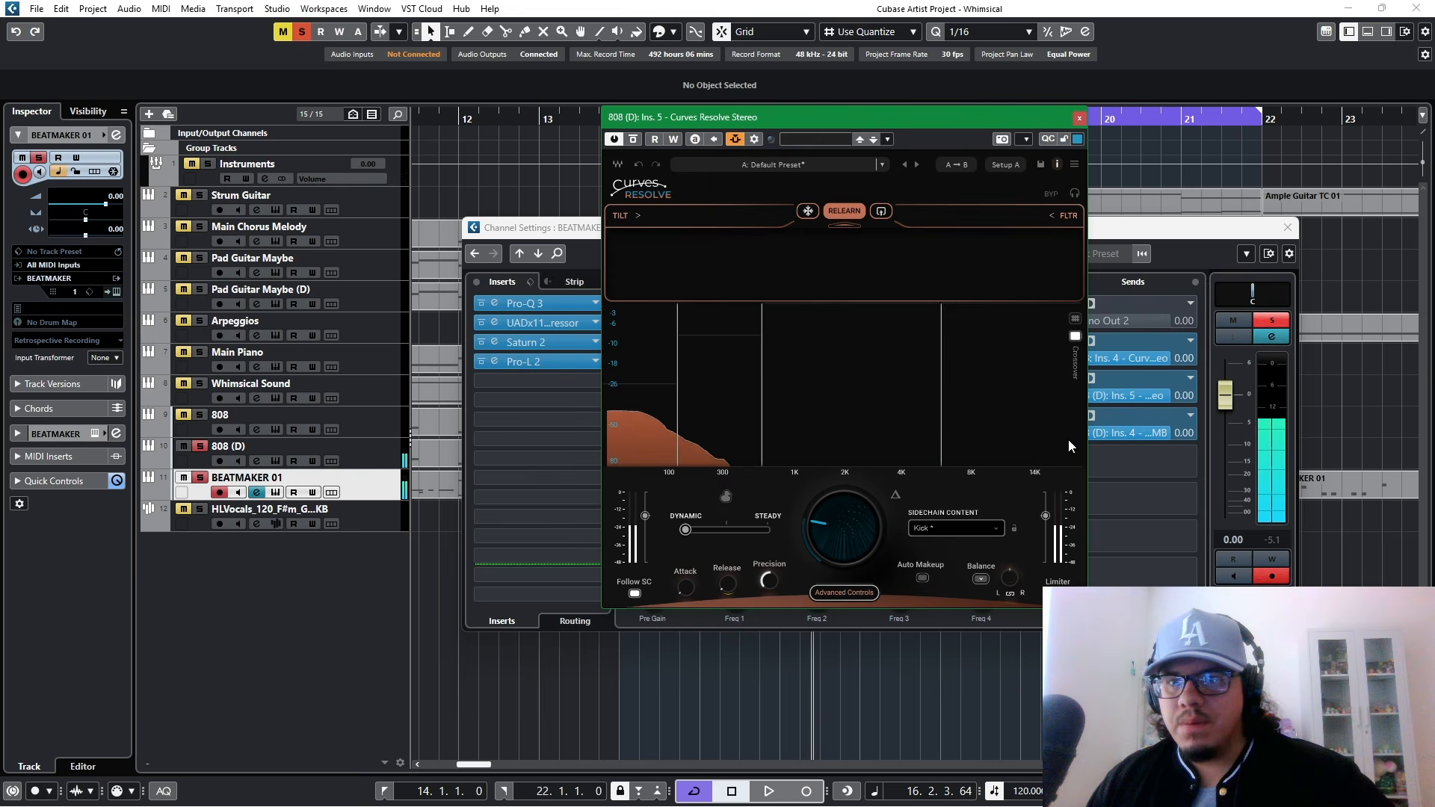
Step: Close the Curves Resolve and channel settings windows and clear all track solos with the playhead at bar 14
left_click(1079, 119)
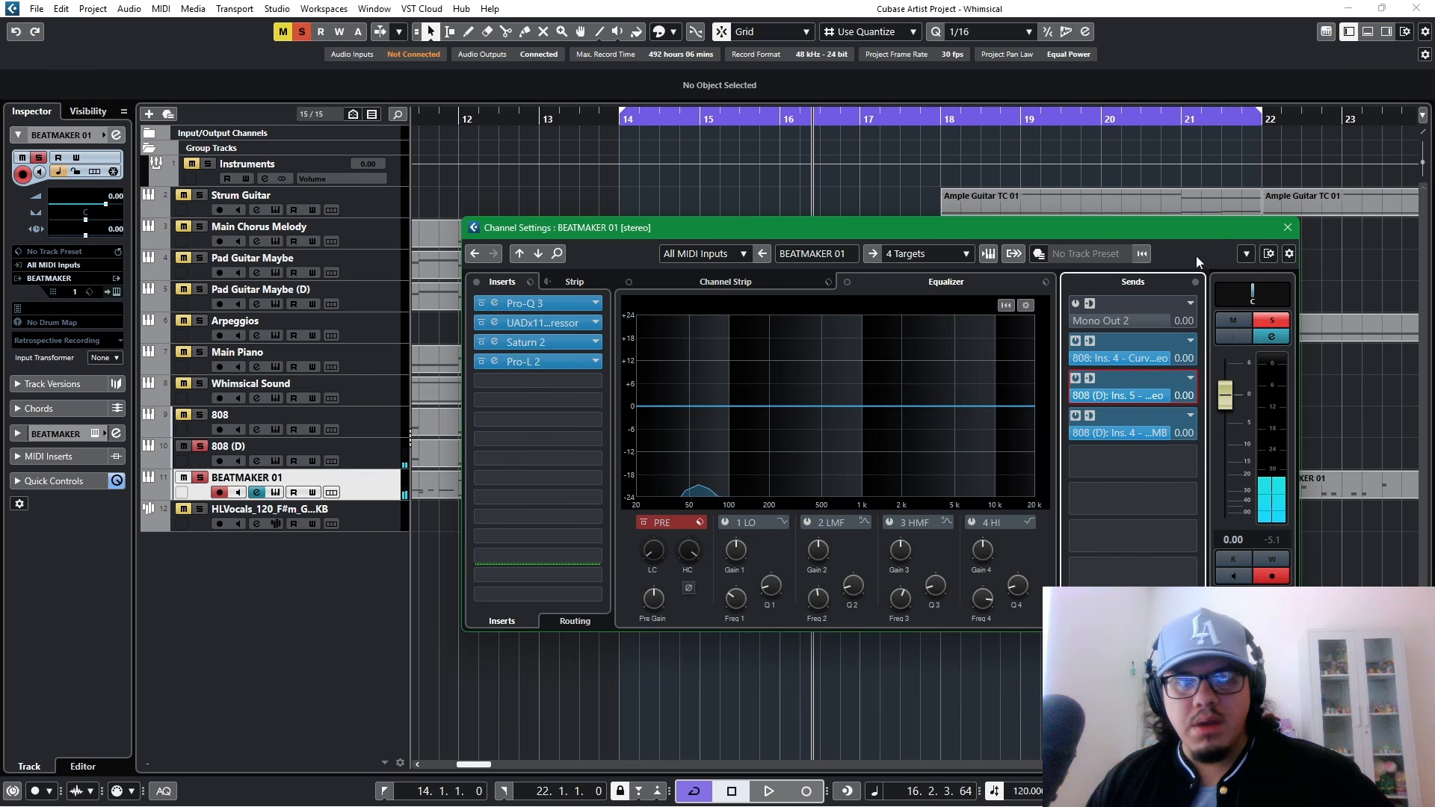
left_click(519, 253)
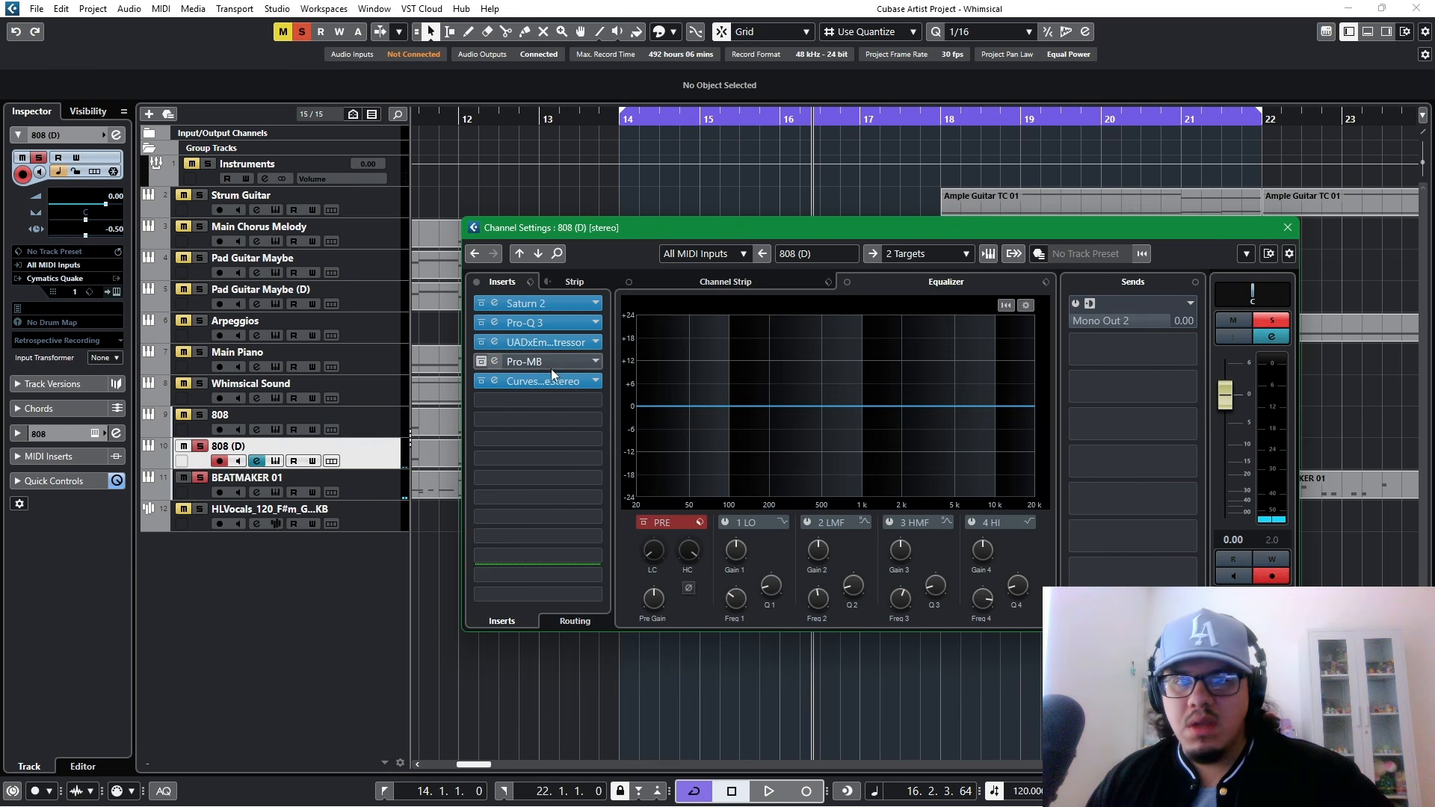
left_click(1287, 228)
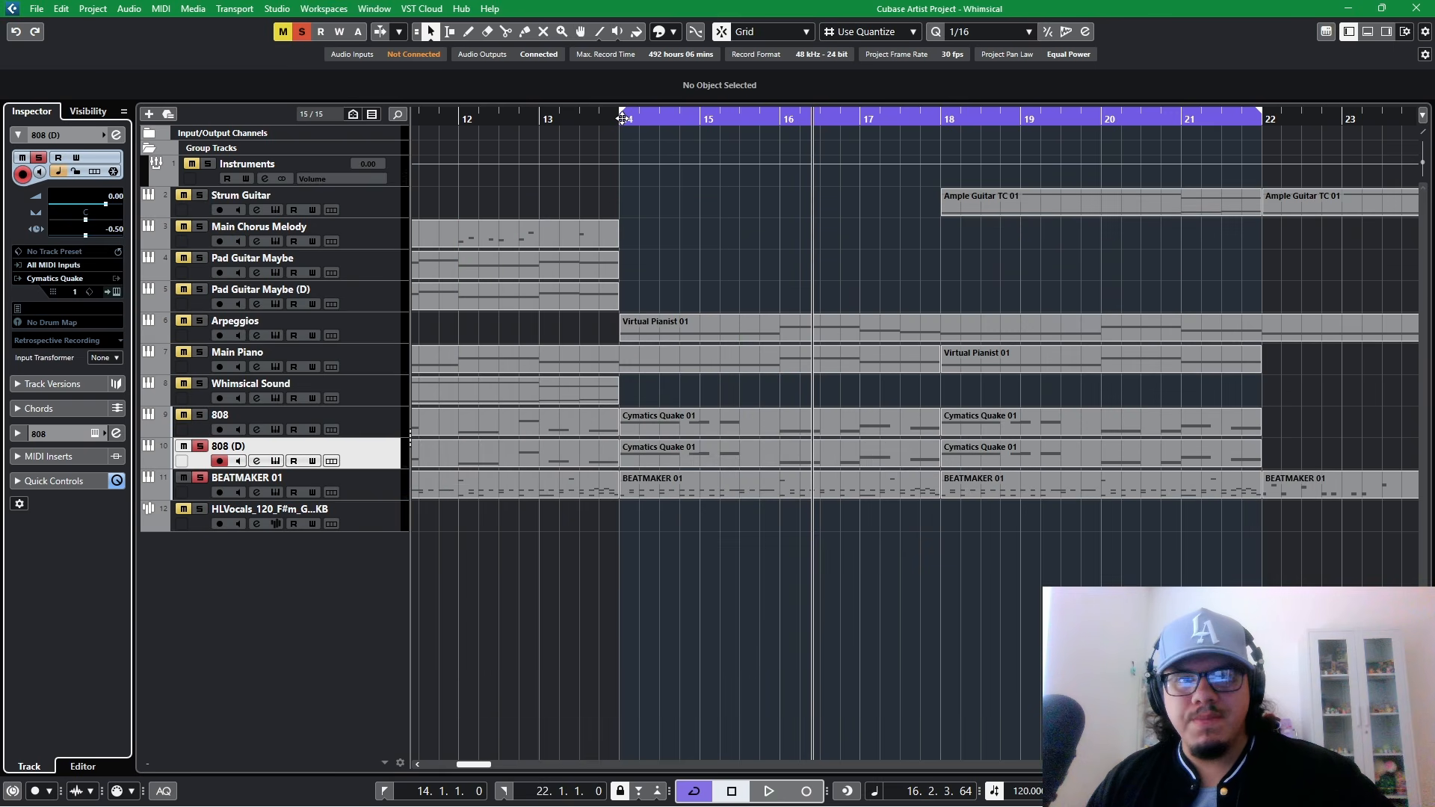
left_click(622, 117)
left_click(302, 31)
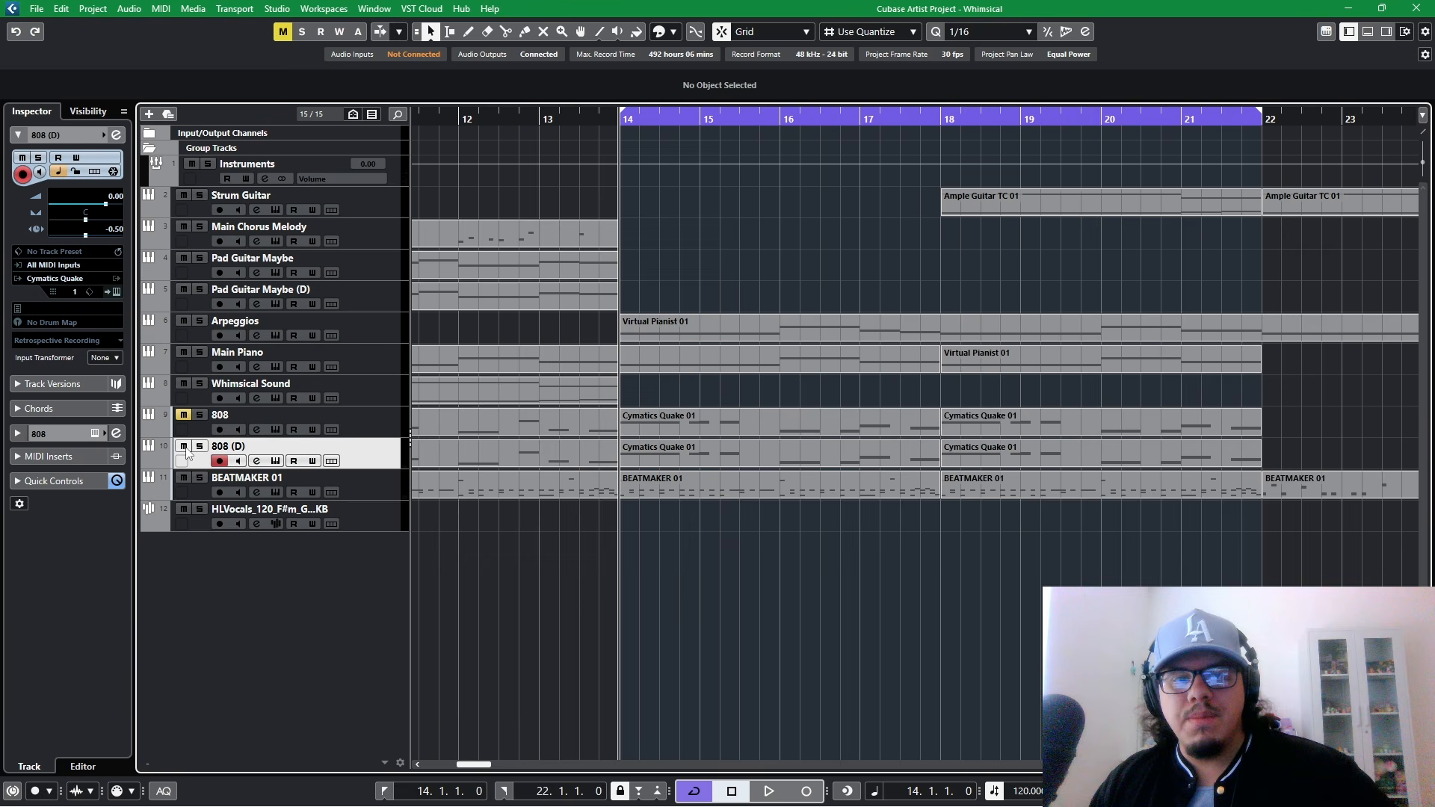
Step: Examine the insert chain of the 808 (D) channel, then close its channel settings
left_click(116, 136)
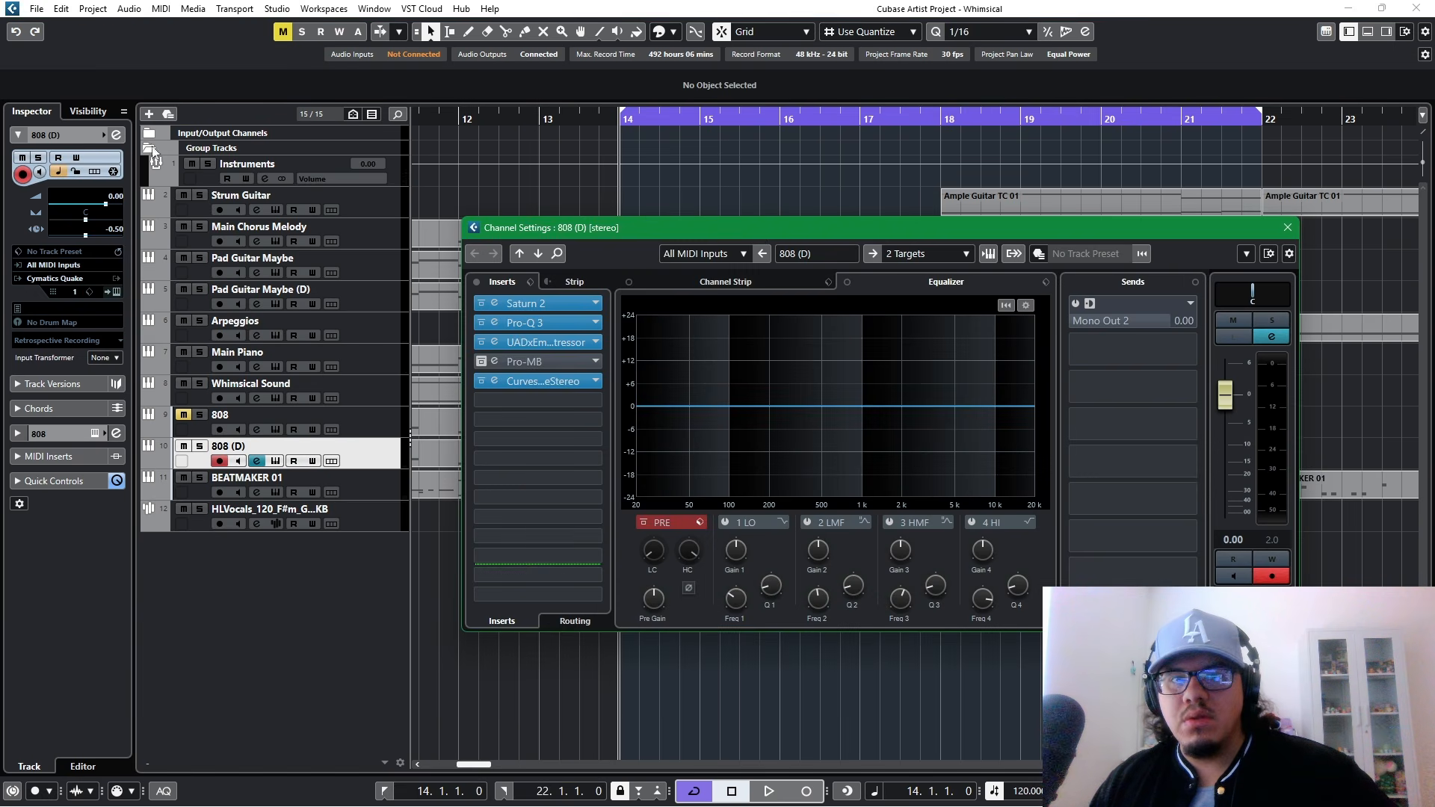
left_click_drag(760, 230, 755, 149)
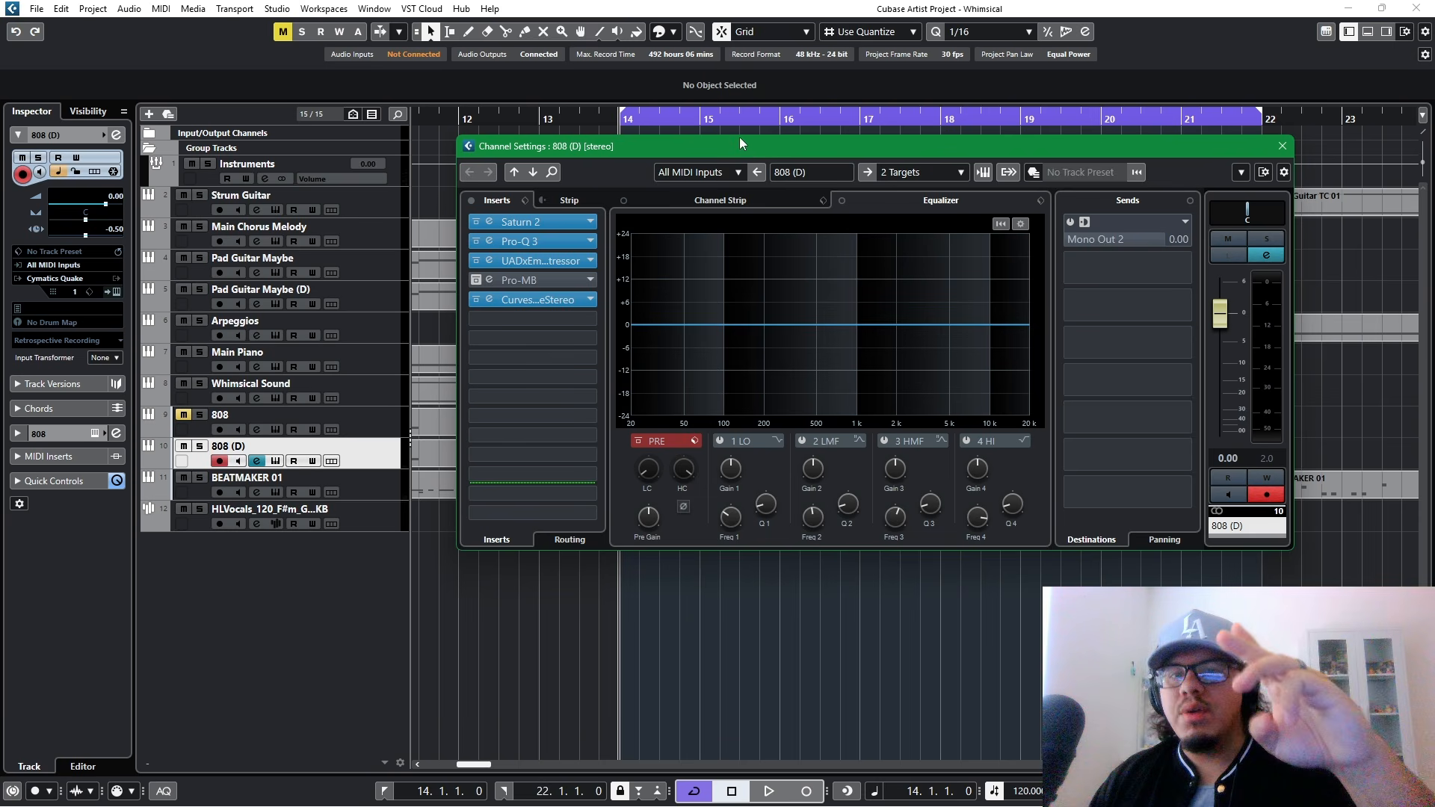
left_click(1283, 146)
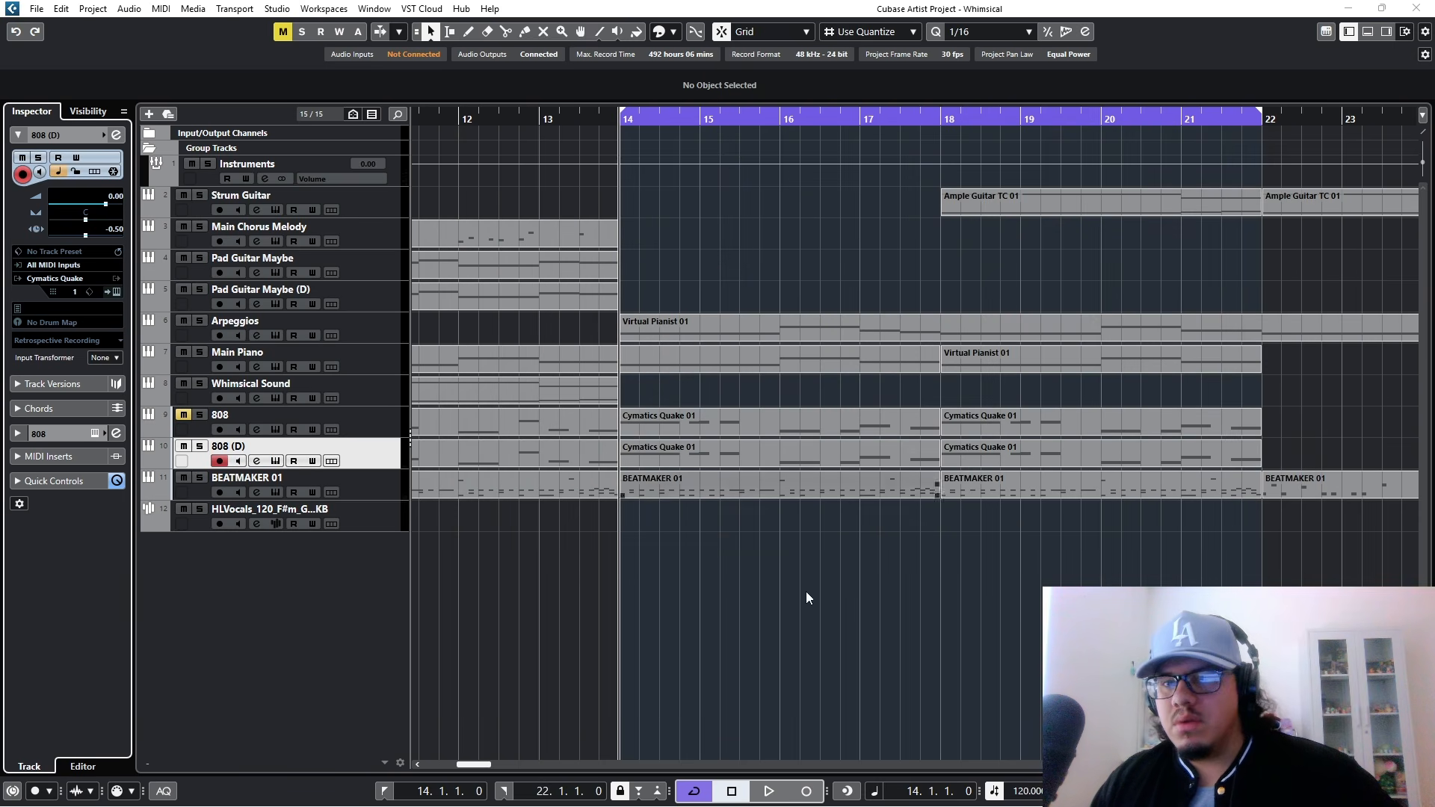
Step: Listen to the processed 808 (D) in the full mix from bar 14
key("space")
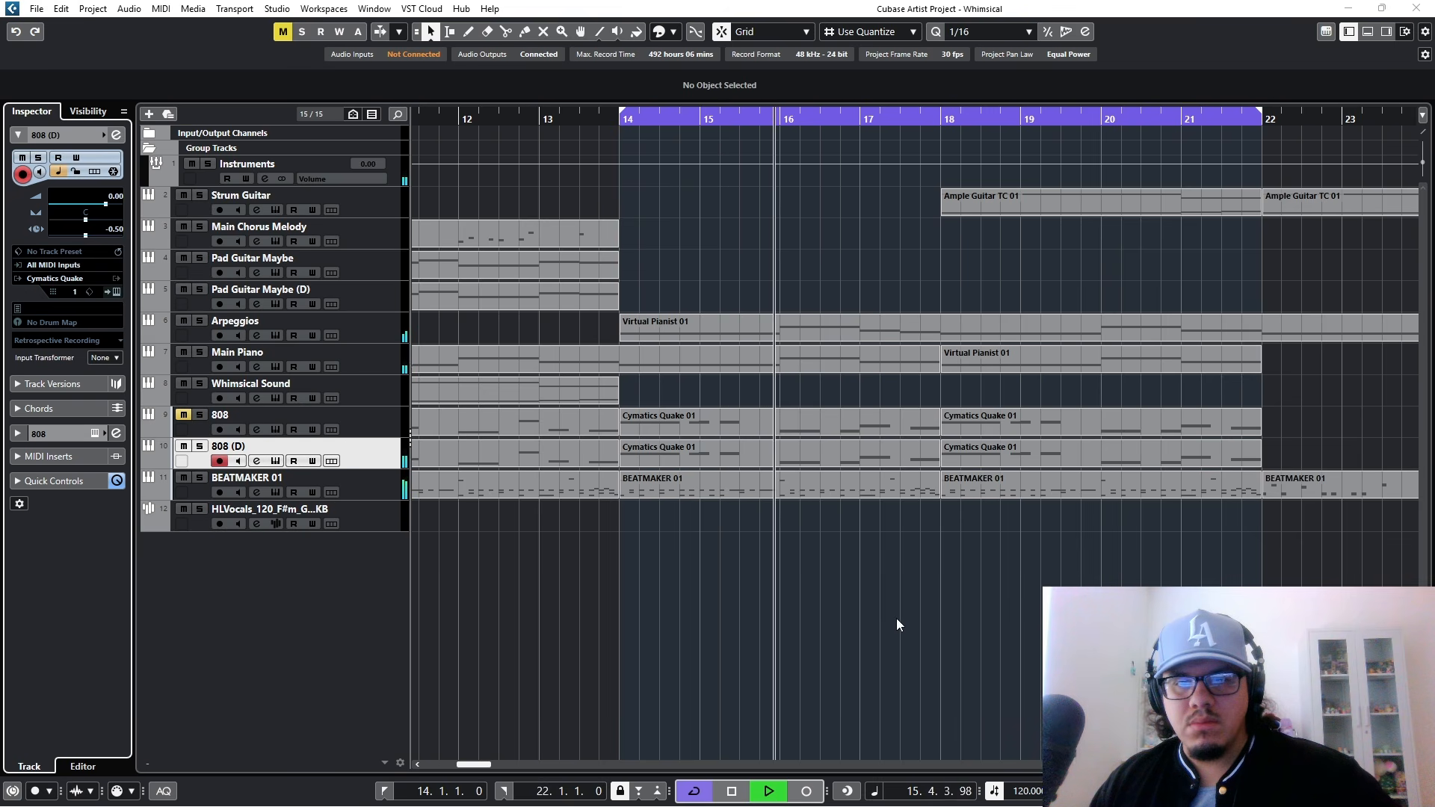
key("g")
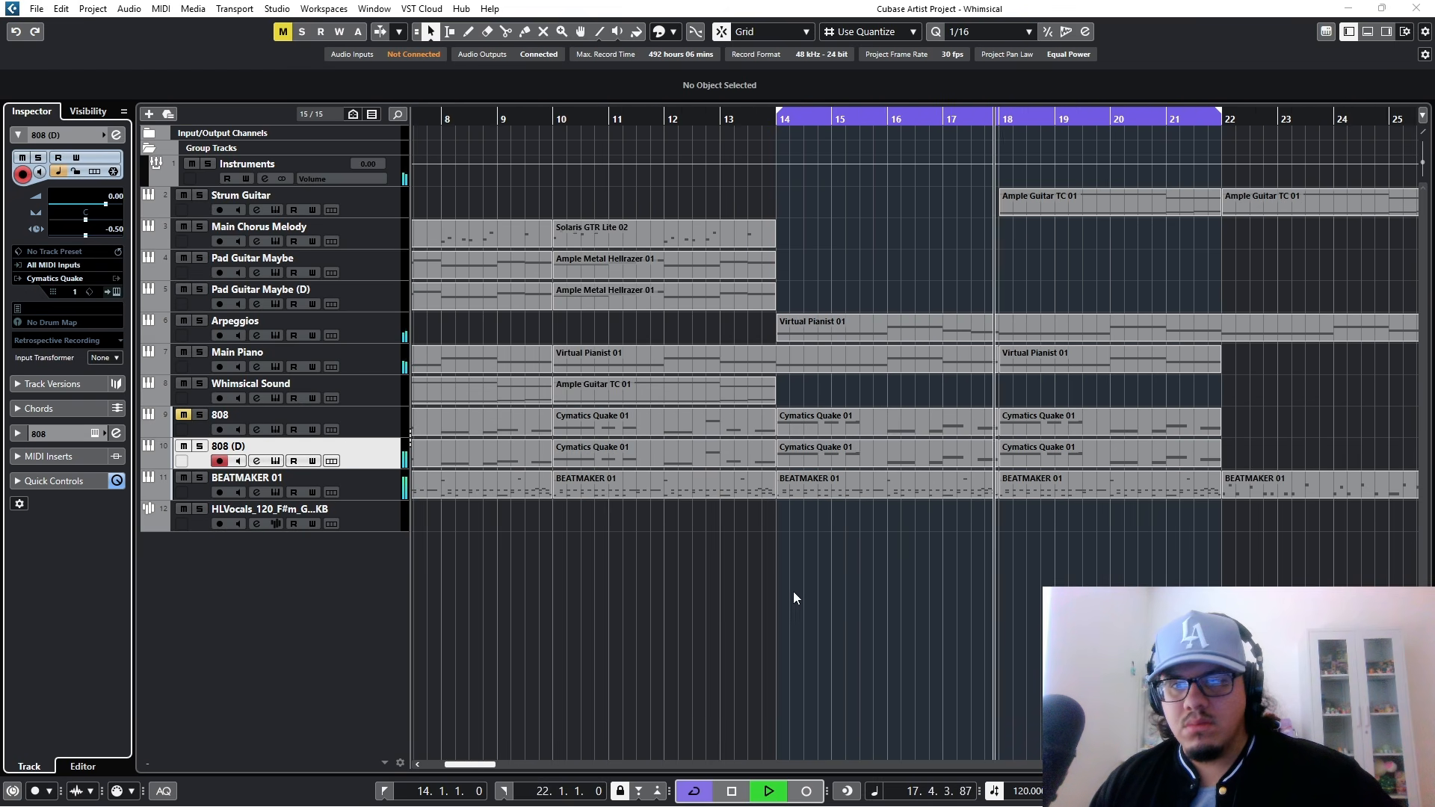
left_click_drag(776, 610, 1042, 591)
Step: Play the arrangement from bar 2 and follow it into the section starting at bar 14
left_click(480, 122)
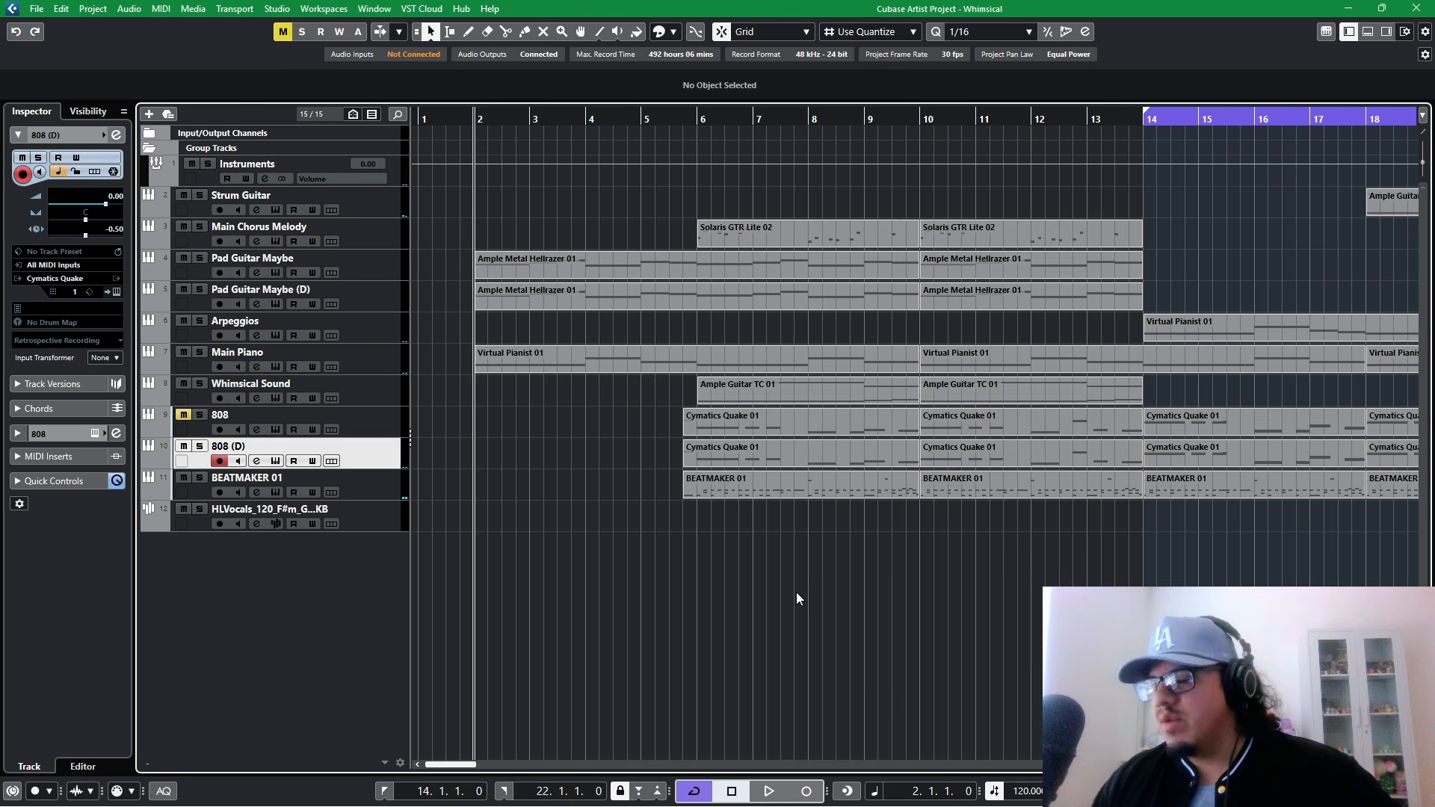
key("space")
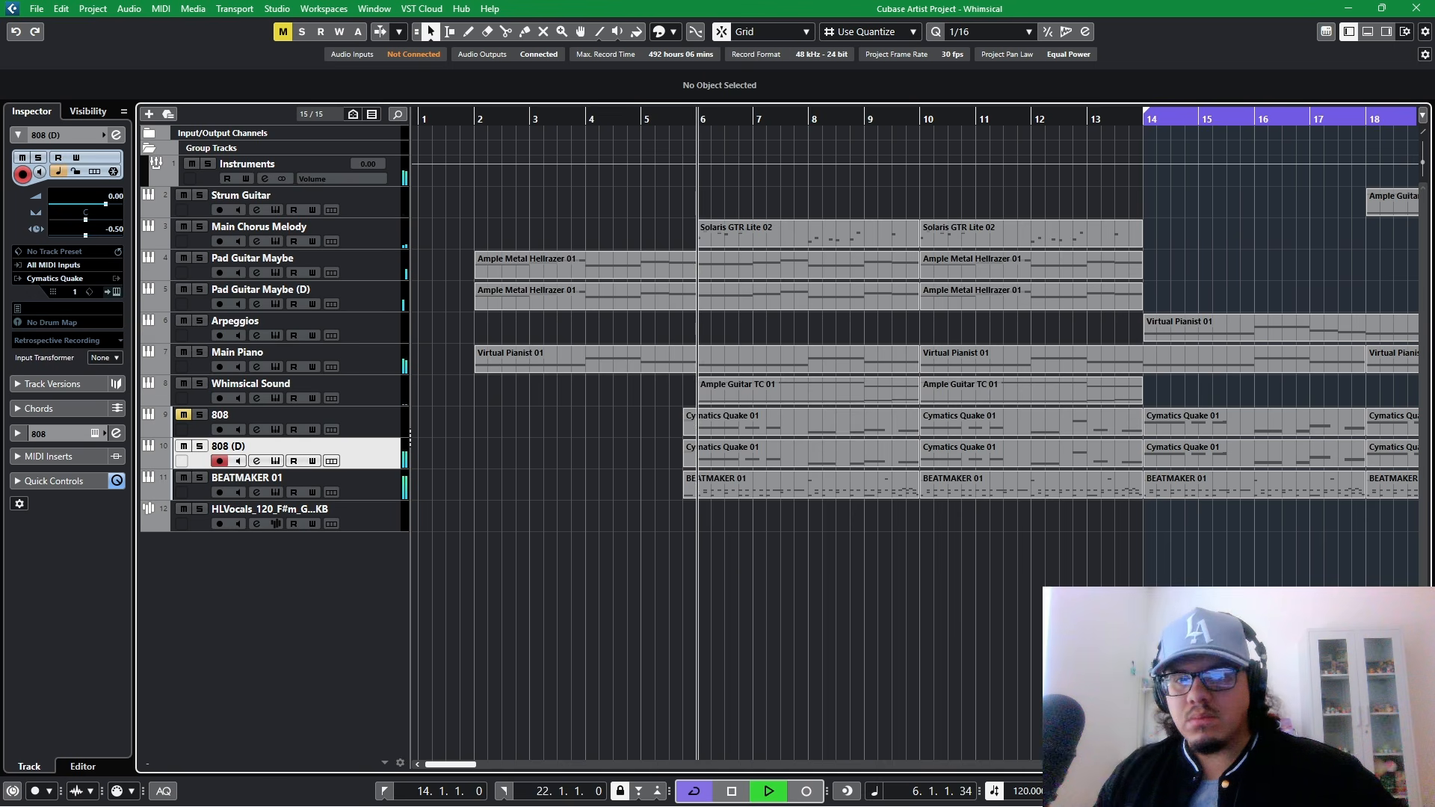
scroll(948, 633, "right", 2)
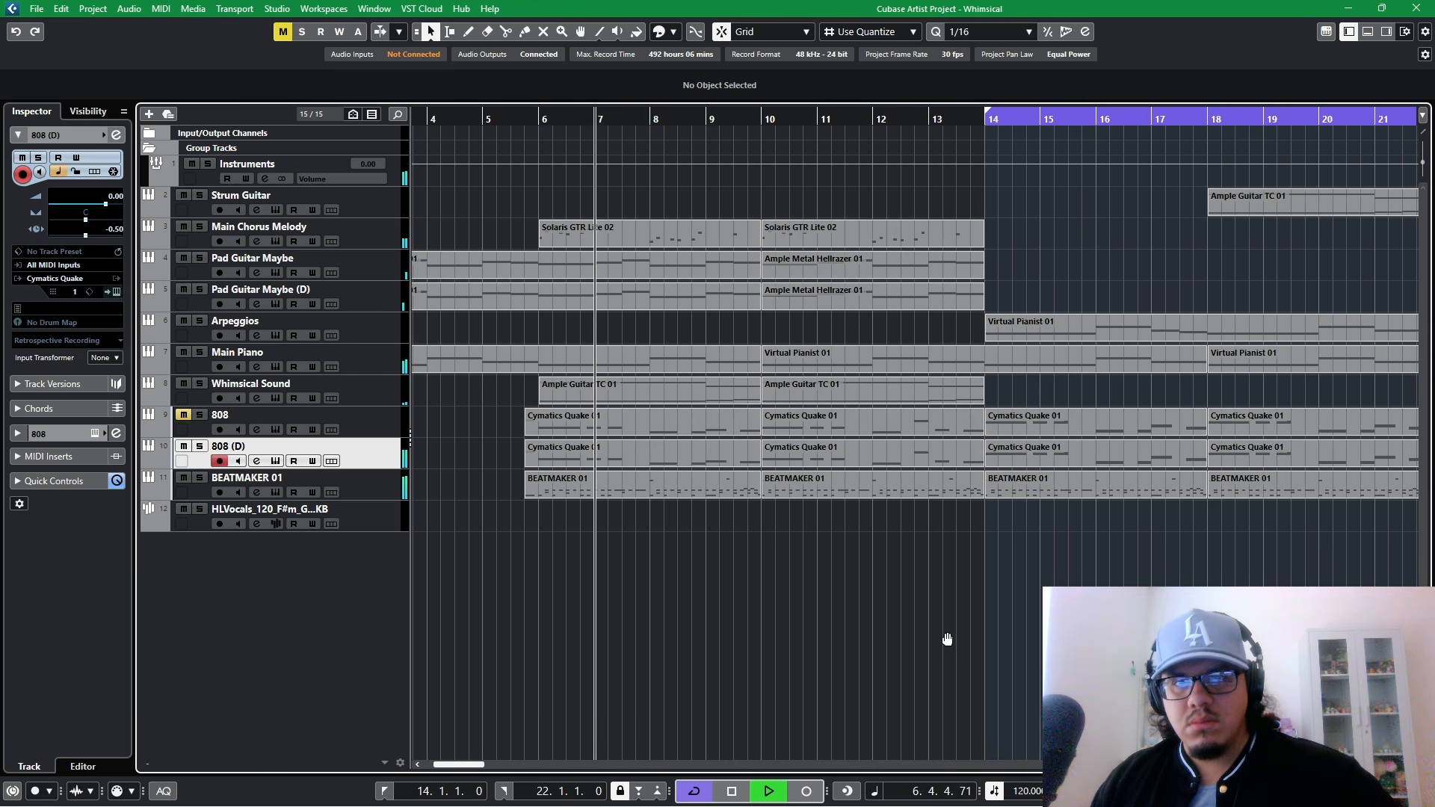
key("h")
key("h")
scroll(842, 618, "right", 4)
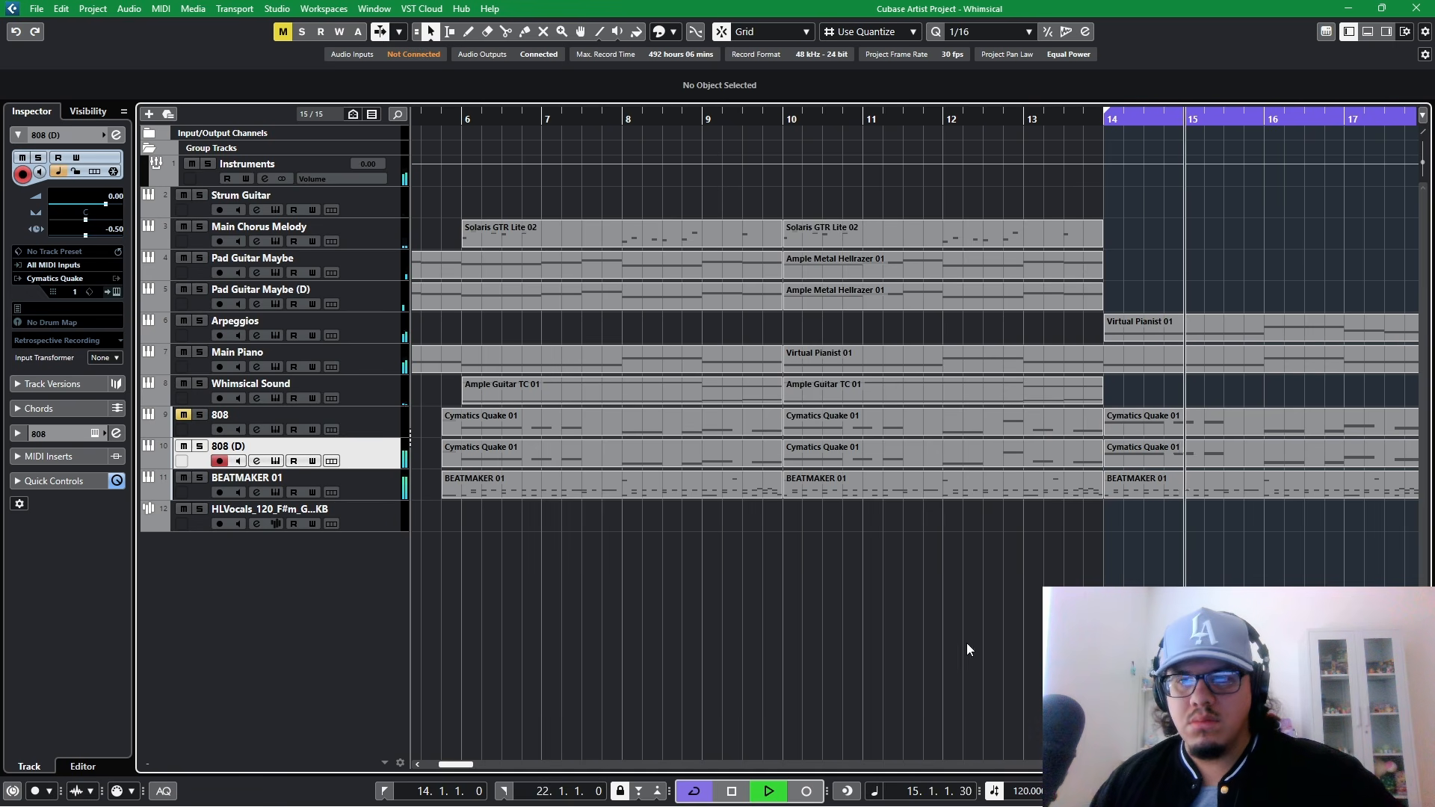
scroll(849, 601, "right", 5)
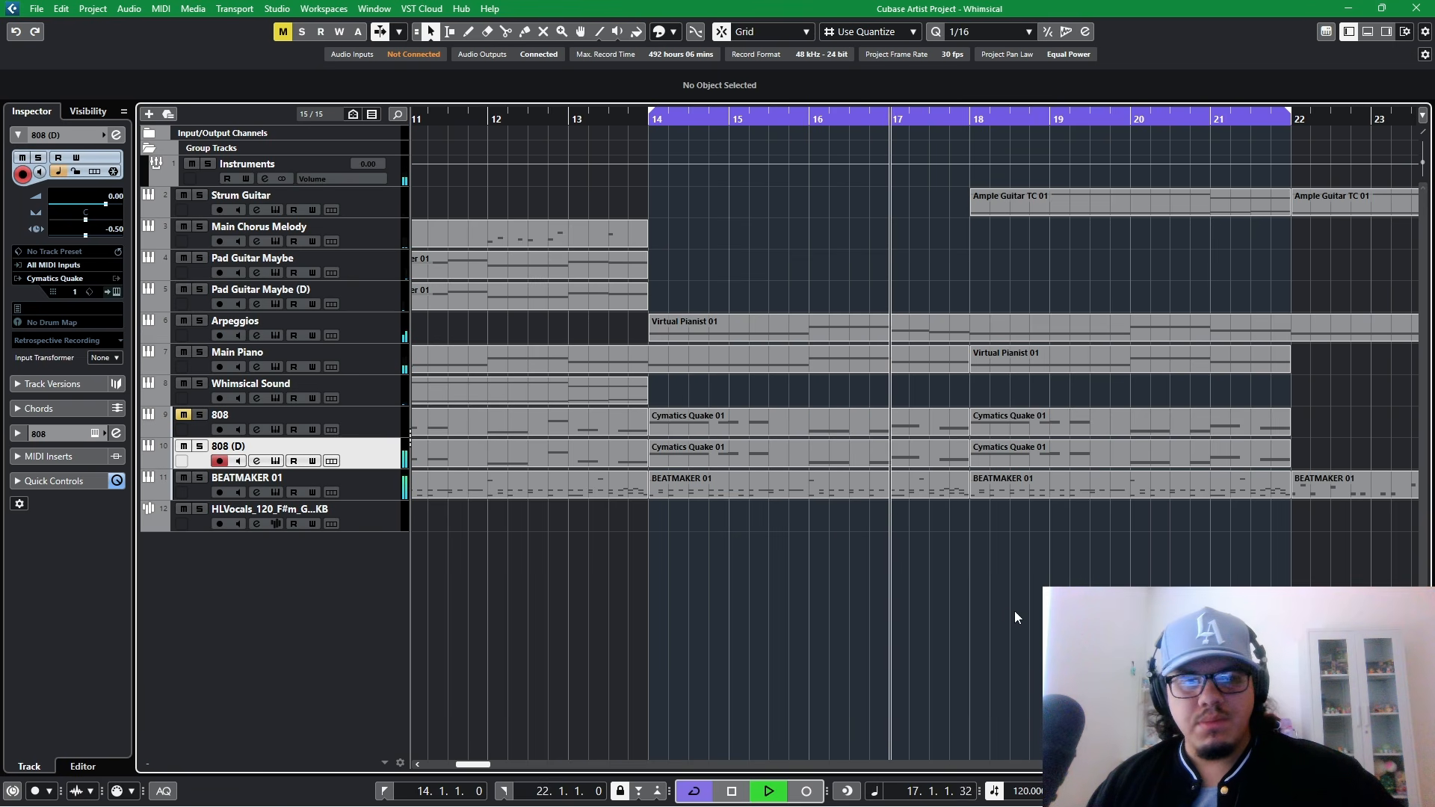
scroll(986, 613, "right", 1)
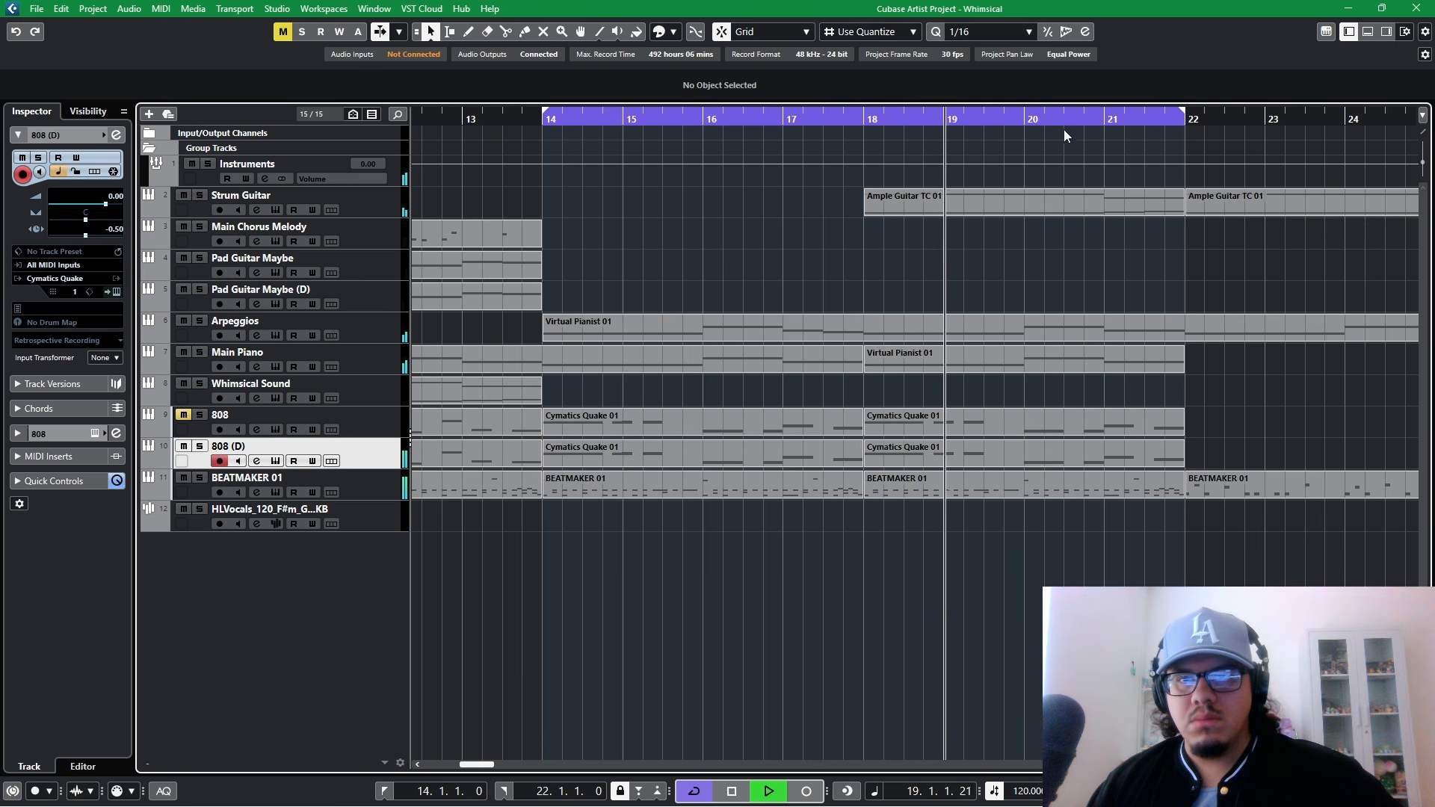
Step: Turn off cycle mode, let playback continue past bar 22, then stop and return the playhead to bar 14
left_click(1076, 113)
scroll(1106, 643, "right", 2)
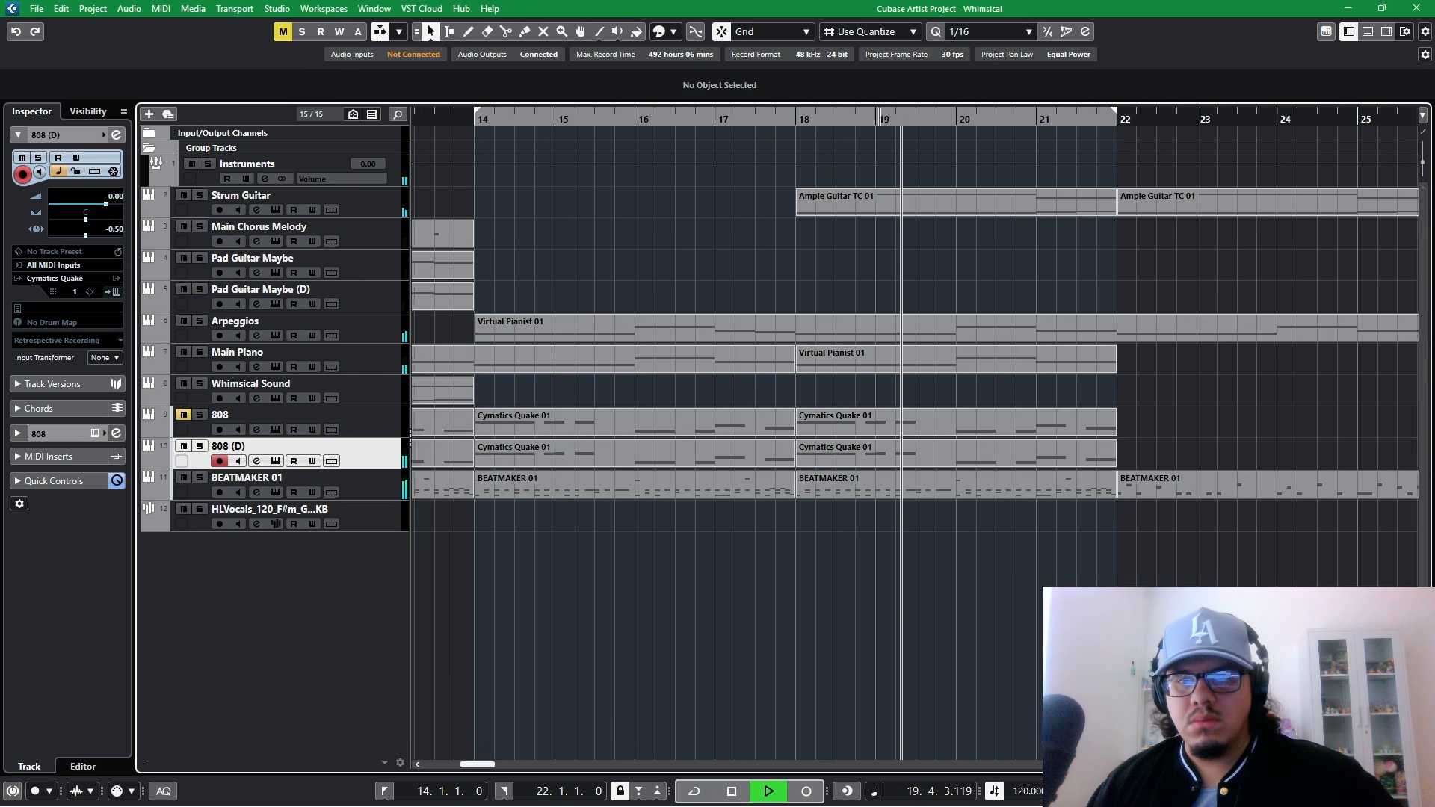
scroll(1106, 643, "down", 1)
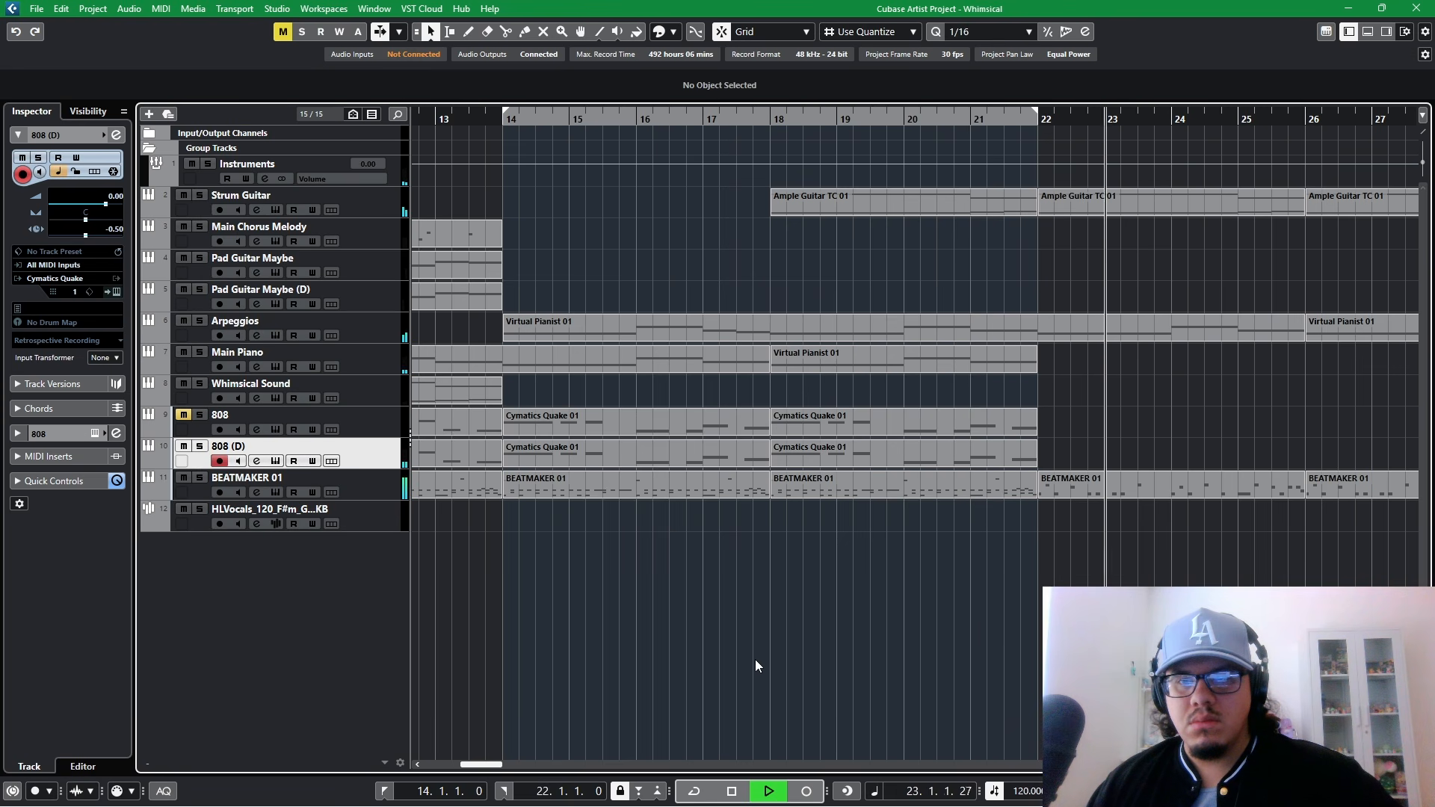
key("space")
scroll(862, 672, "left", 3)
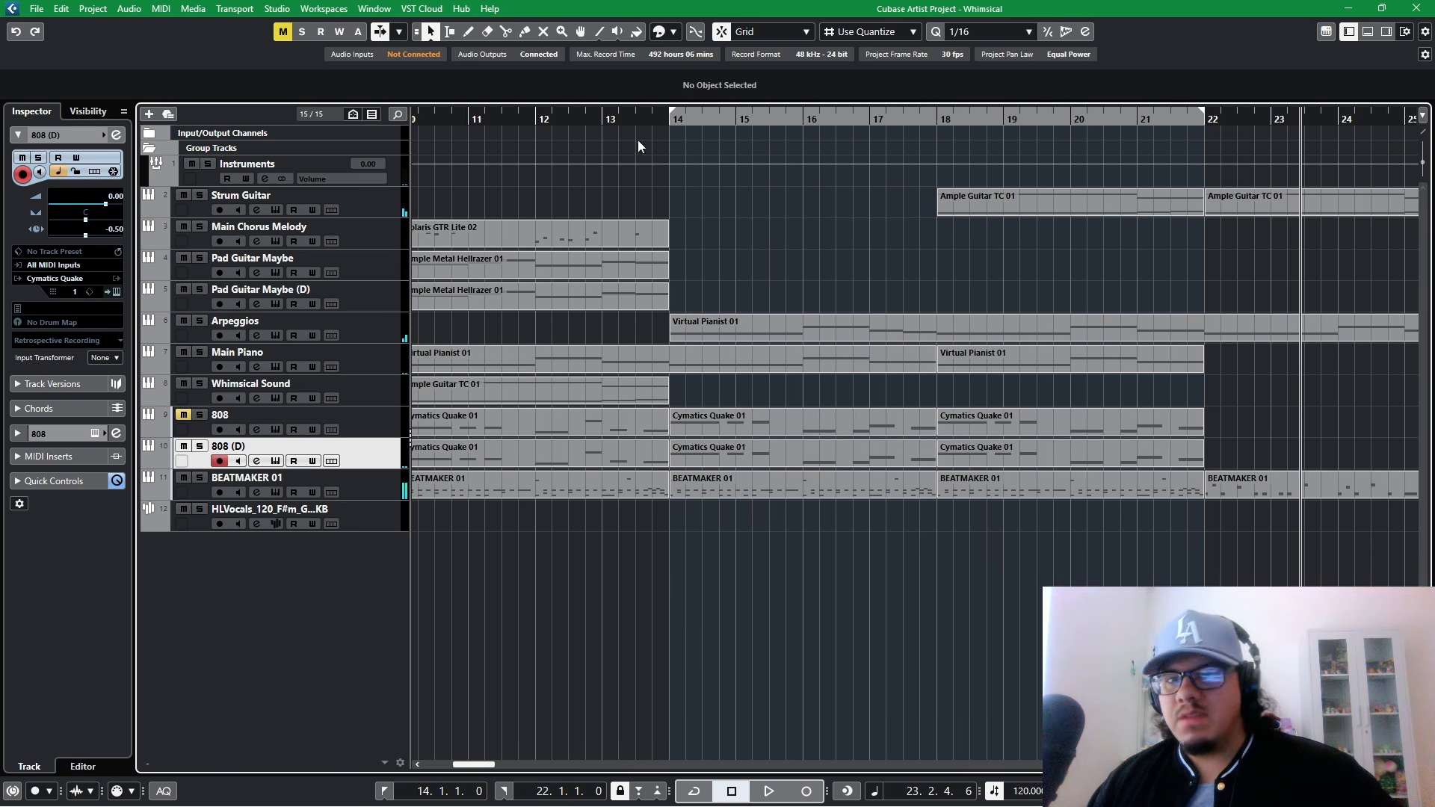
left_click(669, 118)
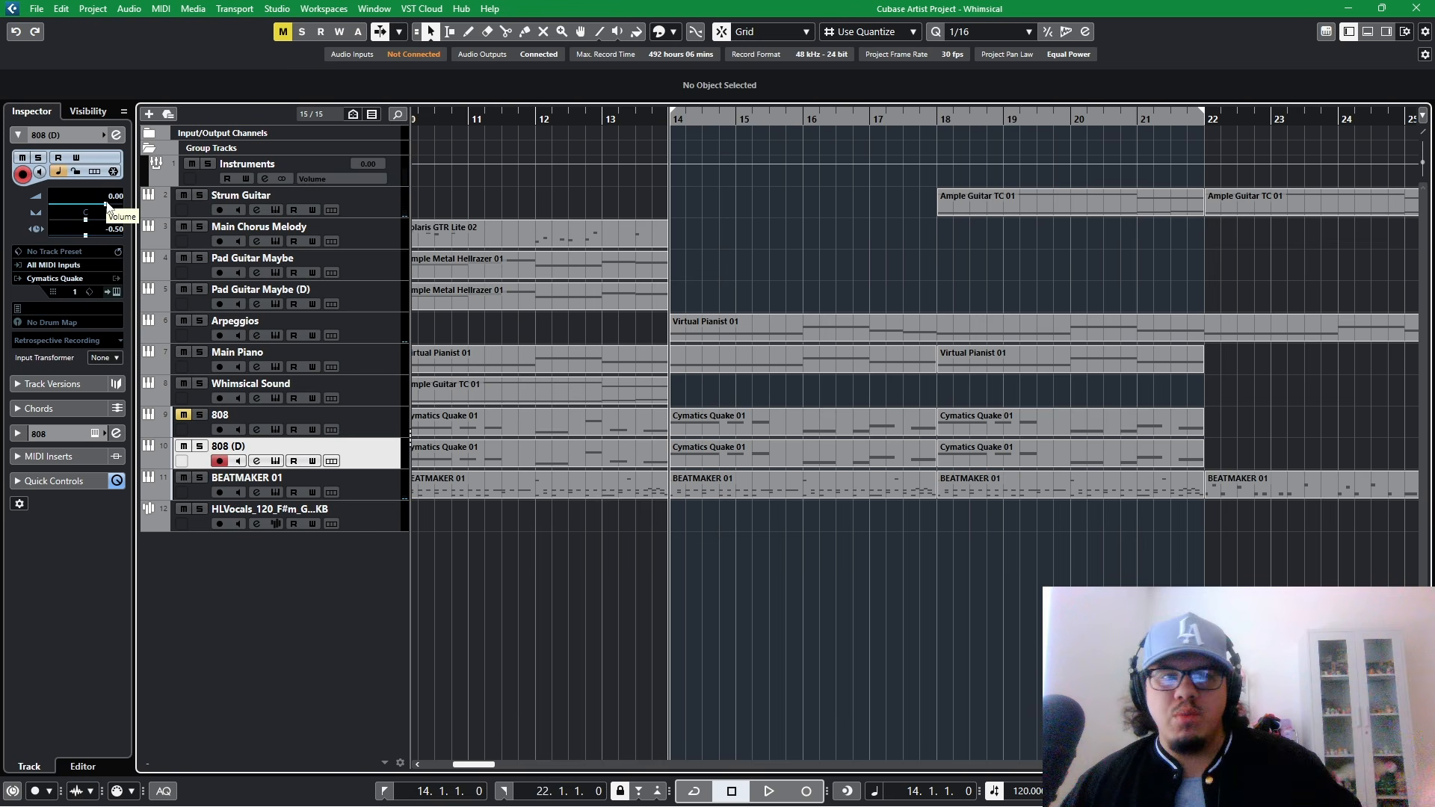
Step: Examine the Pro-Q 3 curve in the 808 (D) insert chain, then close the plug-in and channel settings
left_click(116, 135)
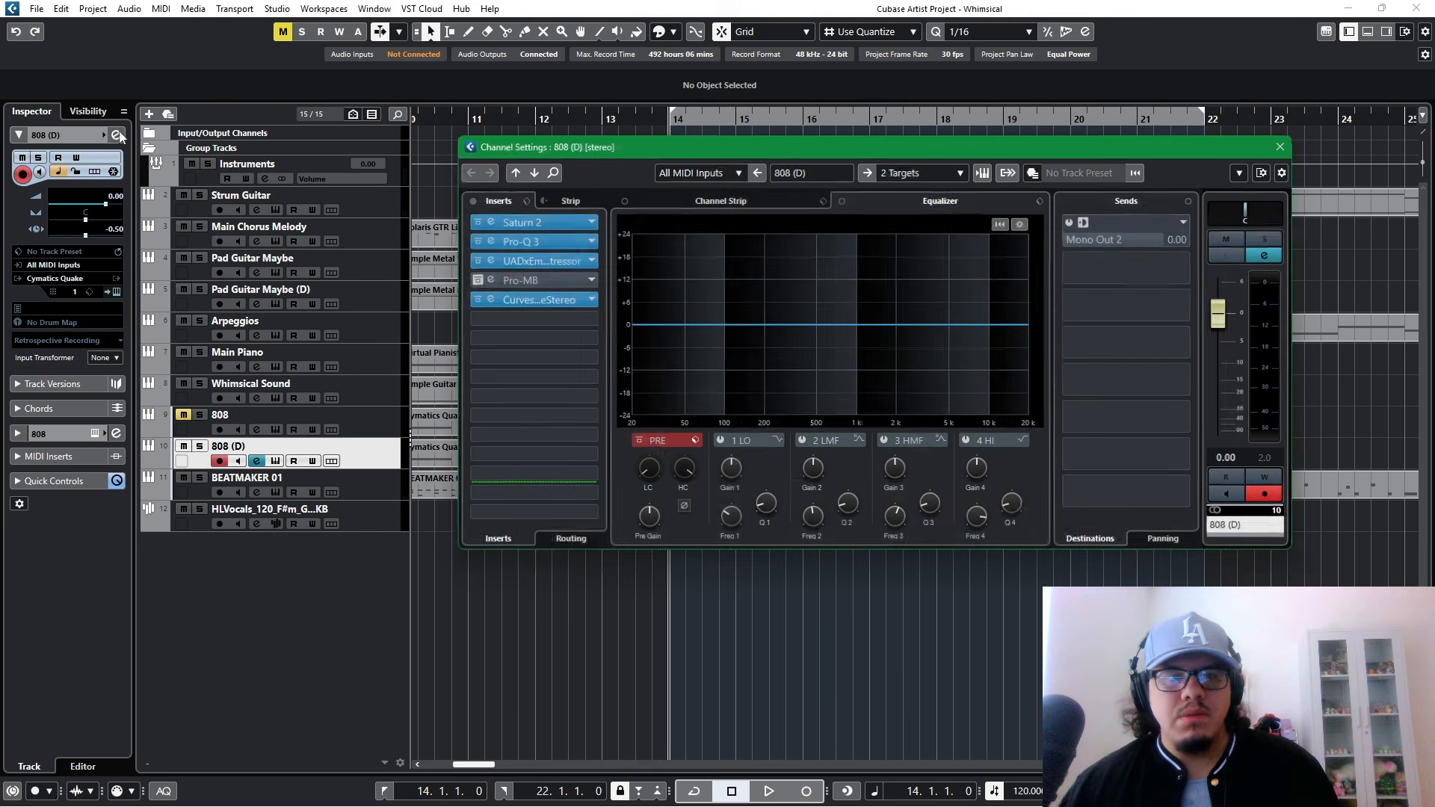
left_click_drag(779, 147, 706, 360)
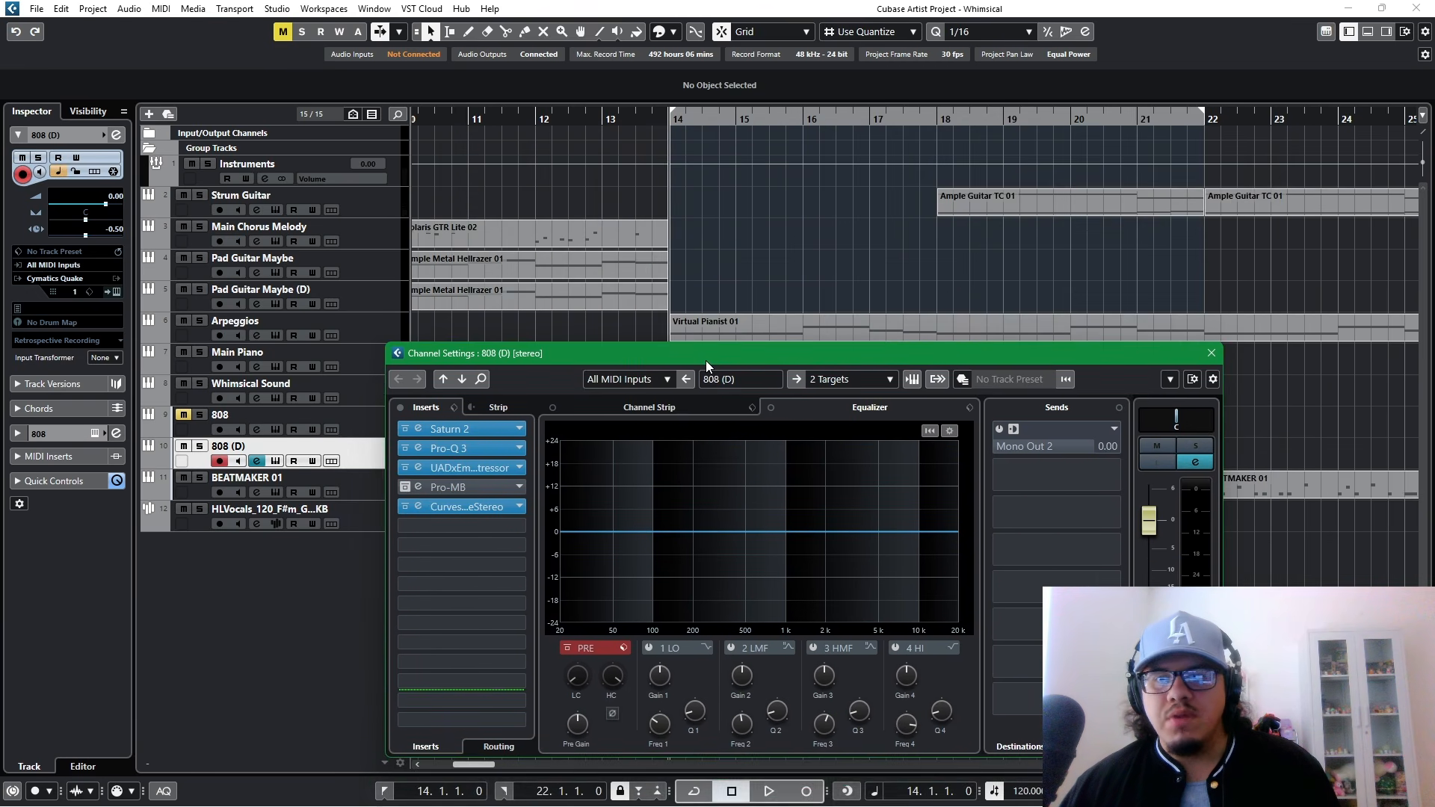
left_click(419, 448)
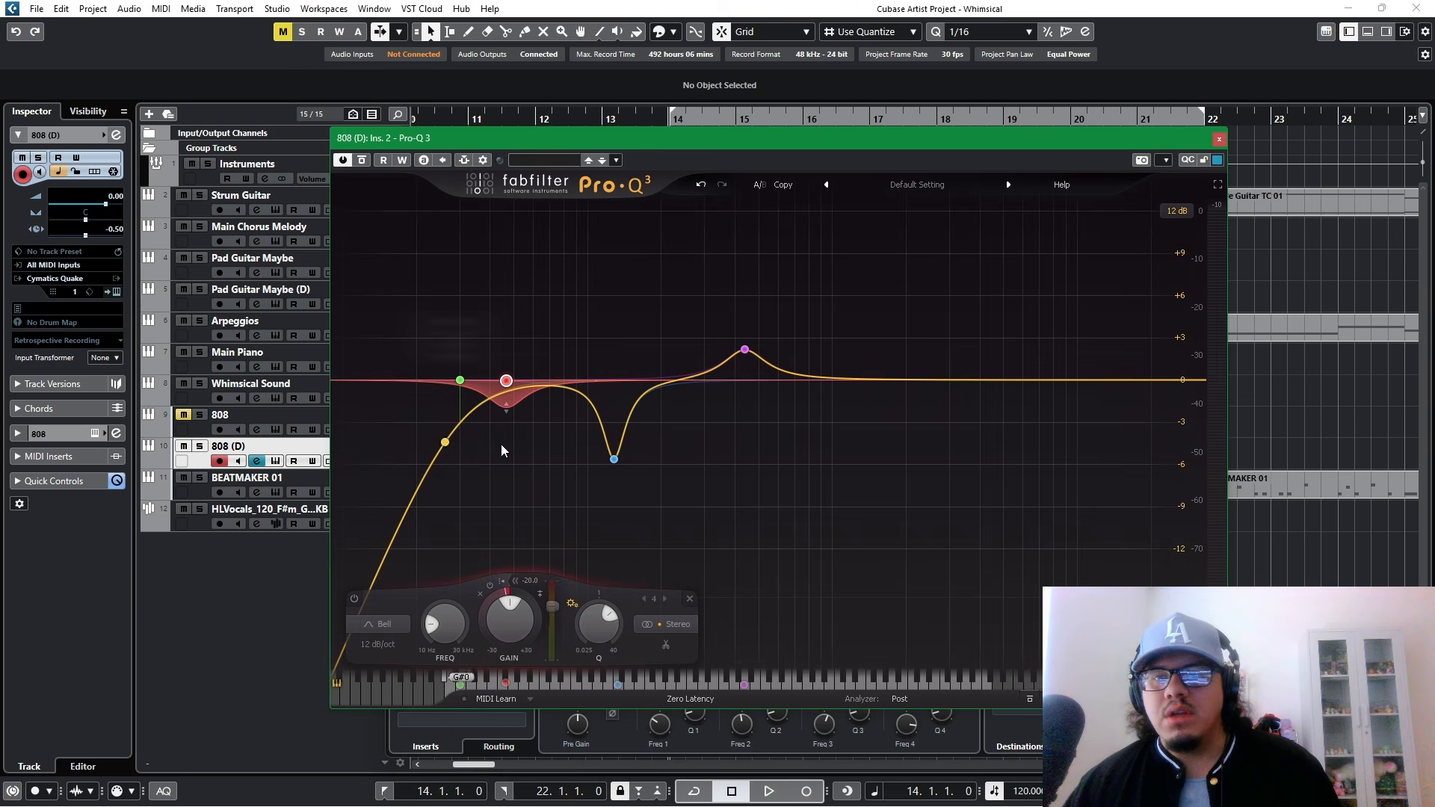
left_click(1219, 140)
left_click_drag(997, 351, 1003, 325)
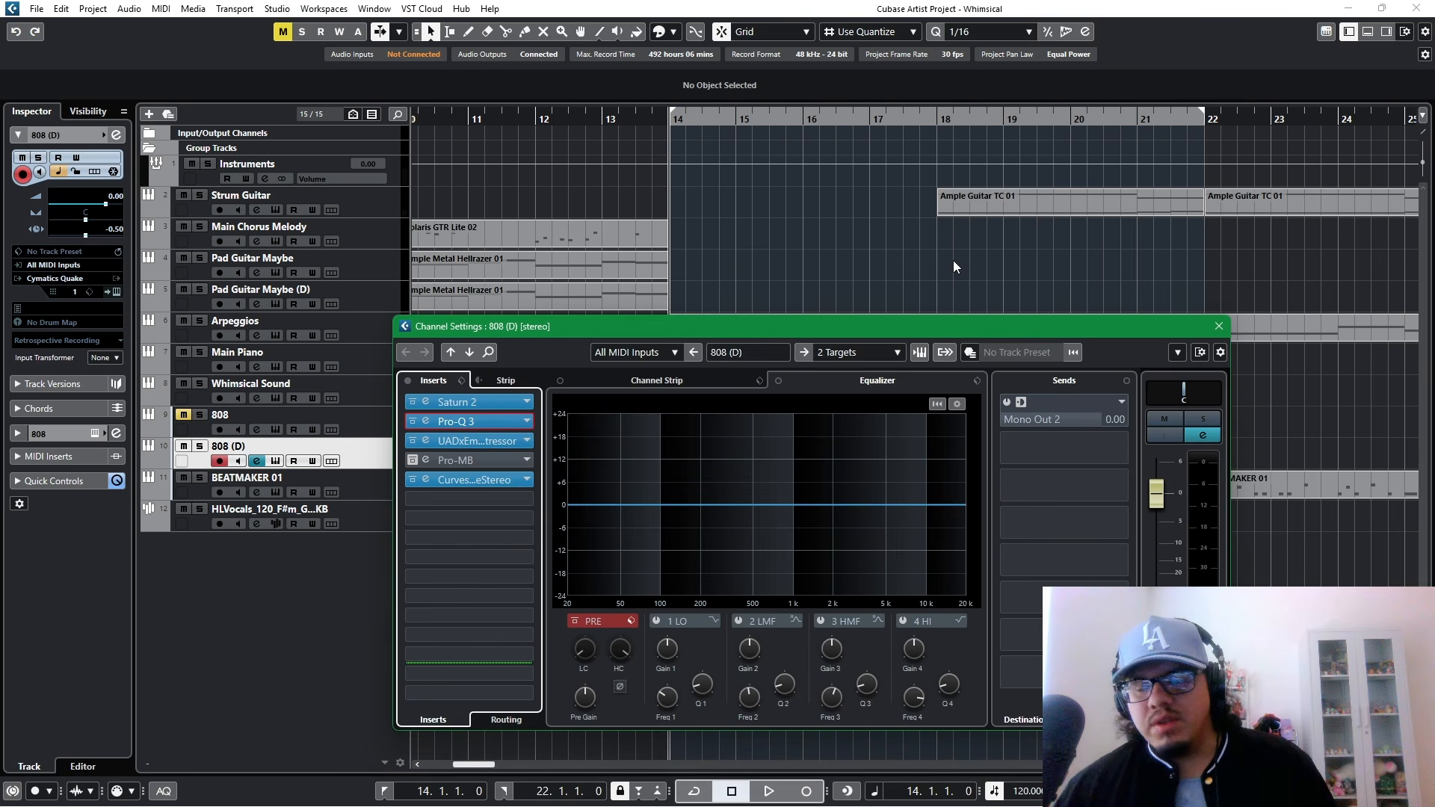
left_click_drag(1040, 329, 1057, 292)
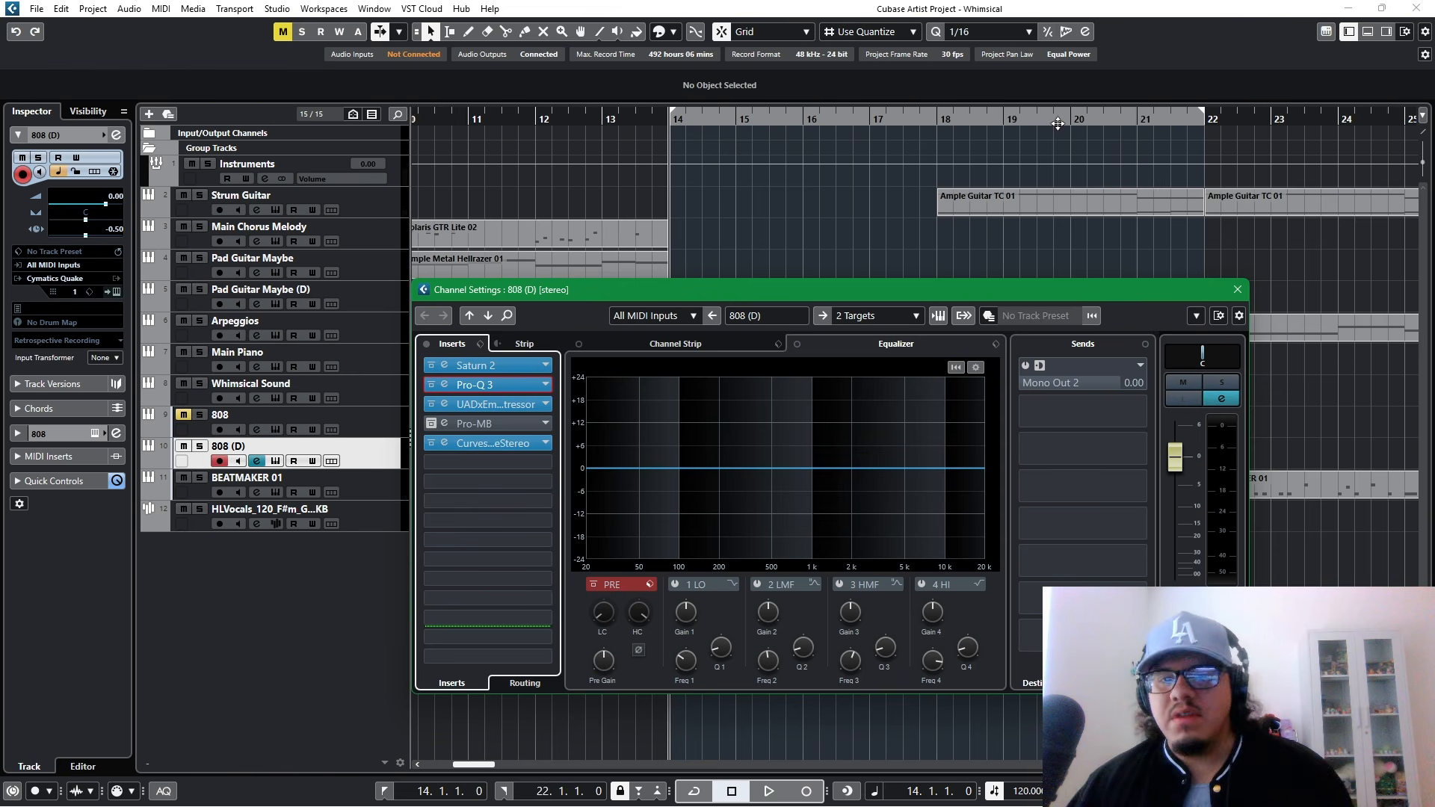
left_click(1237, 290)
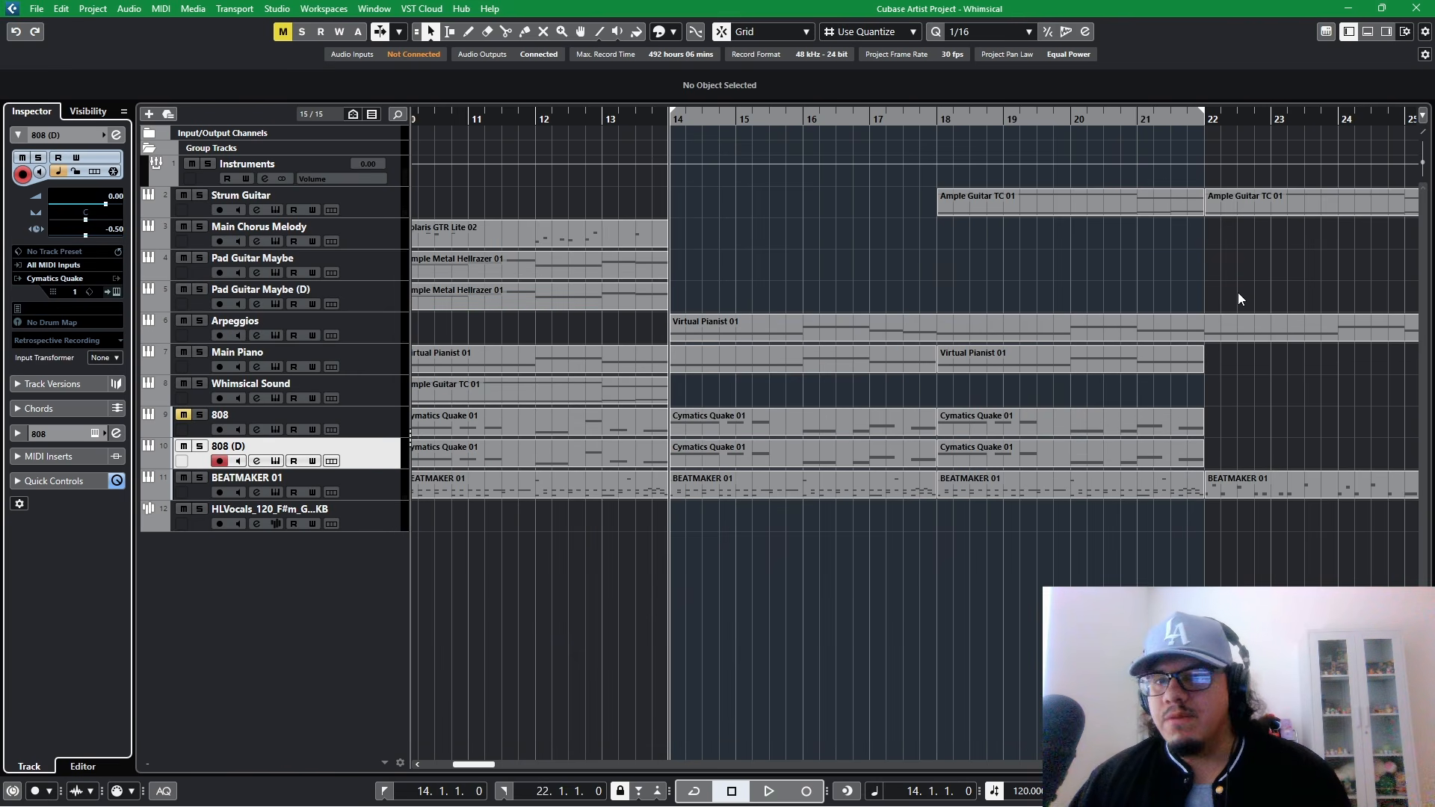